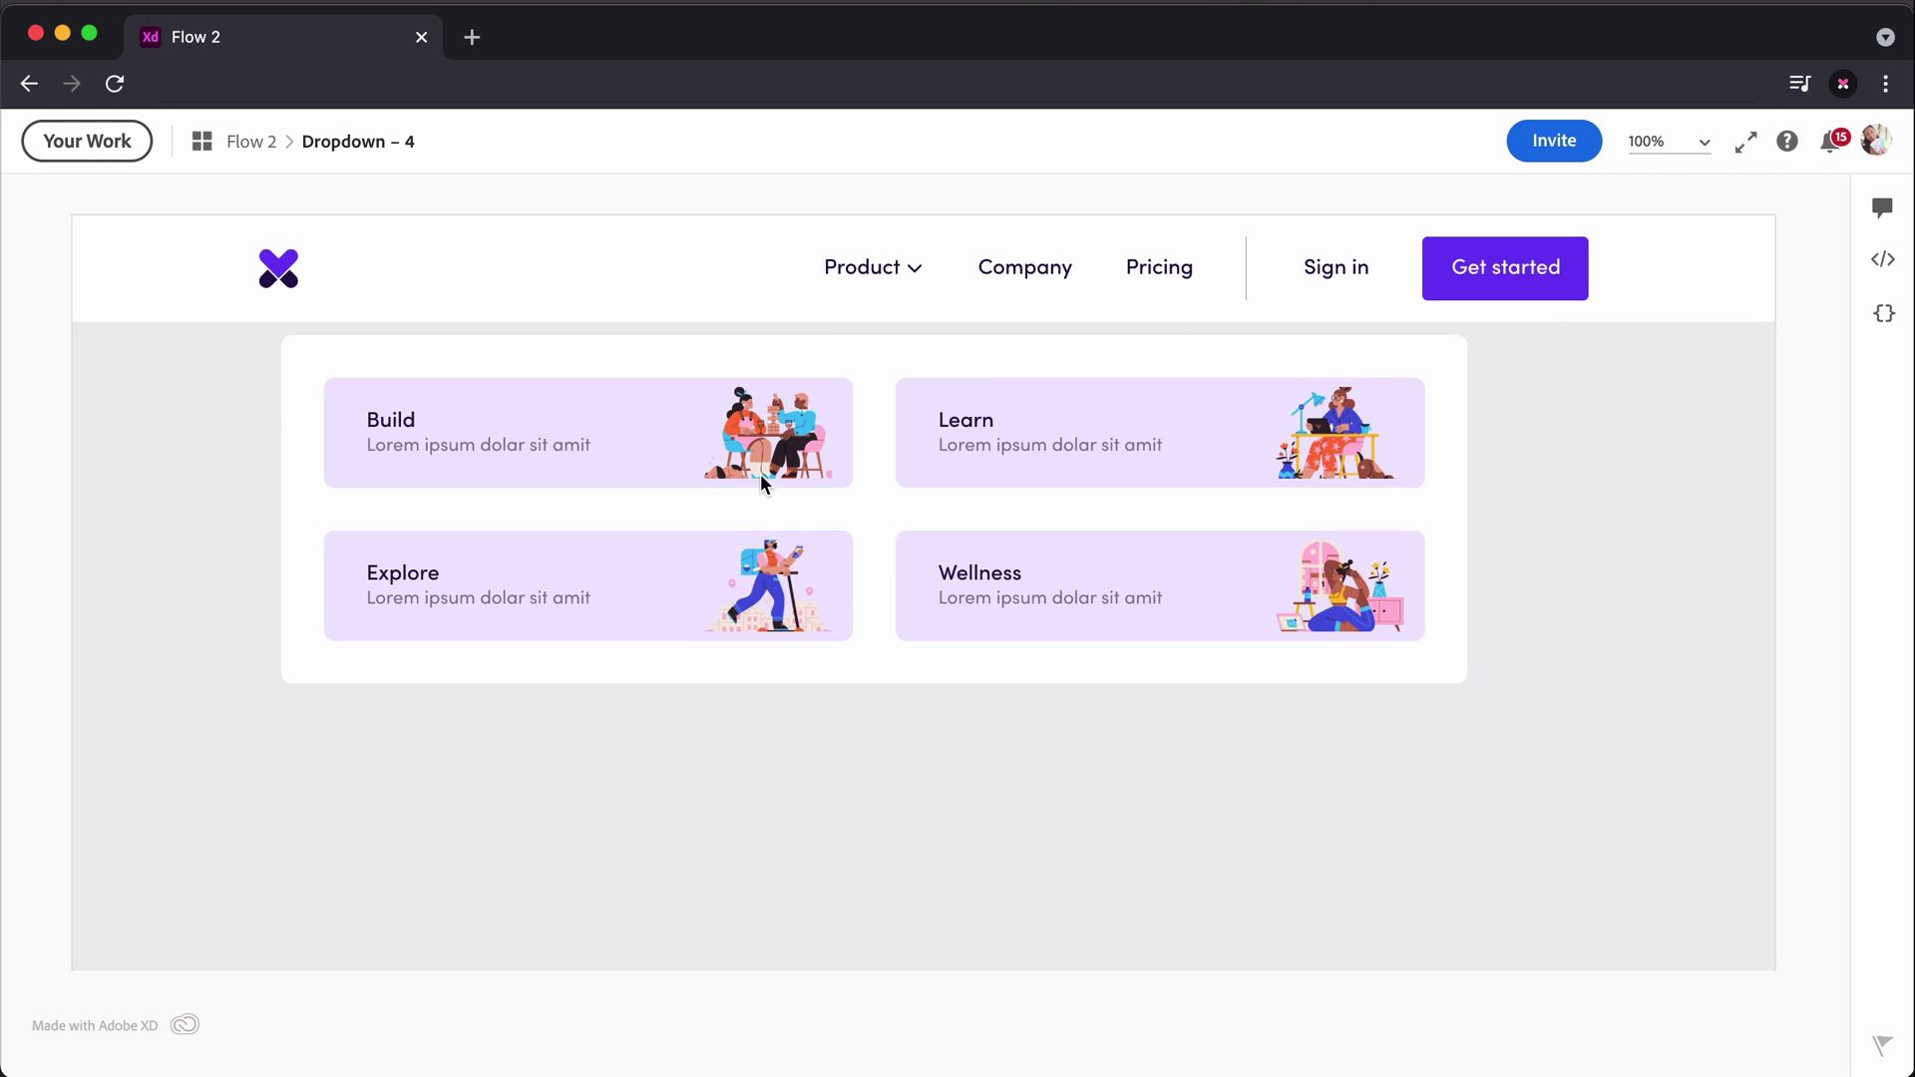
# Open the dropdown's Code specs in Adobe XD and compare its Default and Hover states.
pyautogui.click(1884, 259)
pyautogui.click(903, 269)
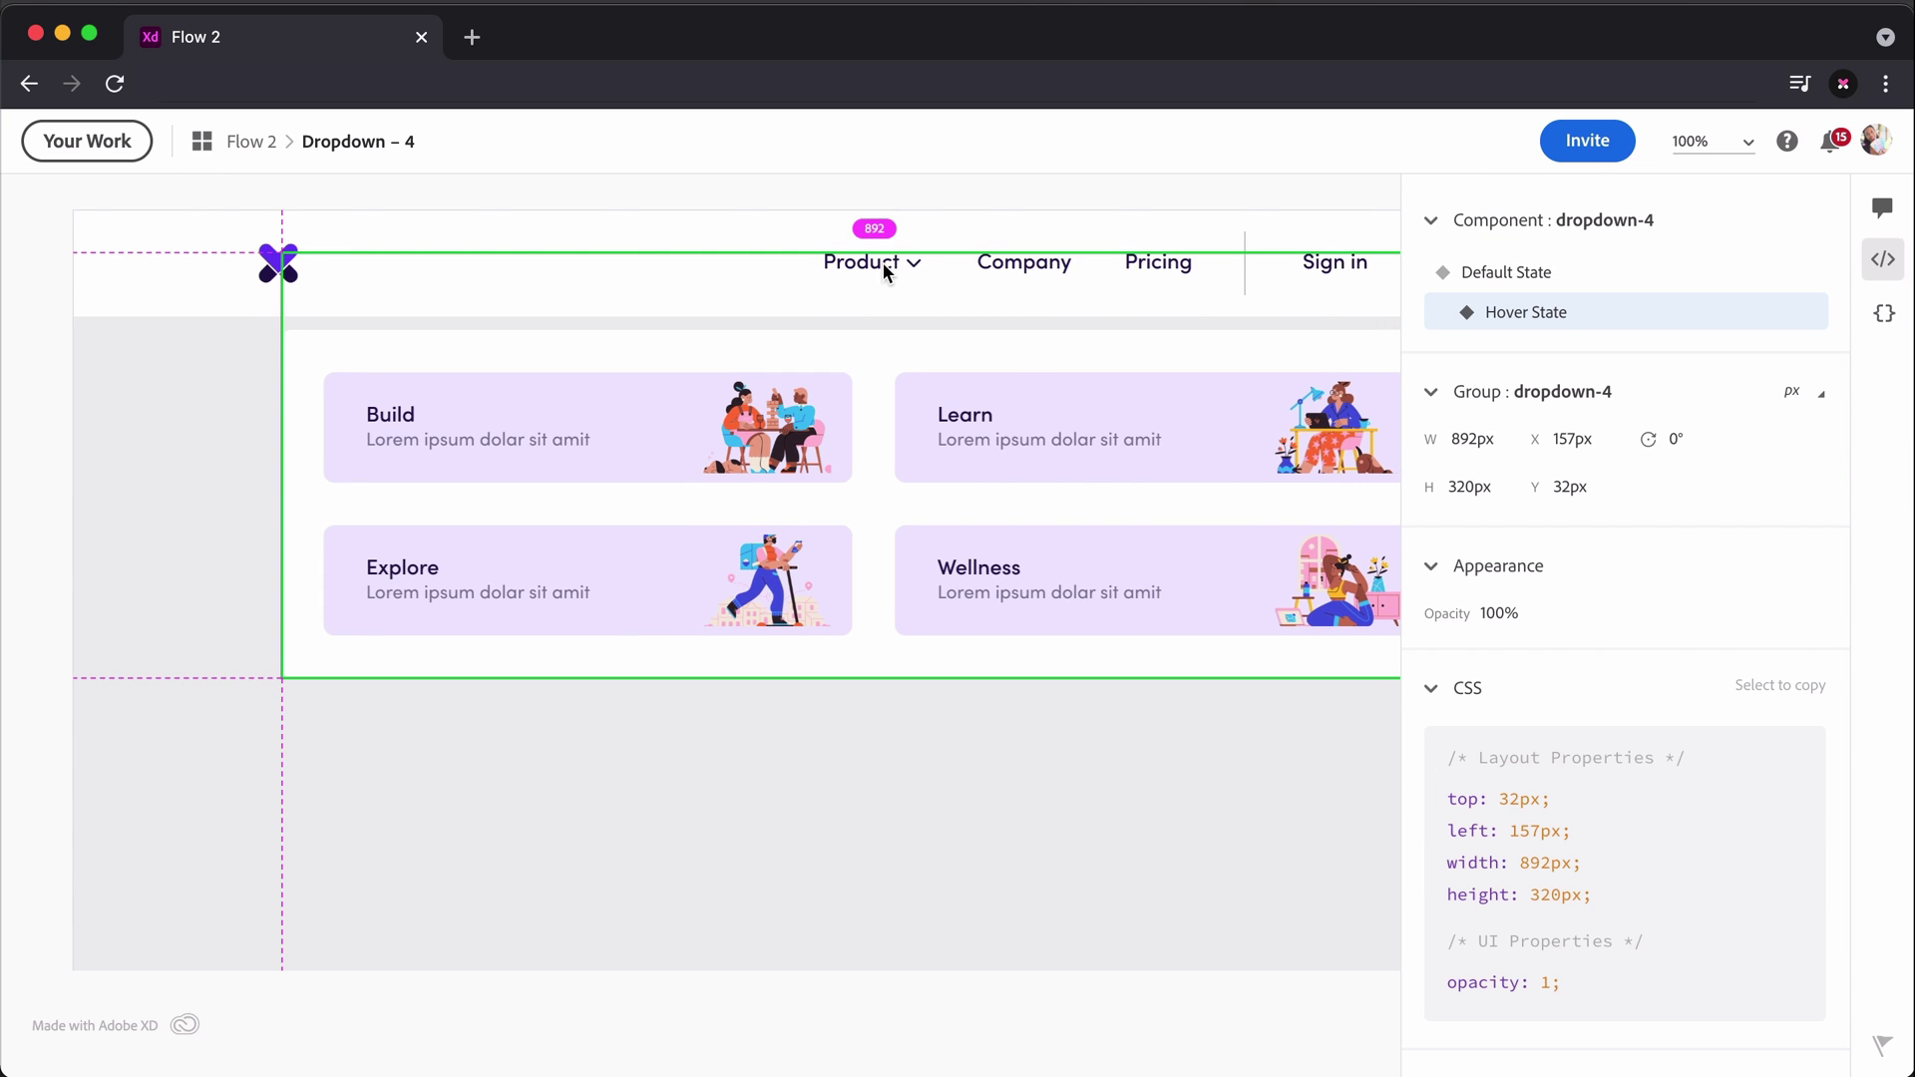
pyautogui.click(1508, 272)
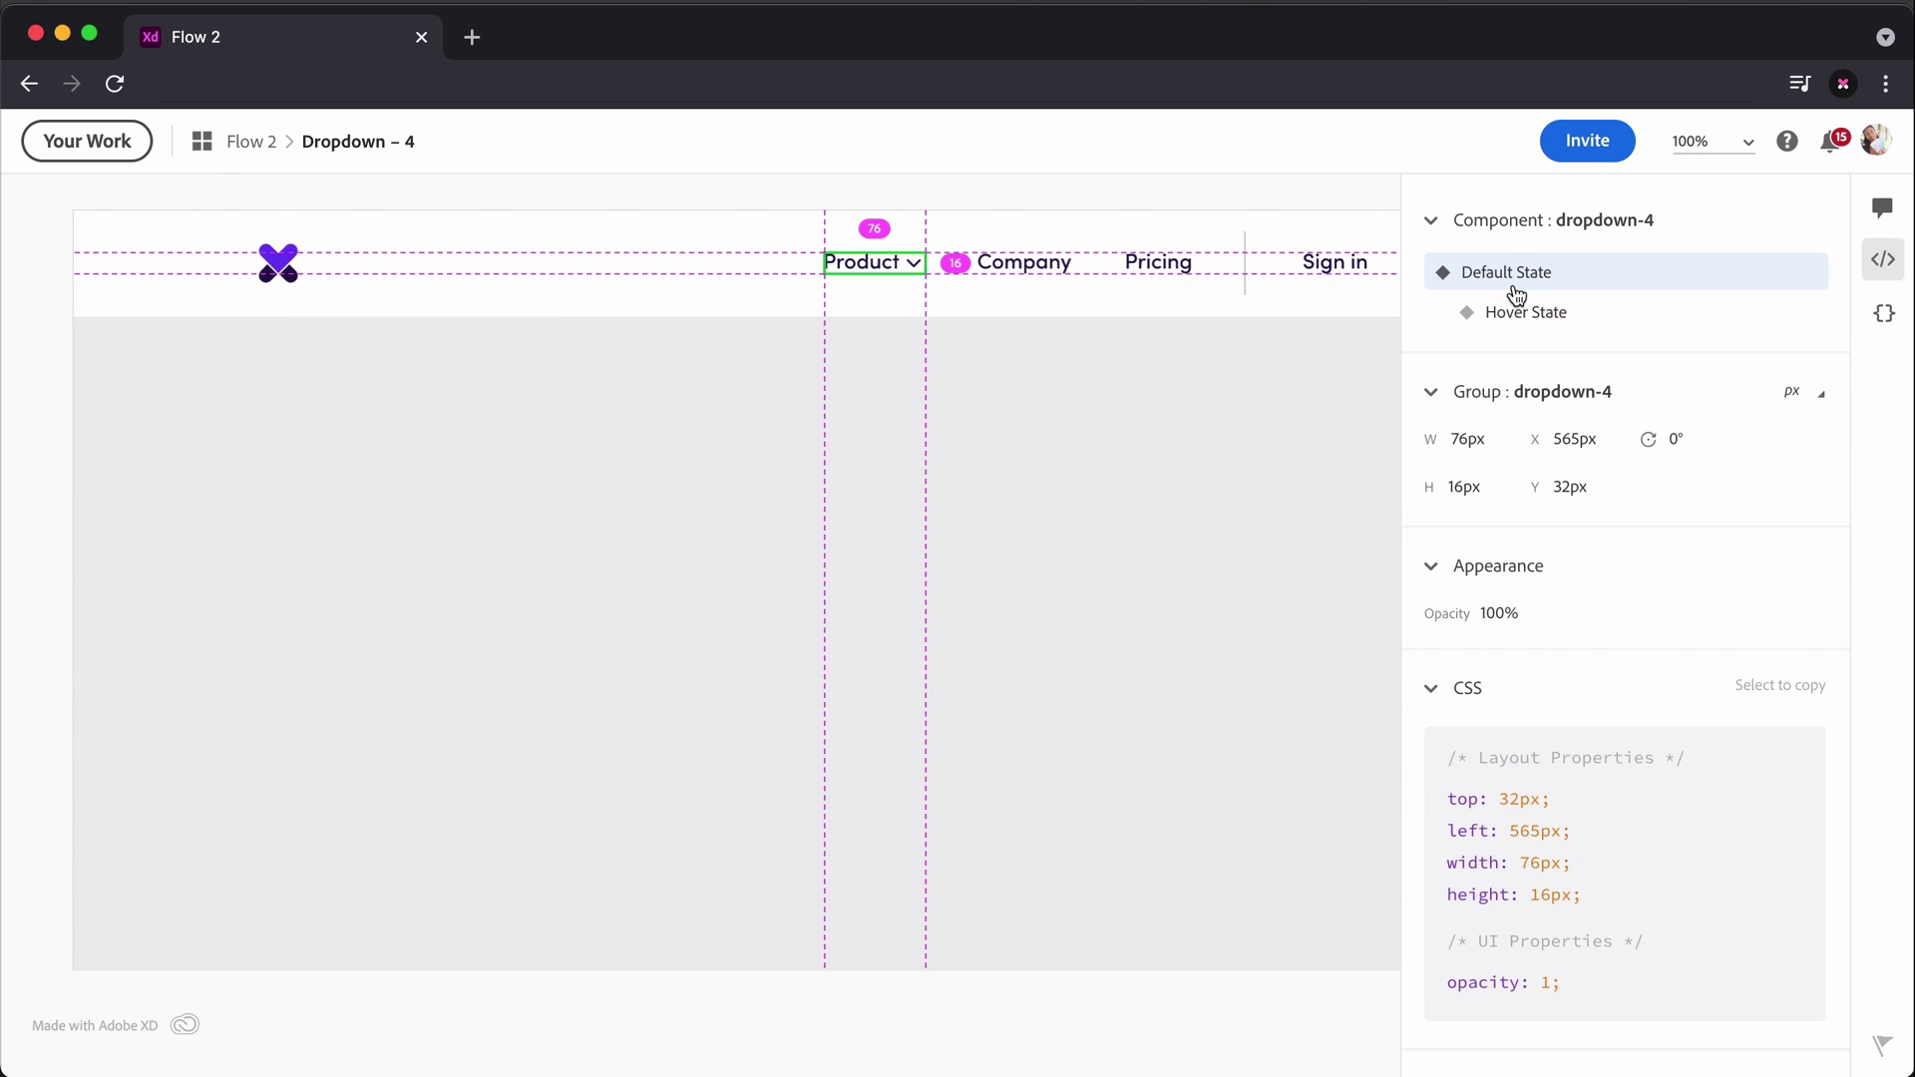
pyautogui.click(1512, 315)
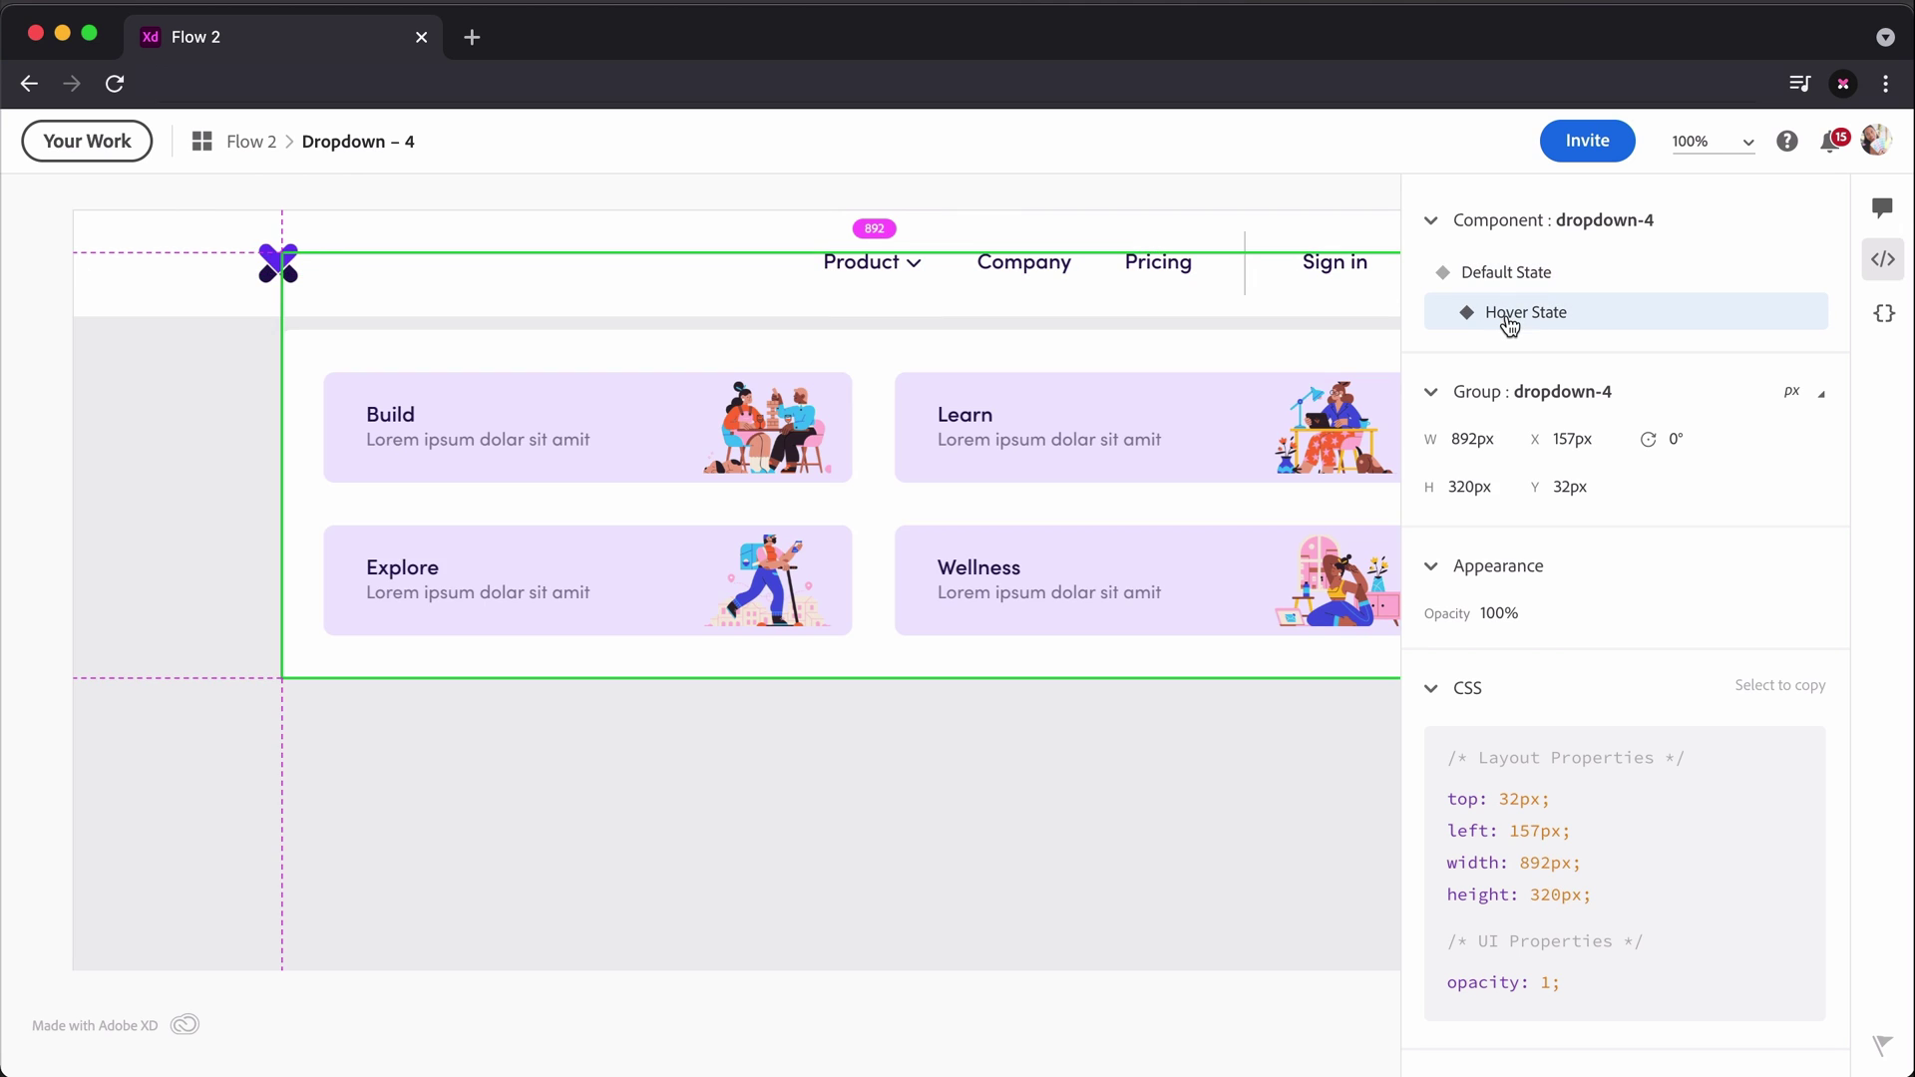
# Inspect the Build, Explore and Learn cards' sizes, colours, spacing and subtitle text style.
pyautogui.click(1186, 449)
pyautogui.click(672, 460)
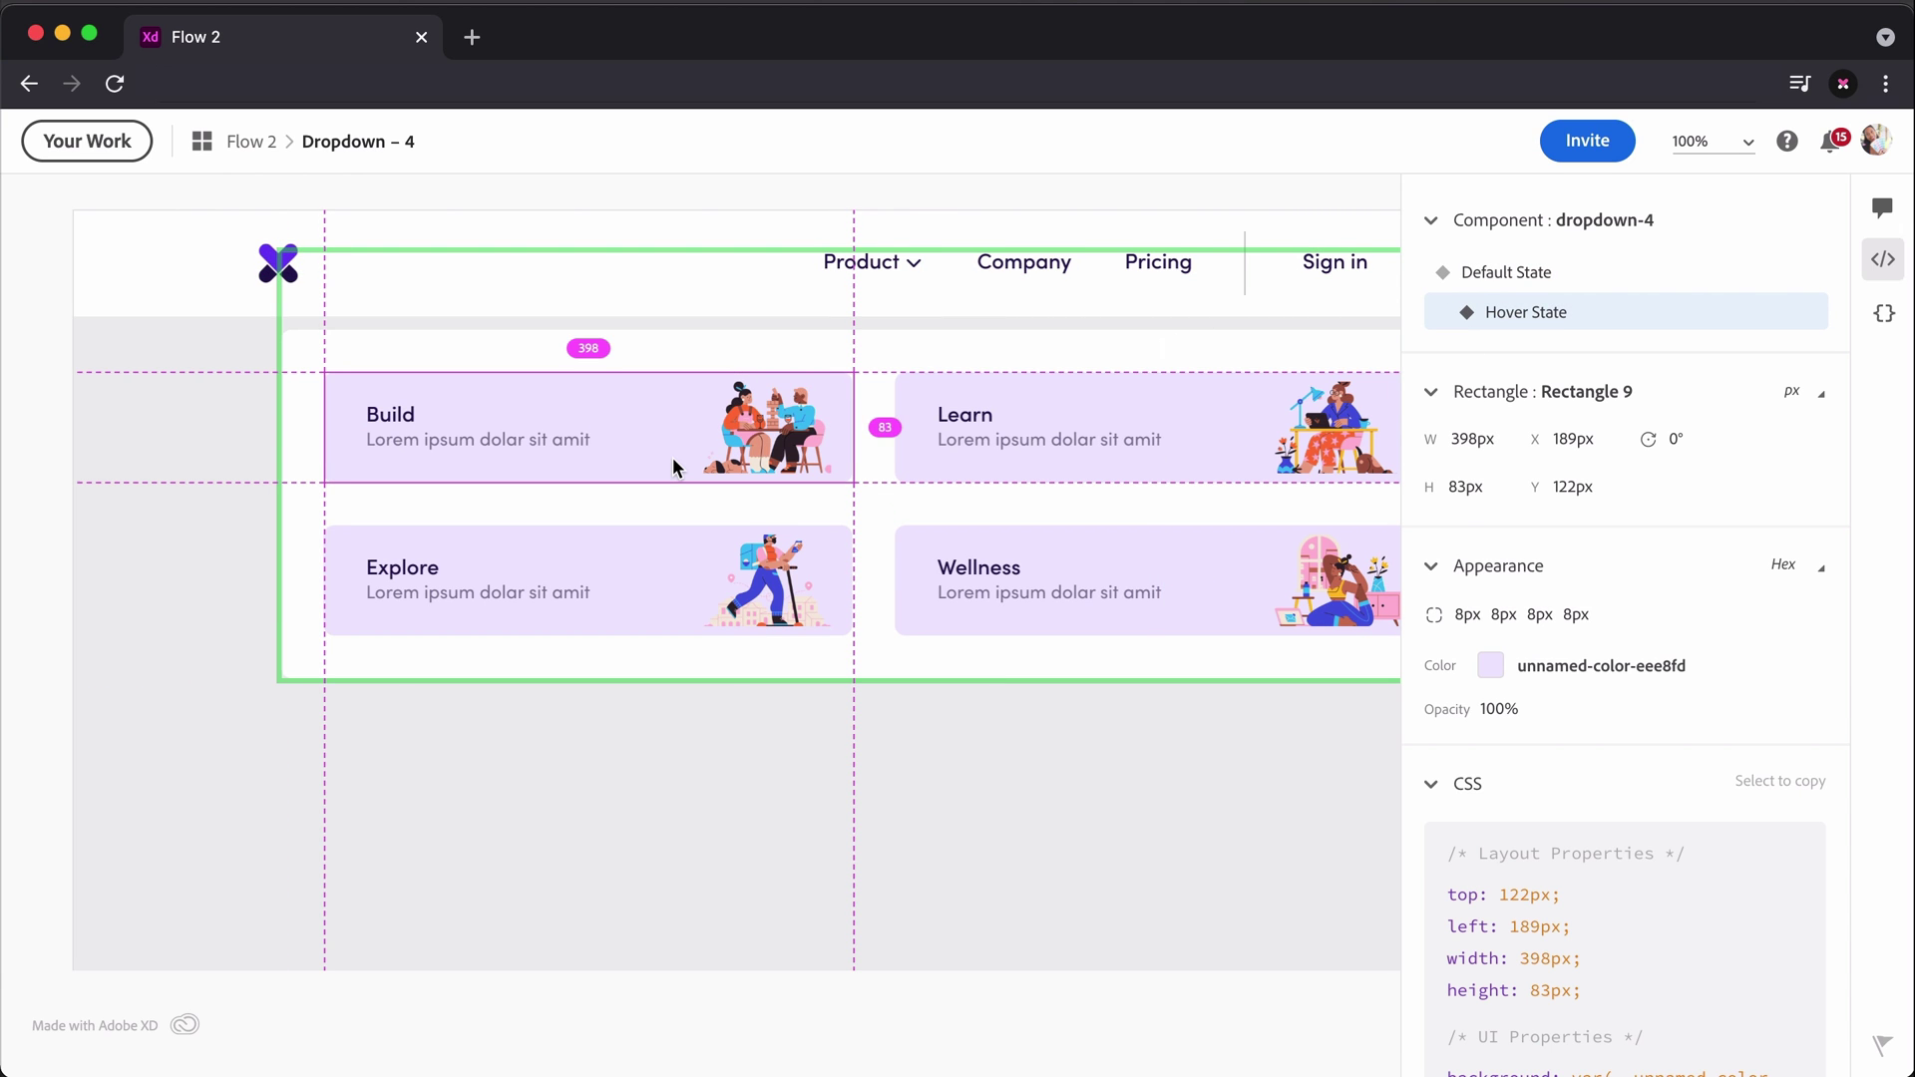
pyautogui.hscroll(5, 672, 456)
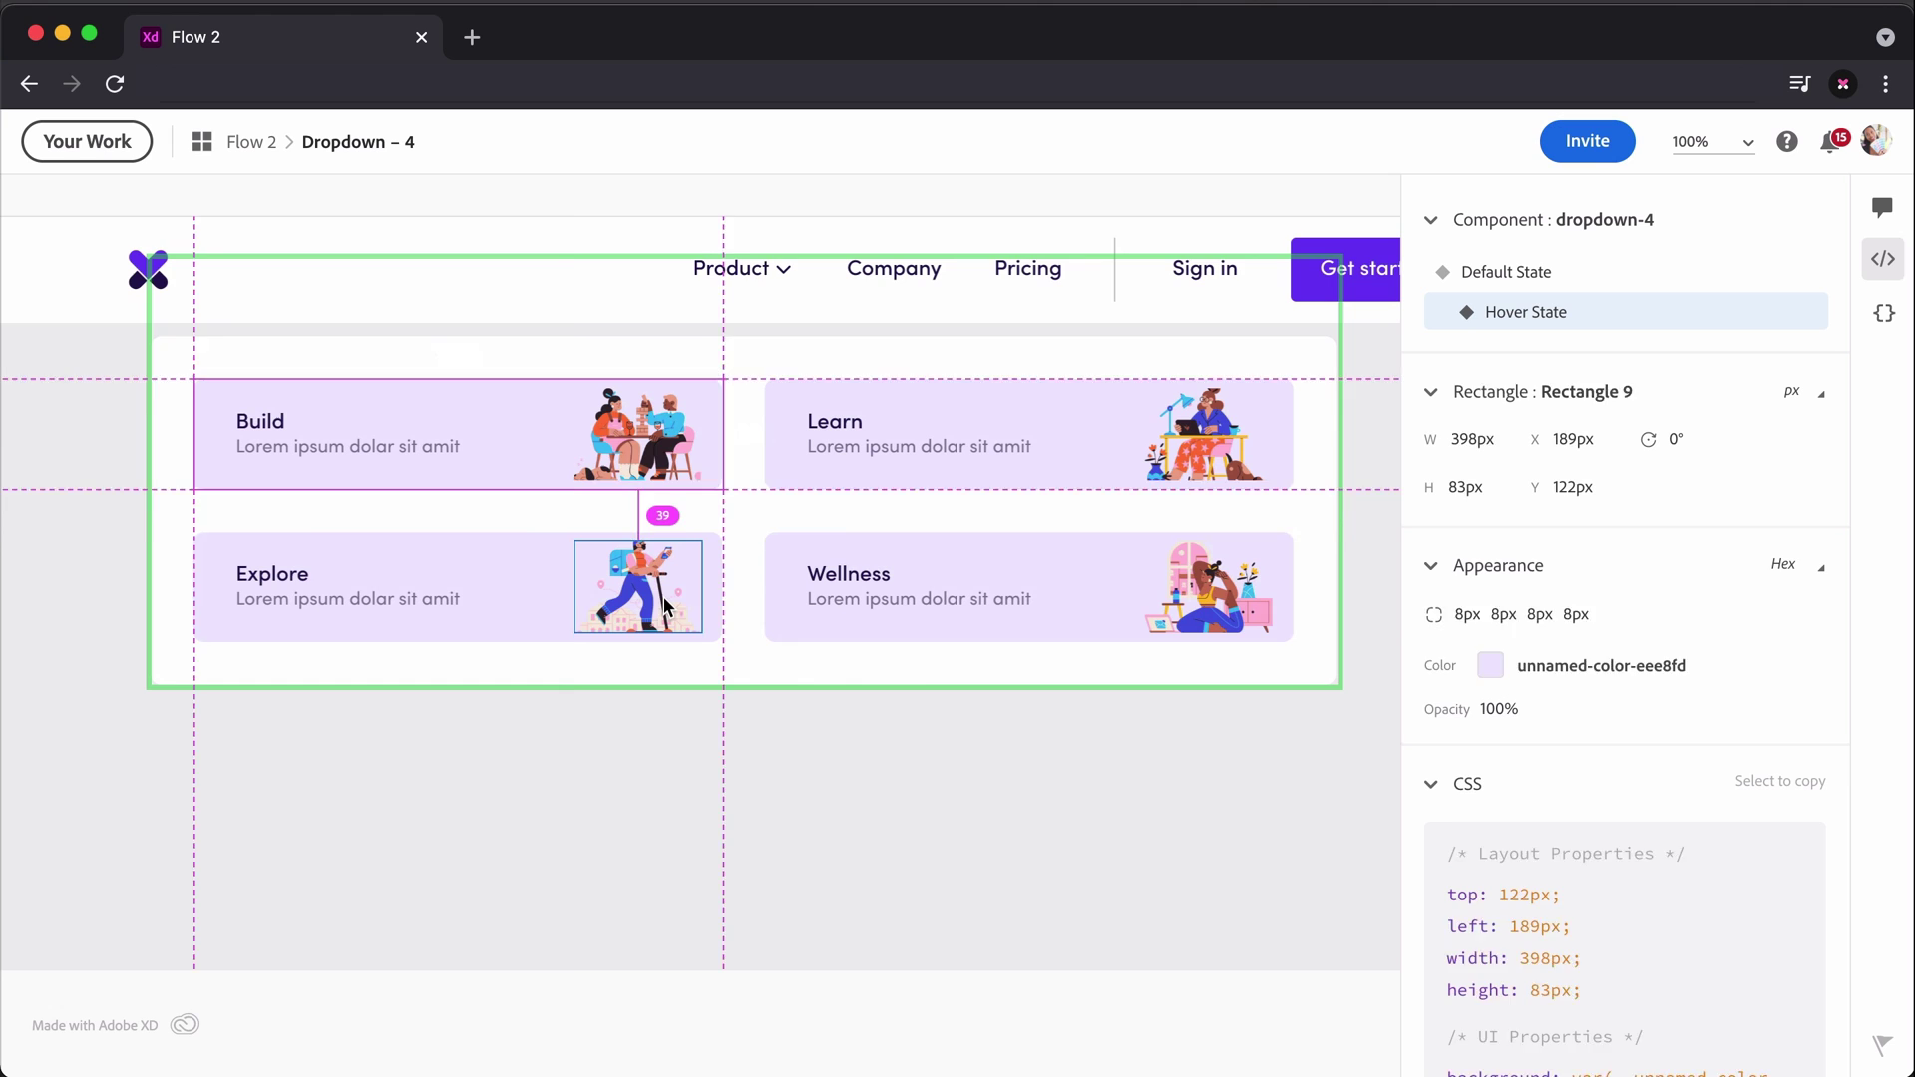
pyautogui.click(664, 598)
pyautogui.click(469, 615)
pyautogui.click(350, 603)
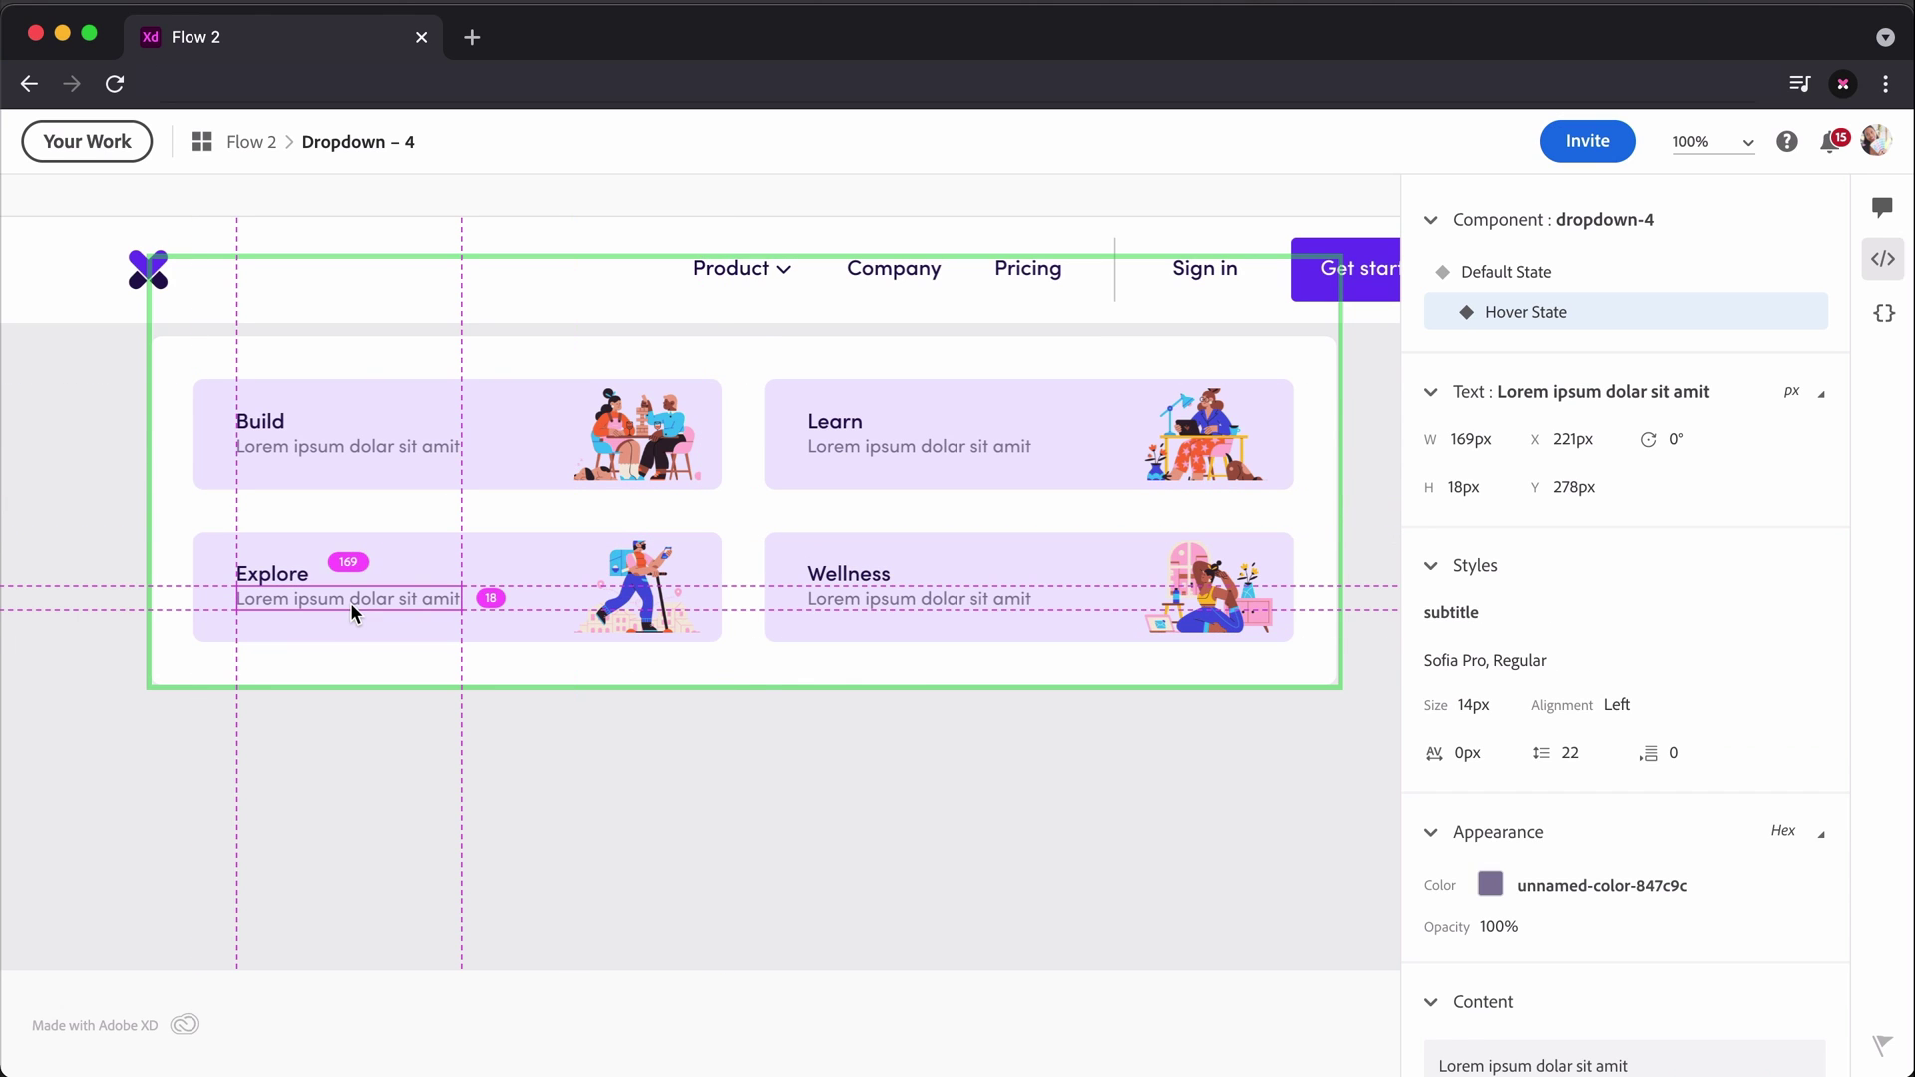
pyautogui.click(986, 564)
pyautogui.click(932, 473)
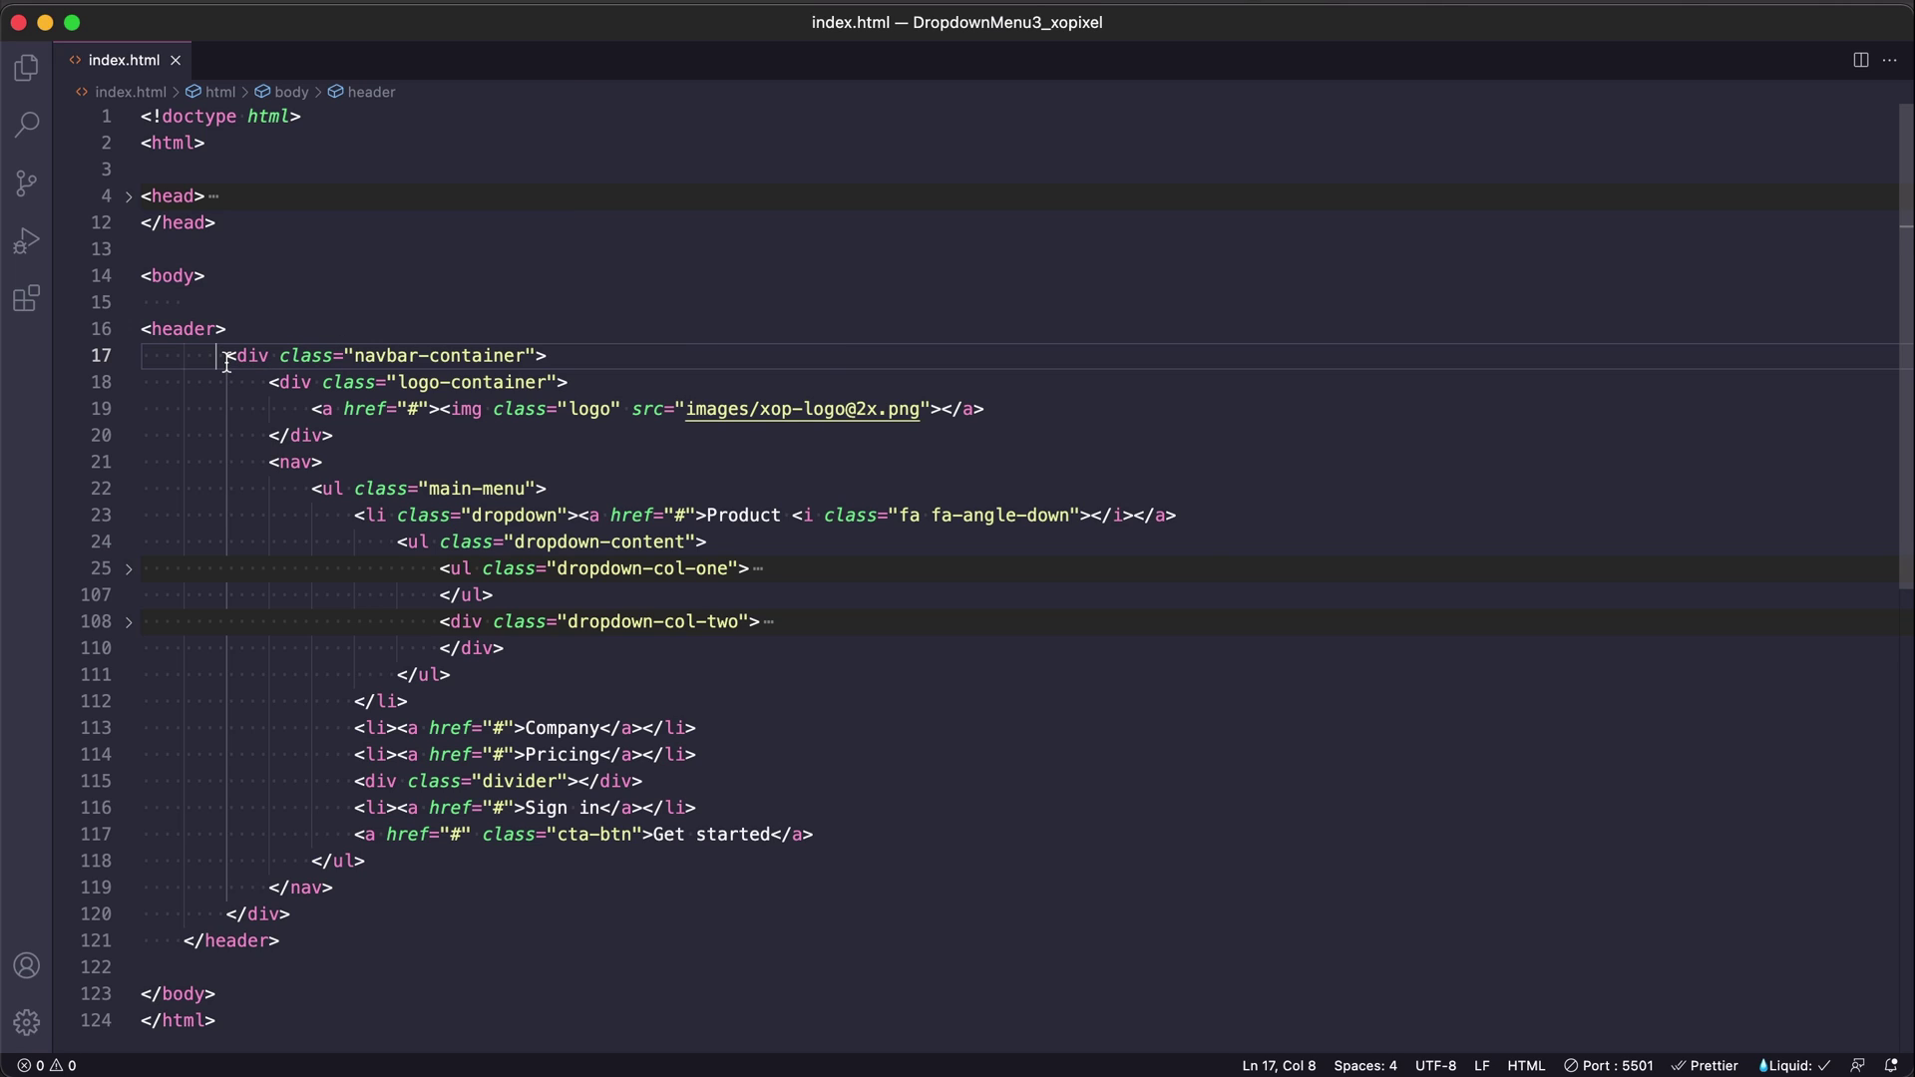
# Trace the markup through logo-container, nav, the Product item, dropdown-content and both dropdown columns.
pyautogui.press('Right')
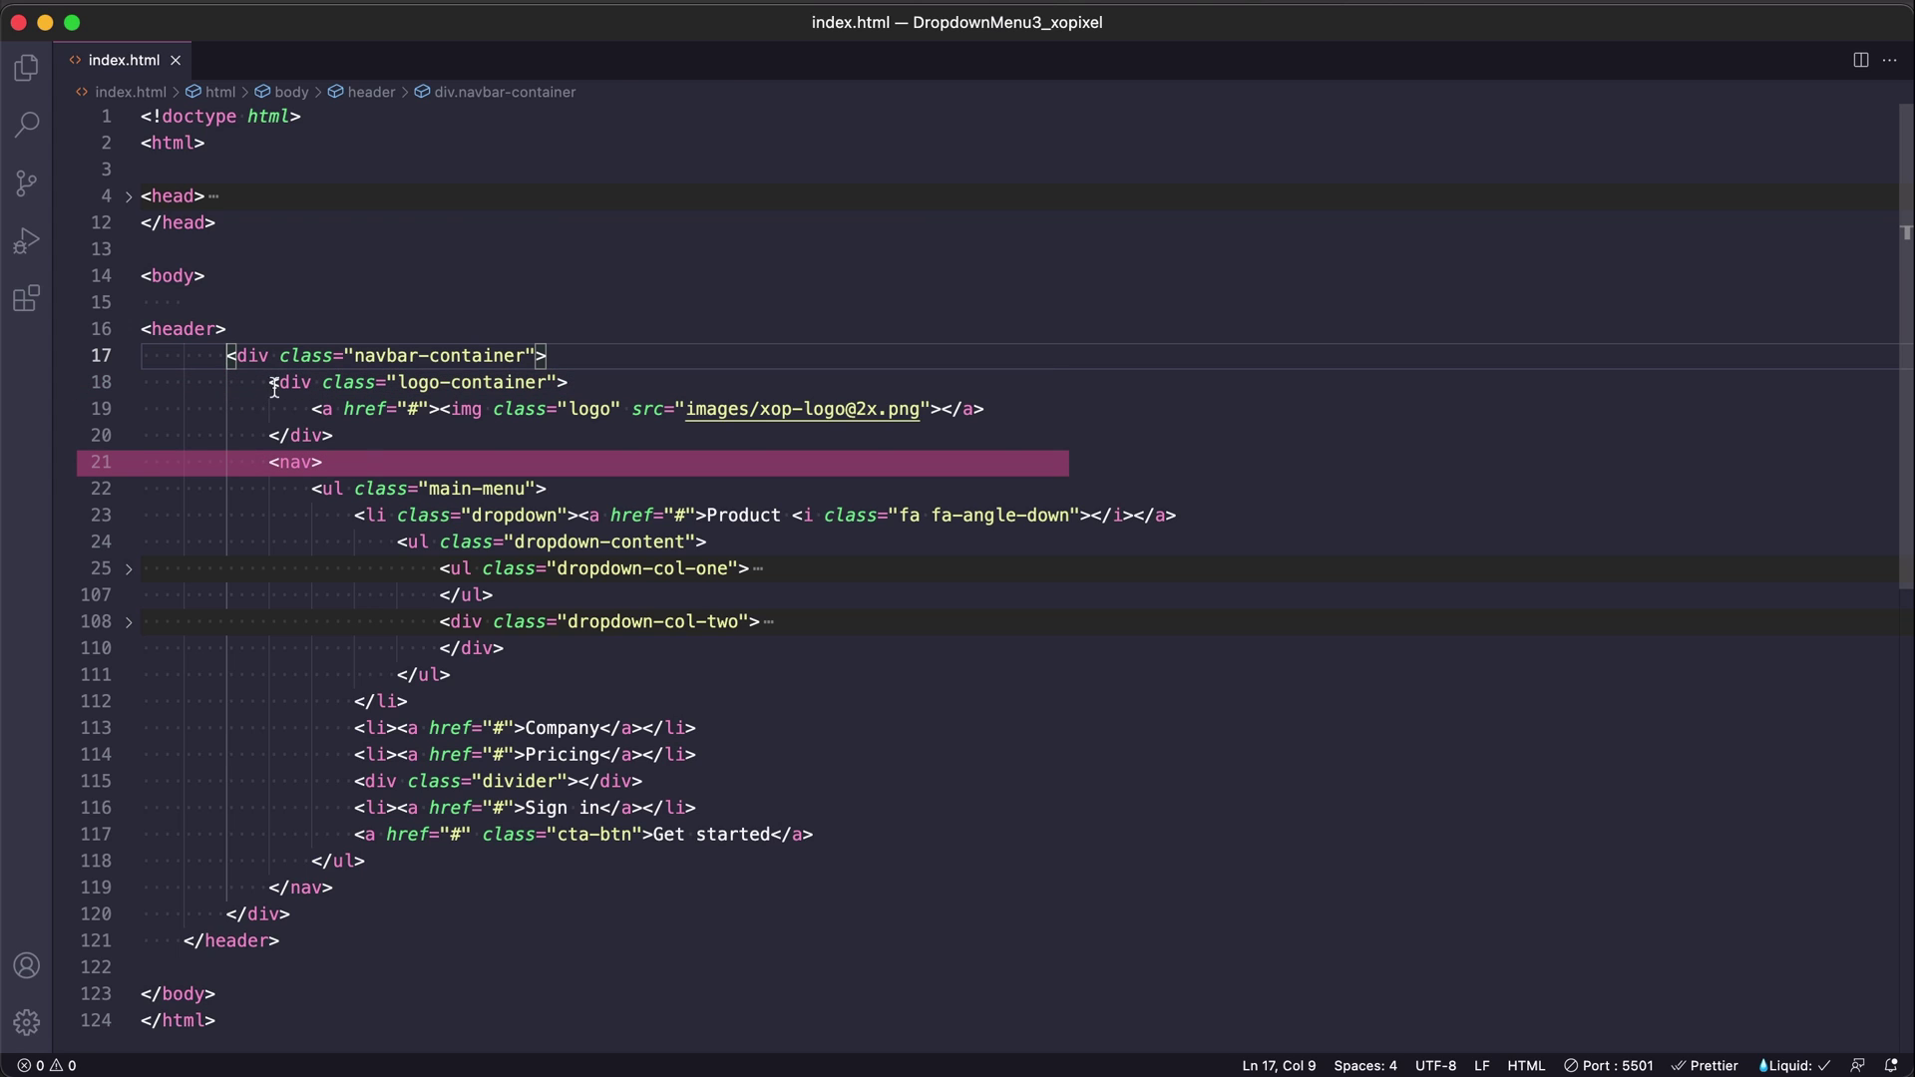
pyautogui.click(271, 384)
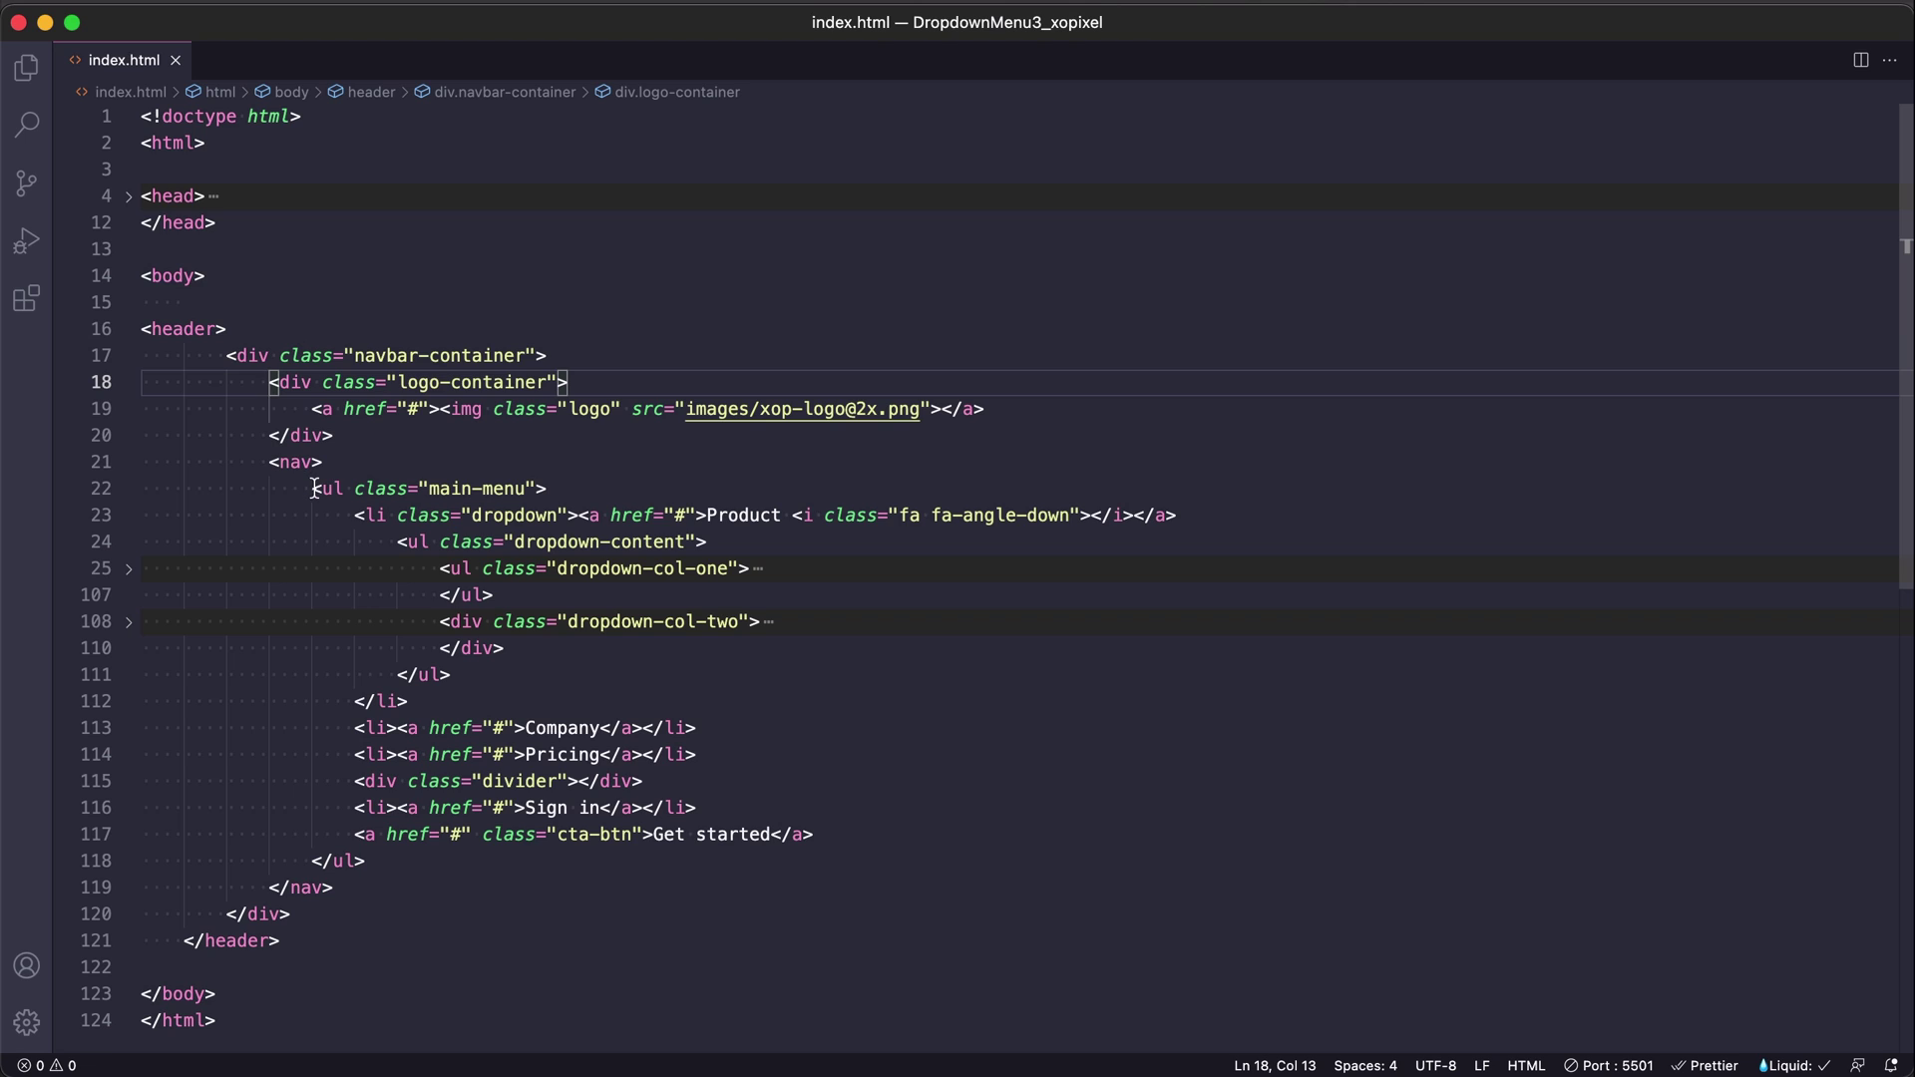
pyautogui.click(271, 463)
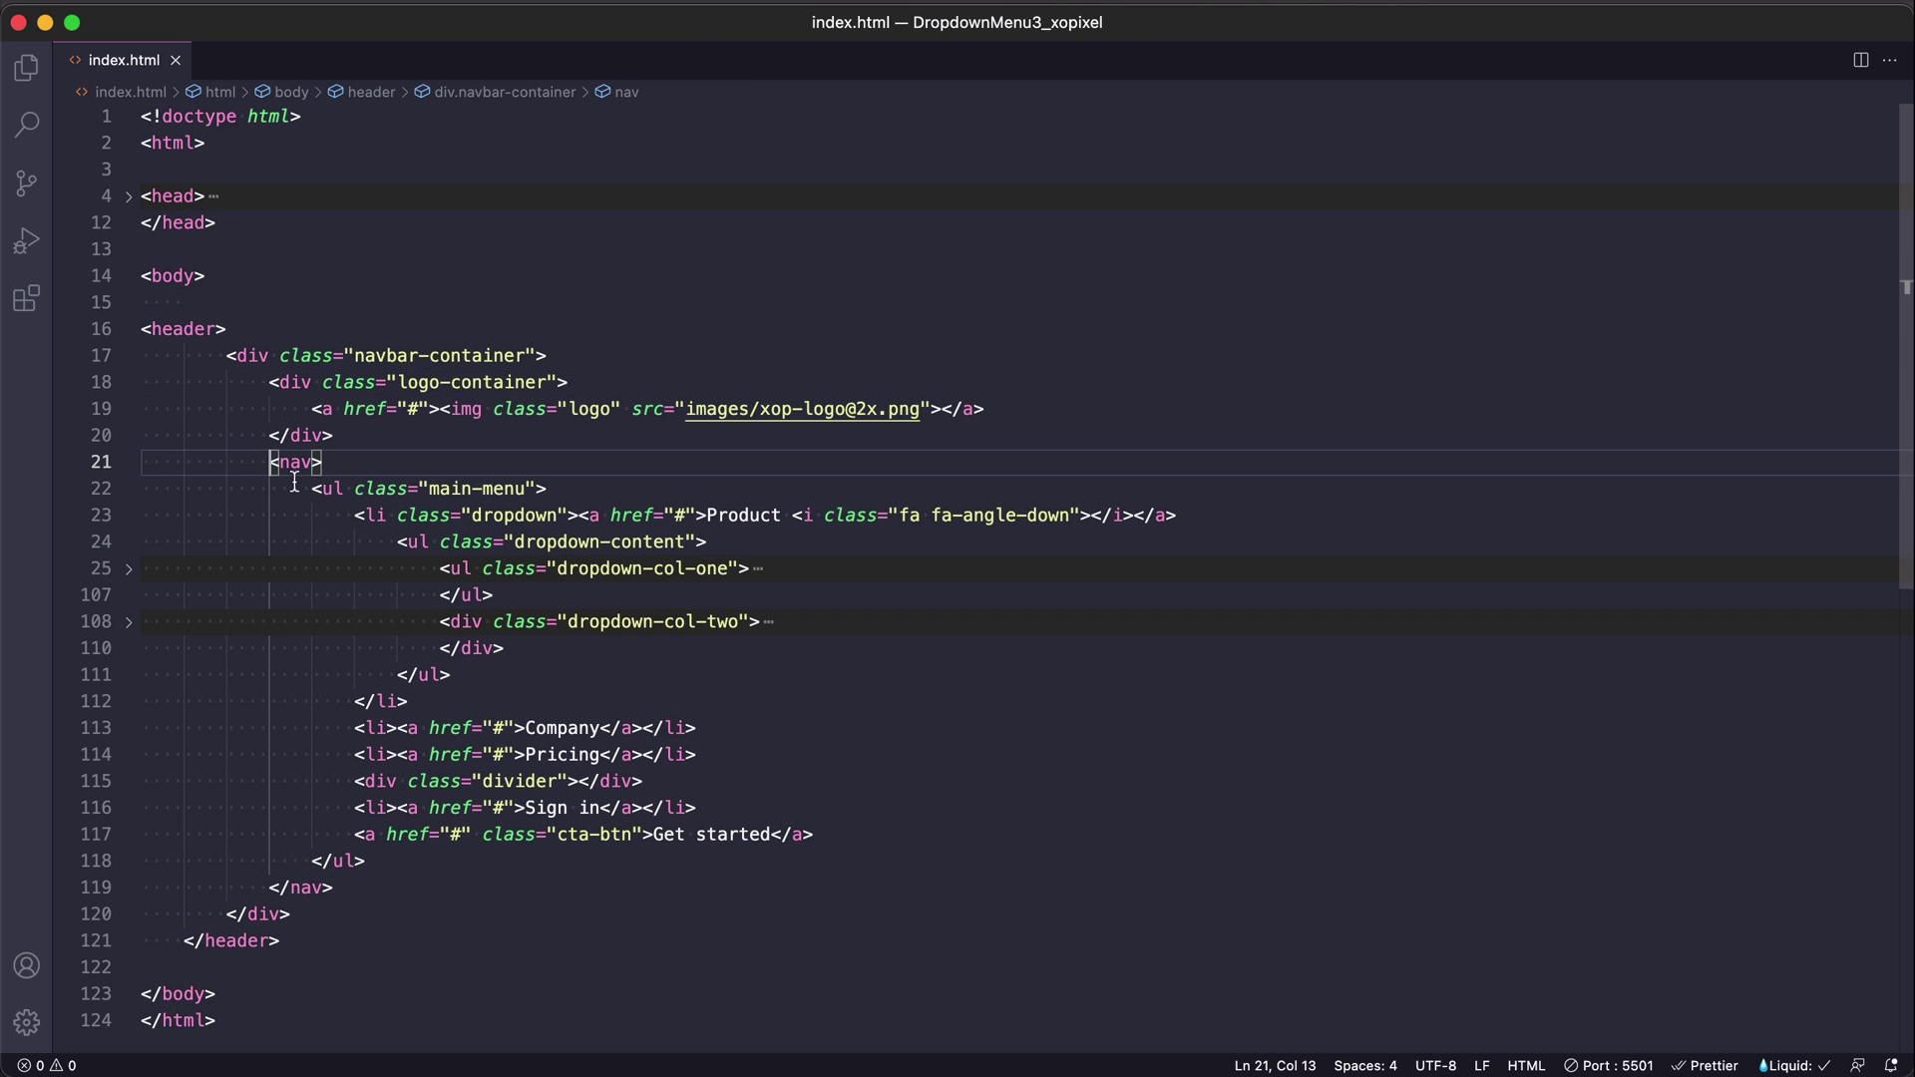
pyautogui.click(353, 517)
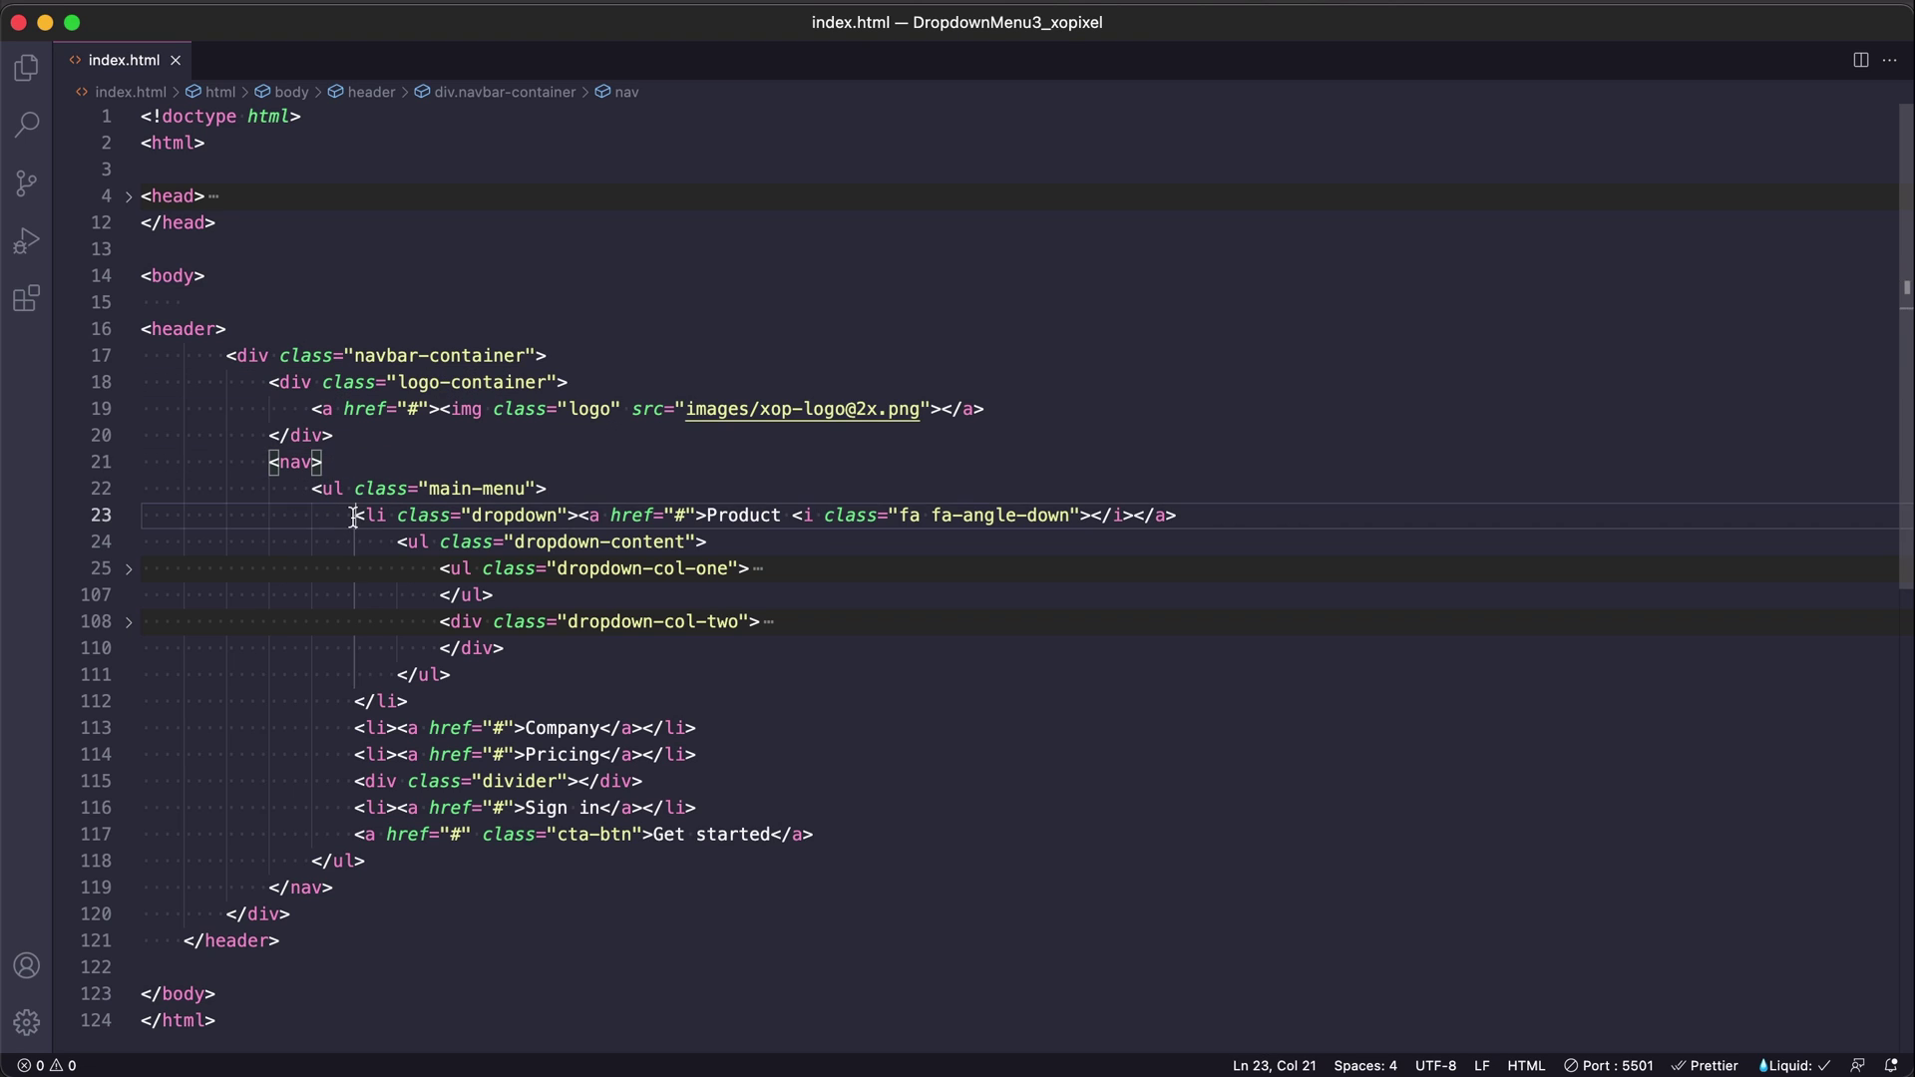
pyautogui.click(400, 544)
pyautogui.click(440, 570)
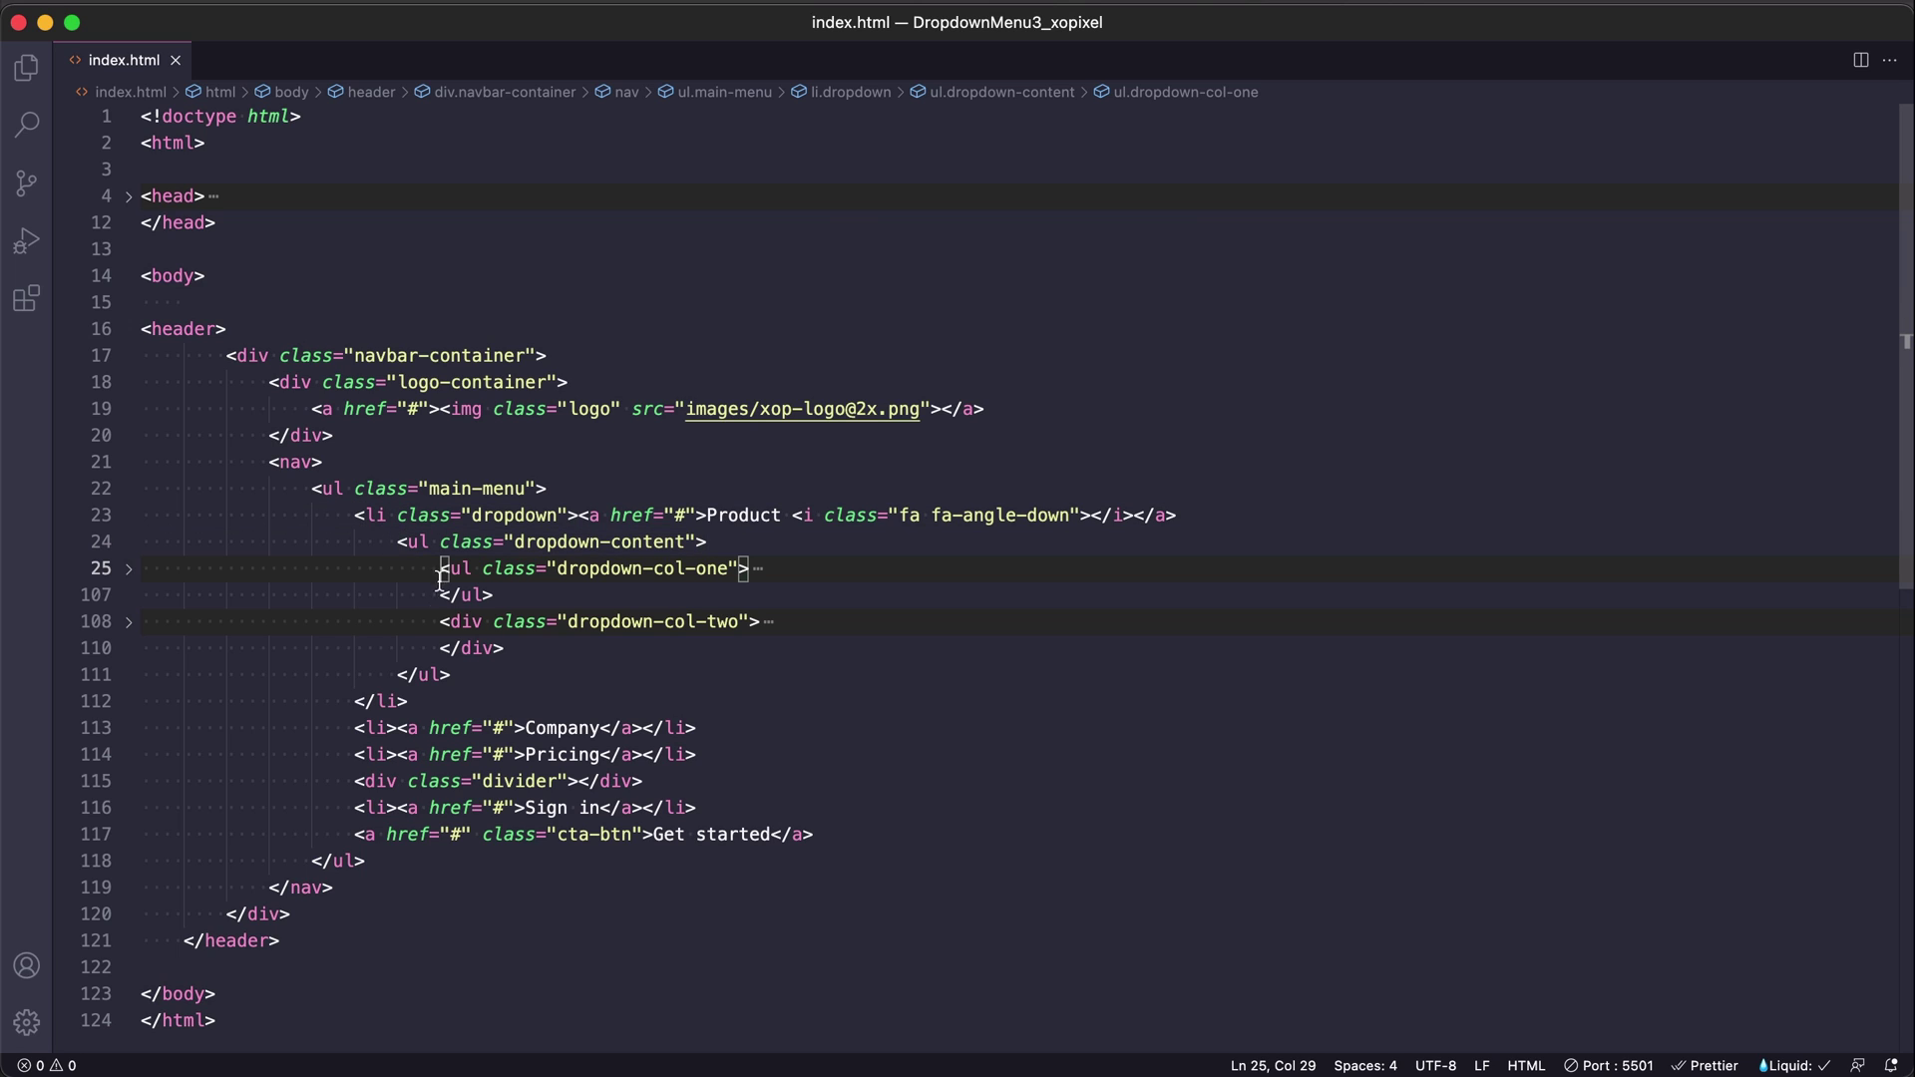
pyautogui.click(439, 623)
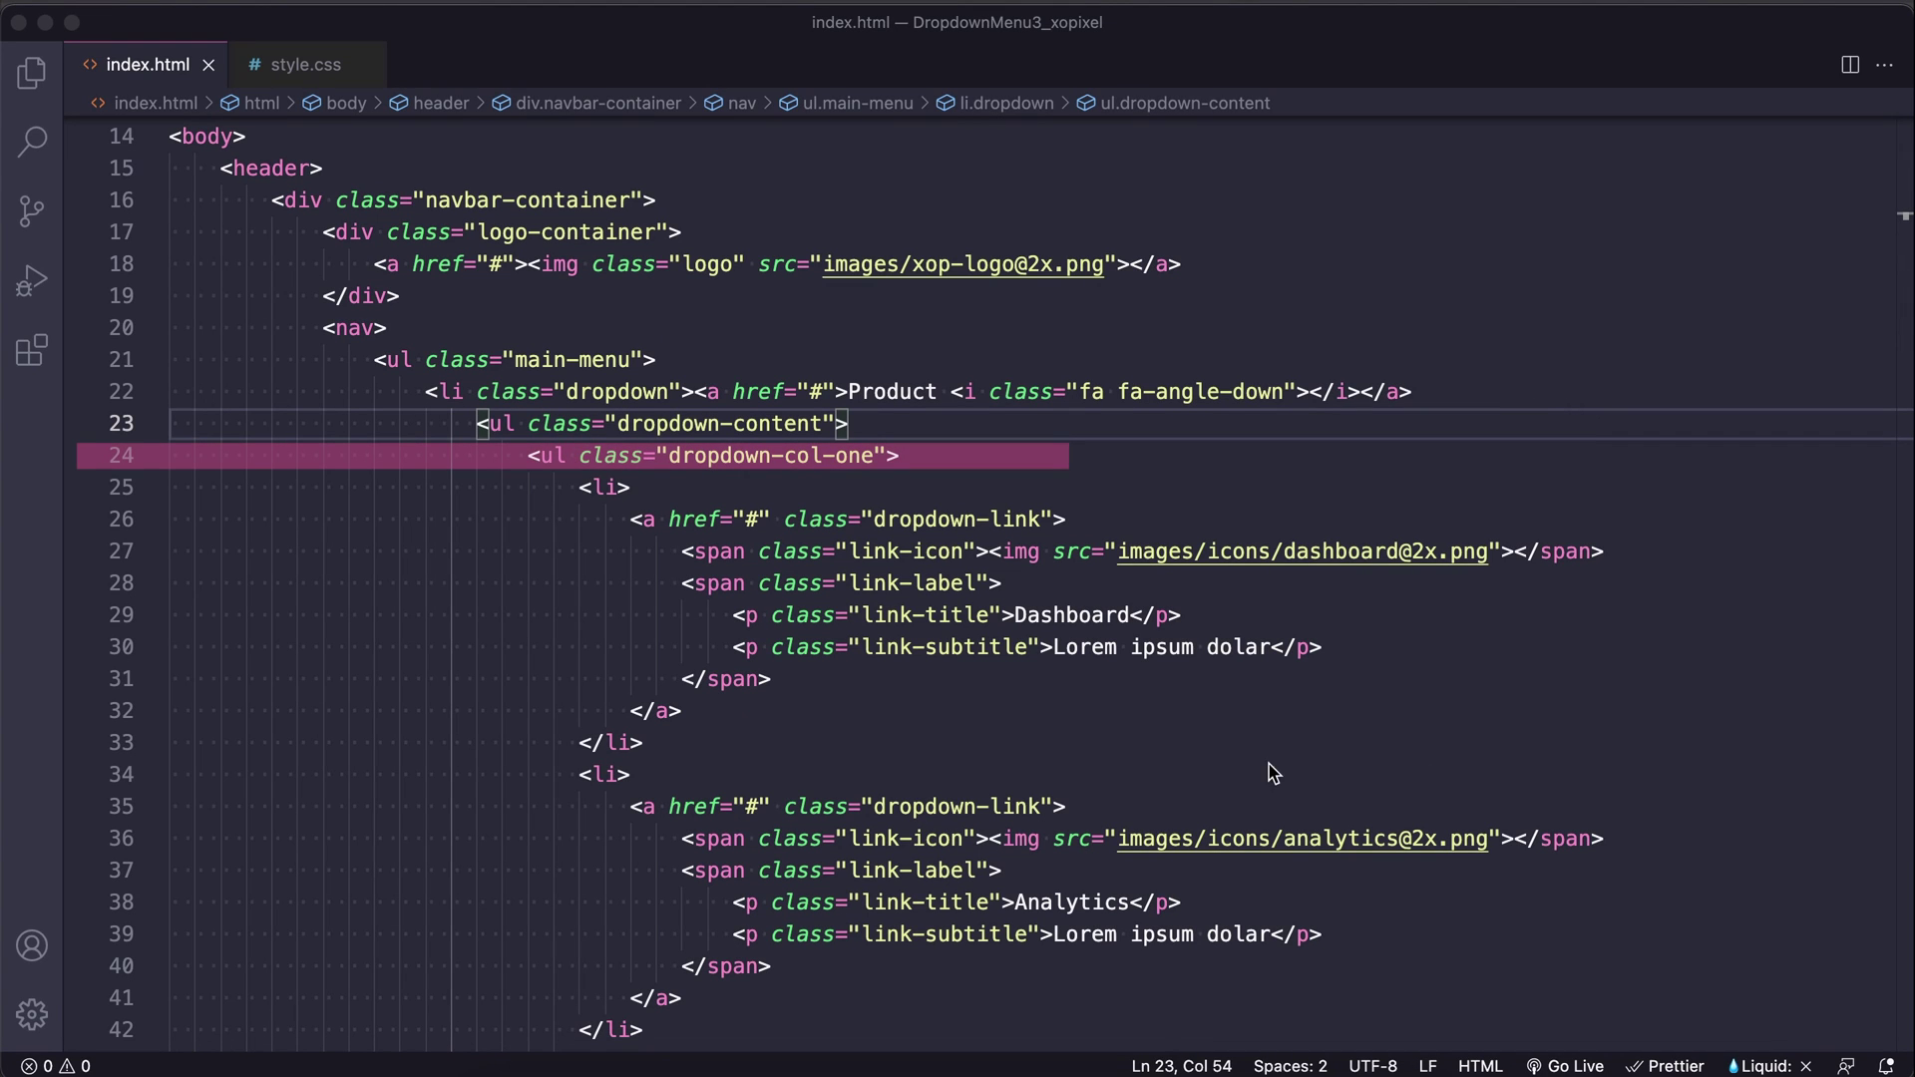
# Delete the duplicated list items and the leftover empty line, leaving four items.
pyautogui.click(1098, 487)
pyautogui.scroll(-6, 1097, 476)
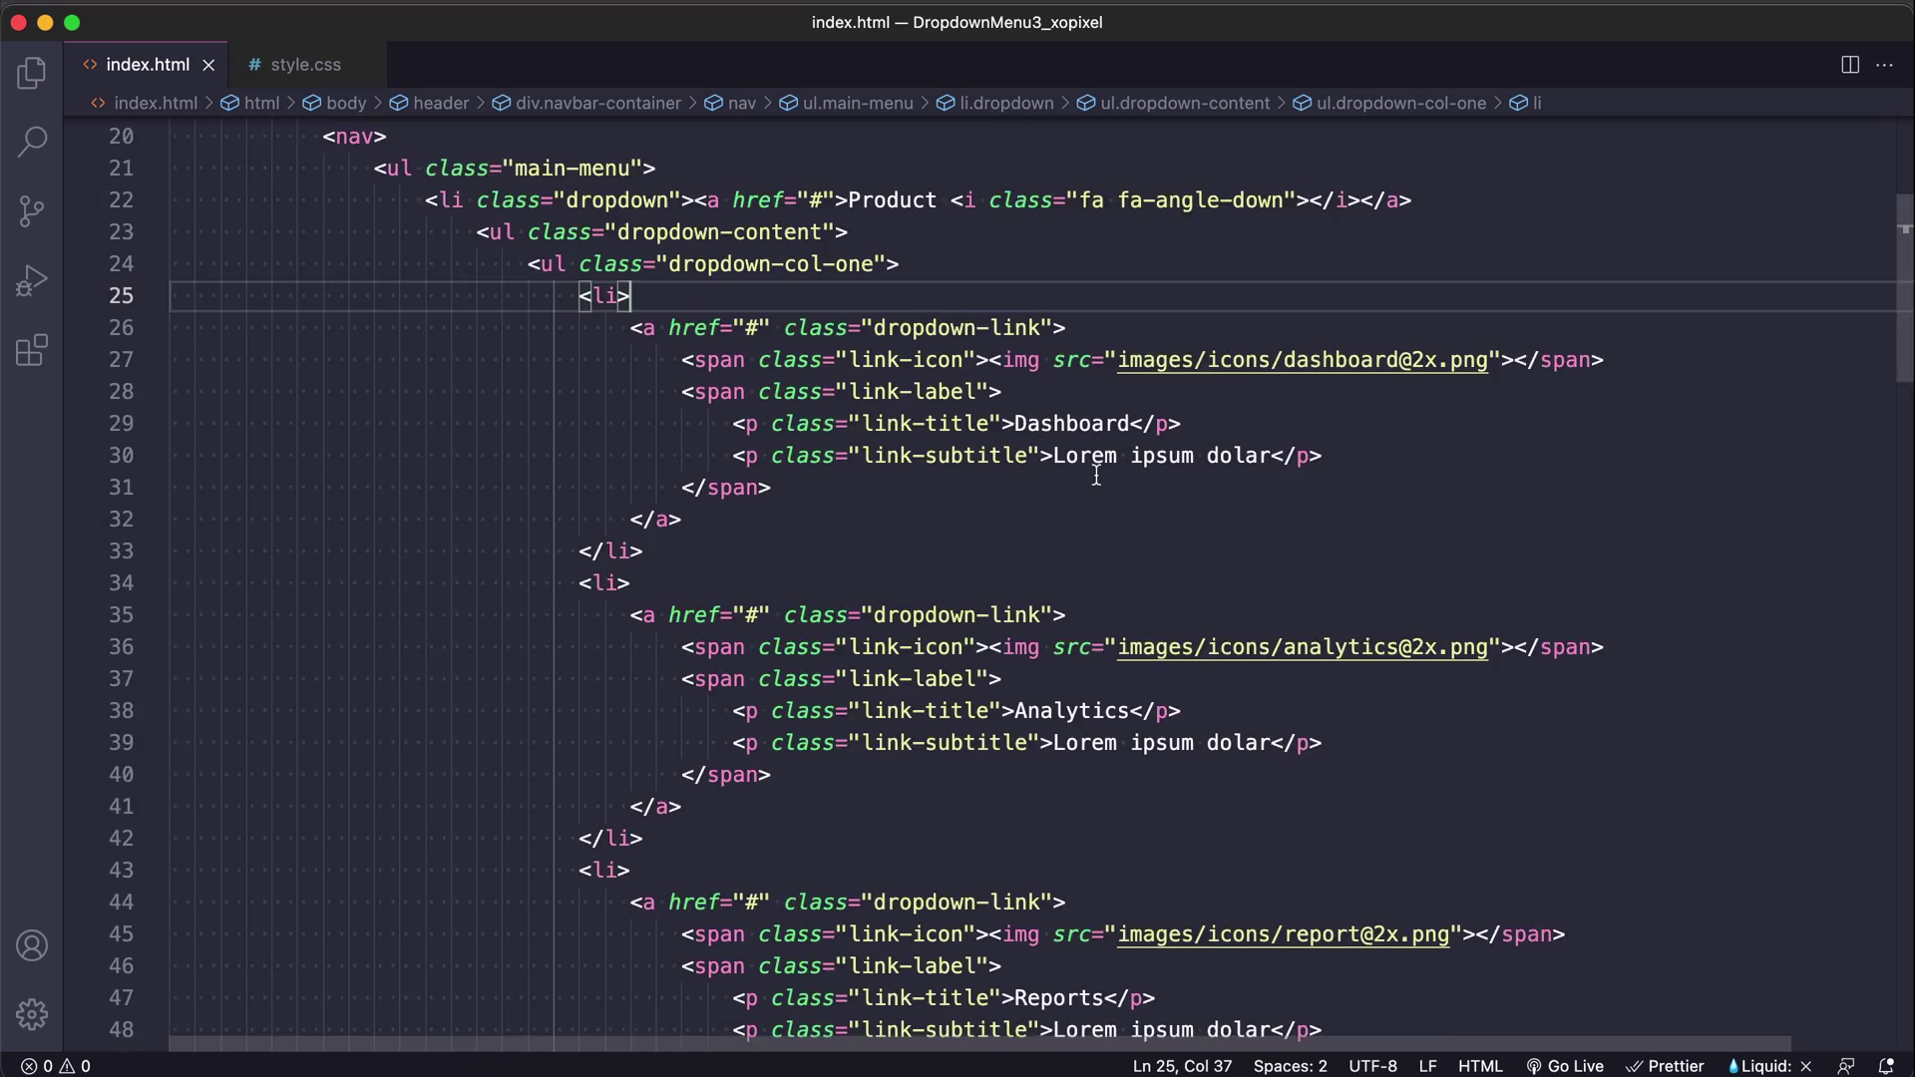
pyautogui.scroll(-6, 1097, 476)
pyautogui.scroll(-6, 1097, 475)
pyautogui.scroll(-6, 1098, 477)
pyautogui.scroll(-3, 1097, 477)
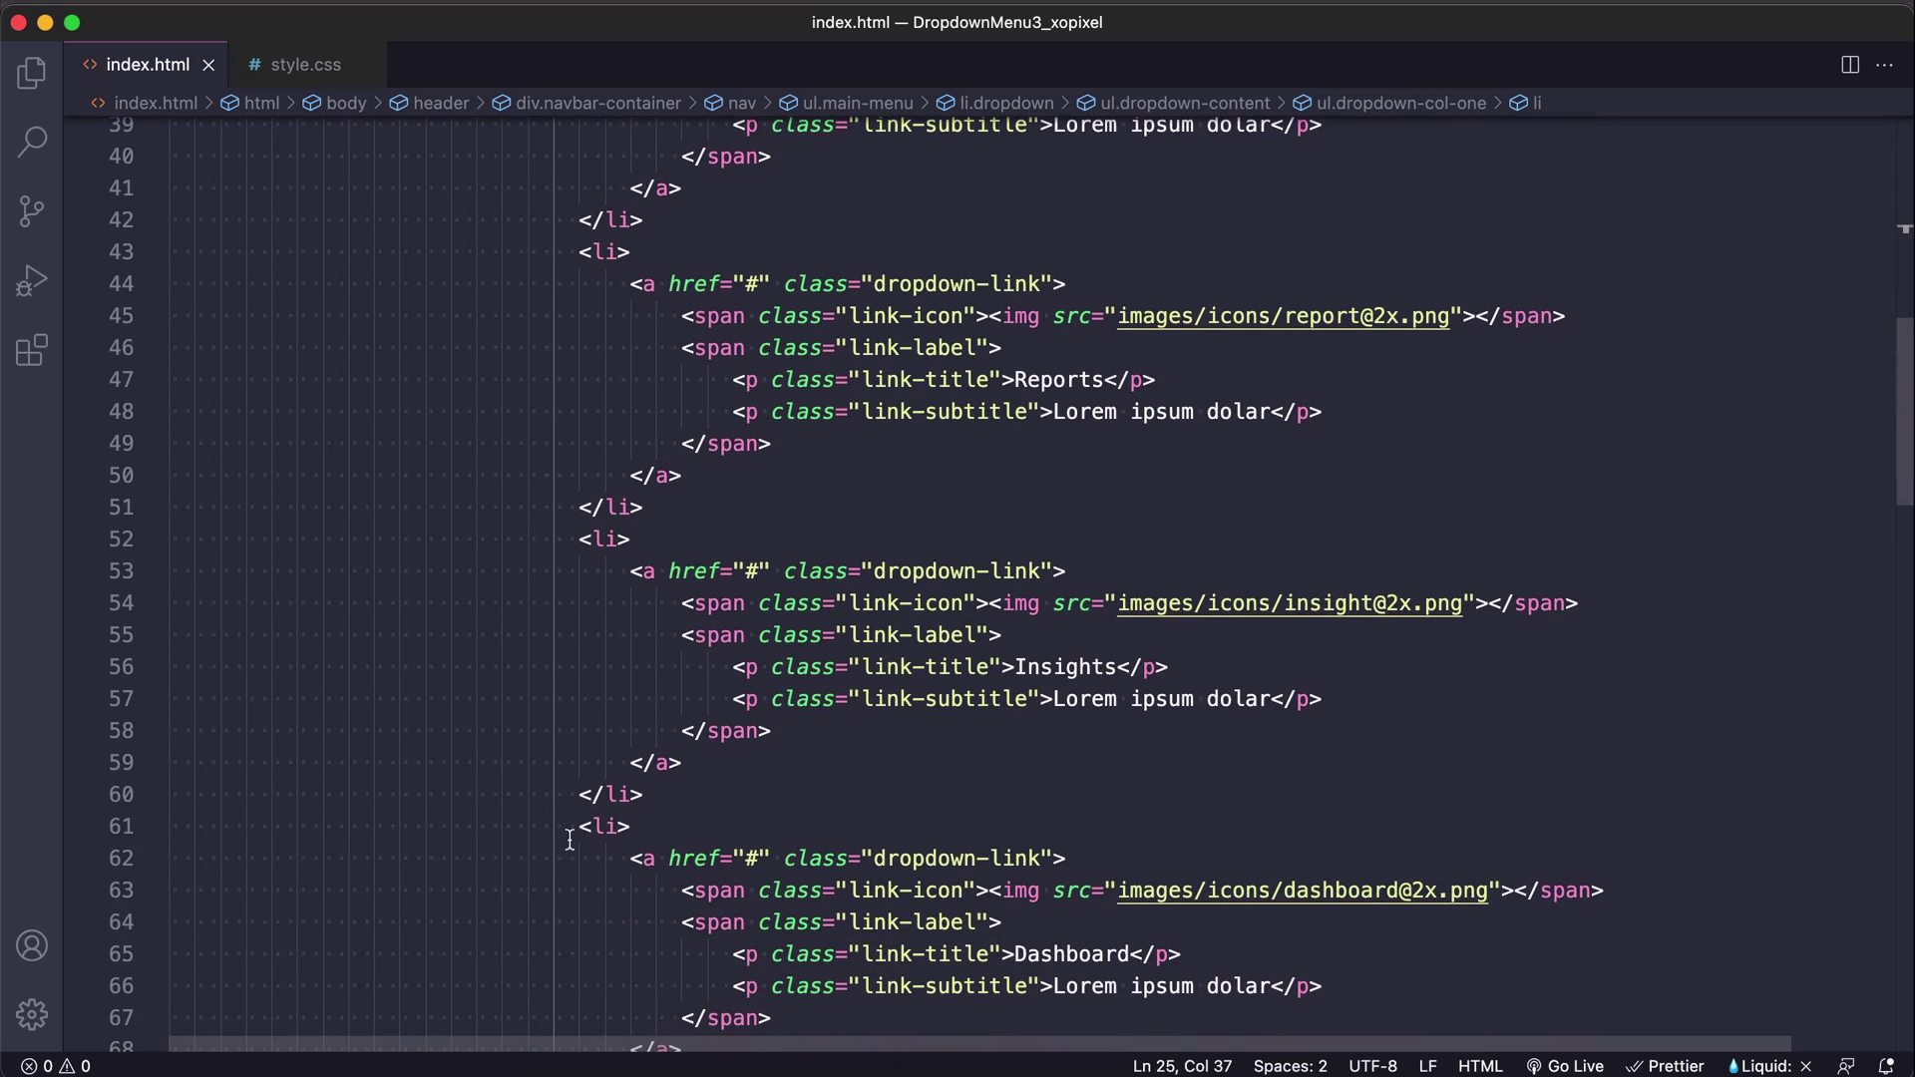
pyautogui.click(575, 833)
pyautogui.scroll(-5, 575, 834)
pyautogui.scroll(-5, 576, 833)
pyautogui.scroll(-1, 575, 834)
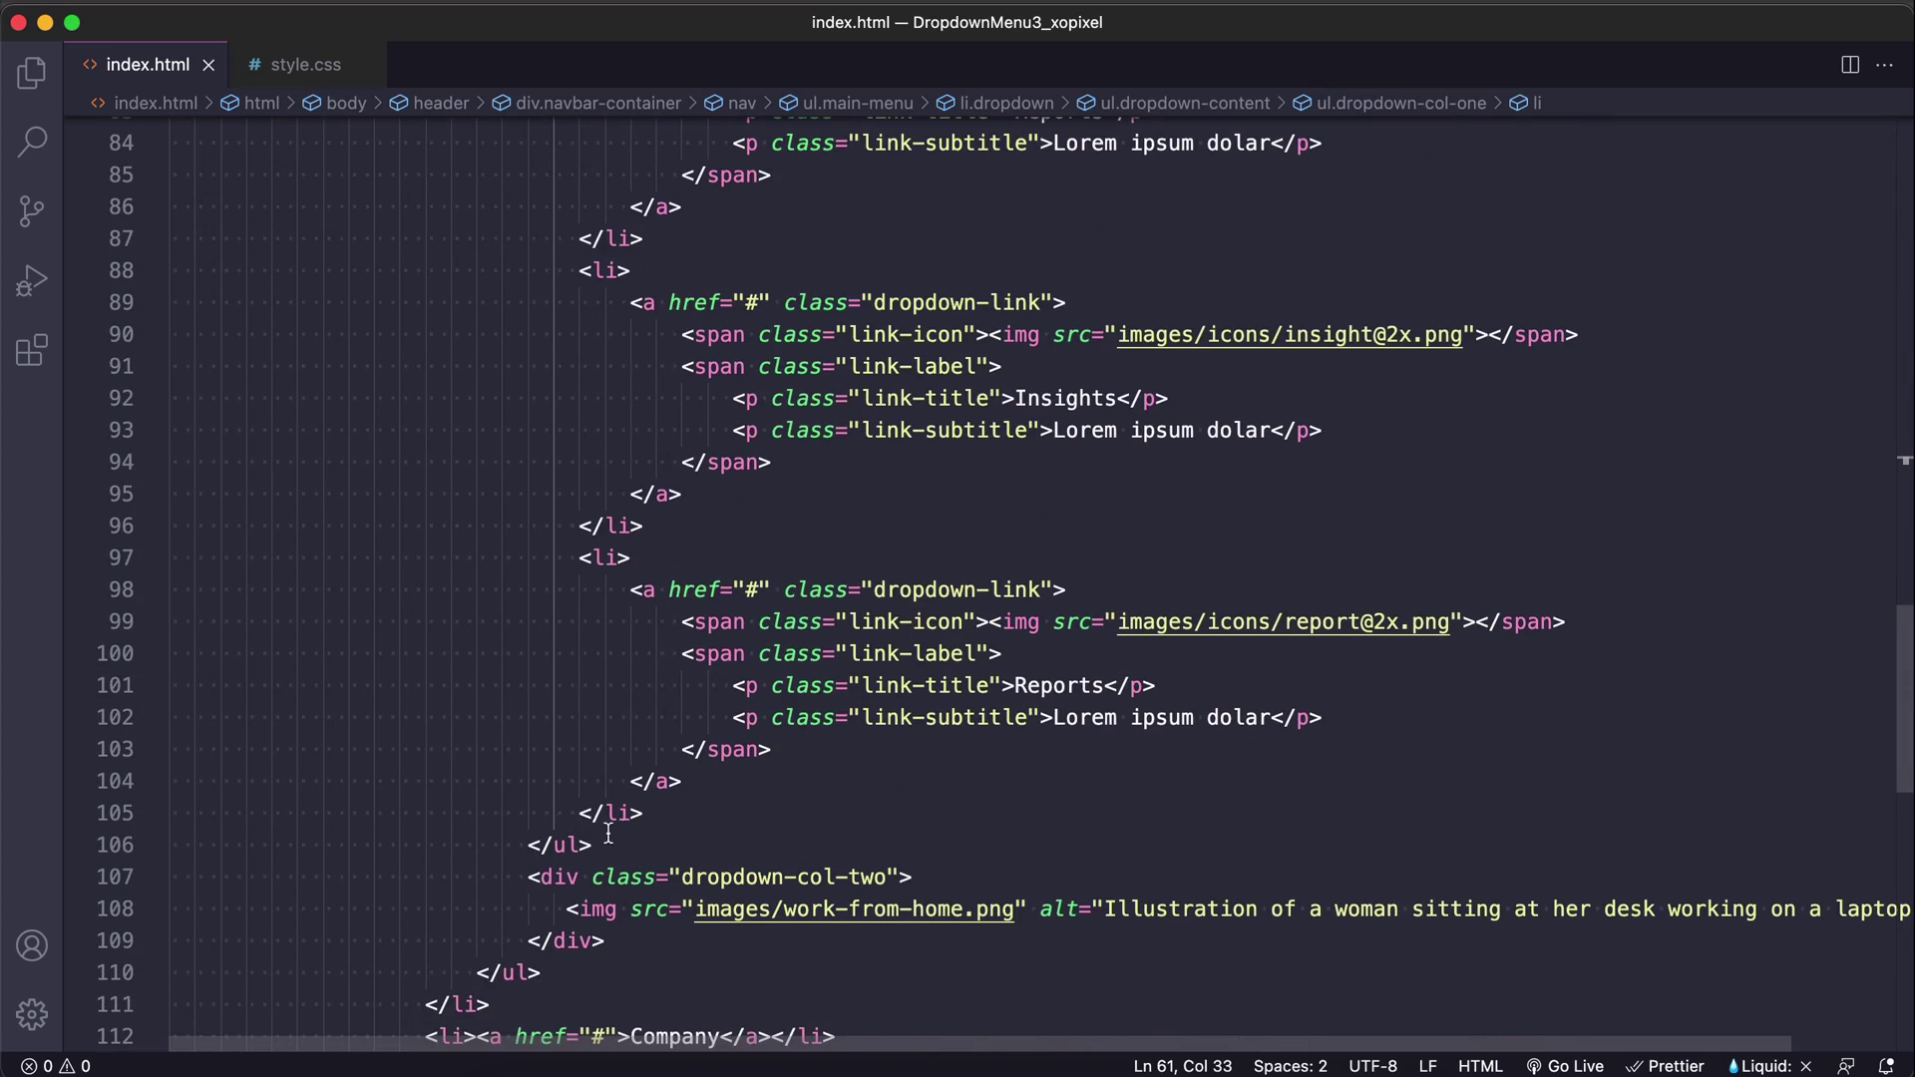
pyautogui.press('super+z')
pyautogui.scroll(3, 636, 600)
pyautogui.hotkey('shift', 'Home')
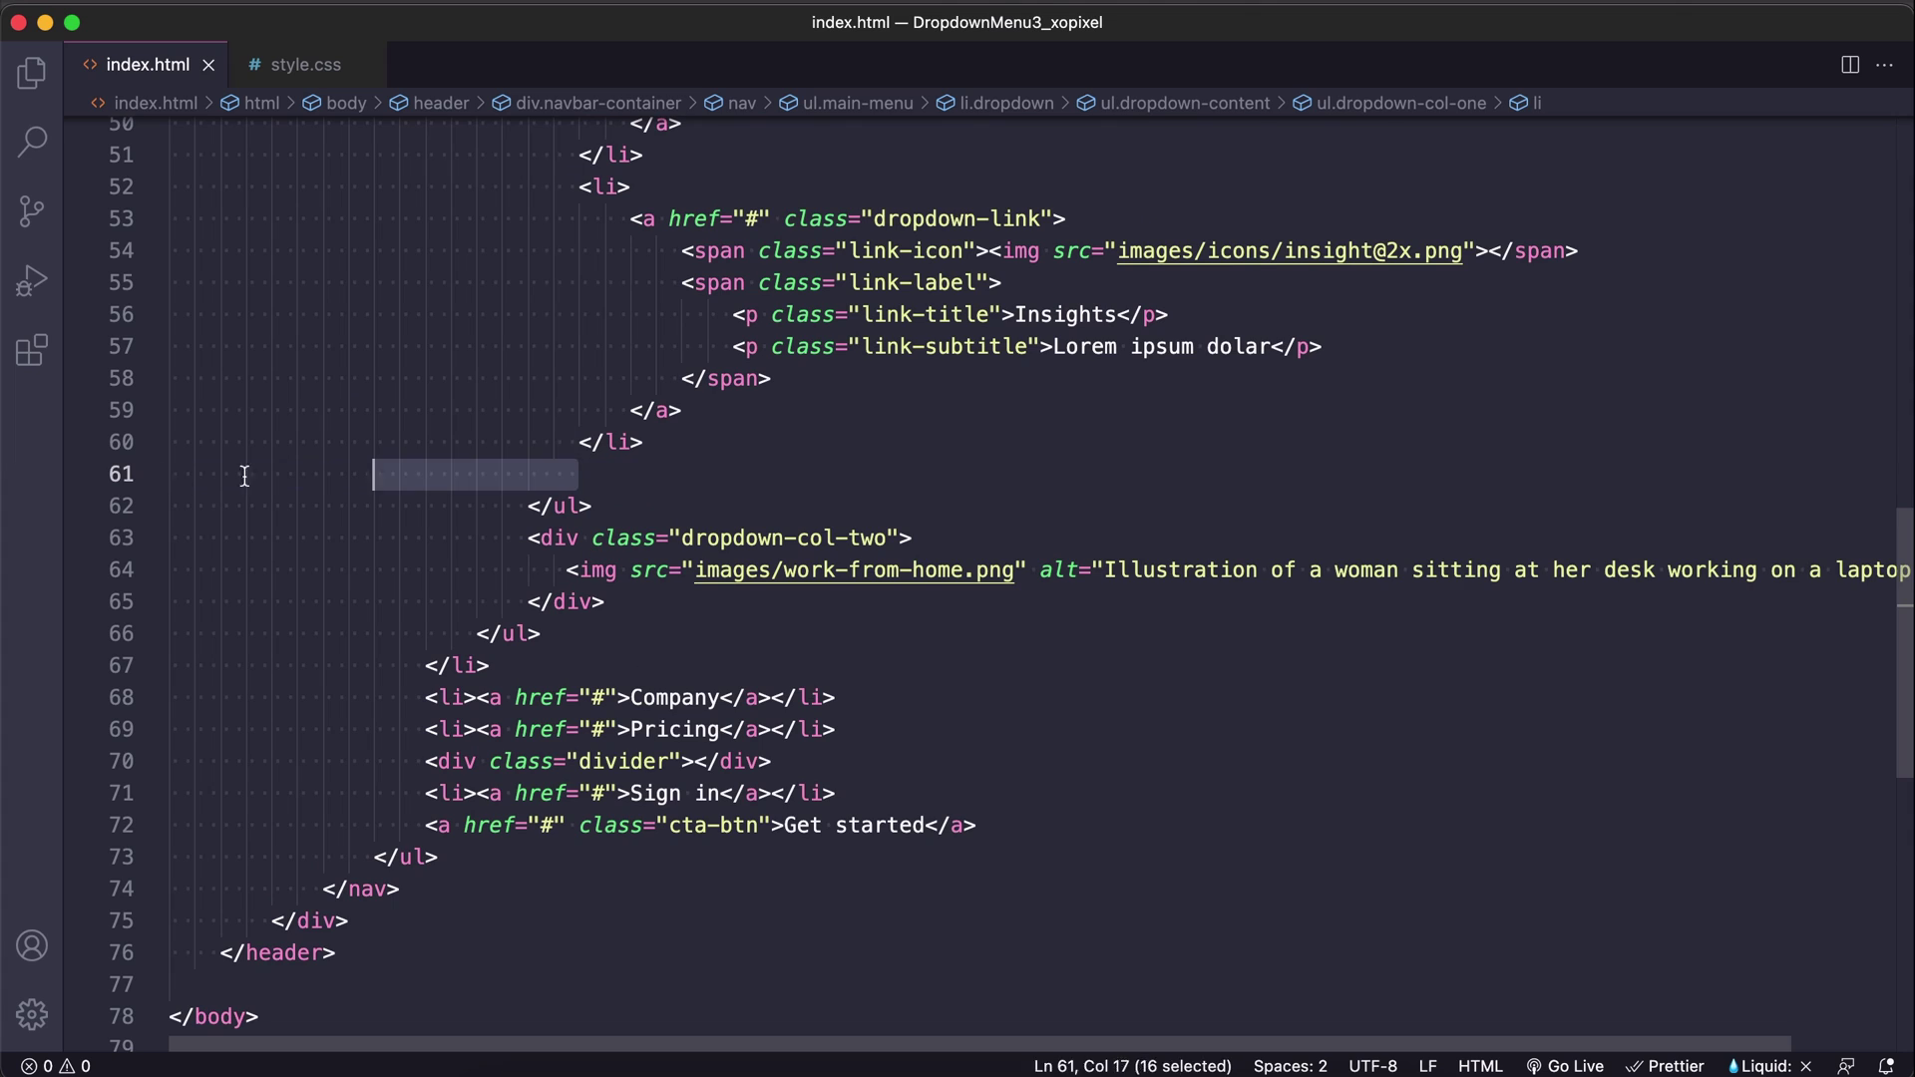
pyautogui.press('BackSpace')
pyautogui.press('BackSpace')
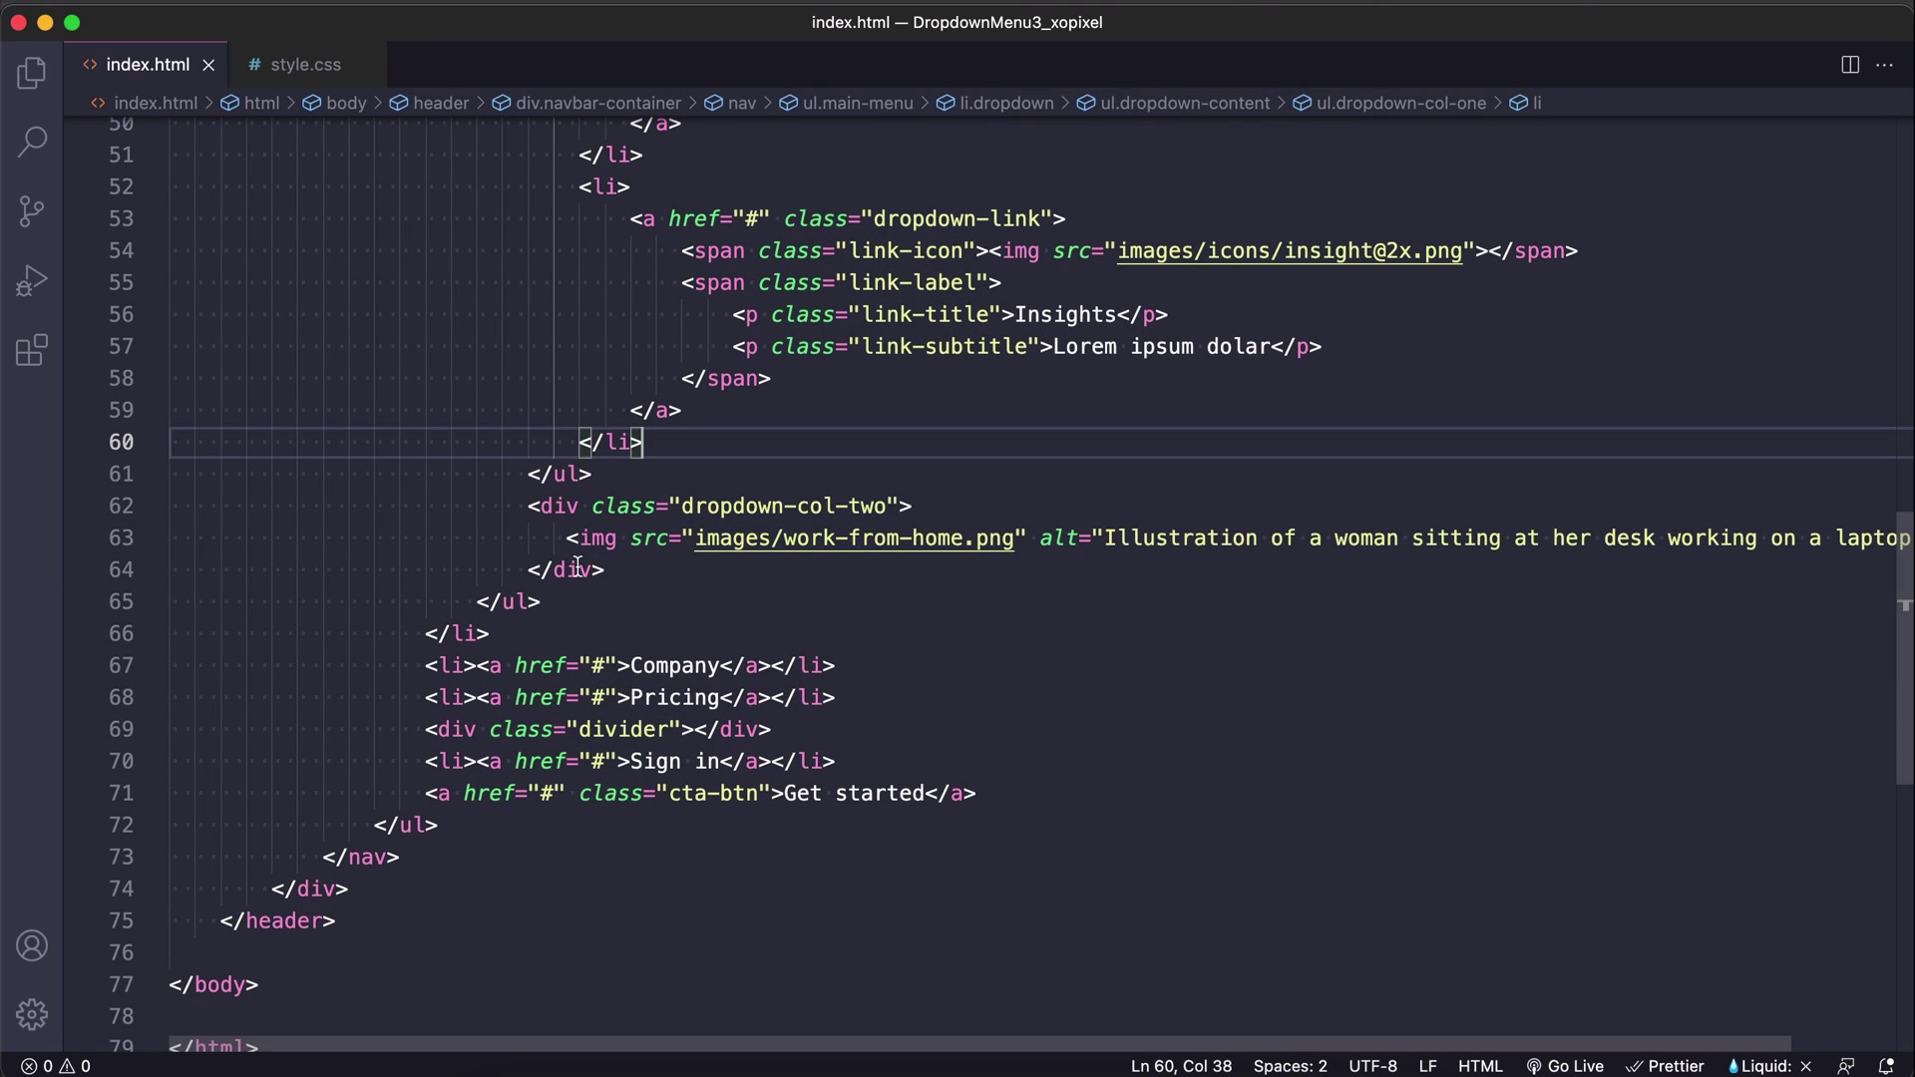
# Delete the dropdown-col-two div with its work-from-home illustration.
pyautogui.moveTo(528, 506); pyautogui.dragTo(917, 505)
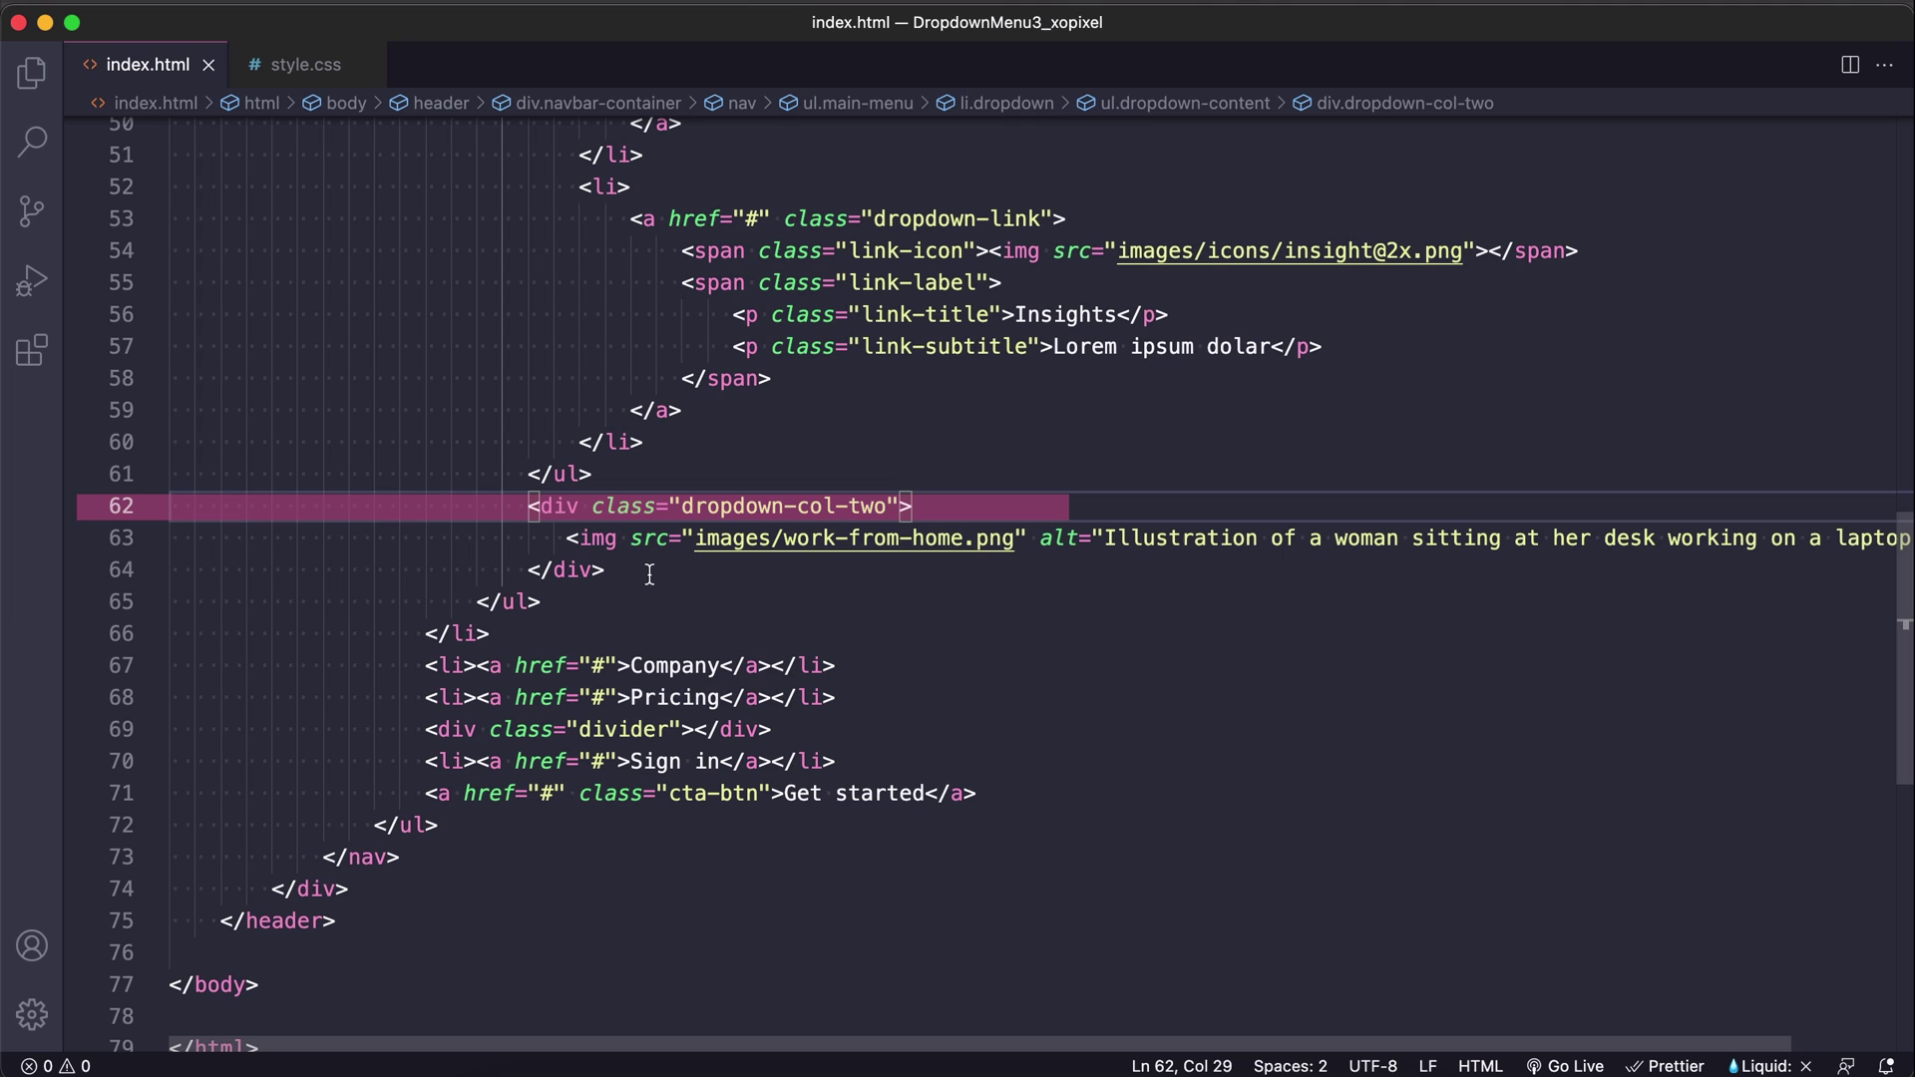
pyautogui.keyDown('shift'); pyautogui.click(649, 573); pyautogui.keyUp('shift')
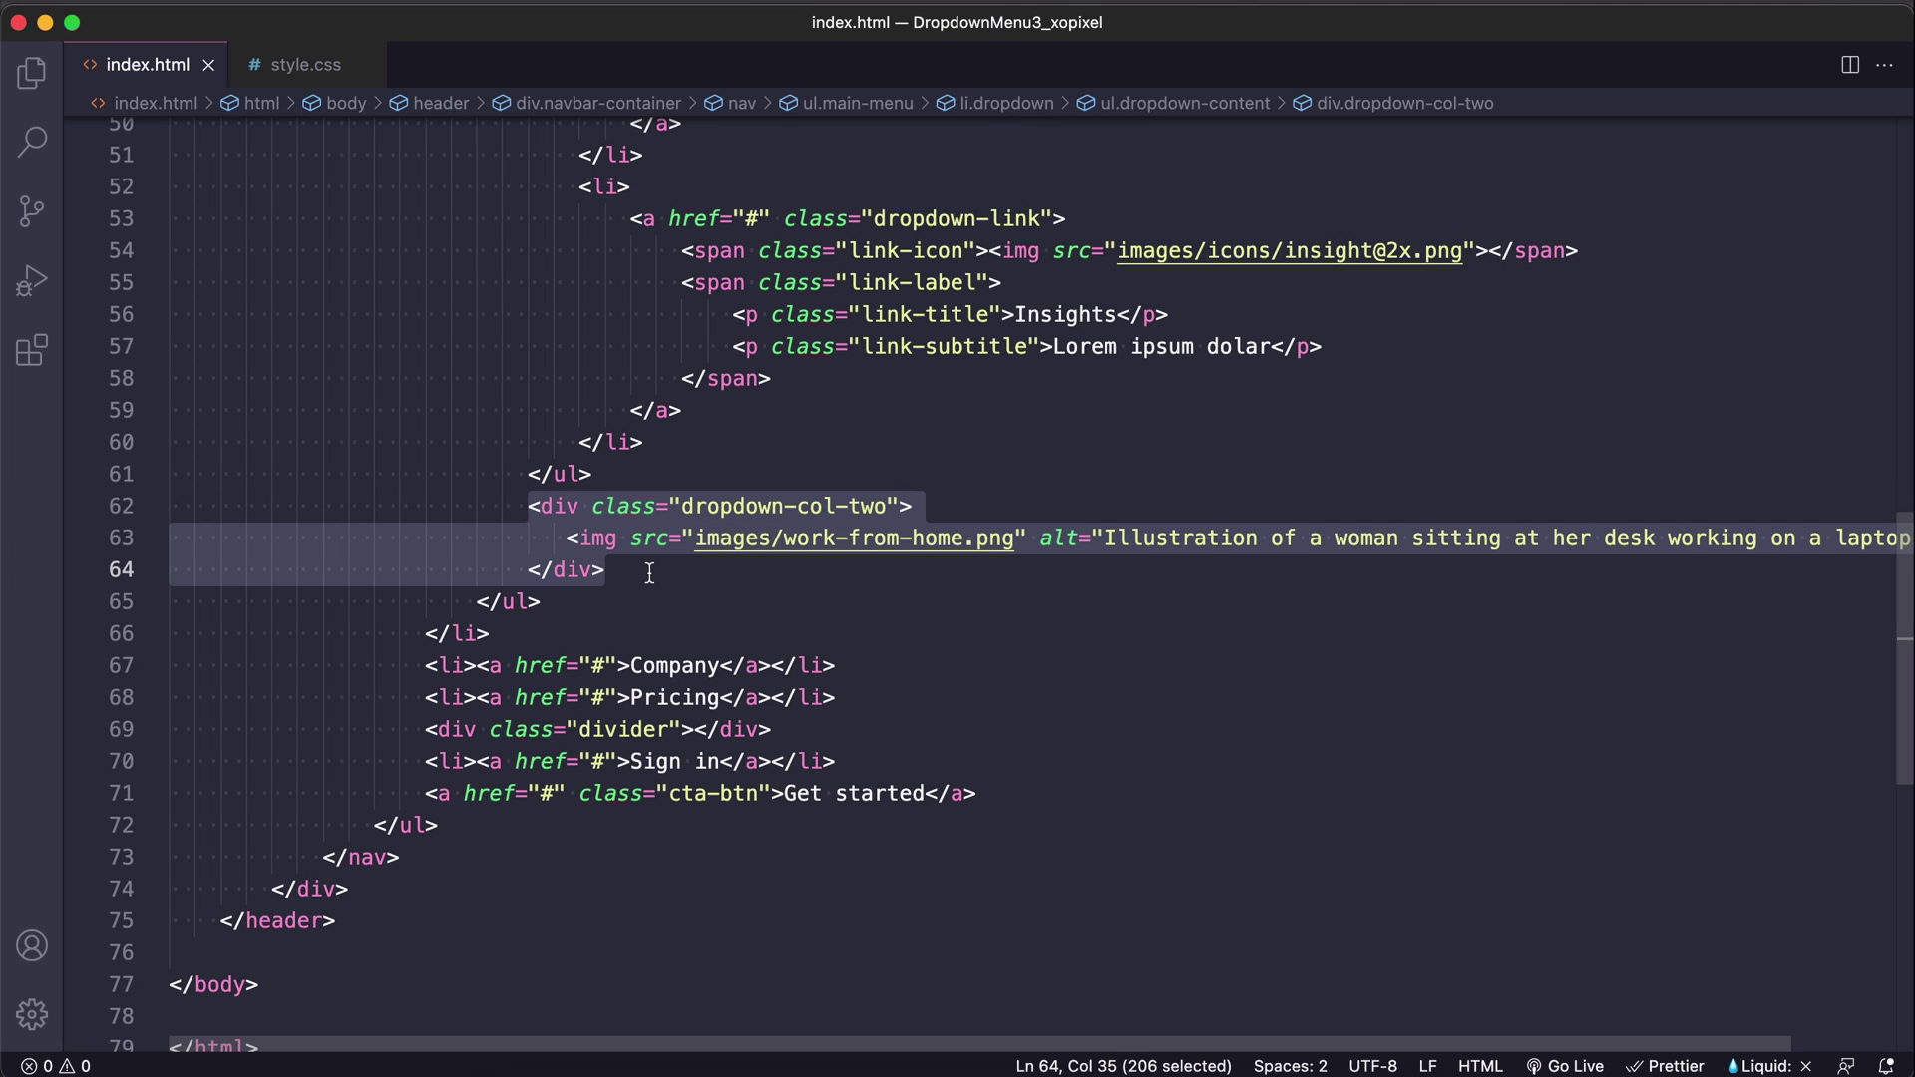
pyautogui.press('BackSpace')
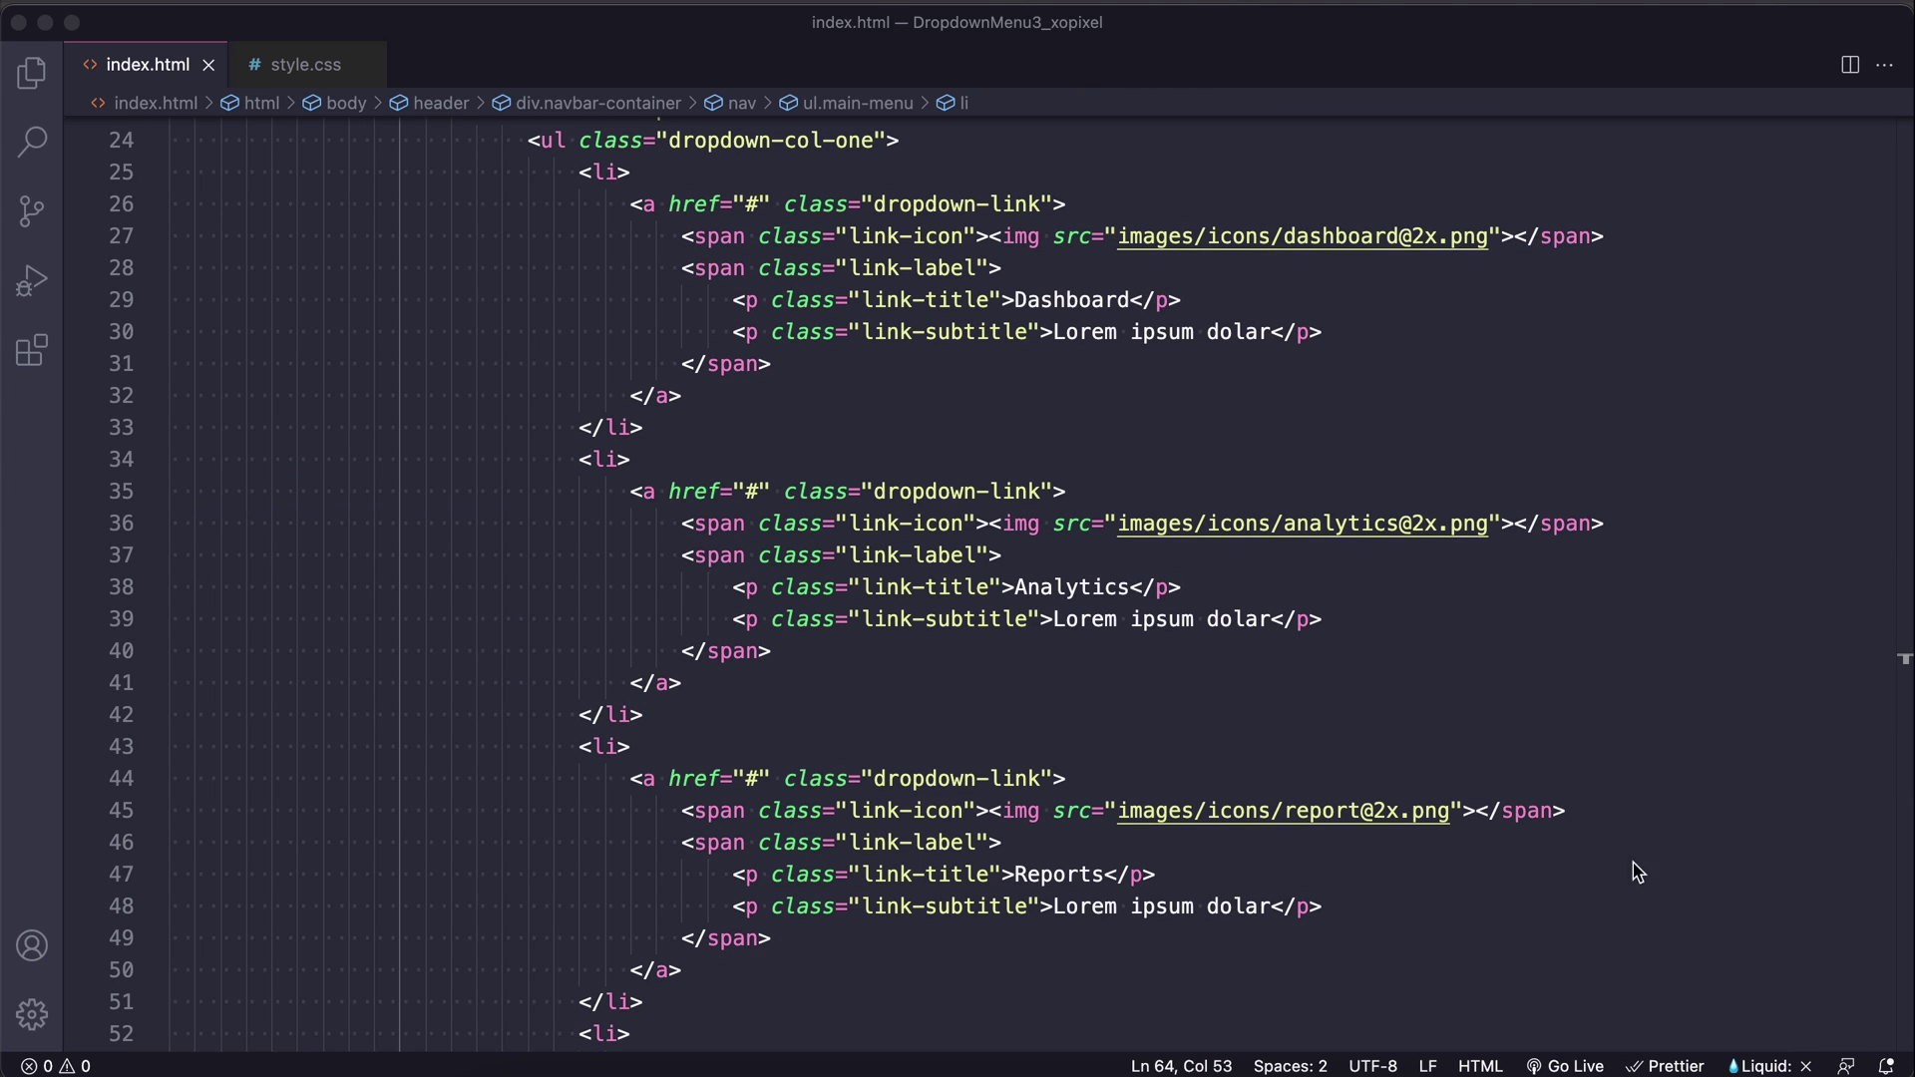
# Change the first two items to Build and Learn with build.png and learn.png icons.
pyautogui.click(1377, 209)
pyautogui.moveTo(1489, 236); pyautogui.dragTo(1208, 236)
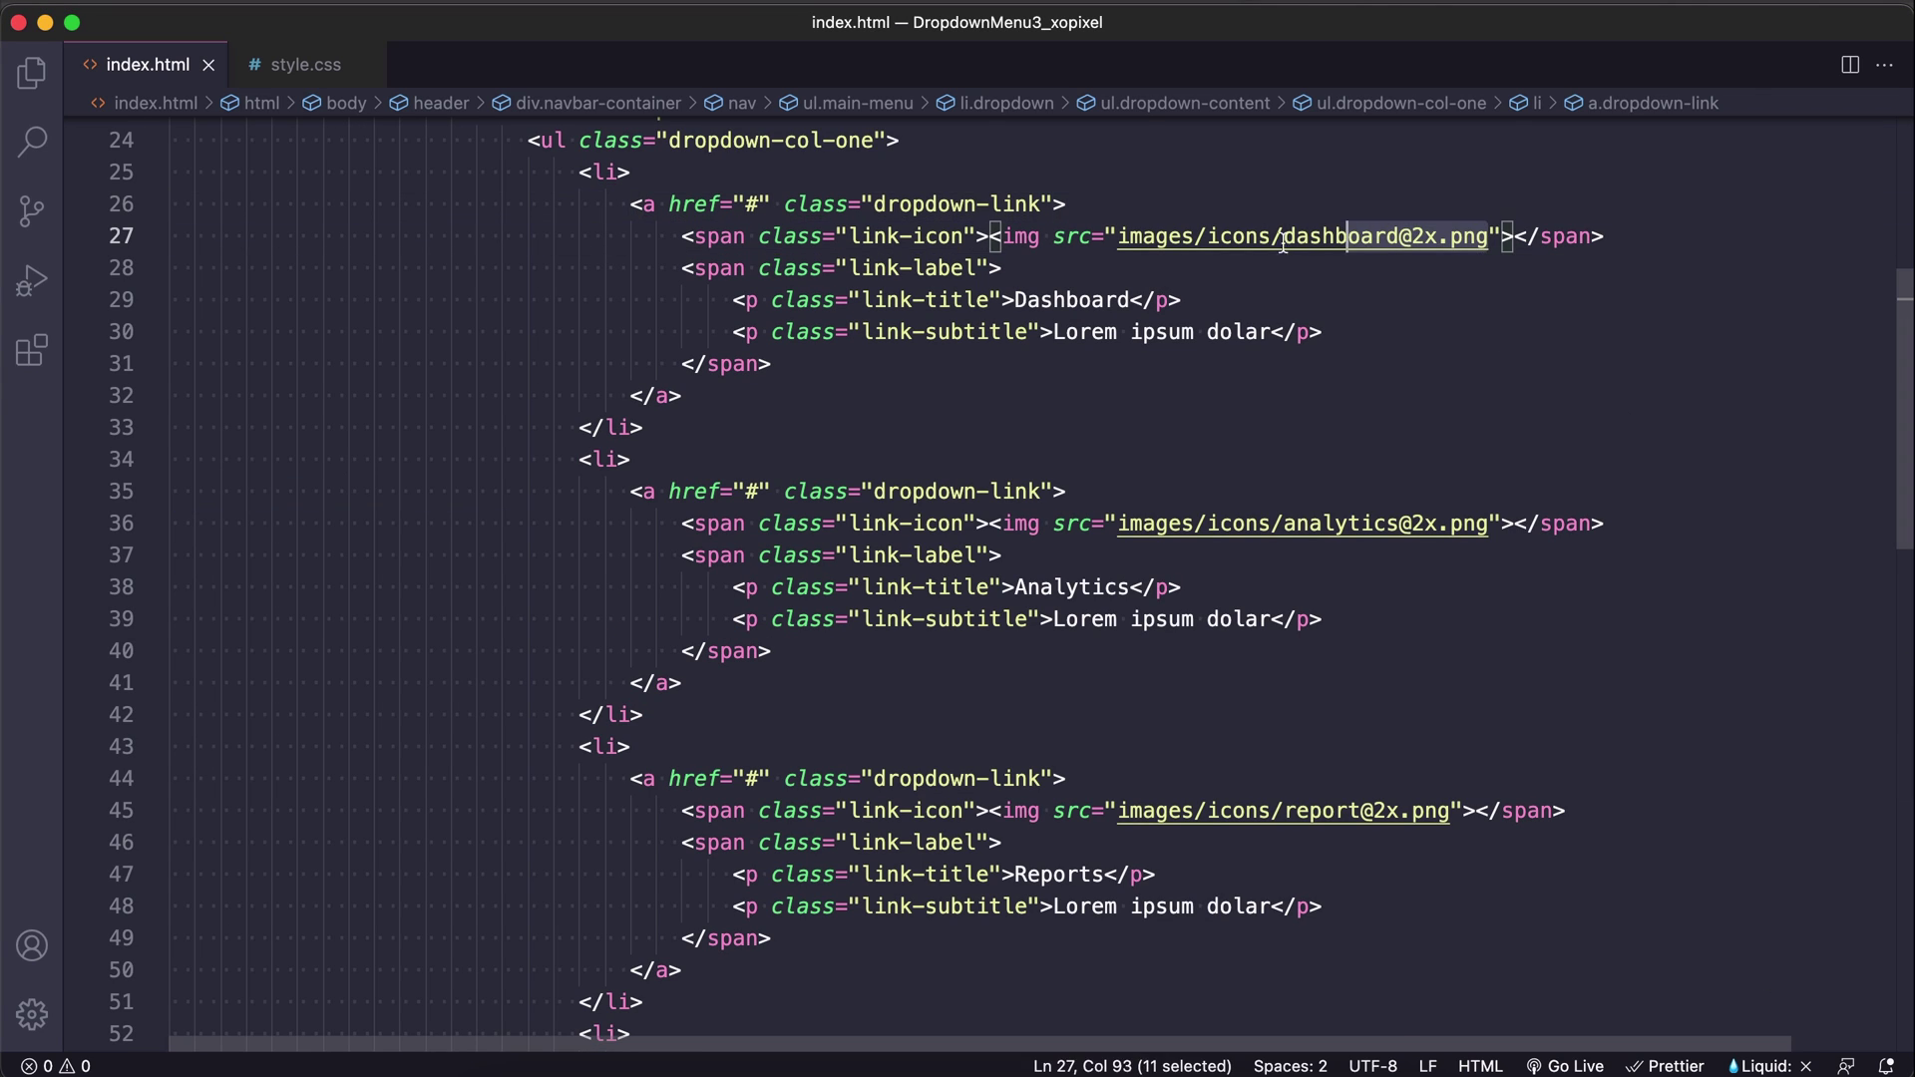
pyautogui.write('build.png')
pyautogui.click(1106, 299)
pyautogui.doubleClick(1071, 301)
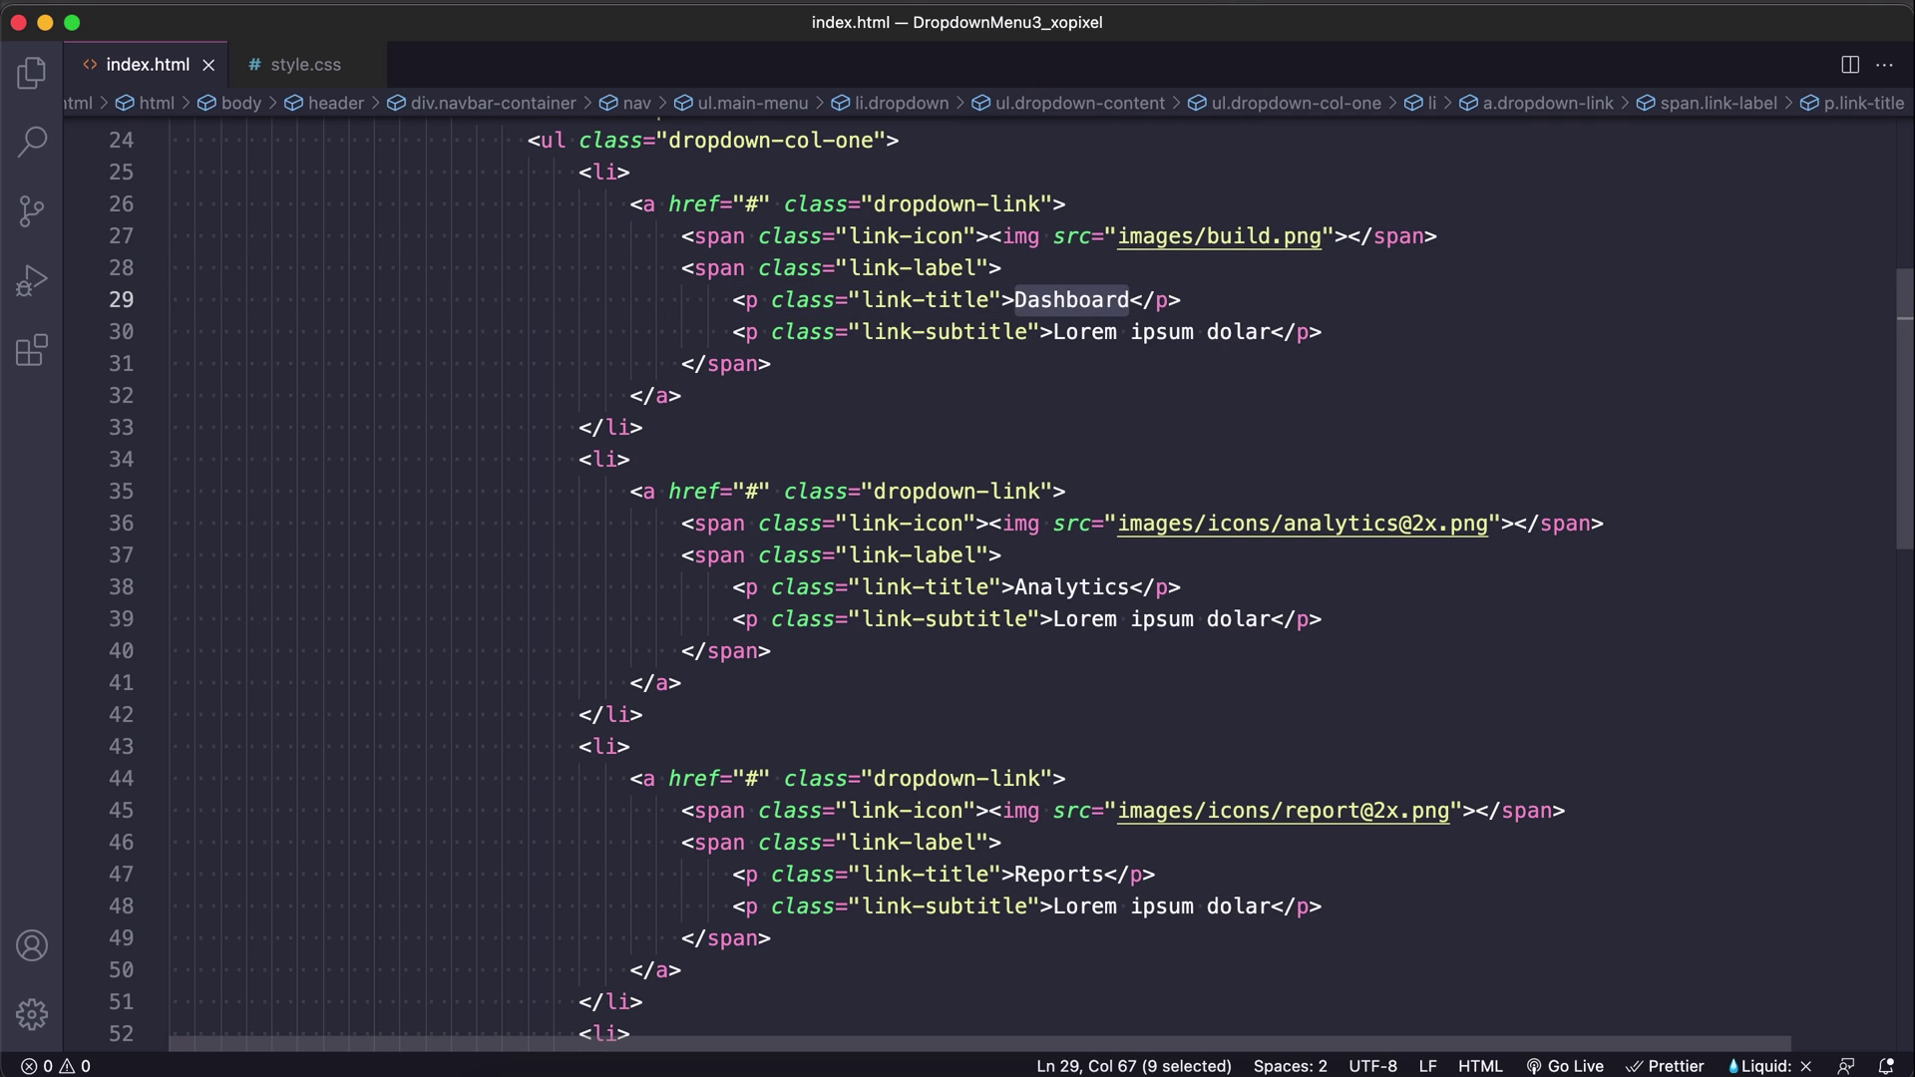
pyautogui.write('Build')
pyautogui.moveTo(1491, 522); pyautogui.dragTo(1215, 523)
pyautogui.write('learn.png')
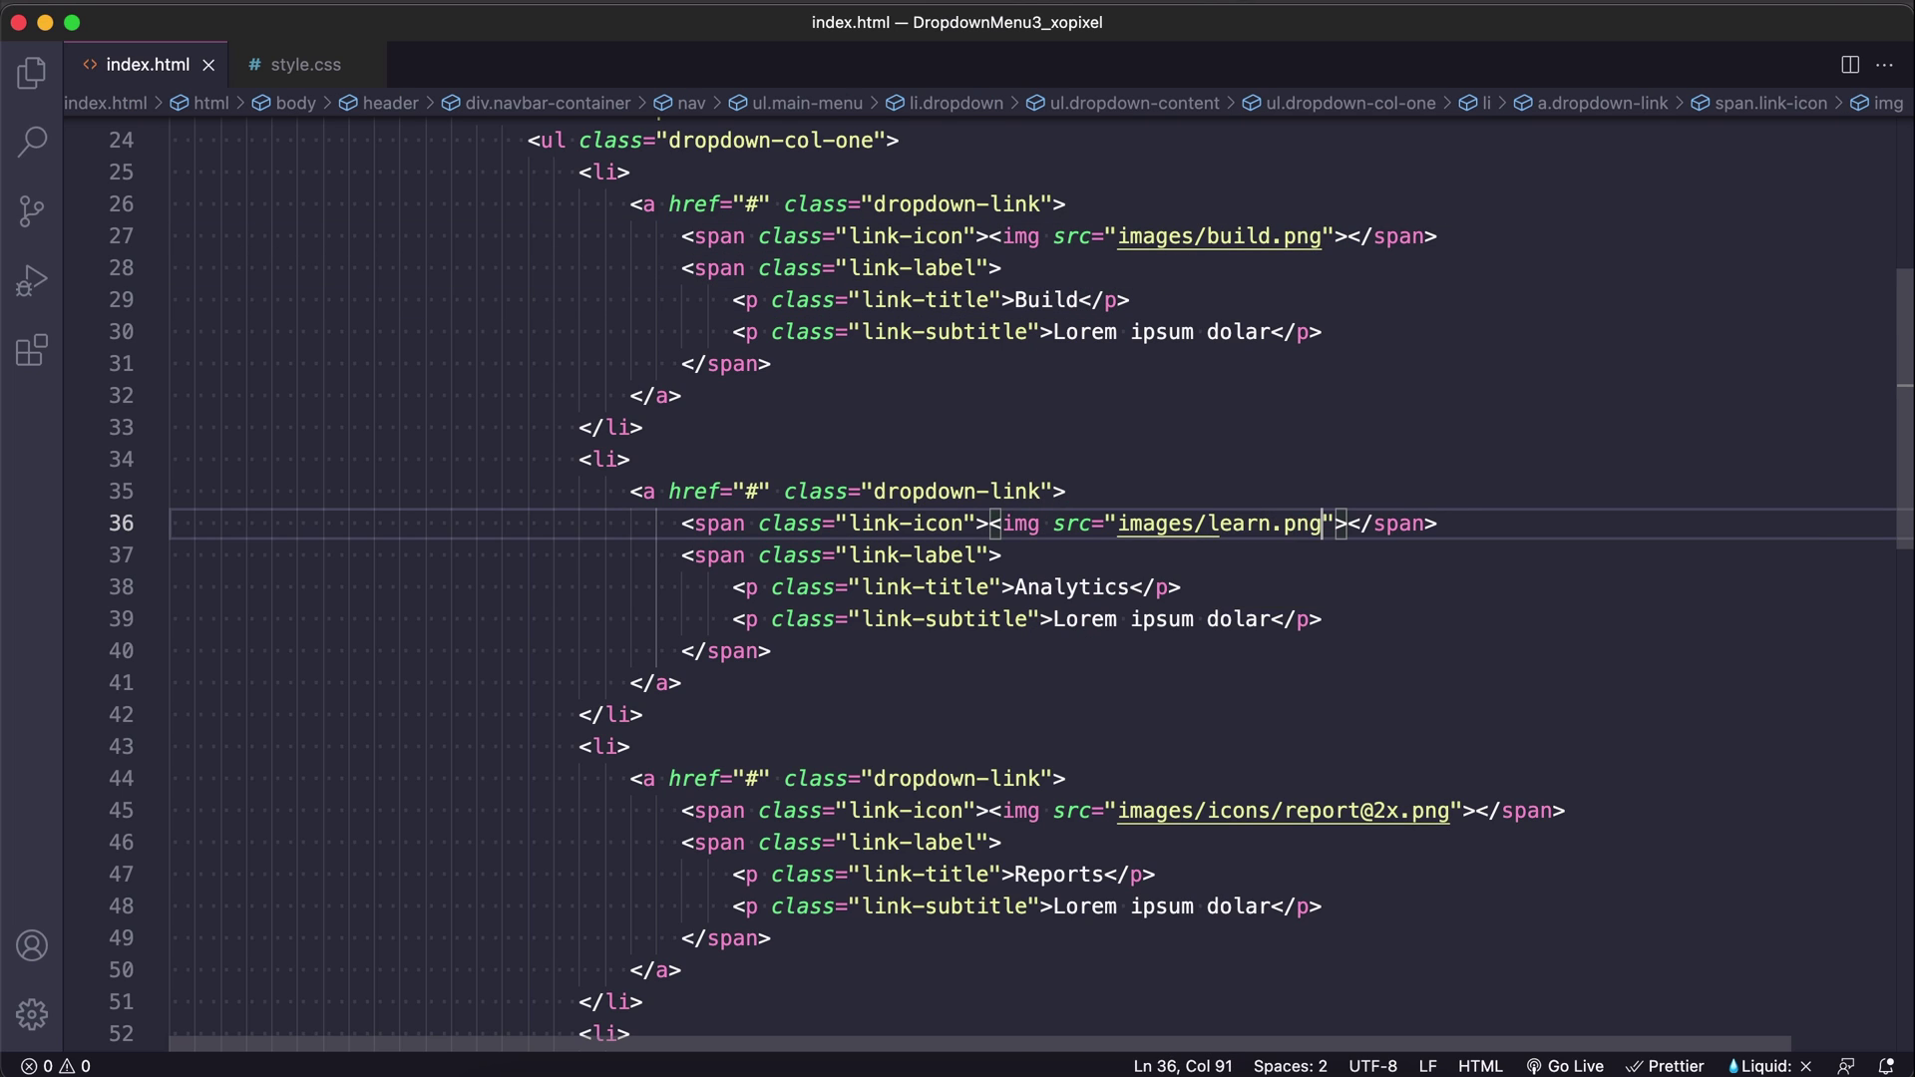
pyautogui.doubleClick(1070, 587)
pyautogui.write('Learn')
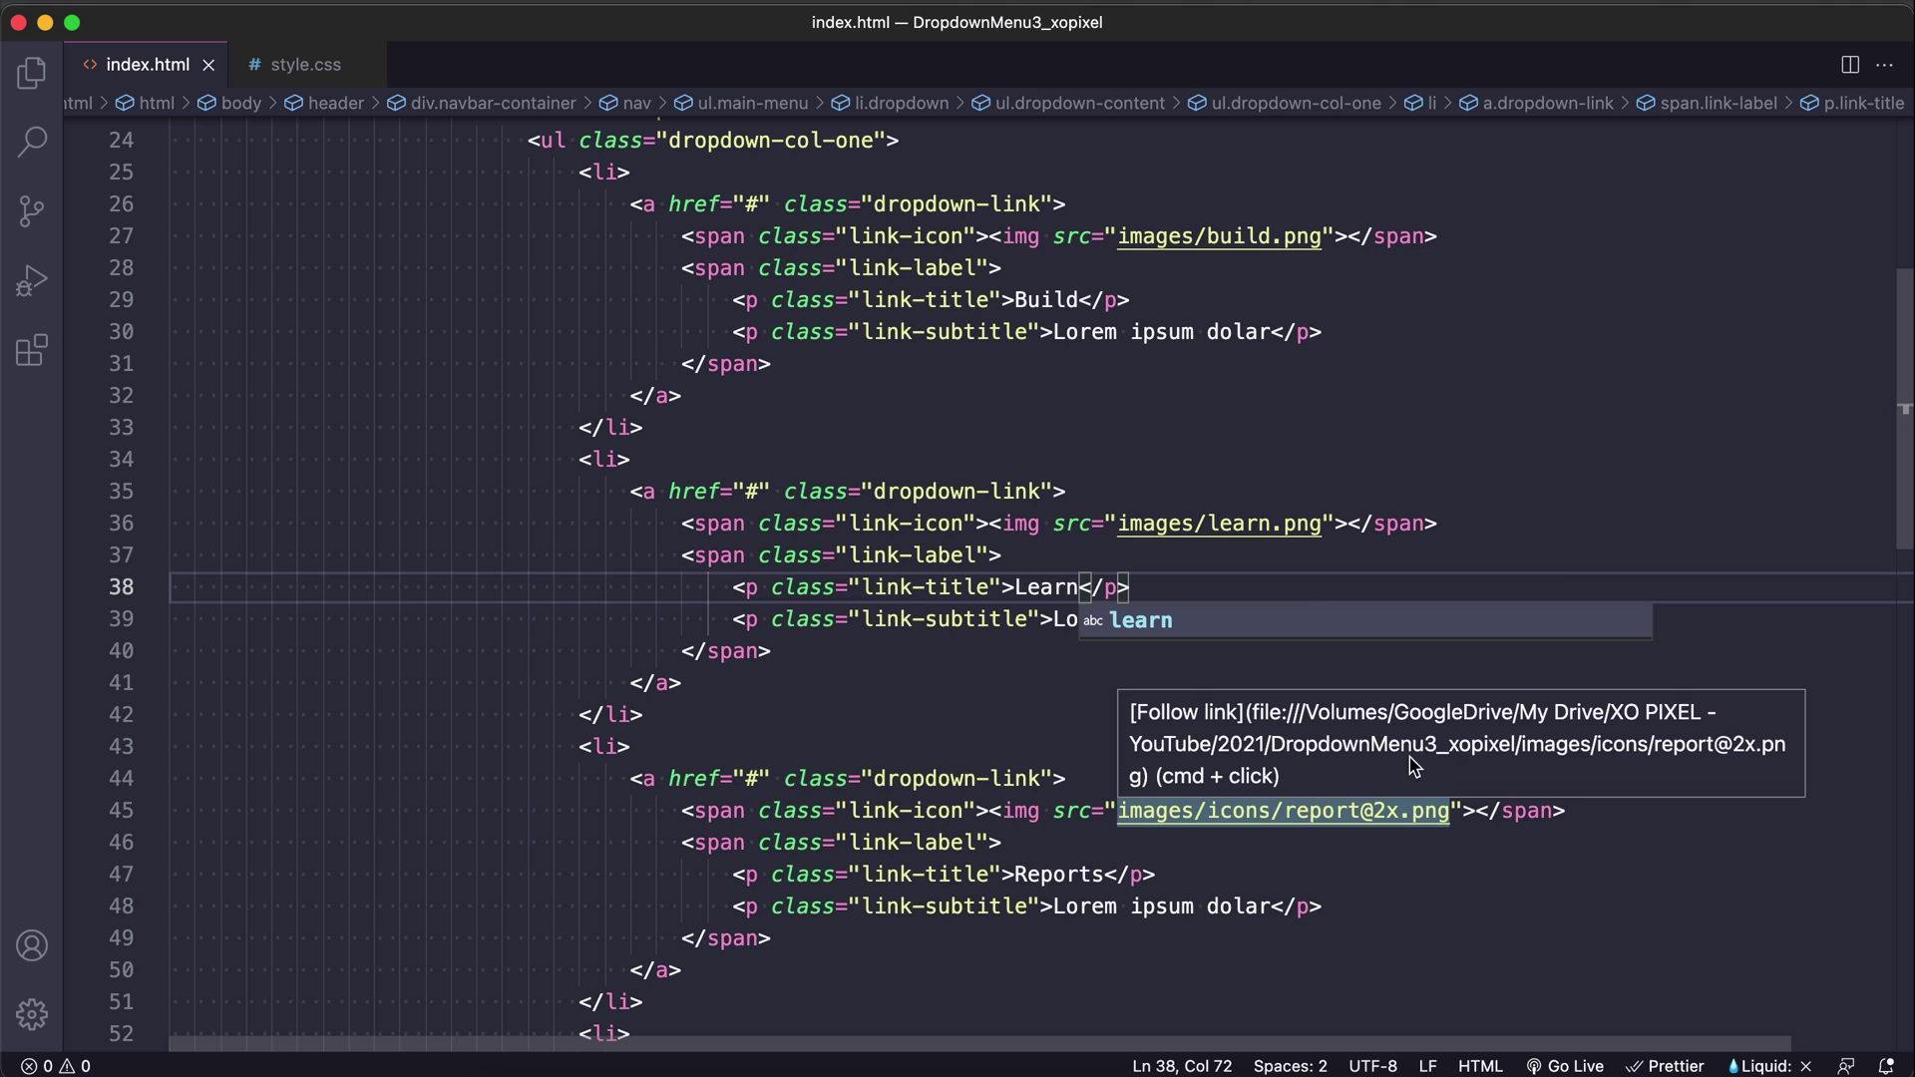
# Change the last two items to Explore and Wellness with explore.png and wellness.png icons.
pyautogui.click(1416, 809)
pyautogui.scroll(-6, 1436, 808)
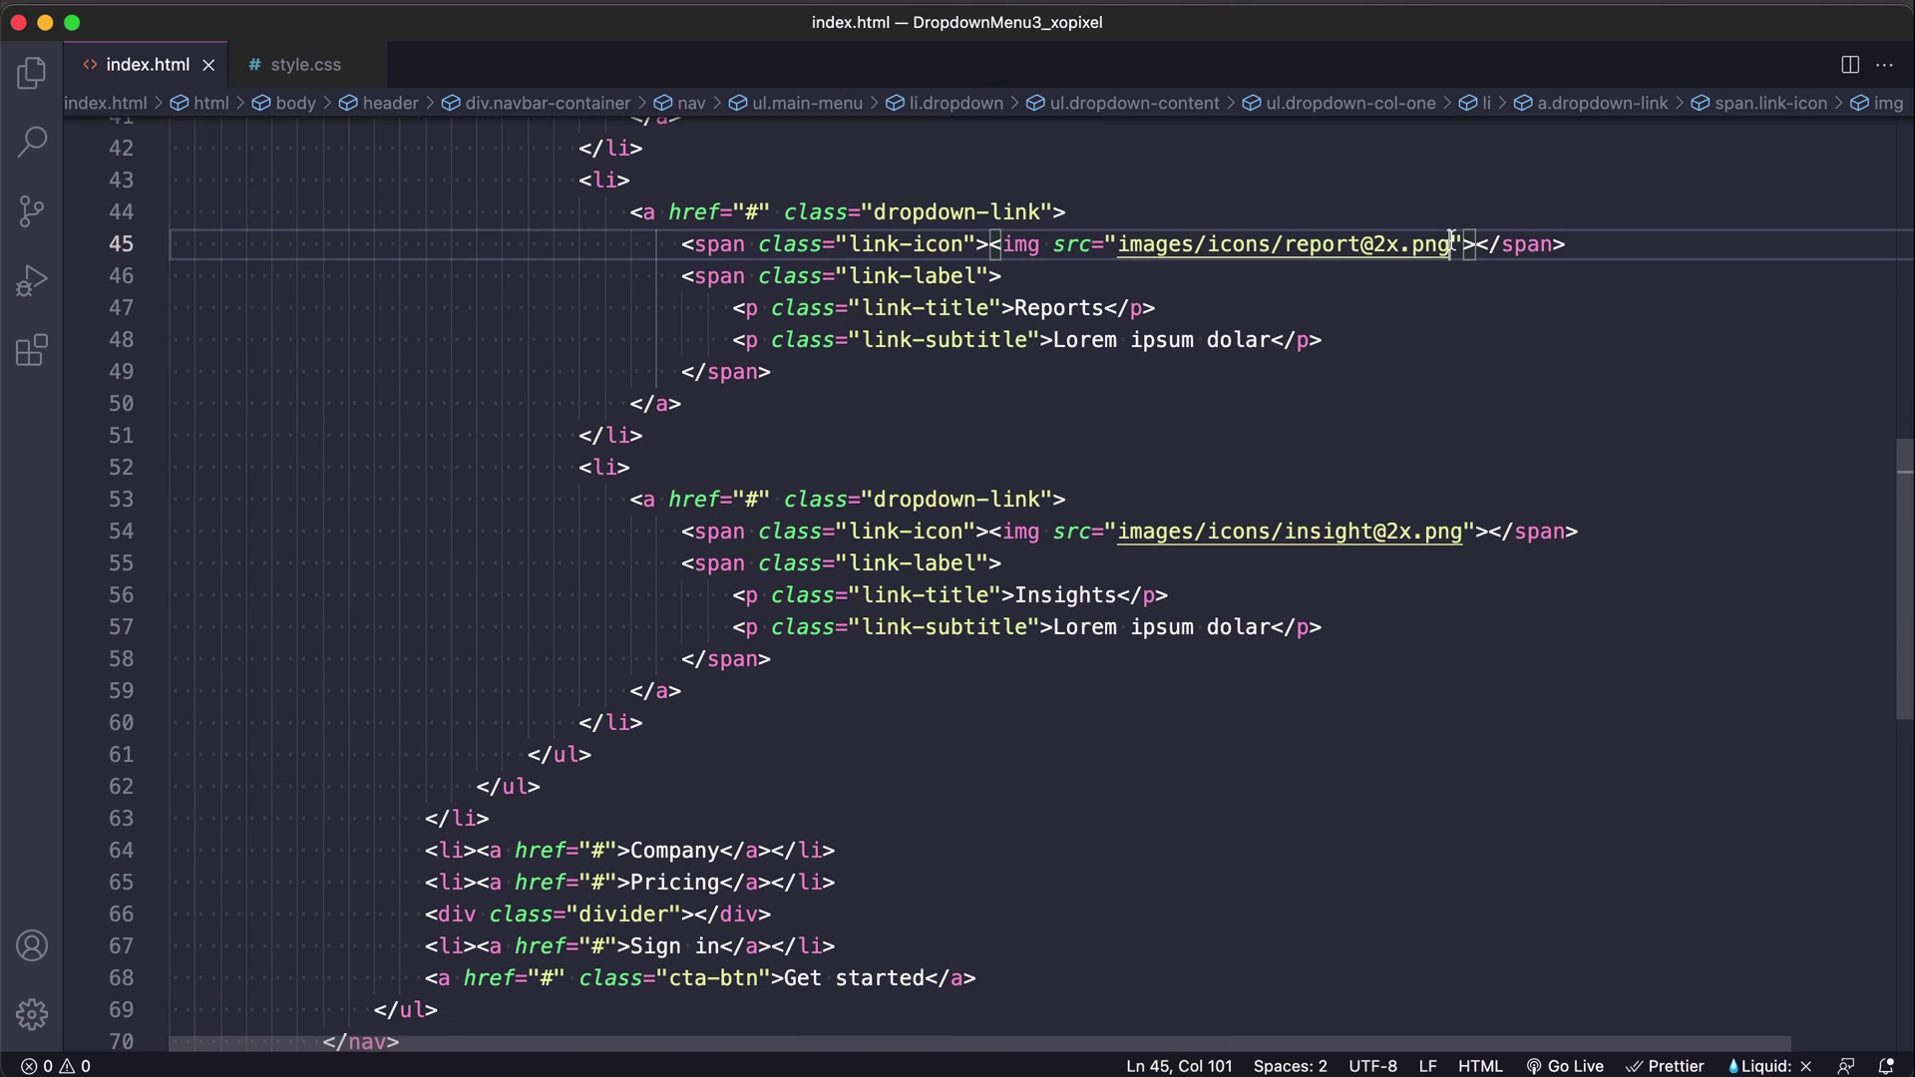
pyautogui.moveTo(1461, 245); pyautogui.dragTo(1209, 245)
pyautogui.write('explore.png')
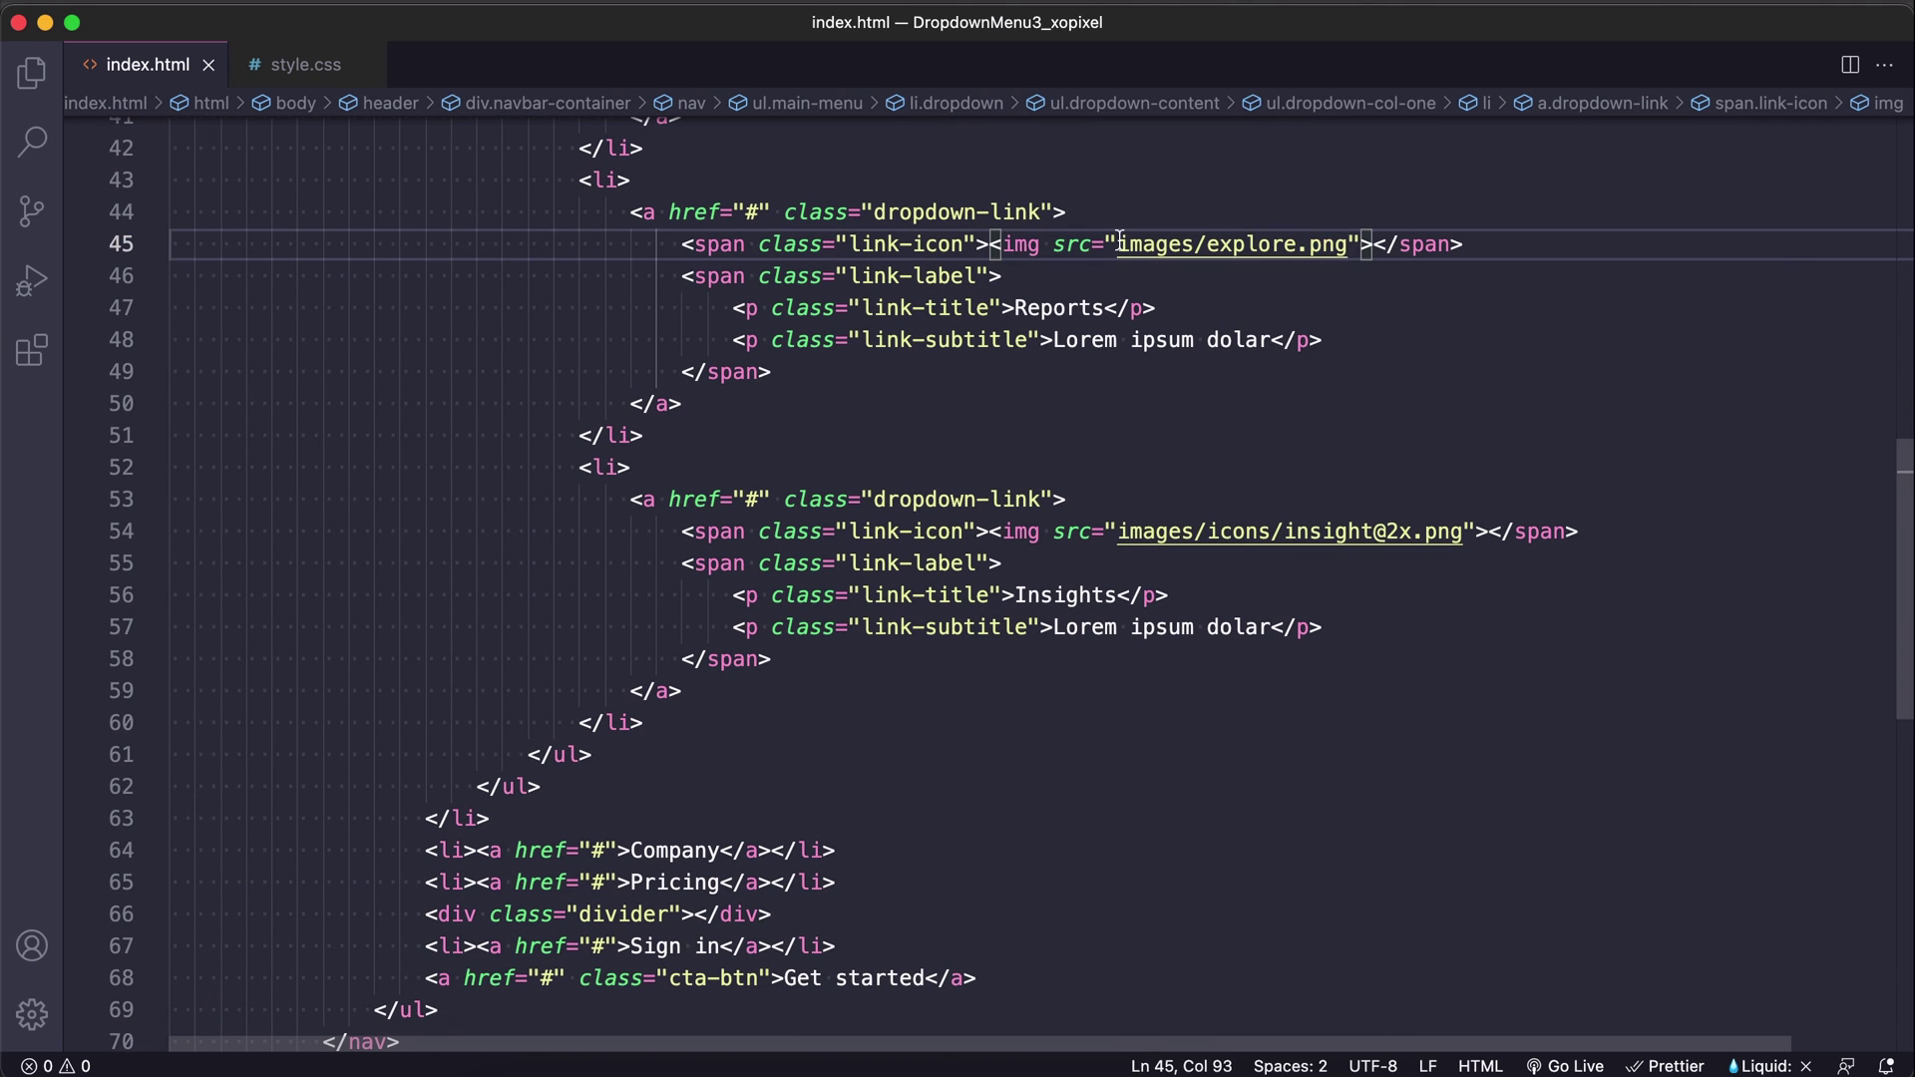
pyautogui.doubleClick(1060, 309)
pyautogui.write('Explore')
pyautogui.moveTo(1461, 532); pyautogui.dragTo(1196, 530)
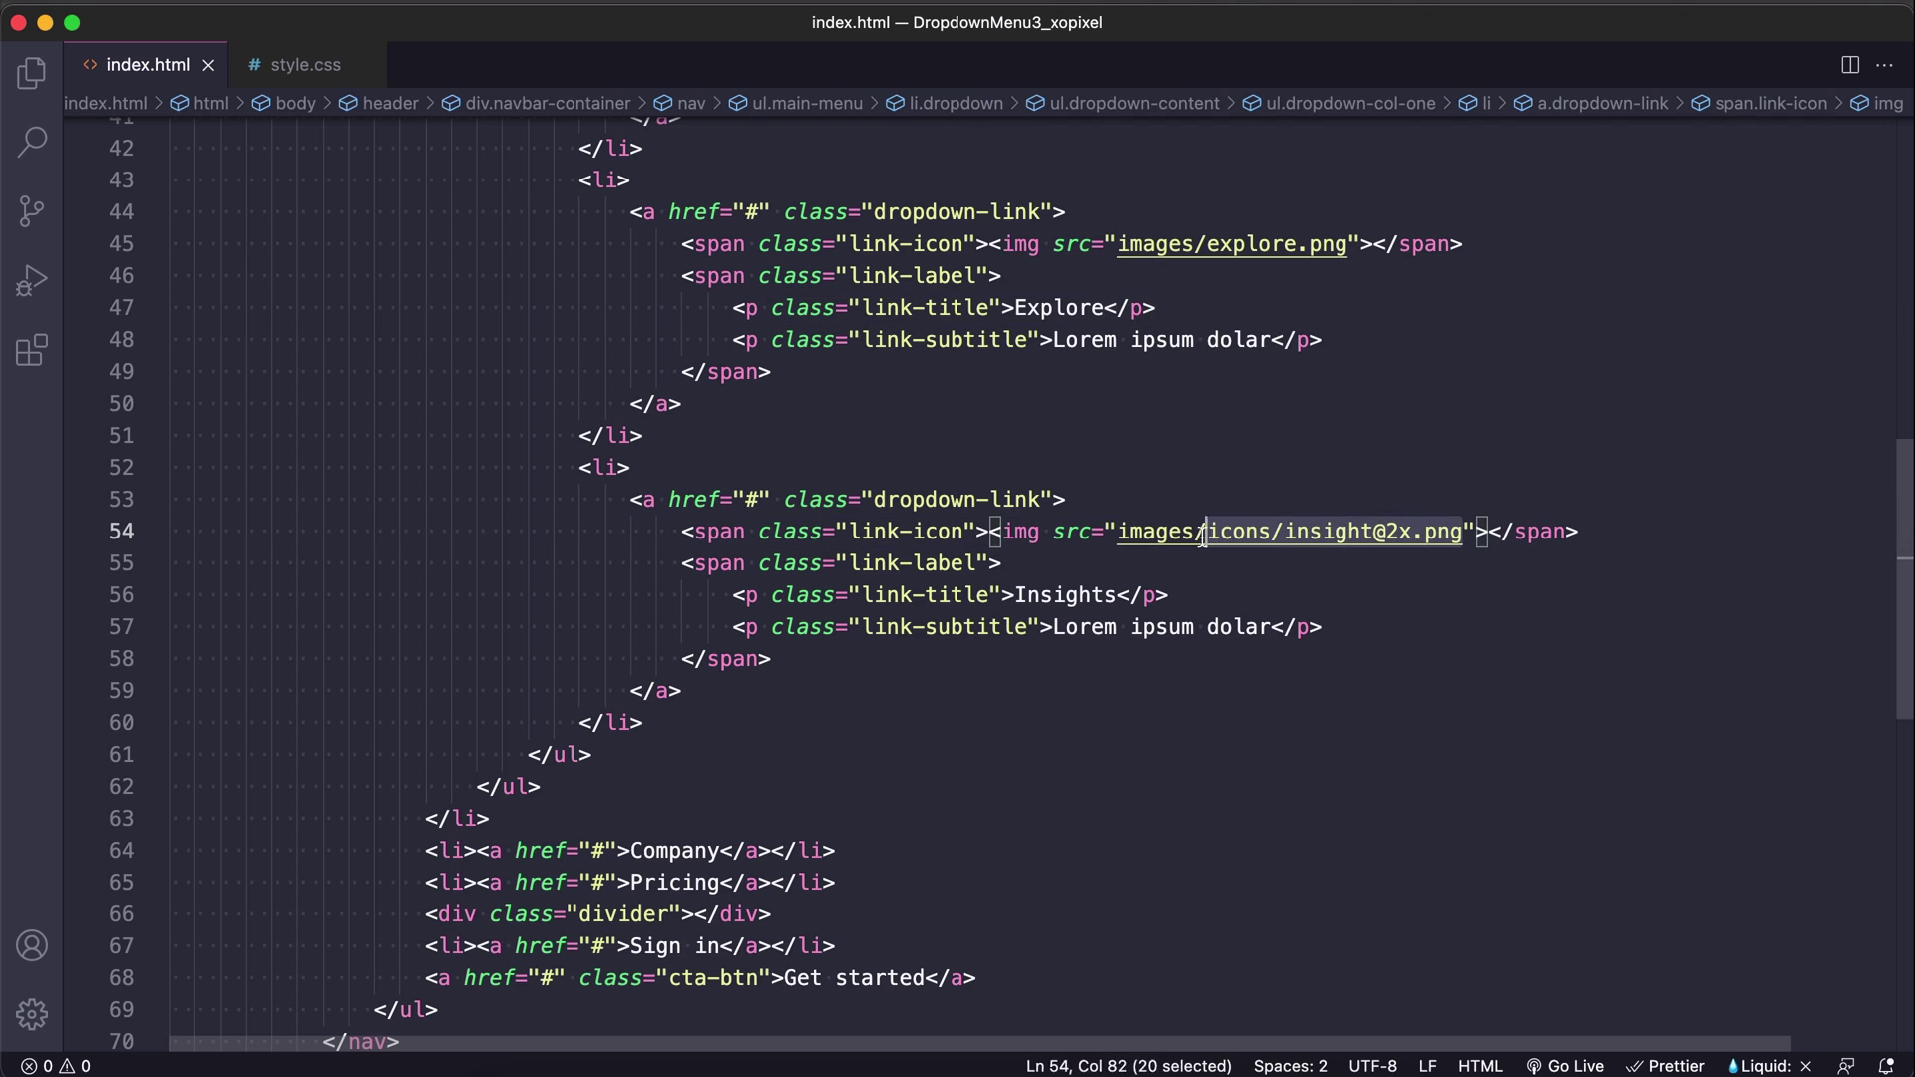
pyautogui.write('wellness.png')
pyautogui.doubleClick(1066, 595)
pyautogui.write('Well')
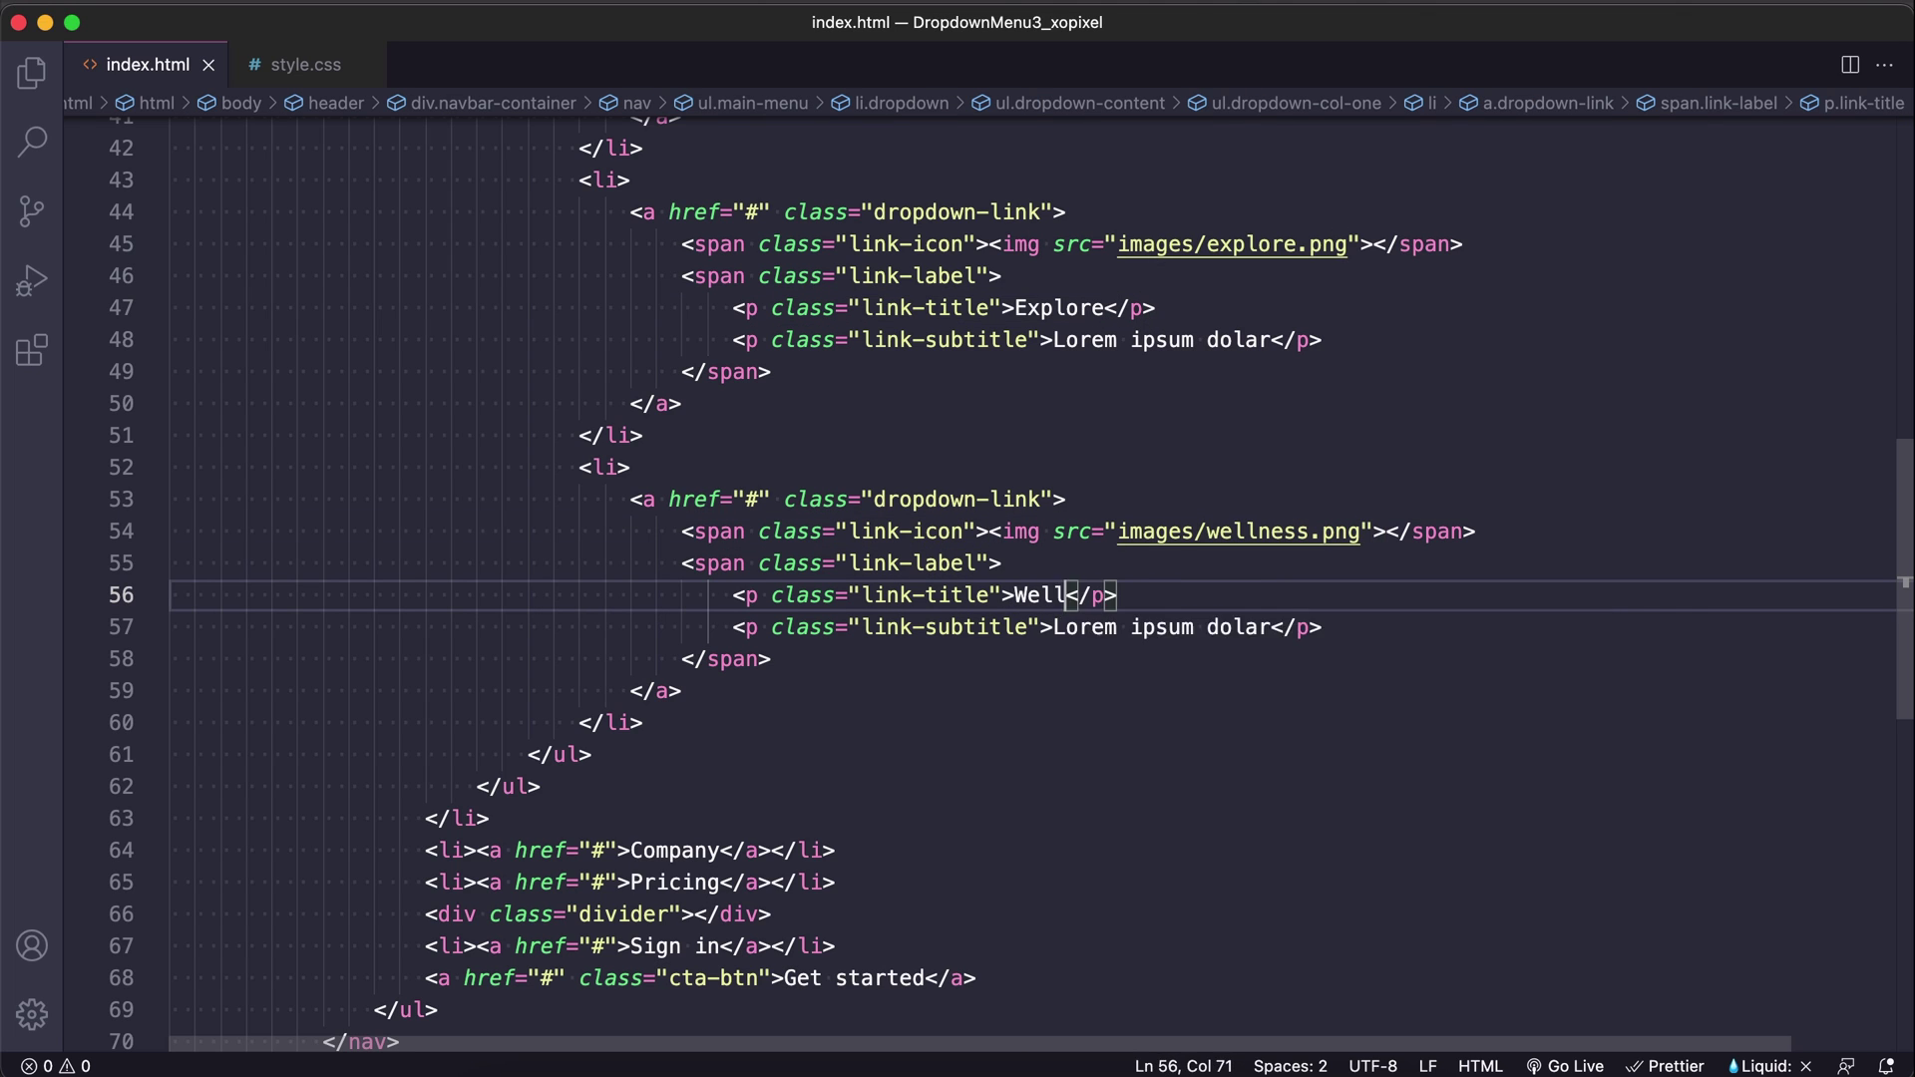
pyautogui.write('ness')
pyautogui.click(1254, 596)
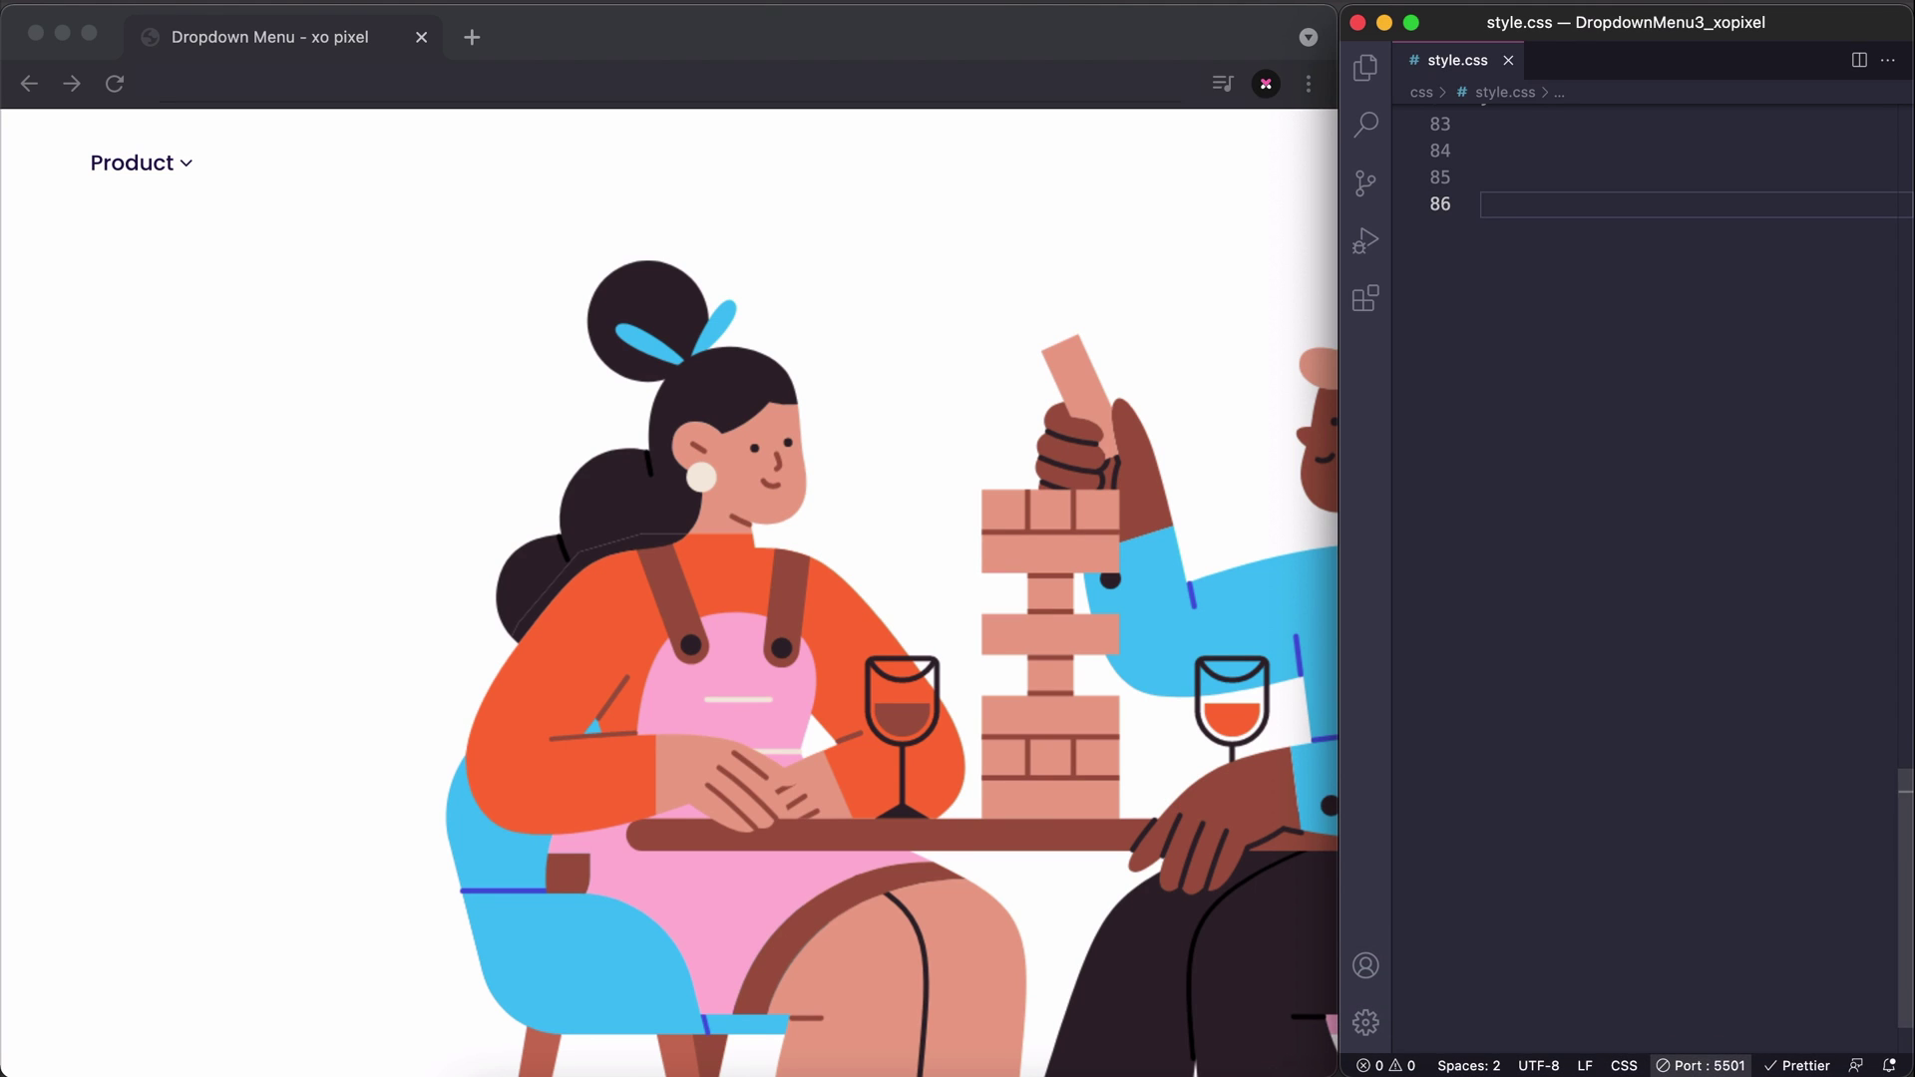
pyautogui.write('.dropdown')
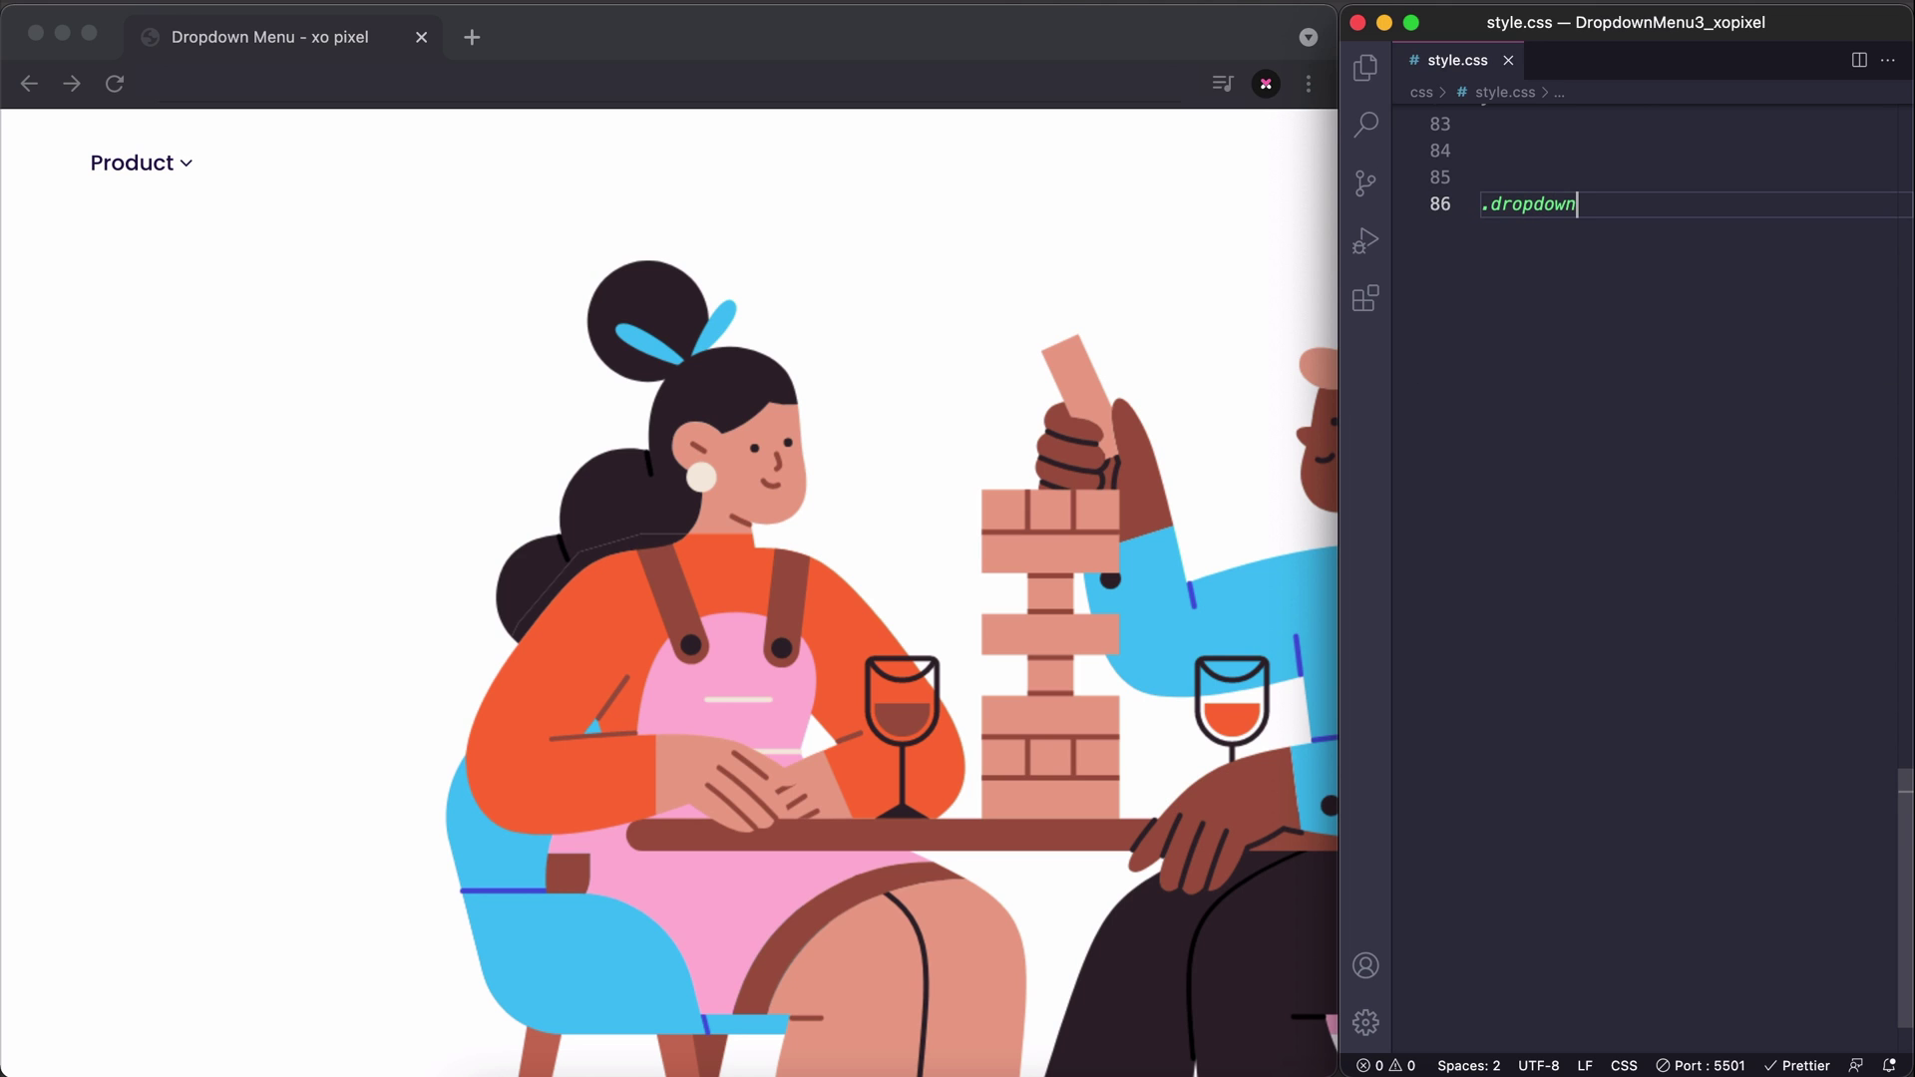
pyautogui.write(' {')
# Add a .dropdown rule with position: relative.
pyautogui.press('Return')
pyautogui.write('pos')
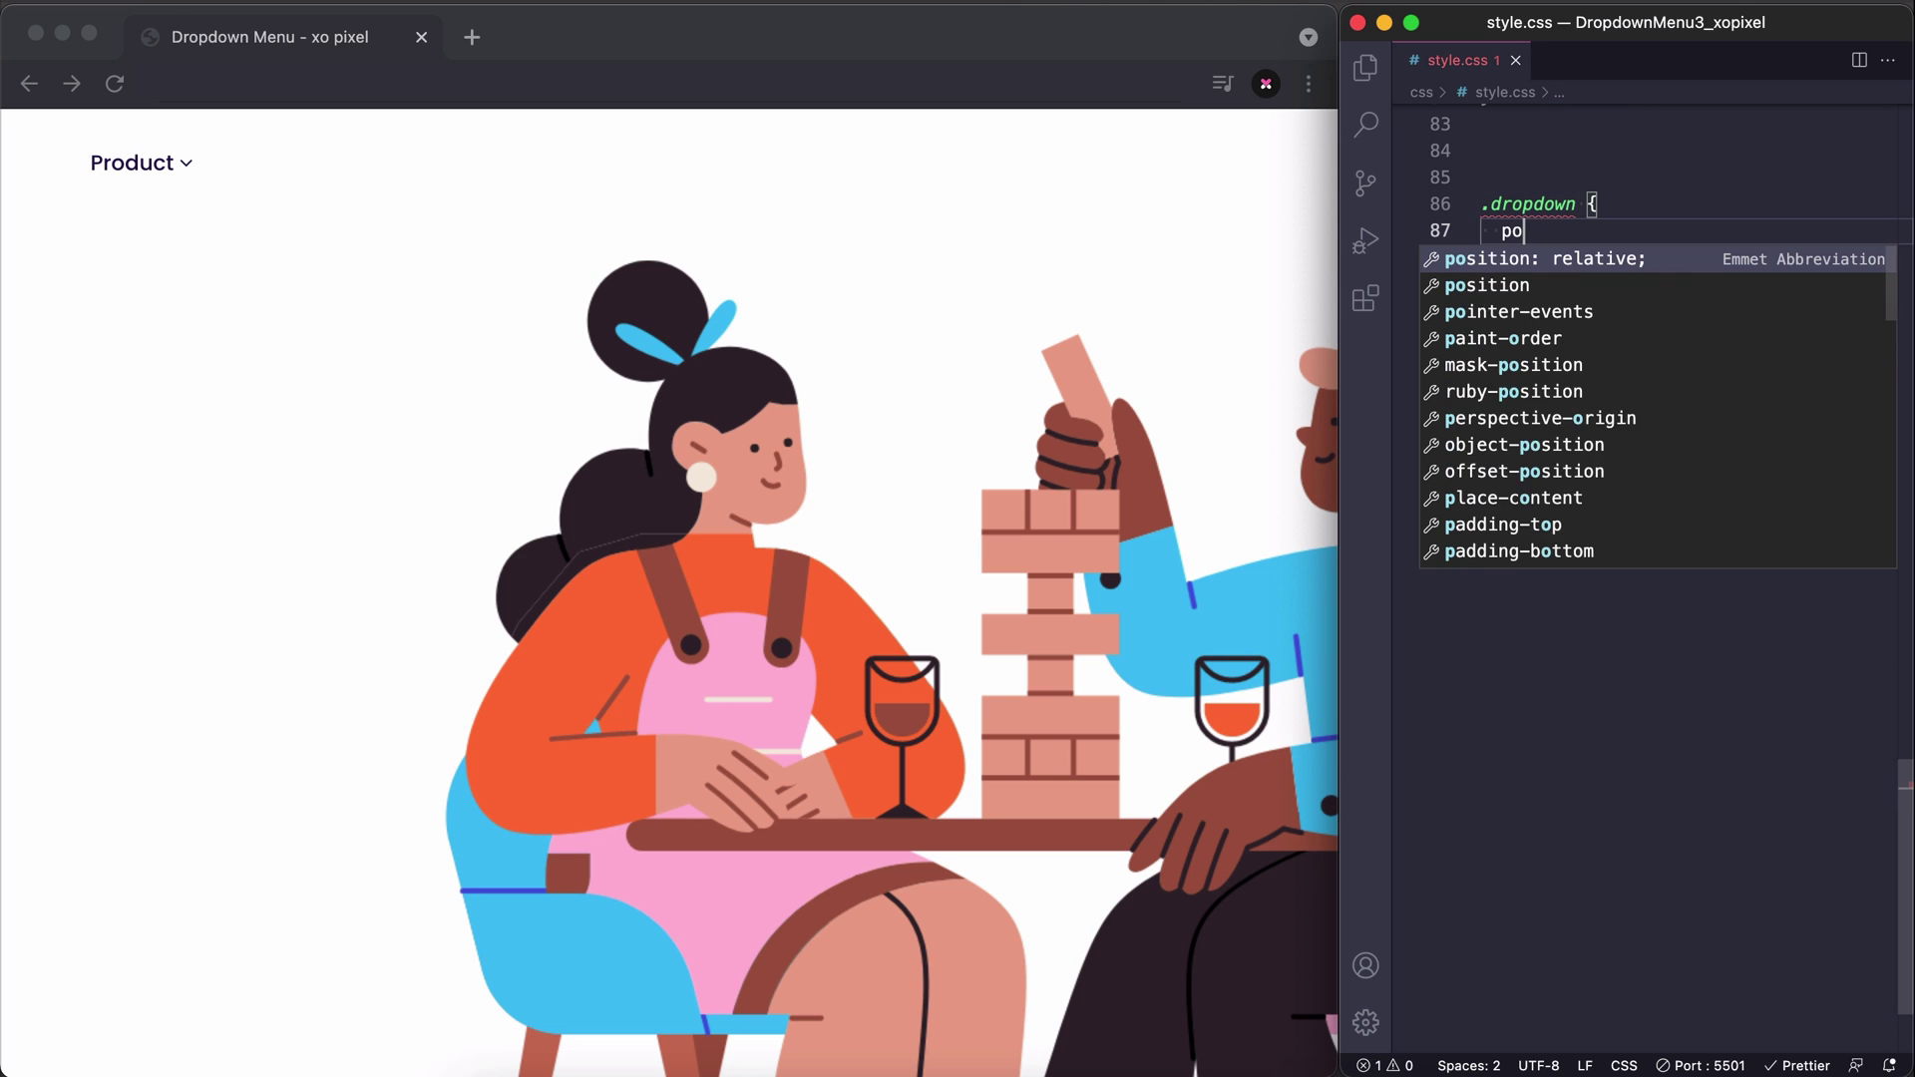
pyautogui.press('Return')
pyautogui.press('Down')
pyautogui.press('End')
pyautogui.press('Return')
pyautogui.write('.dropdown-content')
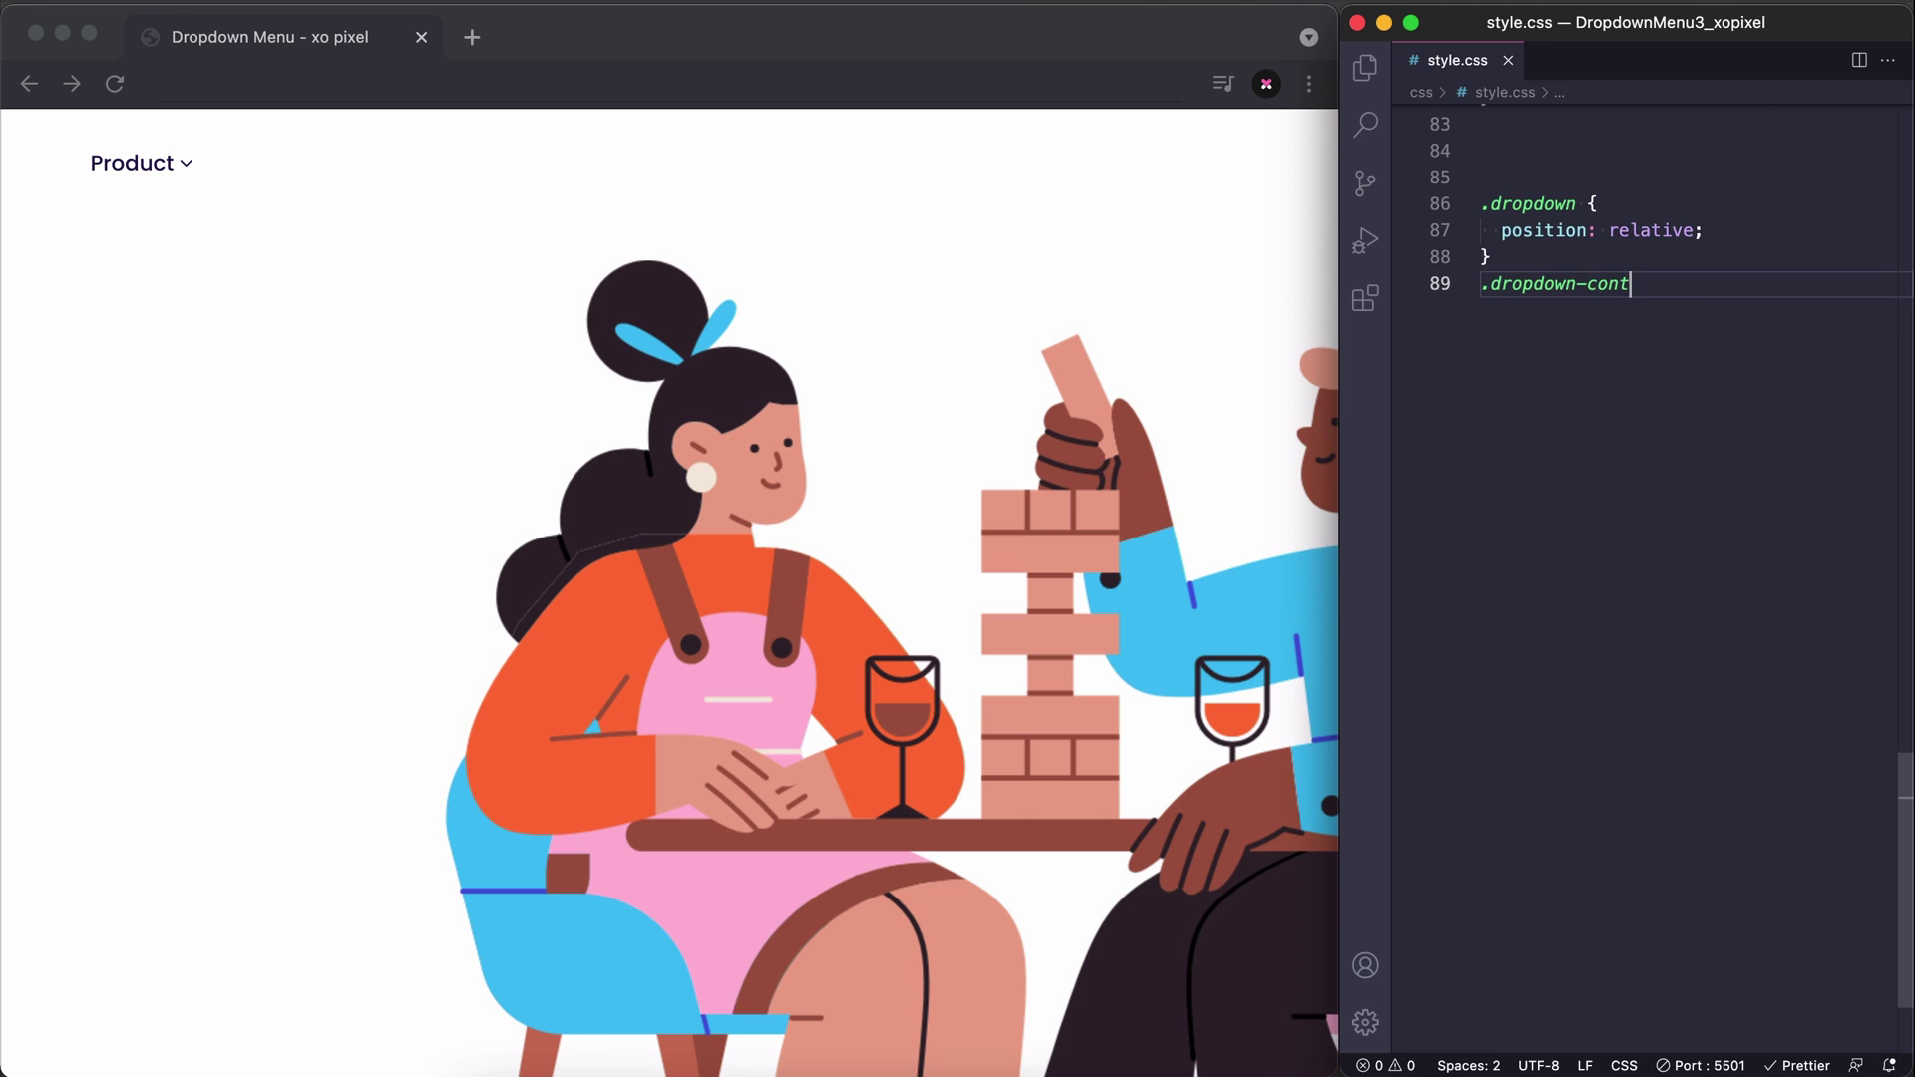
pyautogui.write(' {')
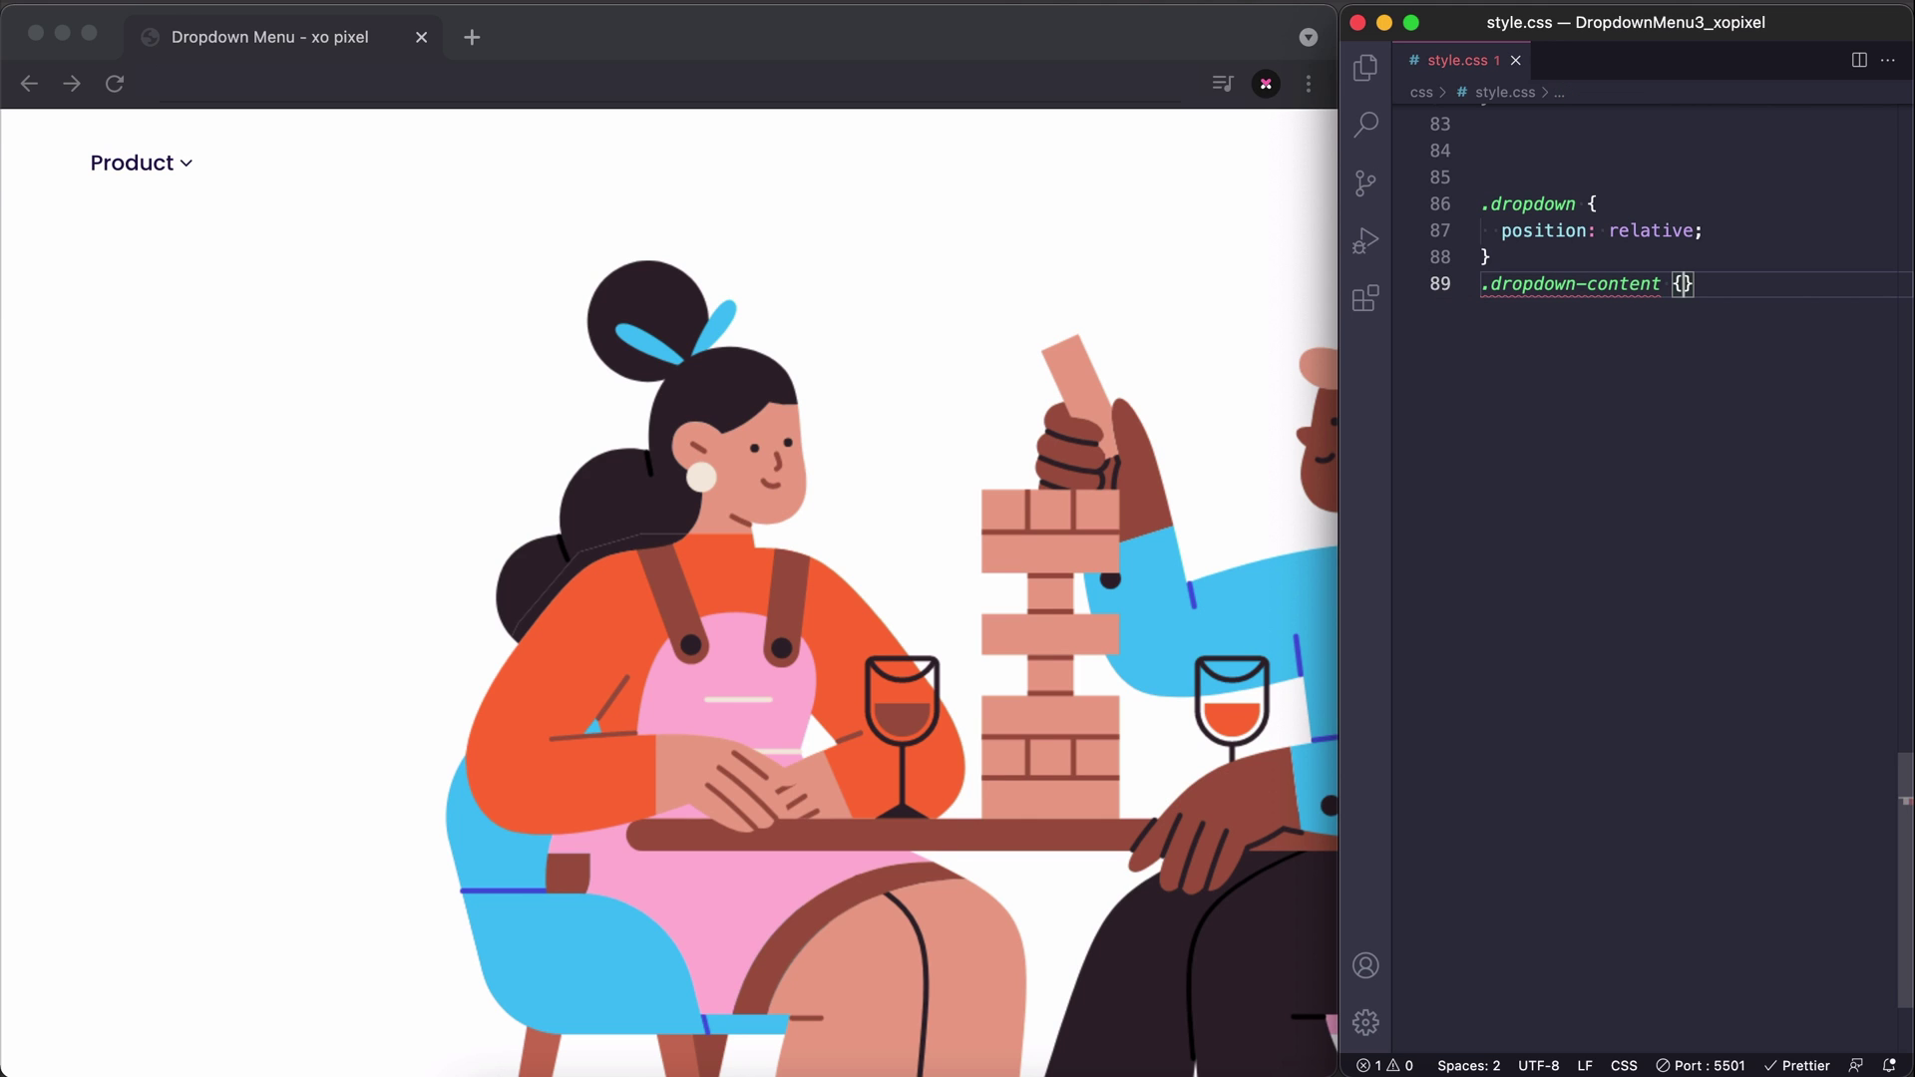
# Start a .dropdown-content rule with display: none commented out.
pyautogui.press('Return')
pyautogui.write('is')
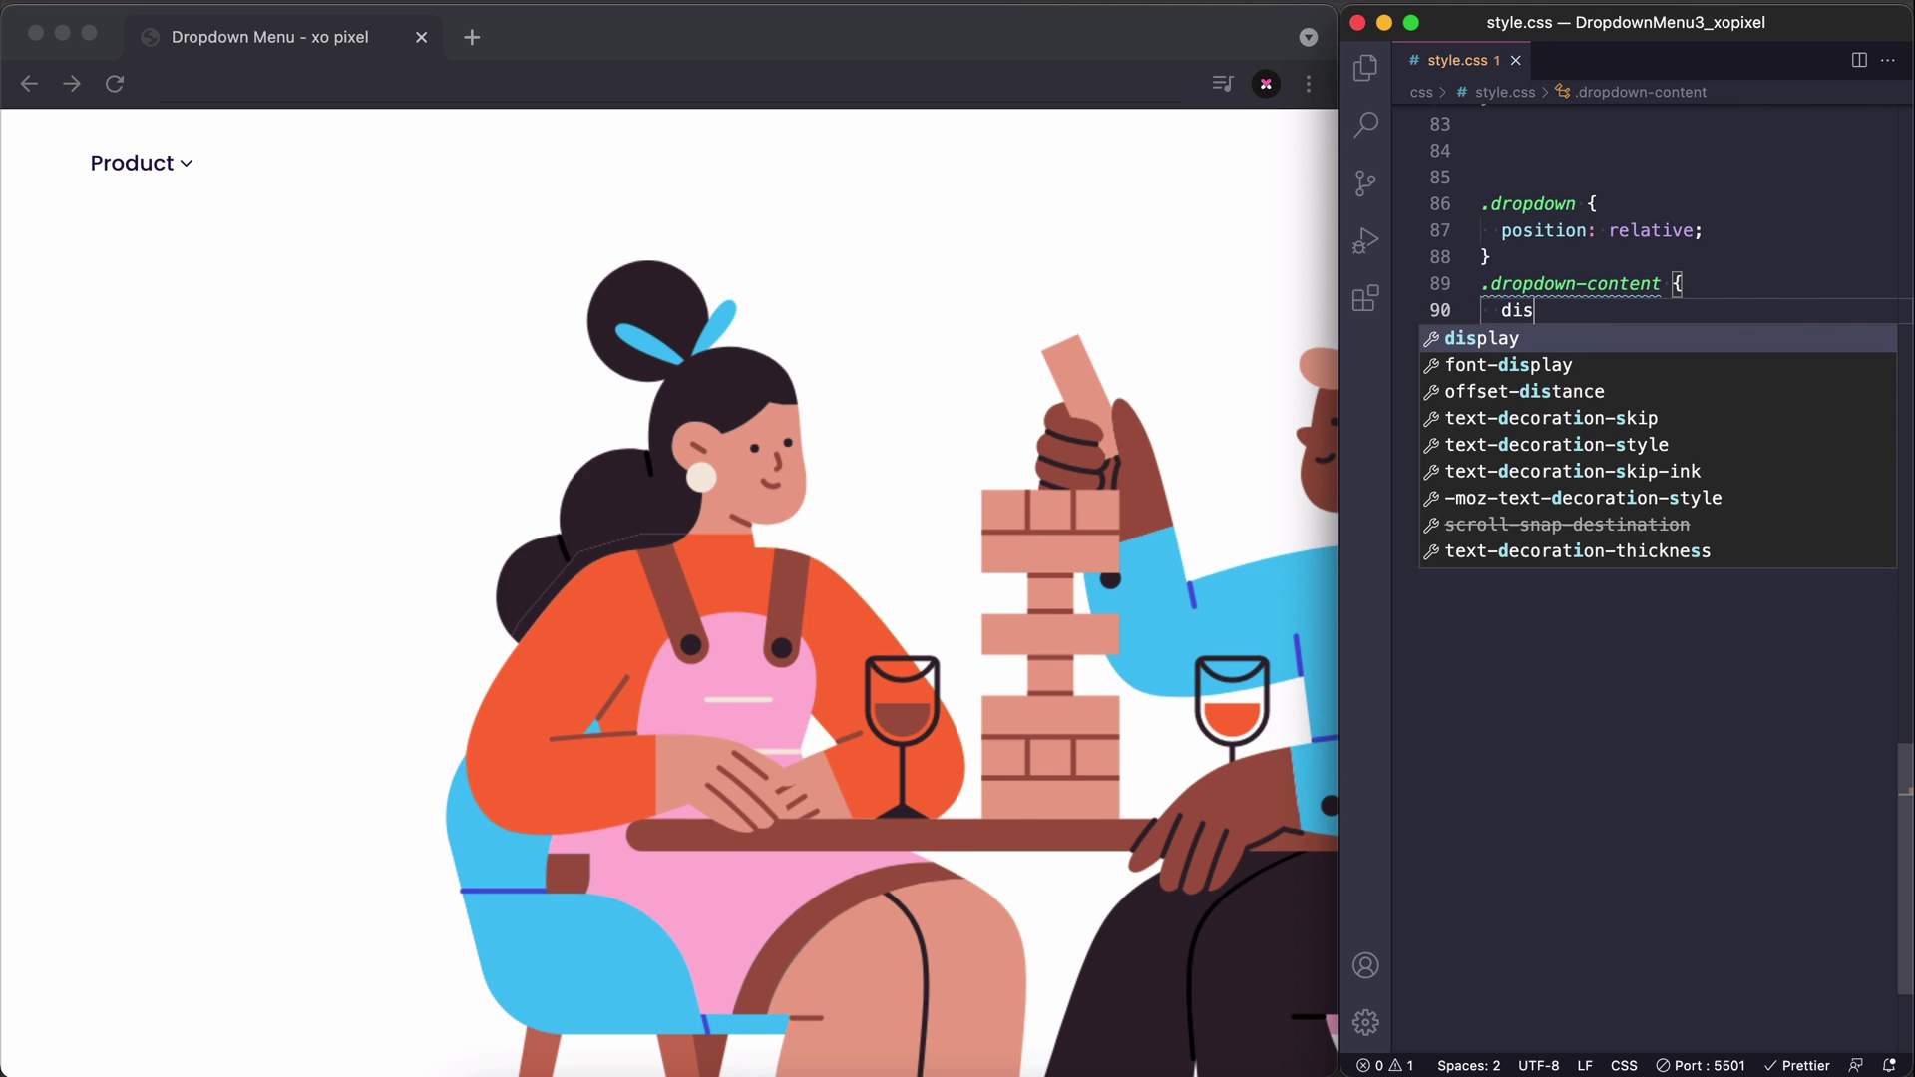
pyautogui.press('Return')
pyautogui.write('none;')
pyautogui.hotkey('ctrl', 's')
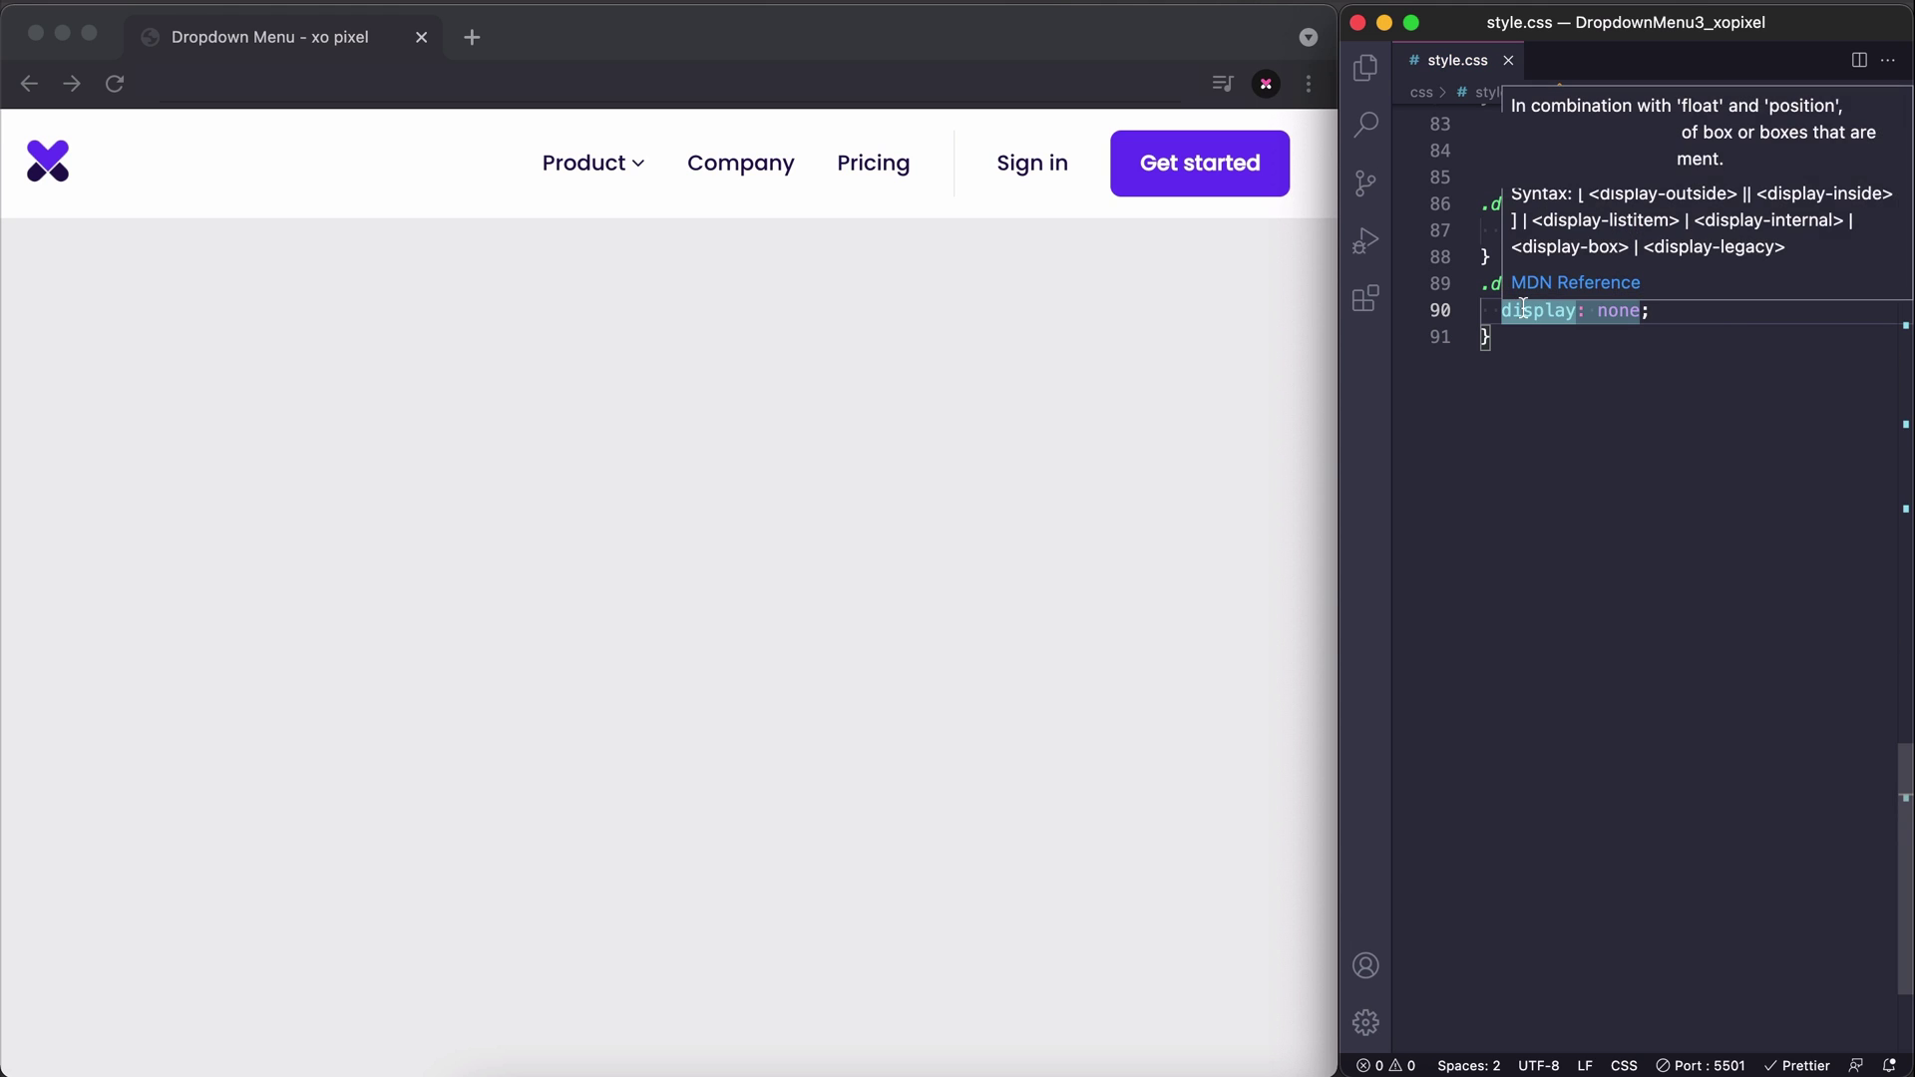
pyautogui.click(1503, 310)
pyautogui.write('/*')
pyautogui.hotkey('ctrl', 's')
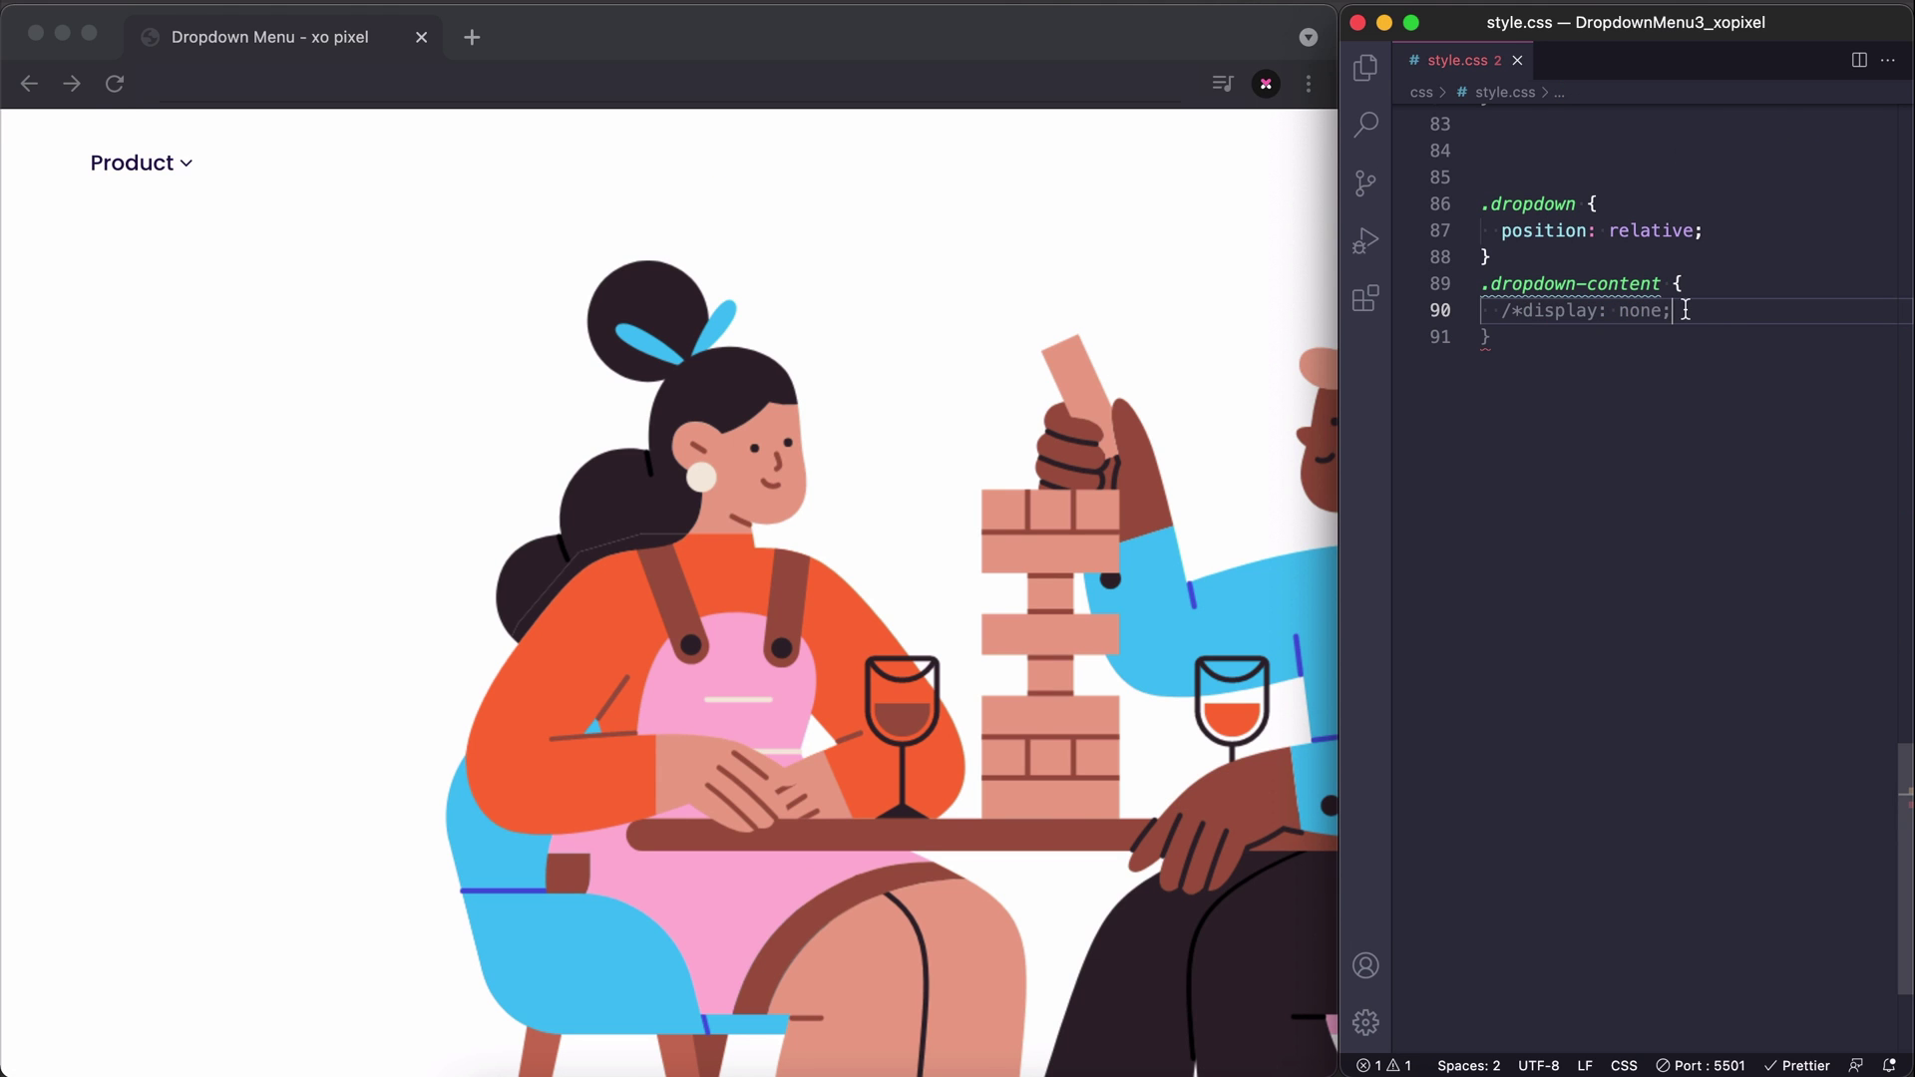
pyautogui.click(1686, 311)
pyautogui.write('*/')
# Give .dropdown-content position: absolute.
pyautogui.press('Return')
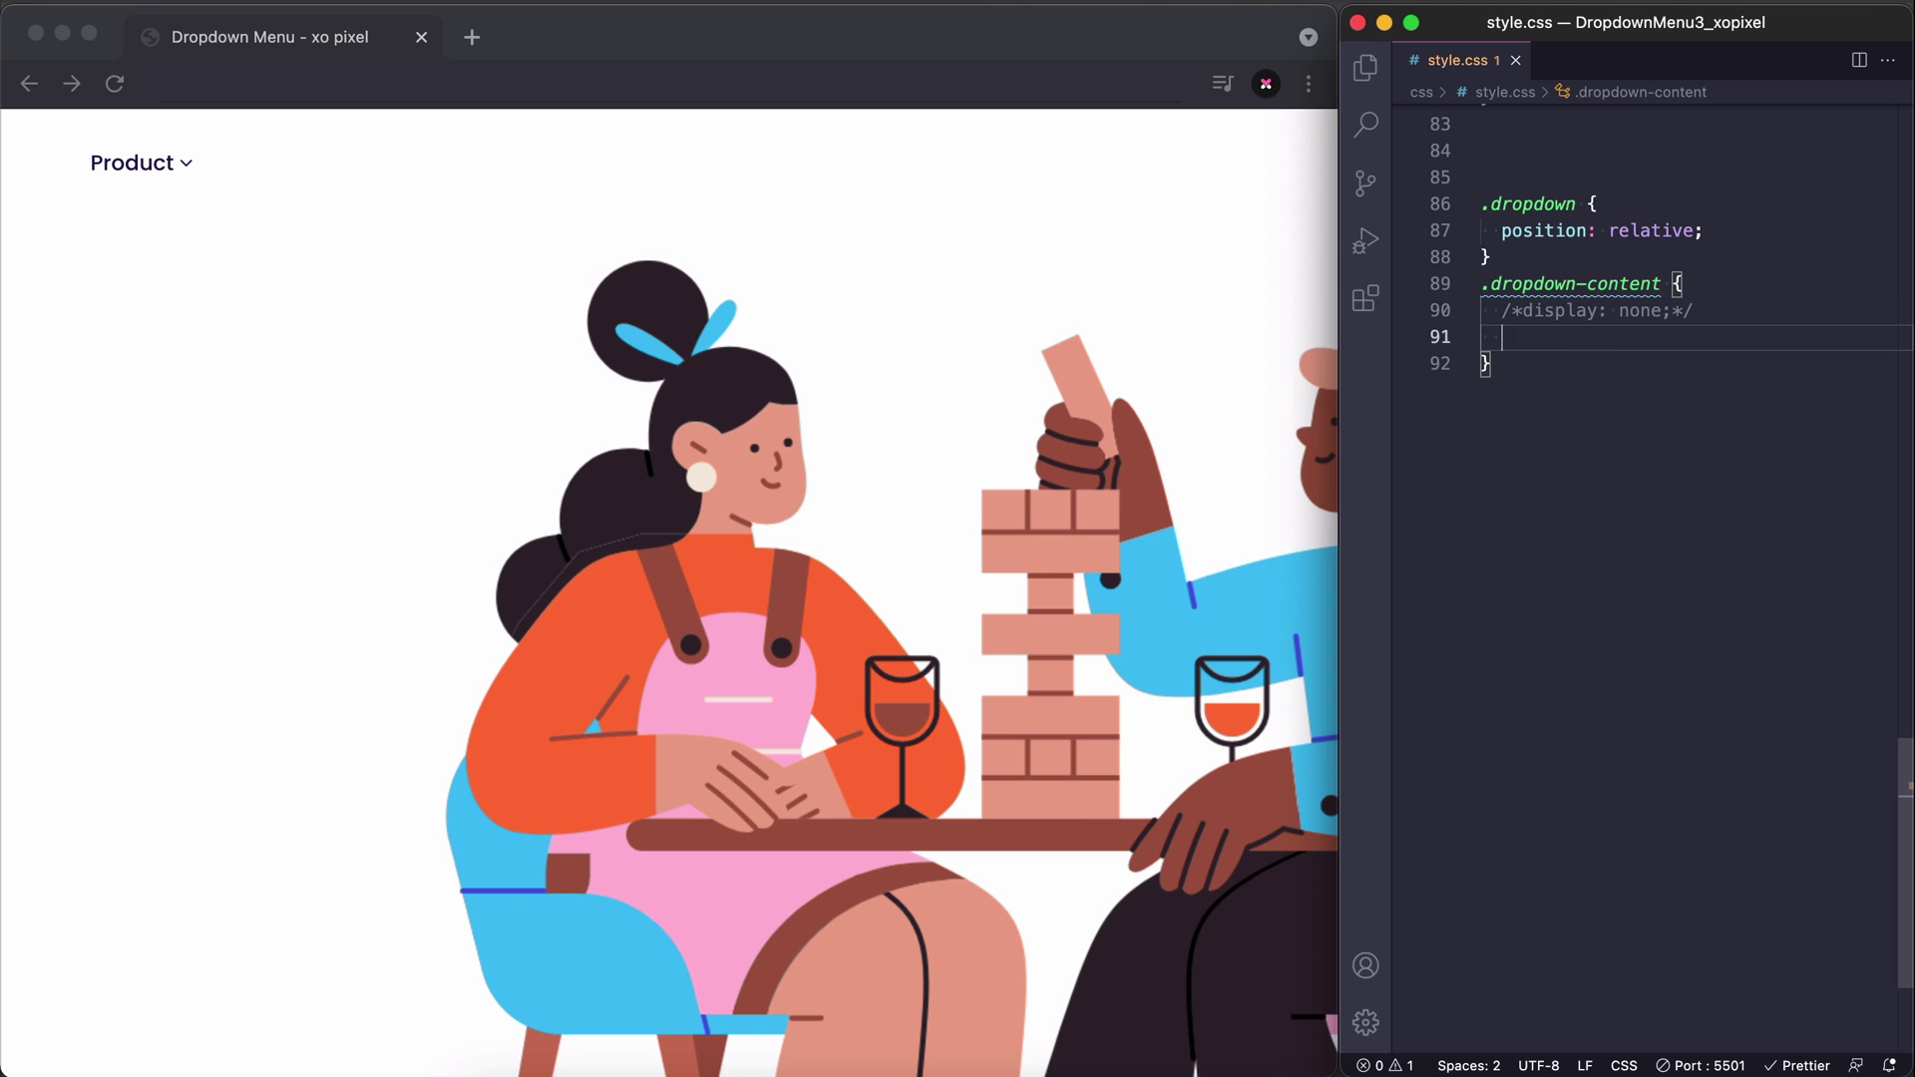
pyautogui.write('posi')
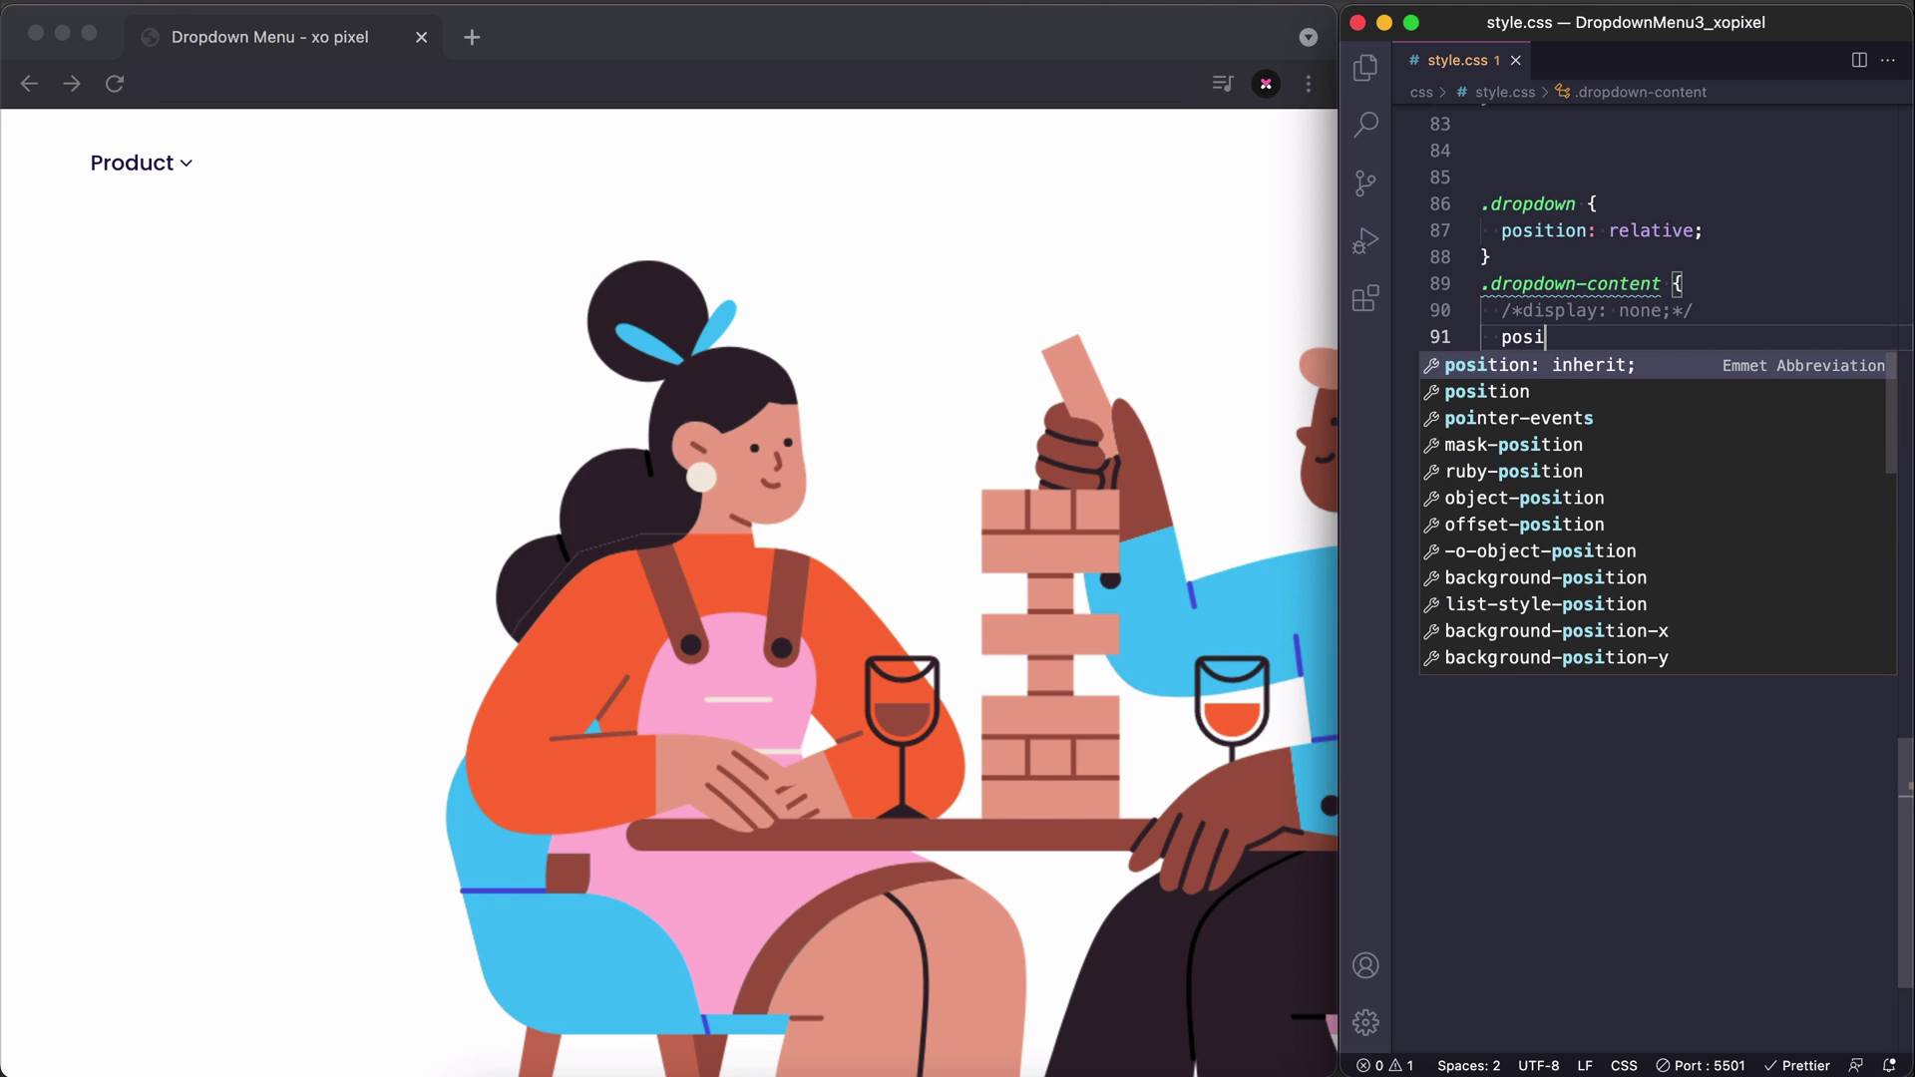
pyautogui.press('Down')
pyautogui.press('Return')
pyautogui.write('a;')
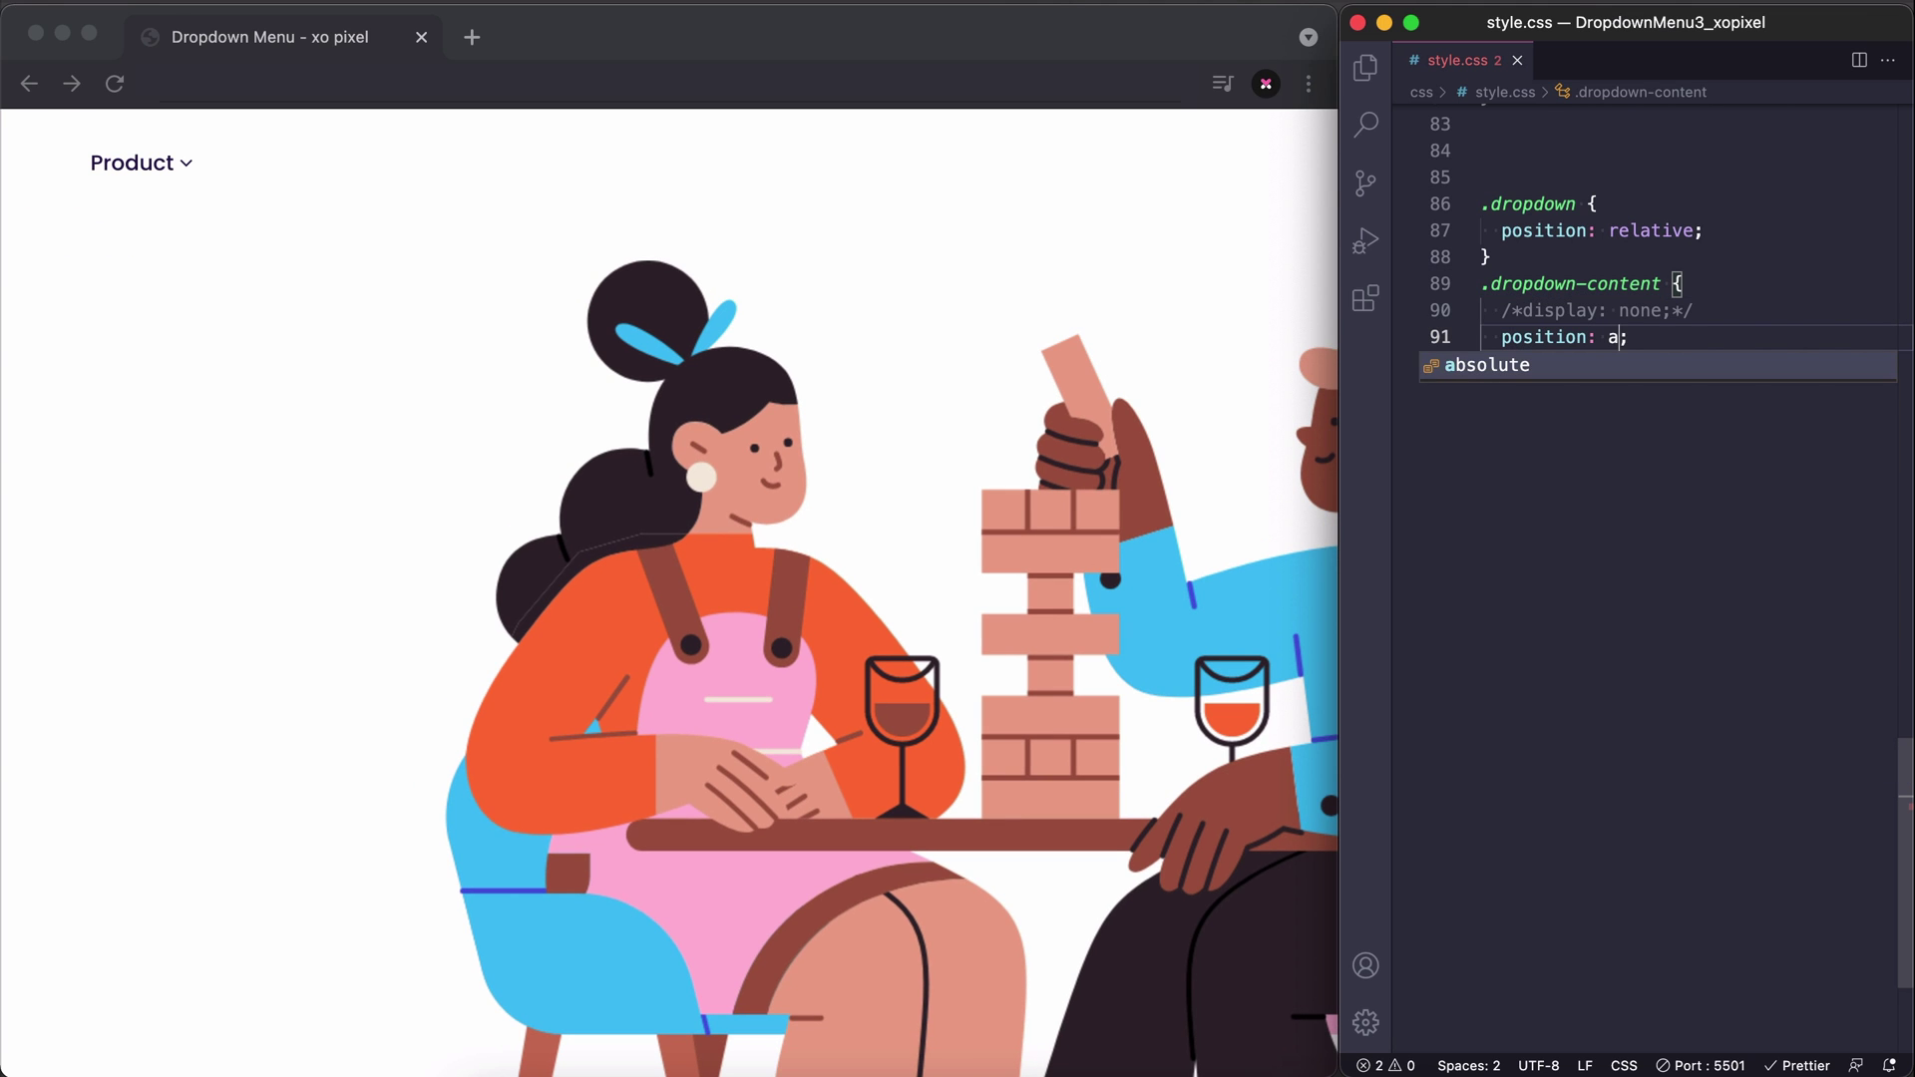
pyautogui.press('Return')
pyautogui.hotkey('ctrl', 's')
# Offset .dropdown-content with top 32px, left 50% and transform translate(-50%, 18%).
pyautogui.press('Return')
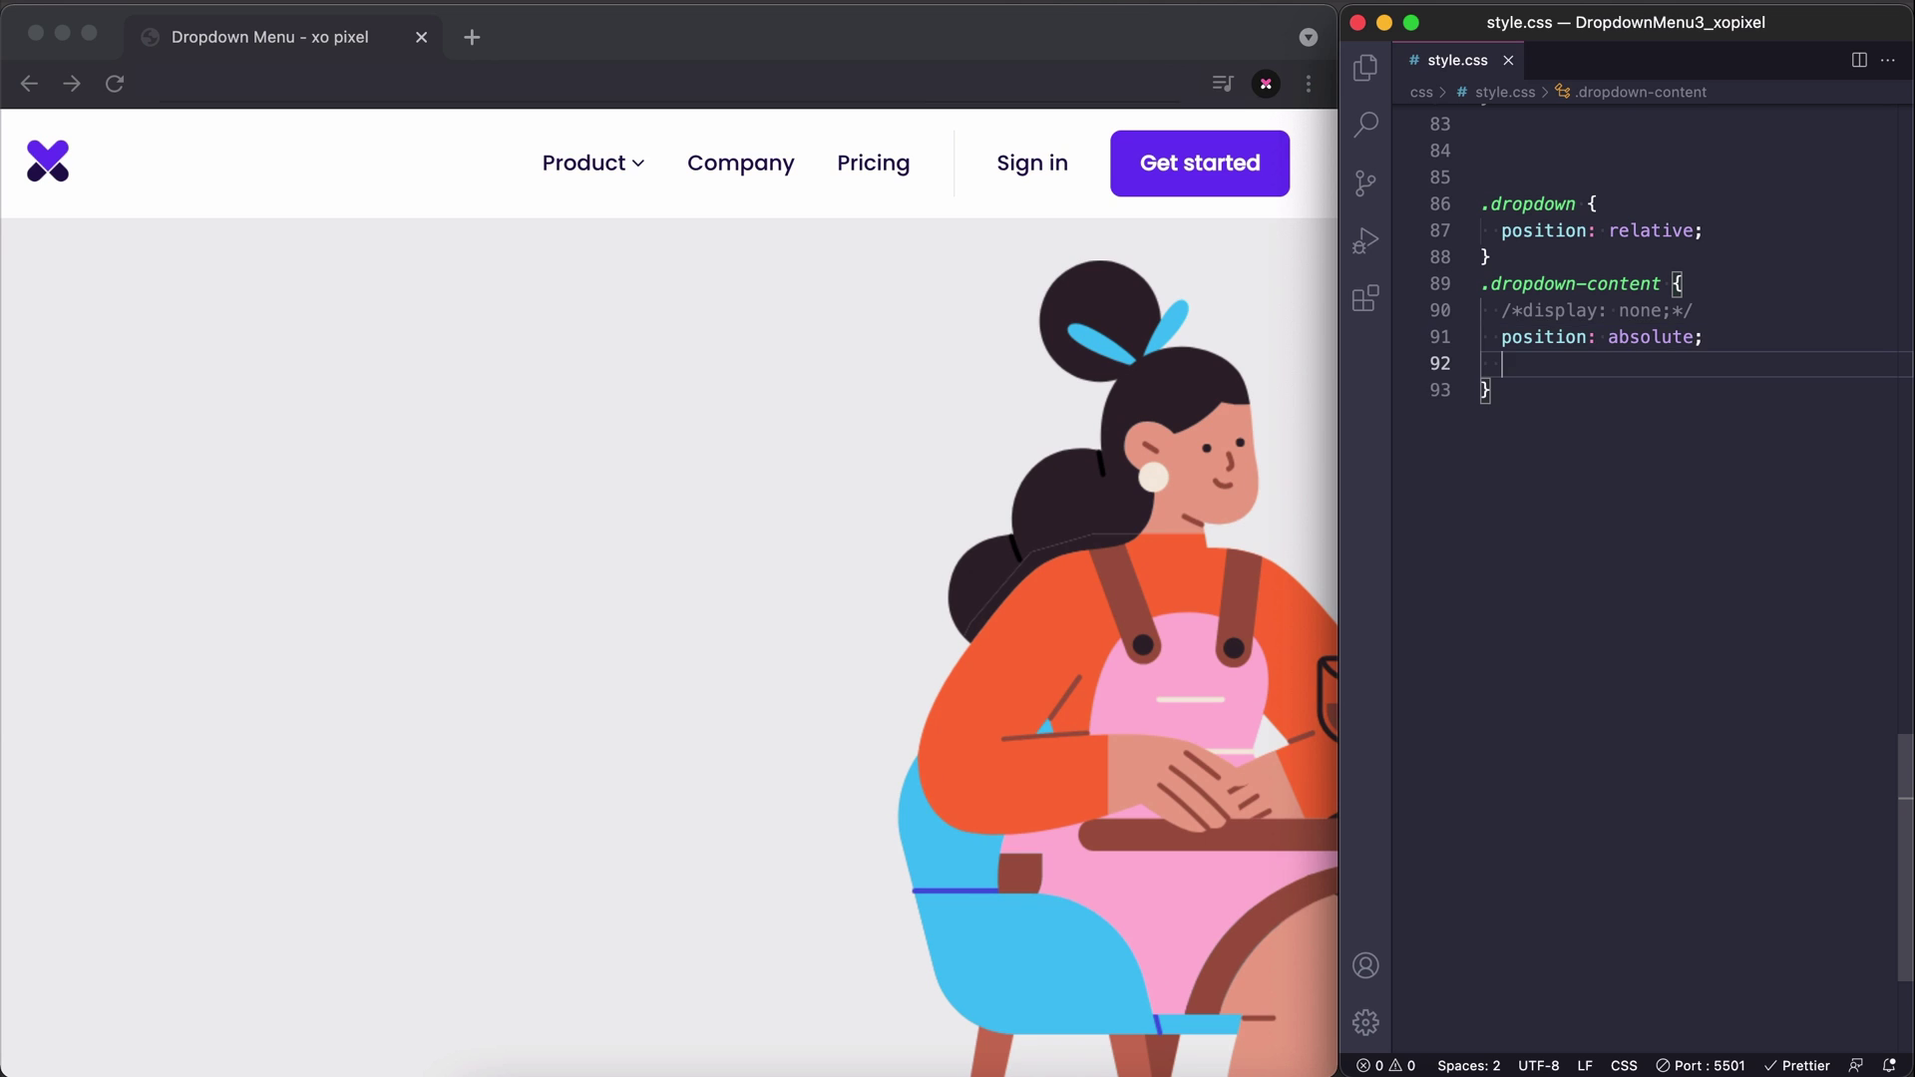
pyautogui.write('top')
pyautogui.press('Return')
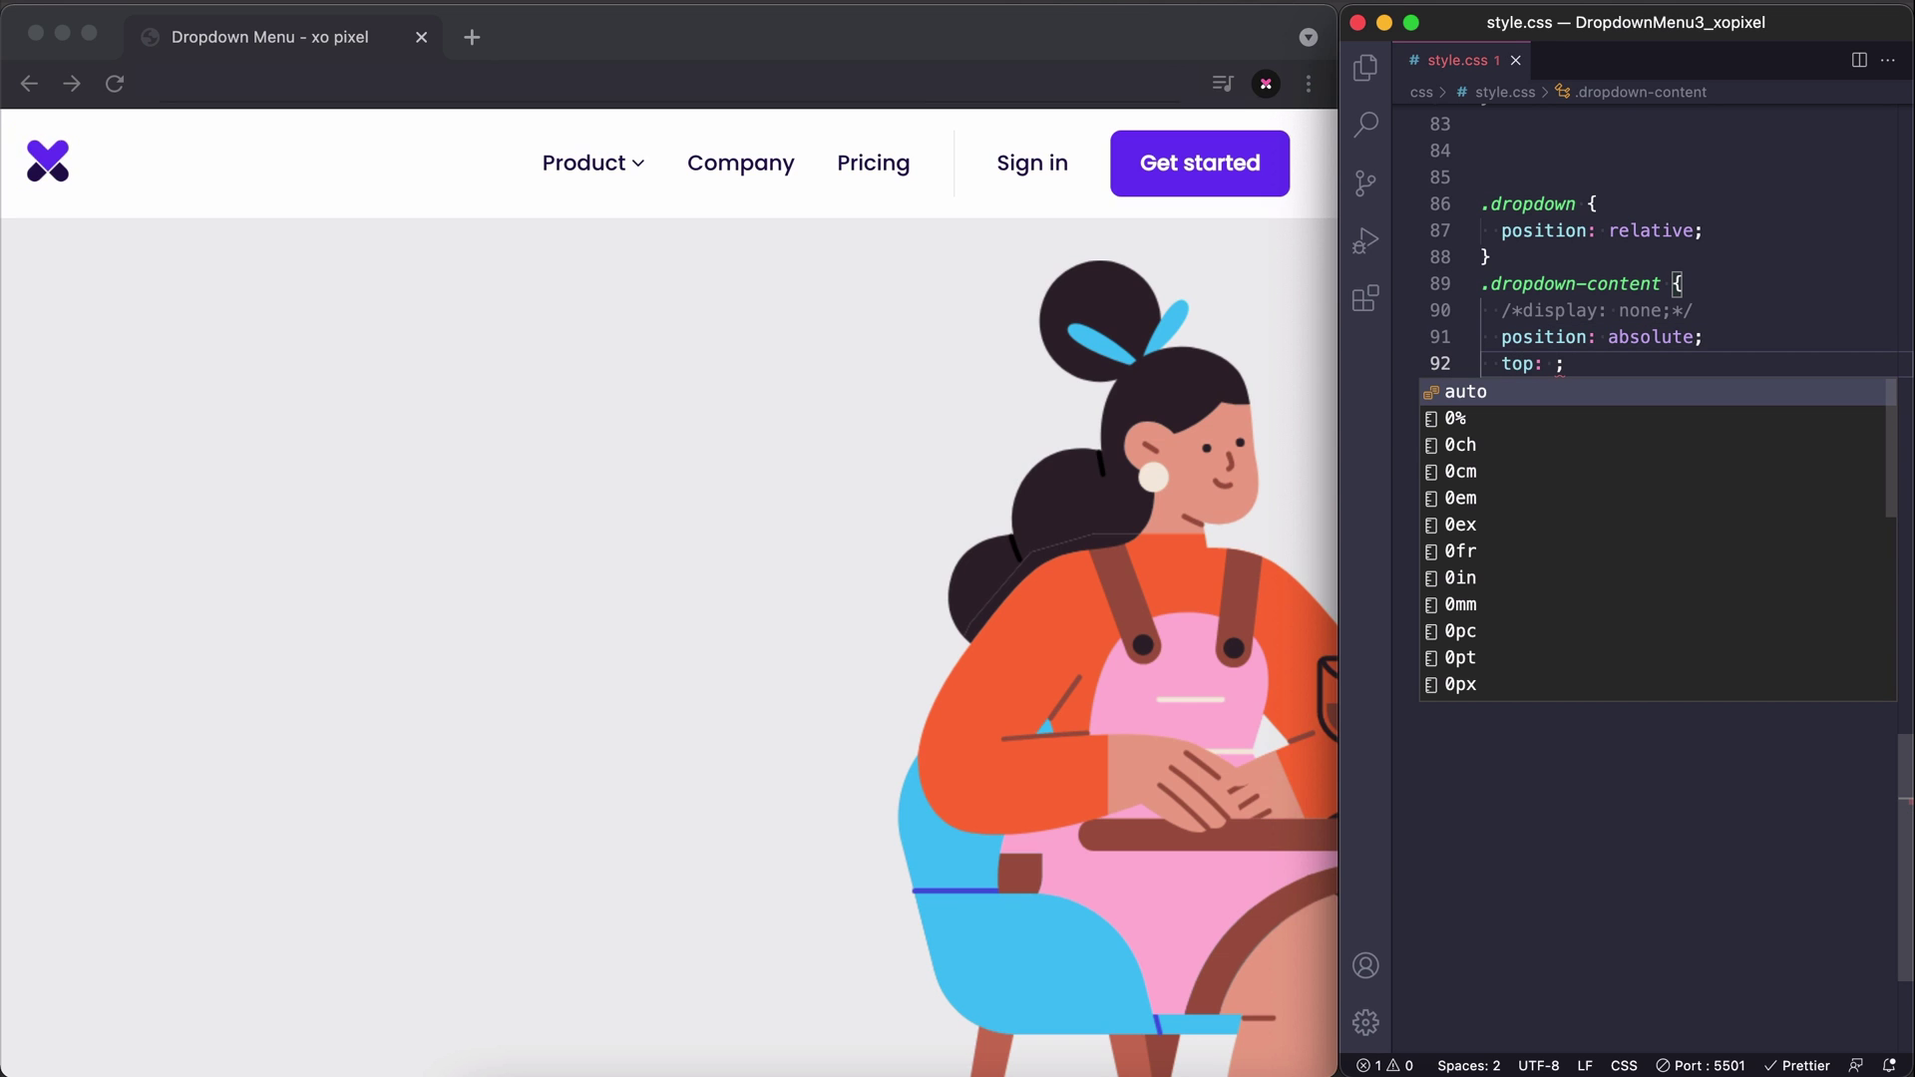
pyautogui.write('32px')
pyautogui.hotkey('ctrl', 's')
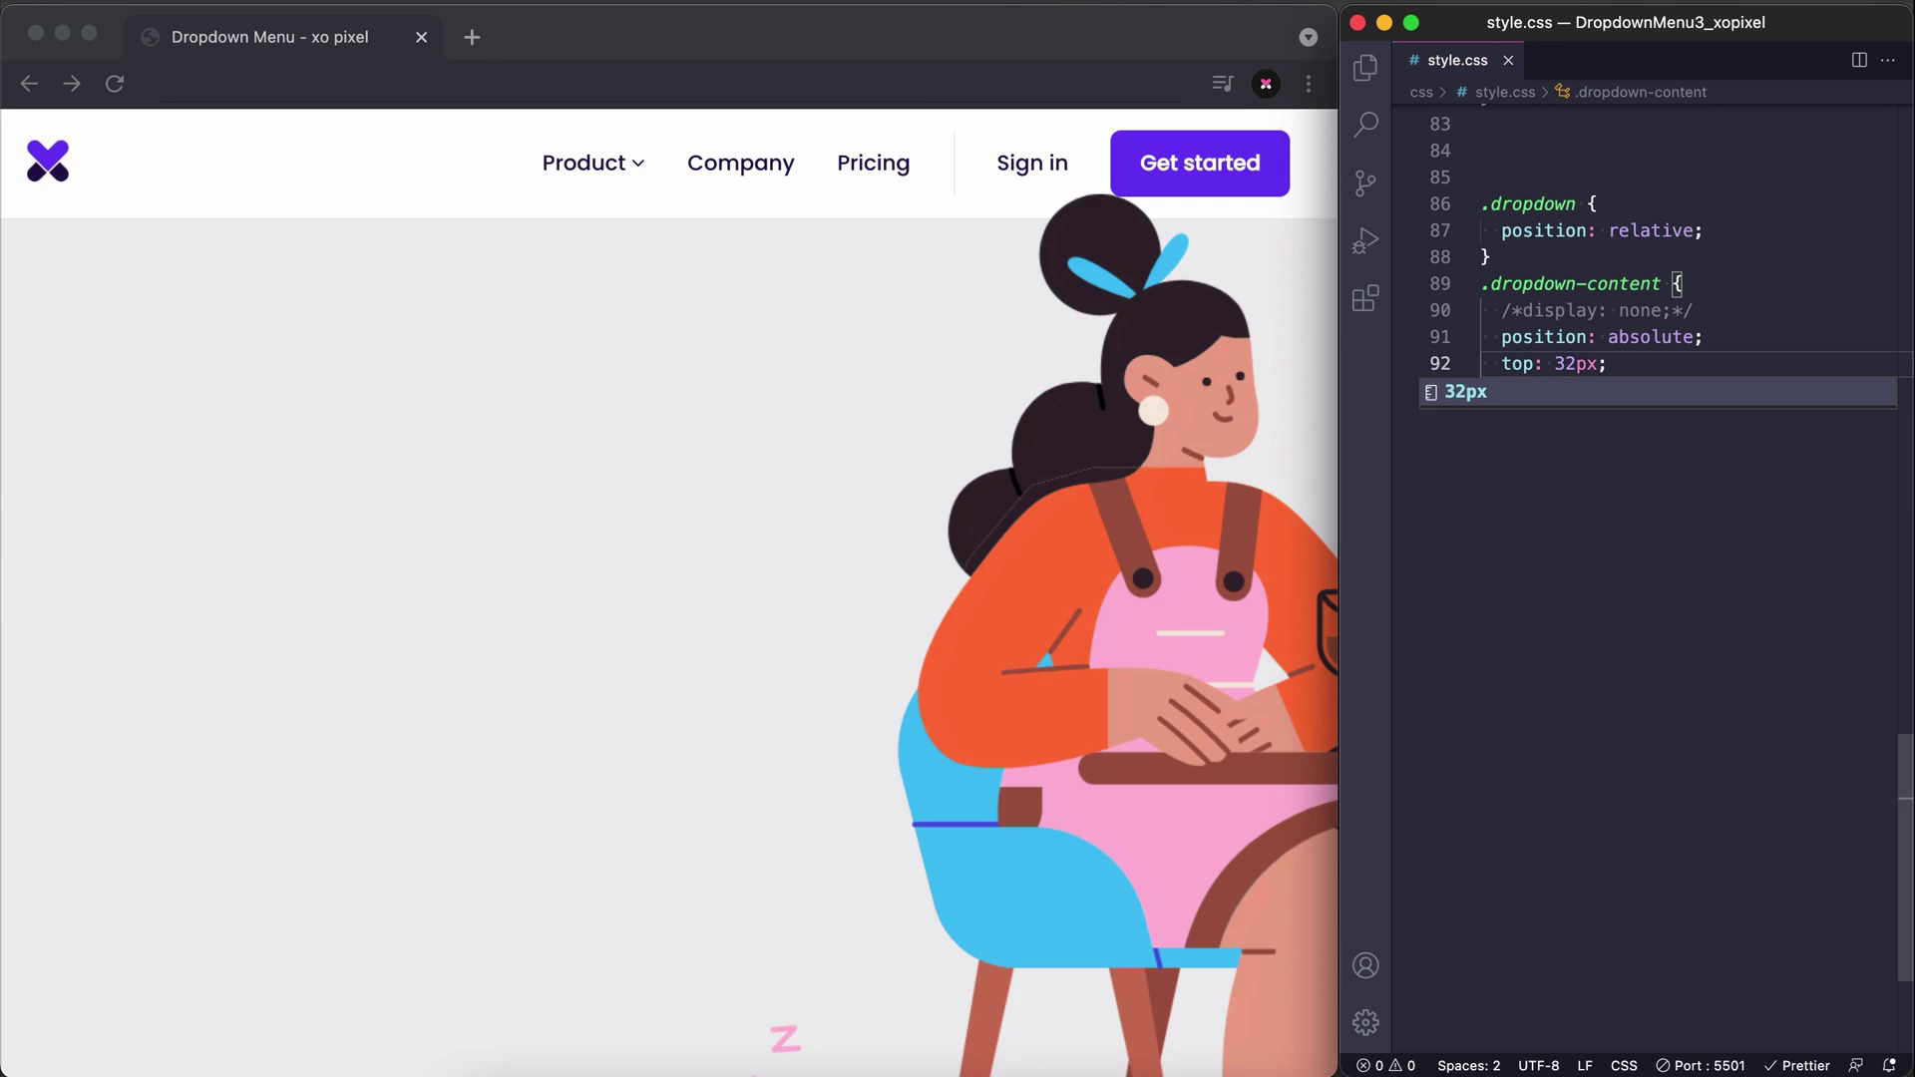
pyautogui.press('End')
pyautogui.press('Return')
pyautogui.write('left')
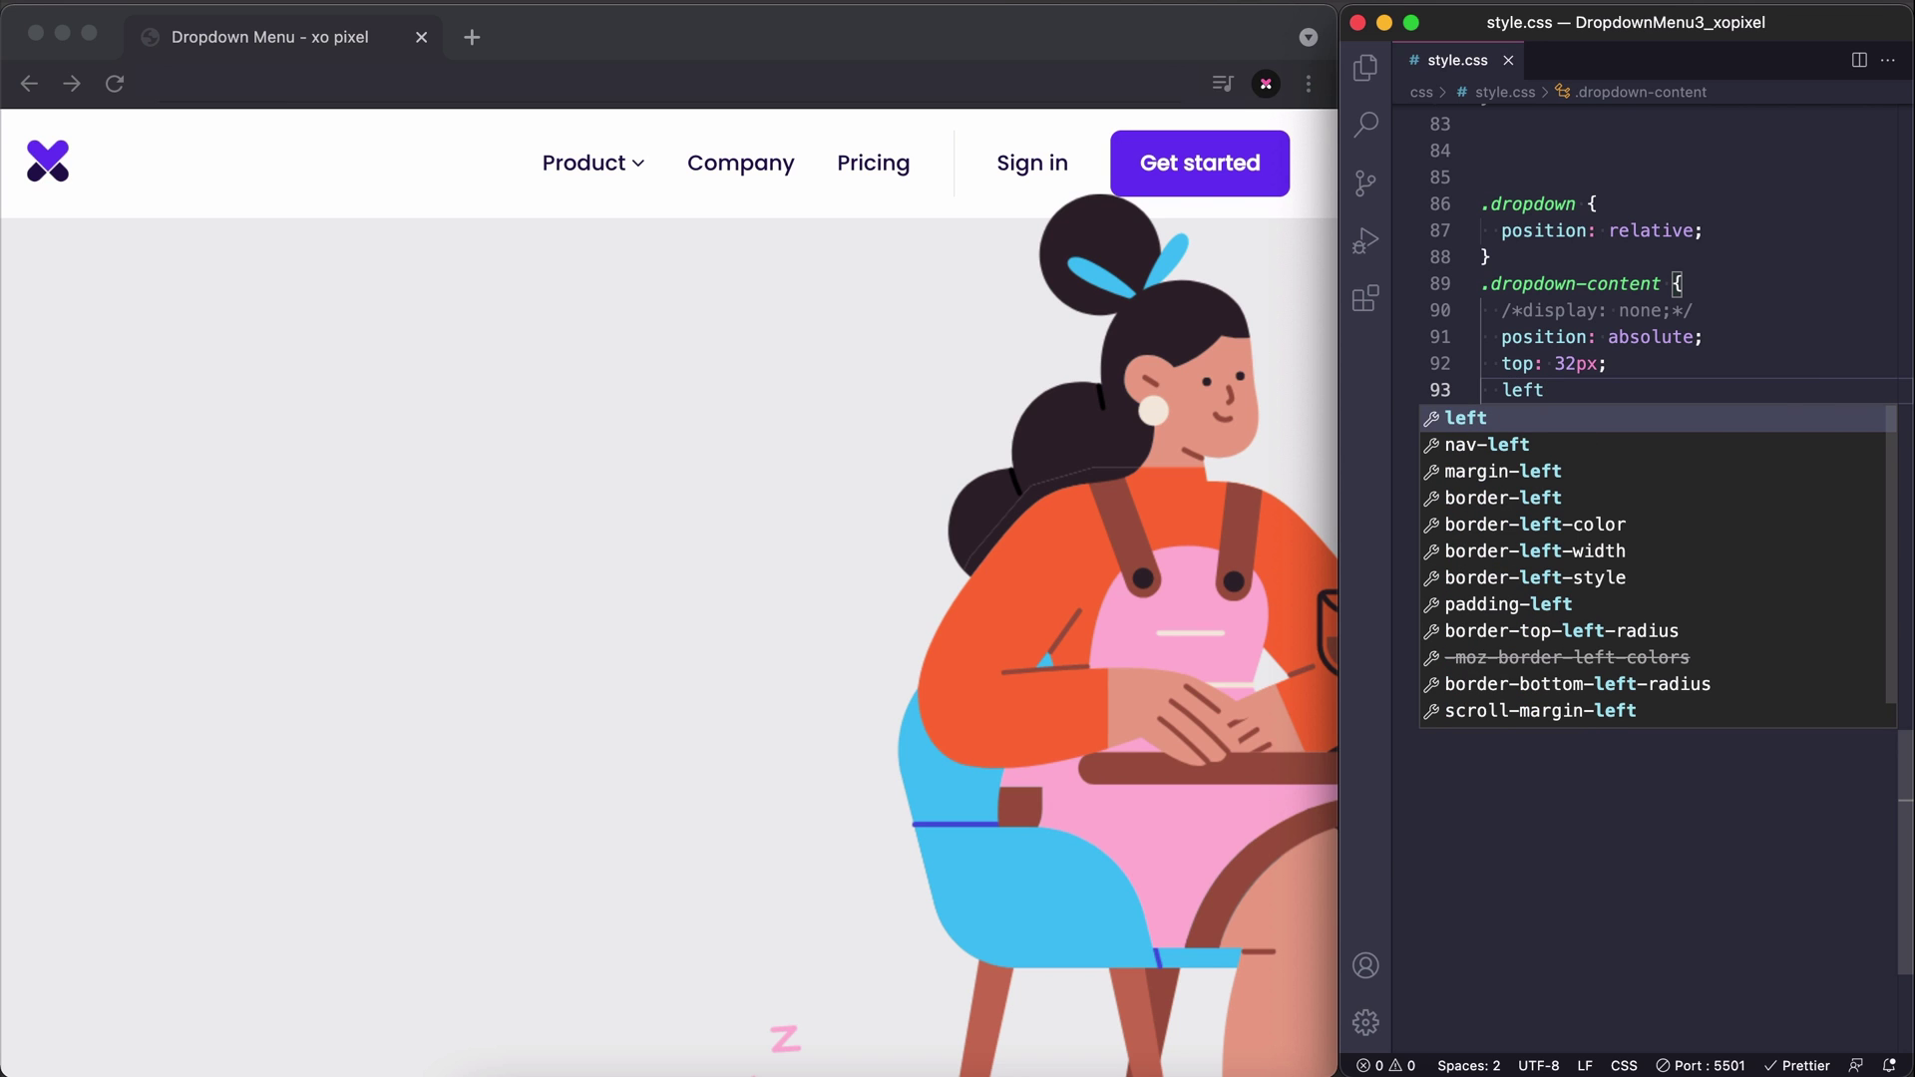
pyautogui.press('Return')
pyautogui.write('50%;')
pyautogui.hotkey('ctrl', 's')
pyautogui.press('End')
pyautogui.press('Return')
pyautogui.write('trans')
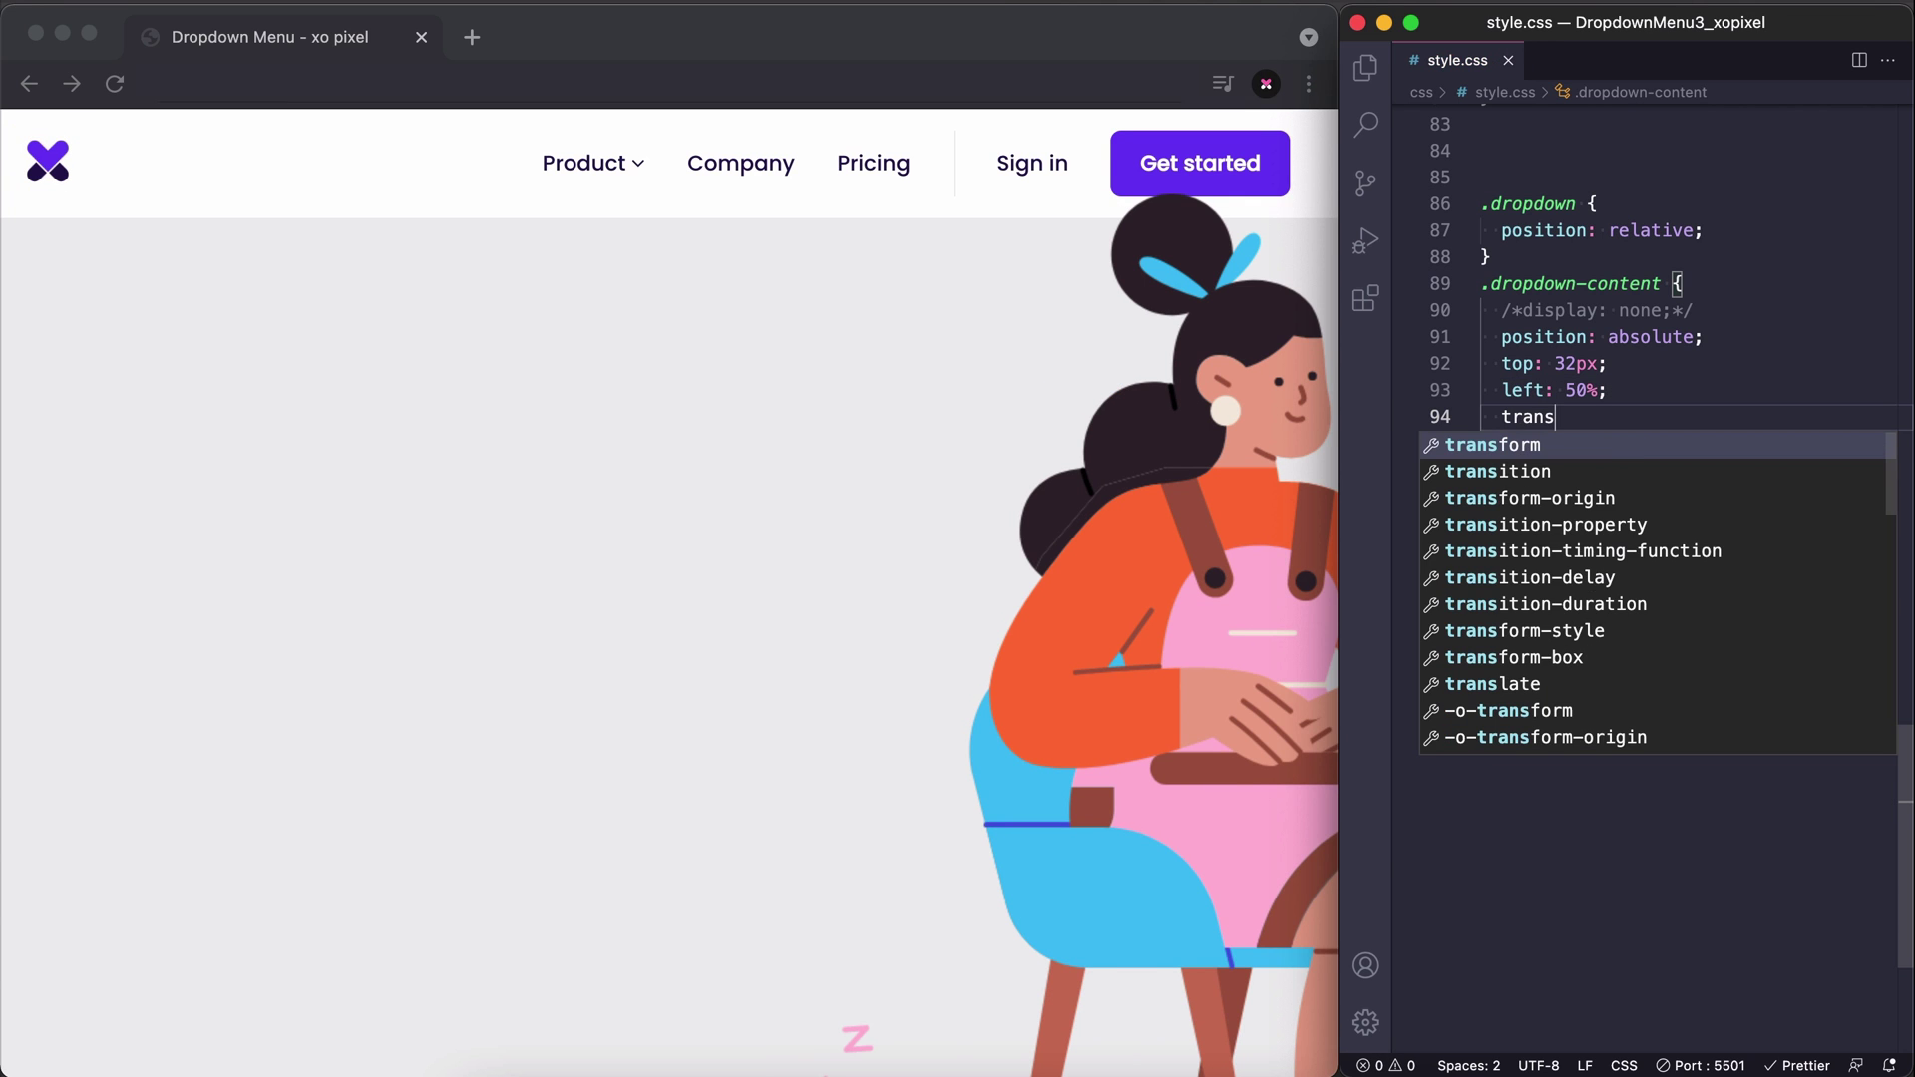
pyautogui.press('Return')
pyautogui.write('tr;')
pyautogui.press('Return')
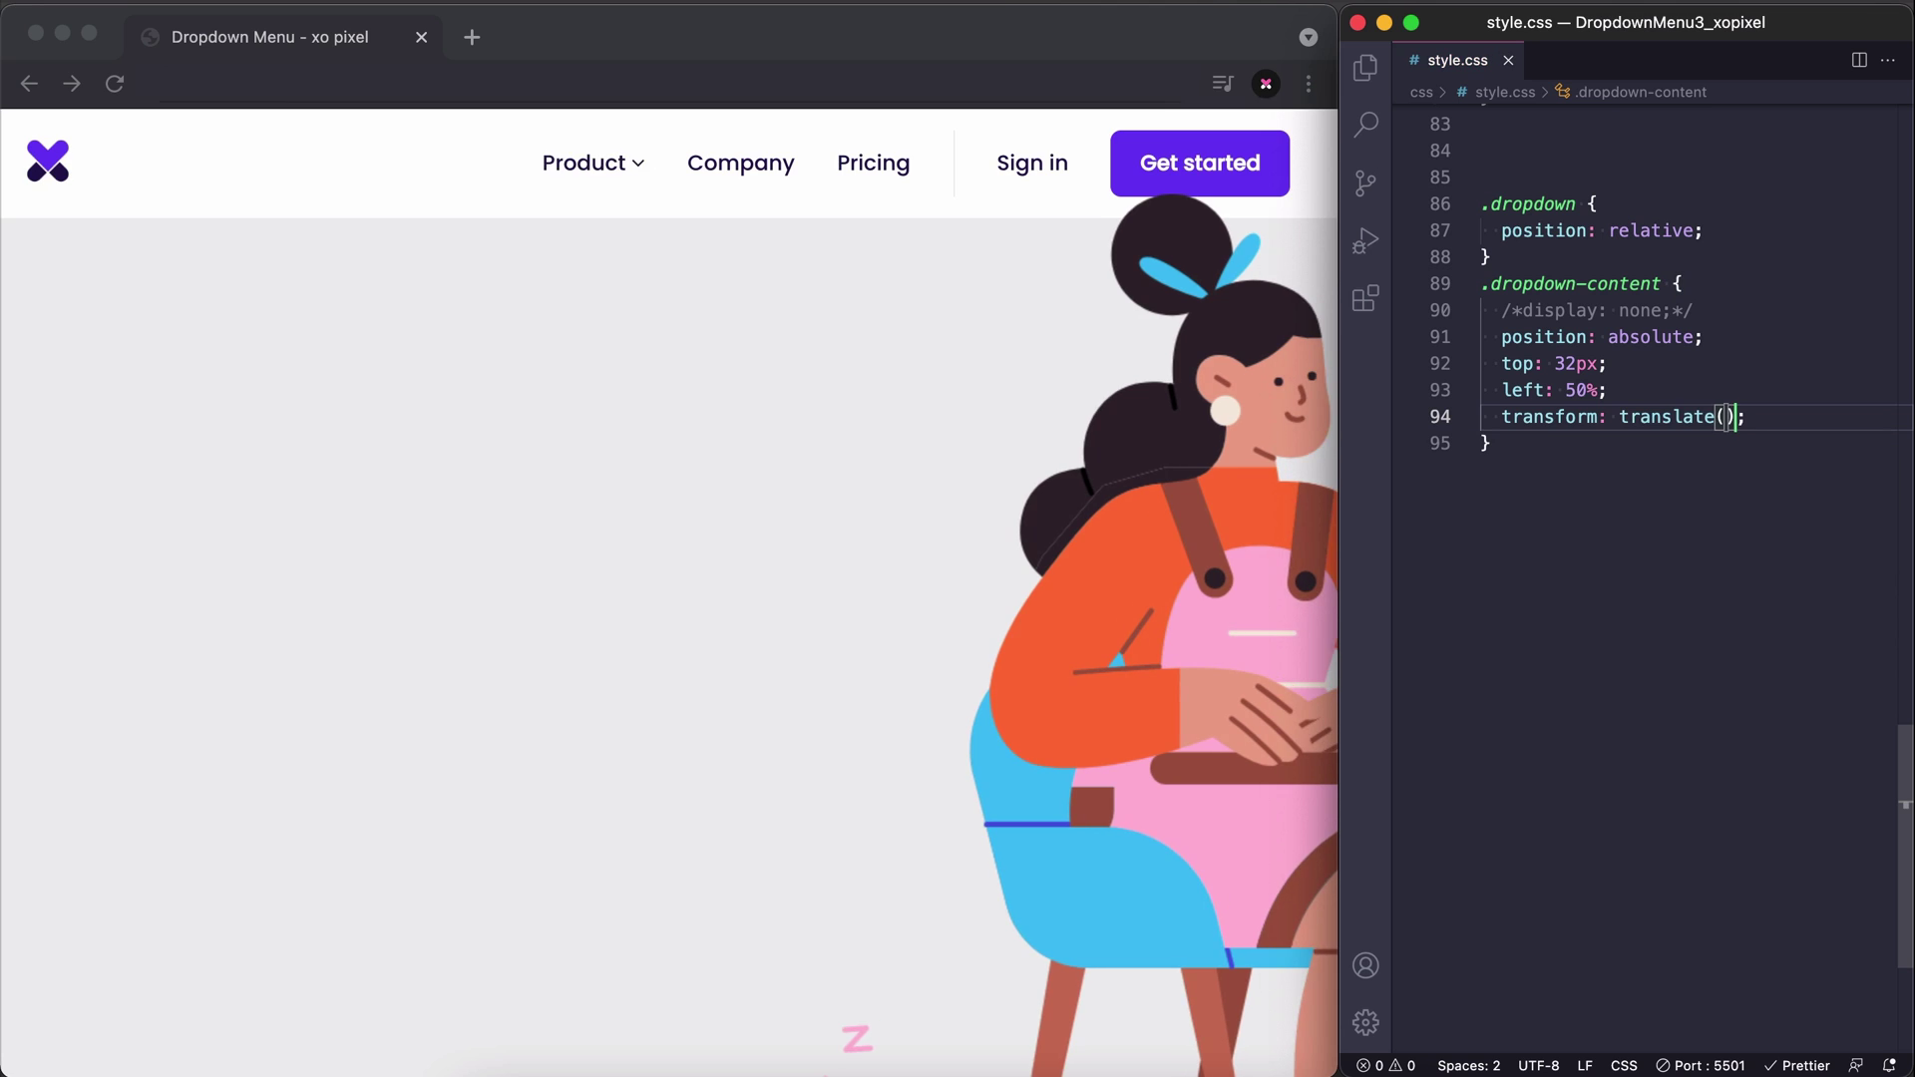
pyautogui.write('-50')
pyautogui.write('%, 1')
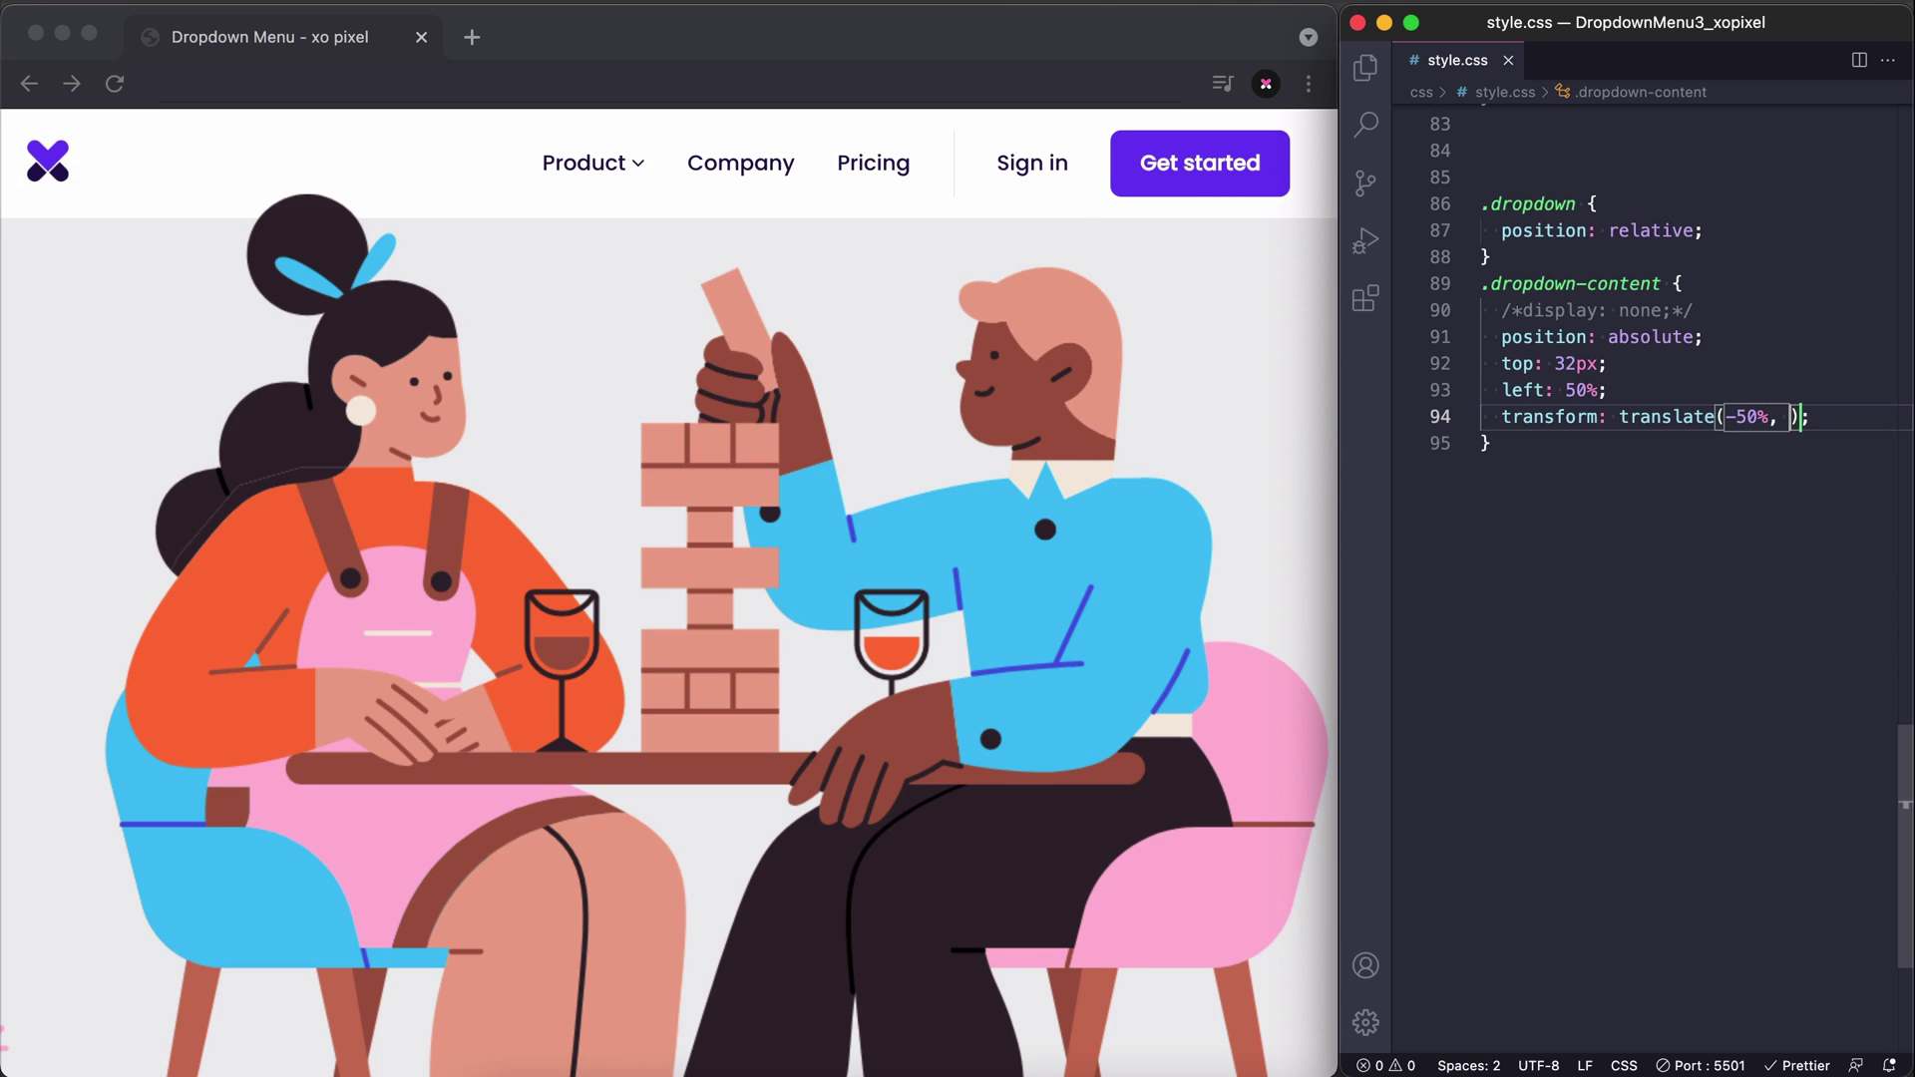
pyautogui.write('8%')
# Add a .dropdown:hover .dropdown-content rule with display: block, then test hovering Product.
pyautogui.hotkey('ctrl', 's')
pyautogui.press('End')
pyautogui.press('Return')
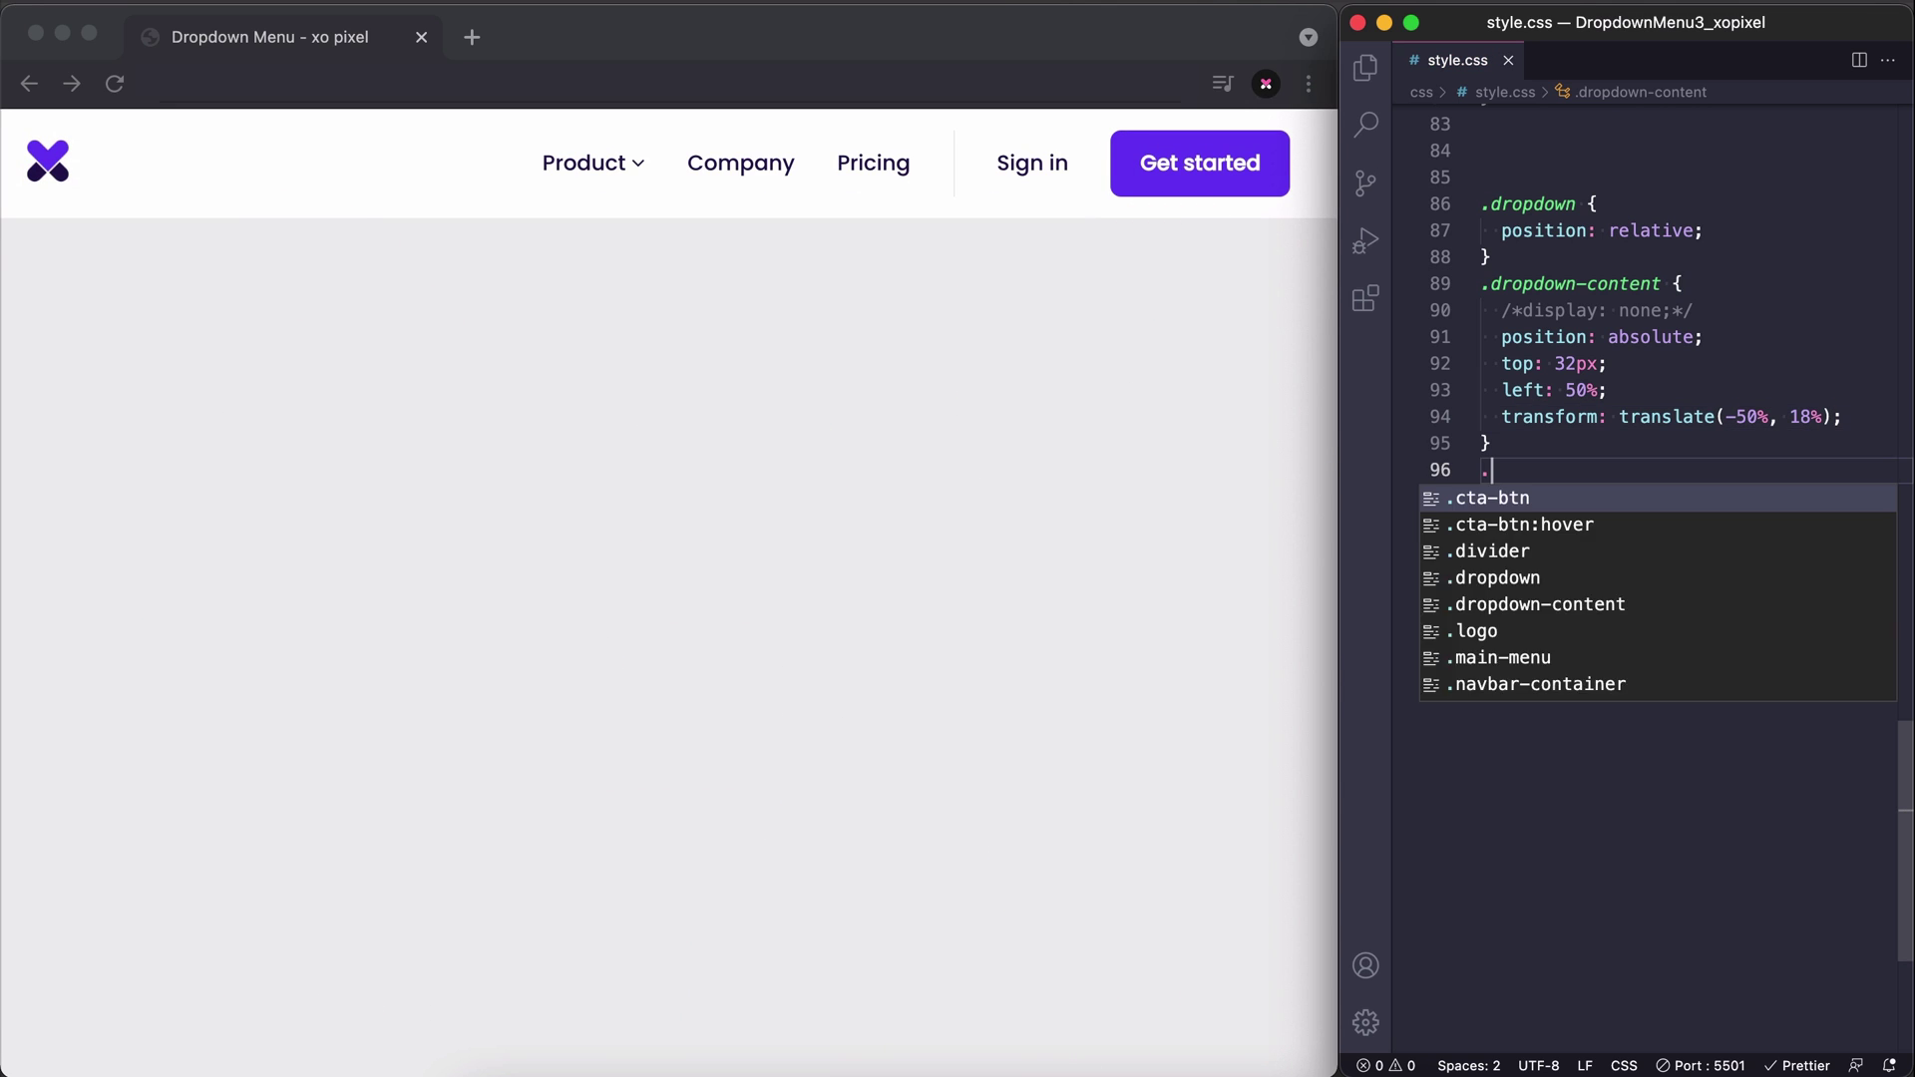
pyautogui.write('.dropdown:')
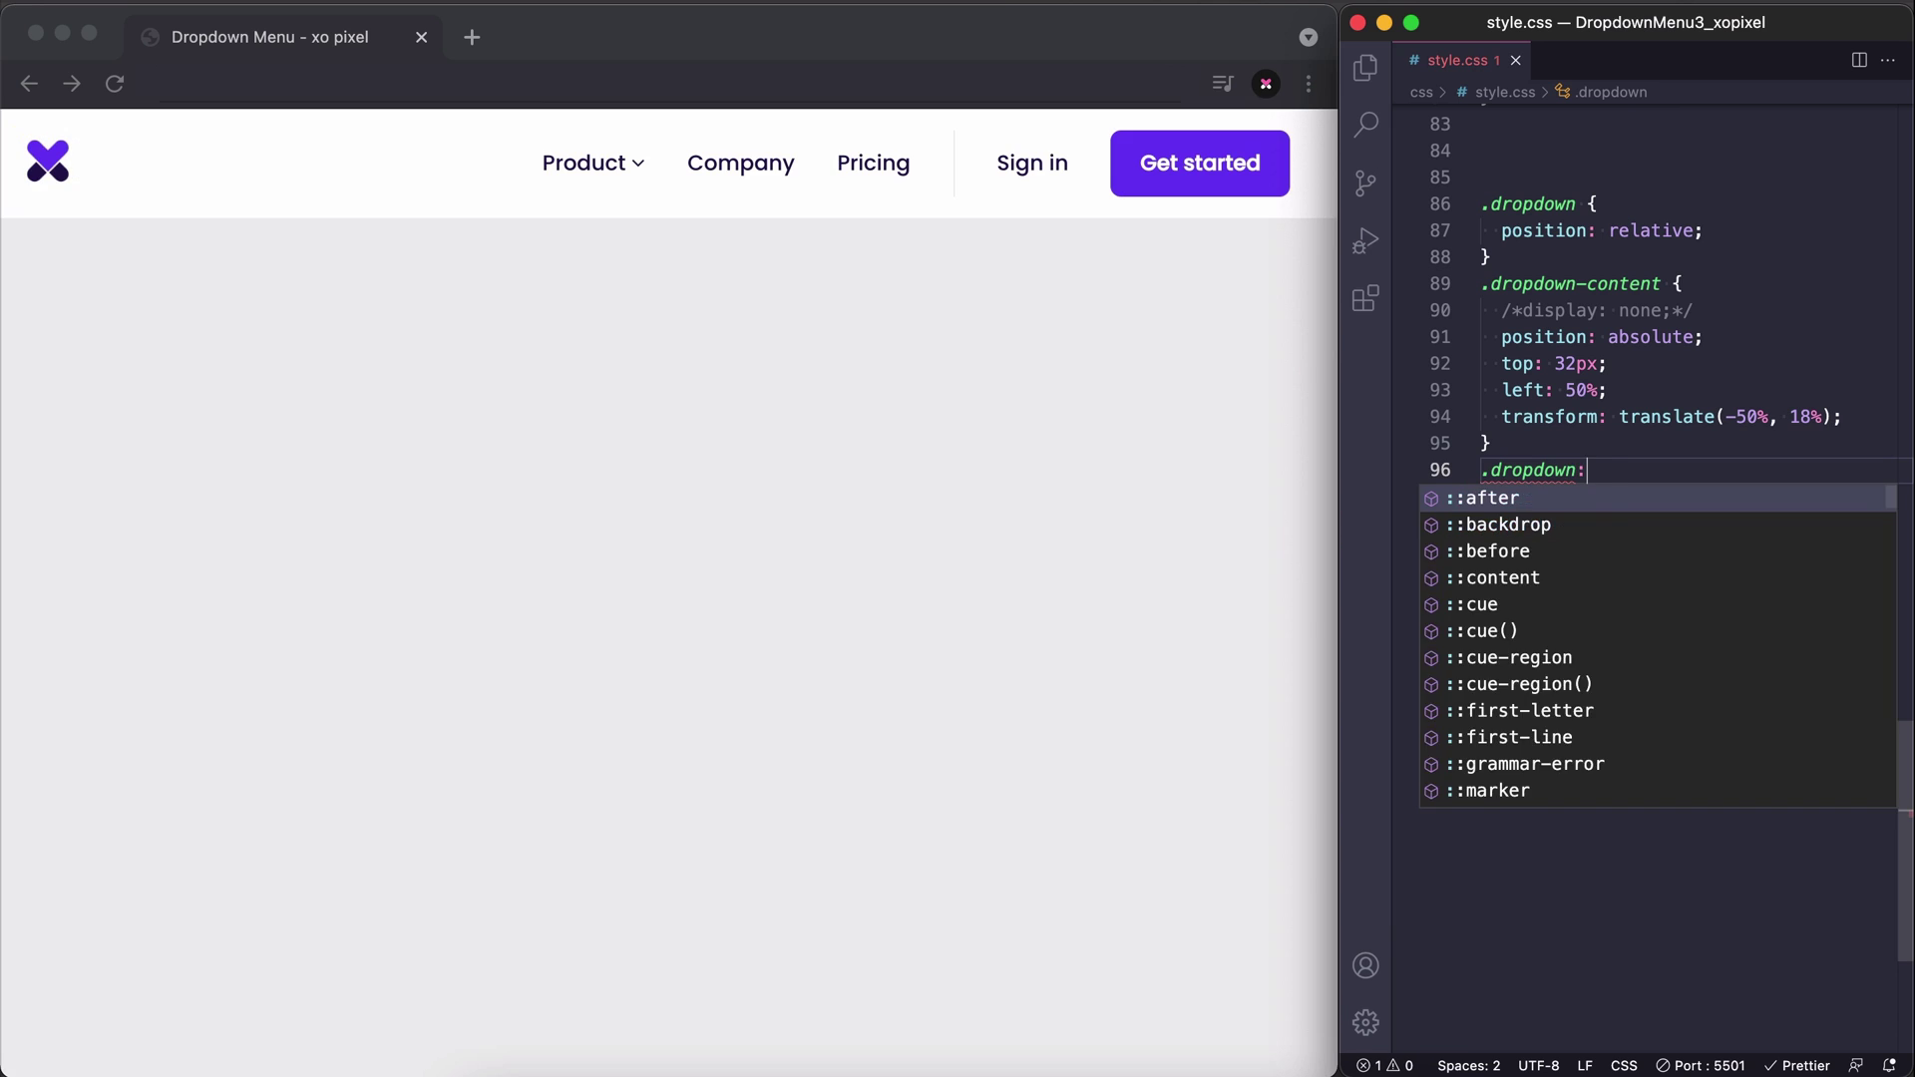
pyautogui.write('hover .dropdown')
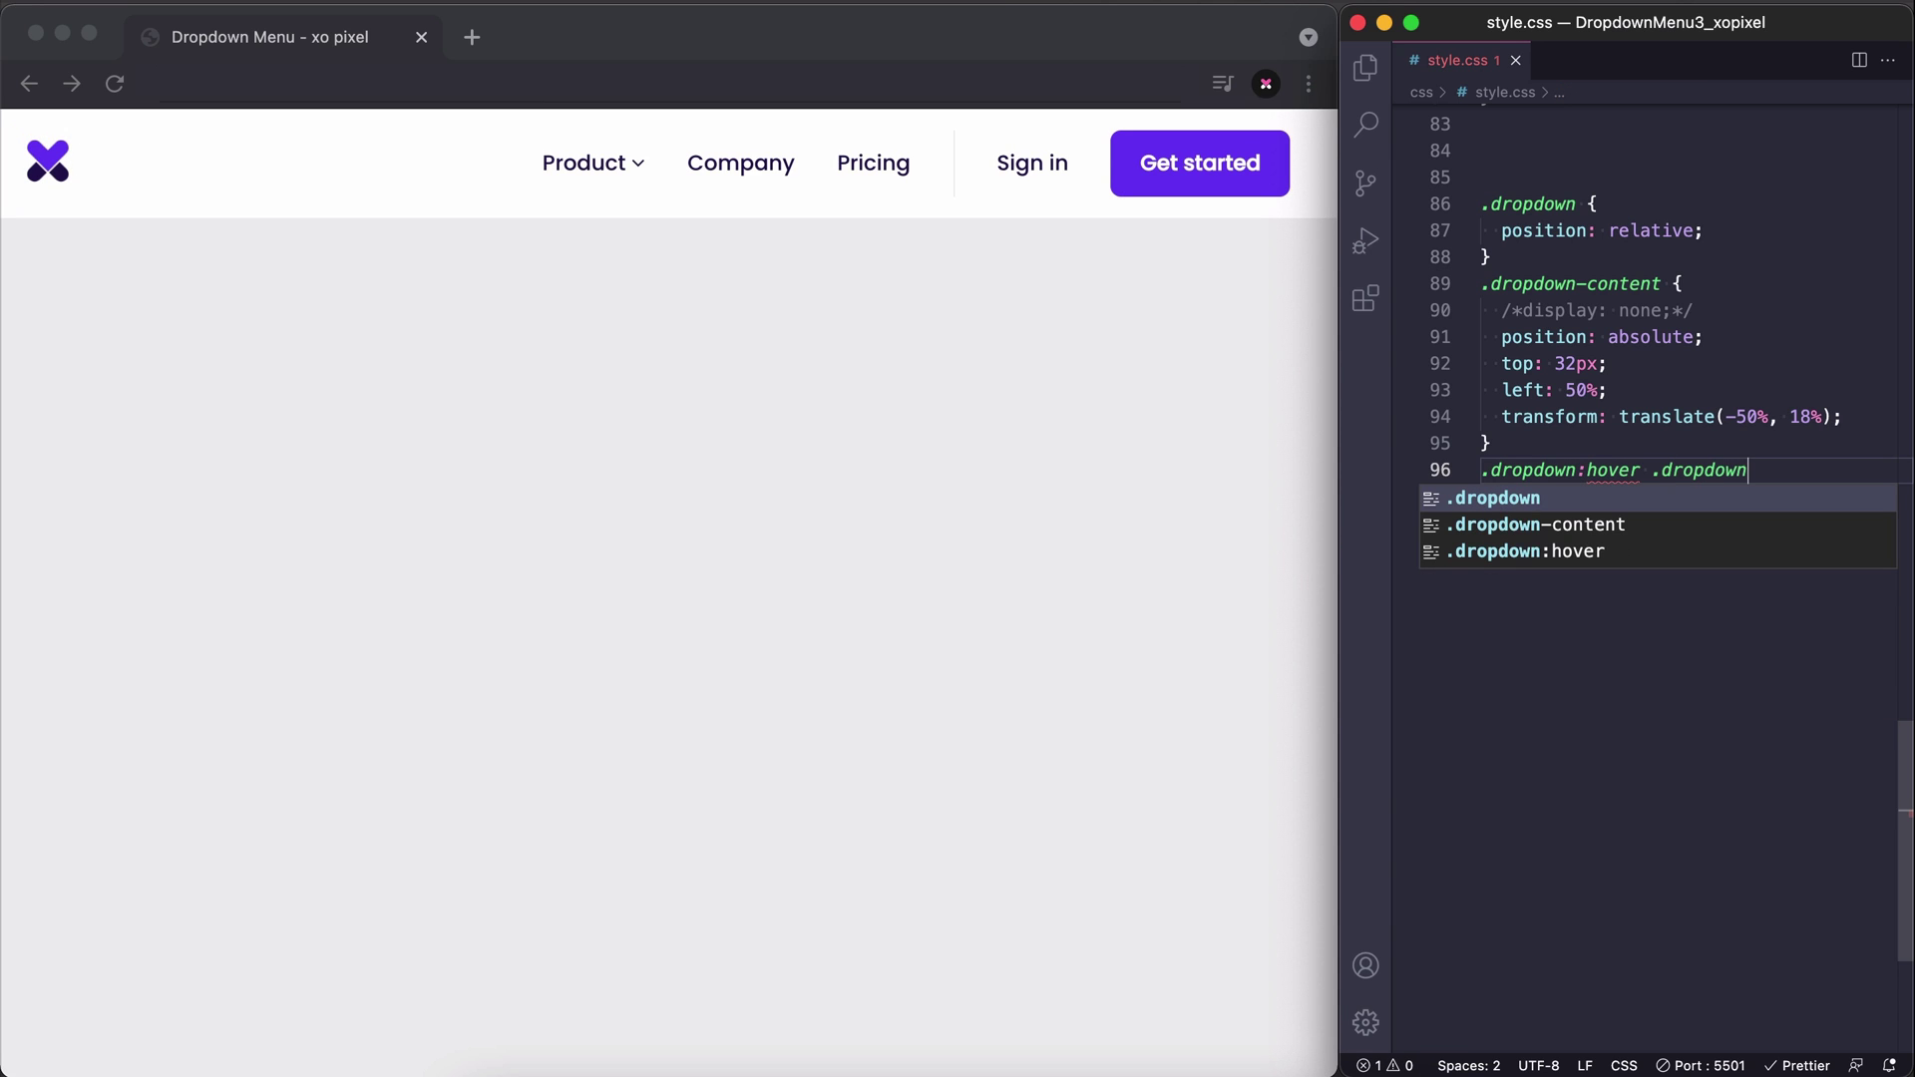
pyautogui.write('-content {')
pyautogui.press('Return')
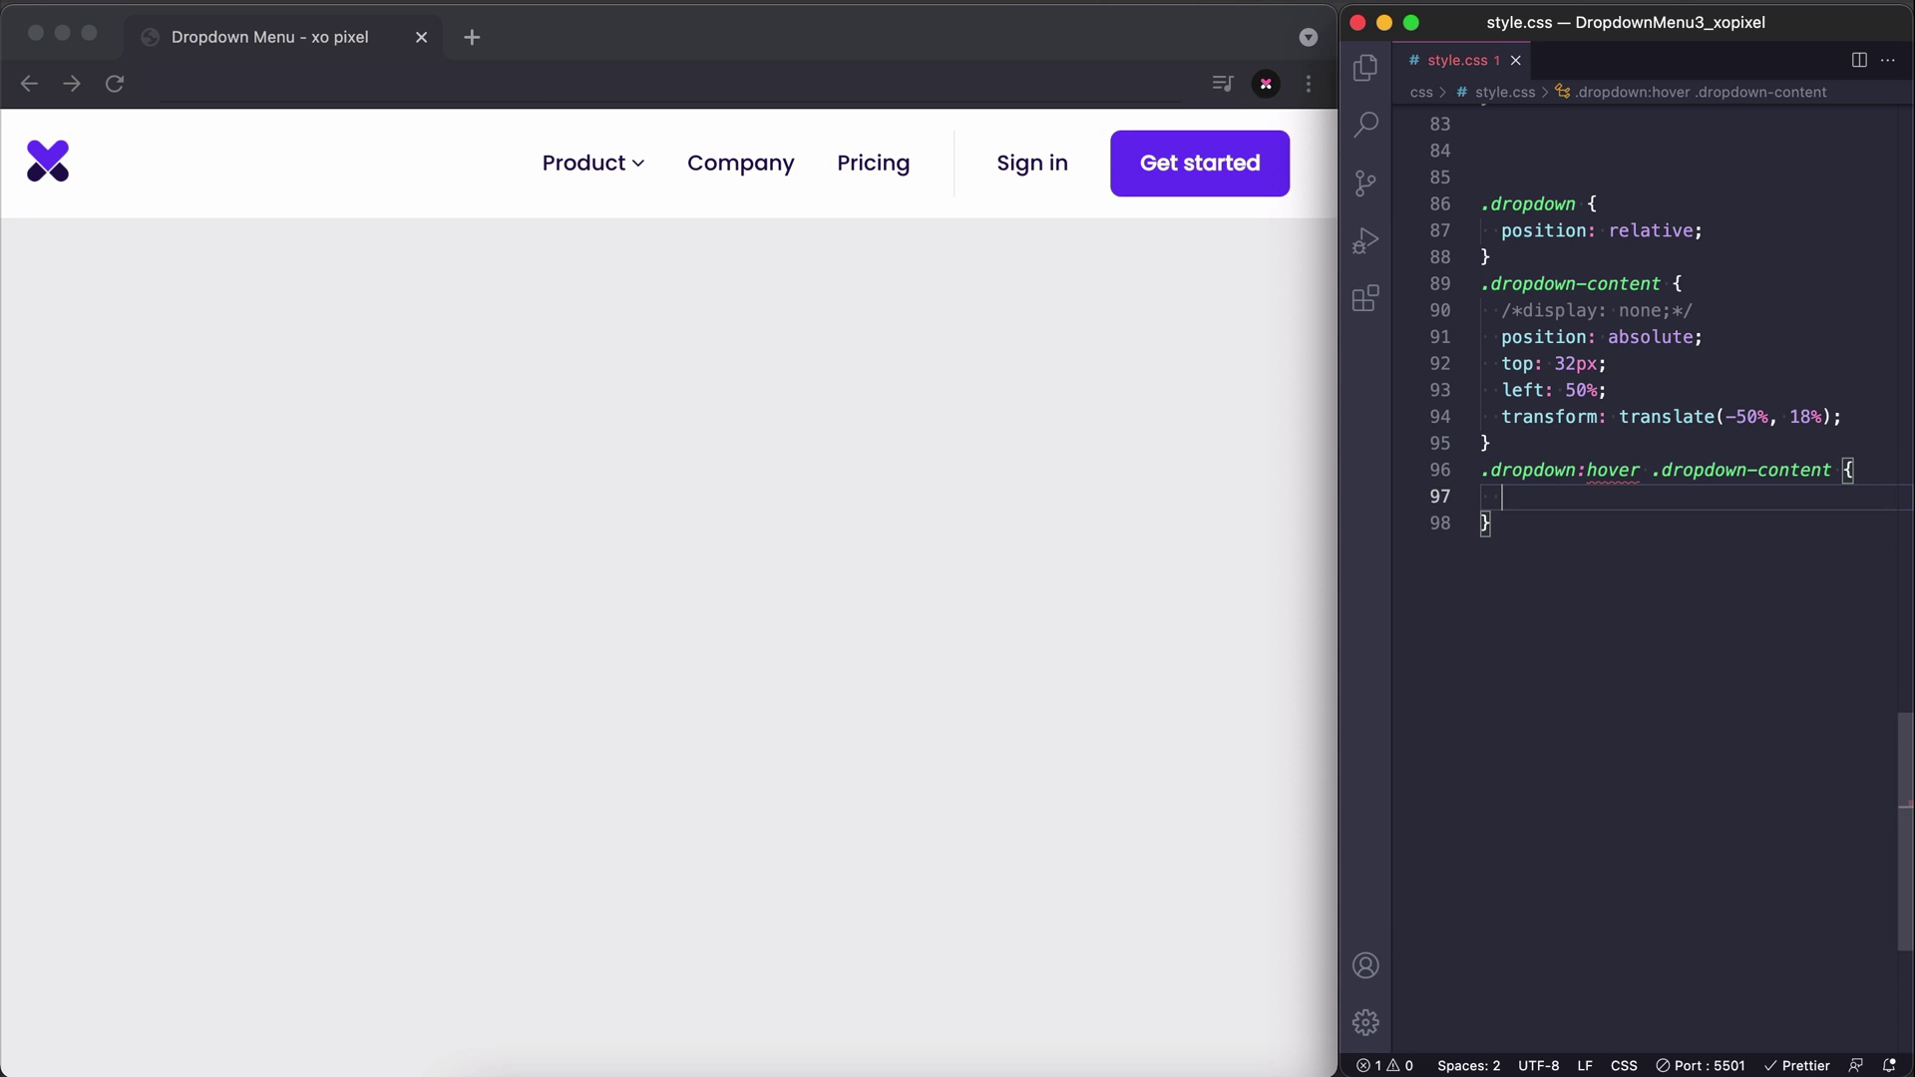
pyautogui.write('display: b;')
pyautogui.press('Tab')
pyautogui.press('Down')
pyautogui.hotkey('ctrl', 's')
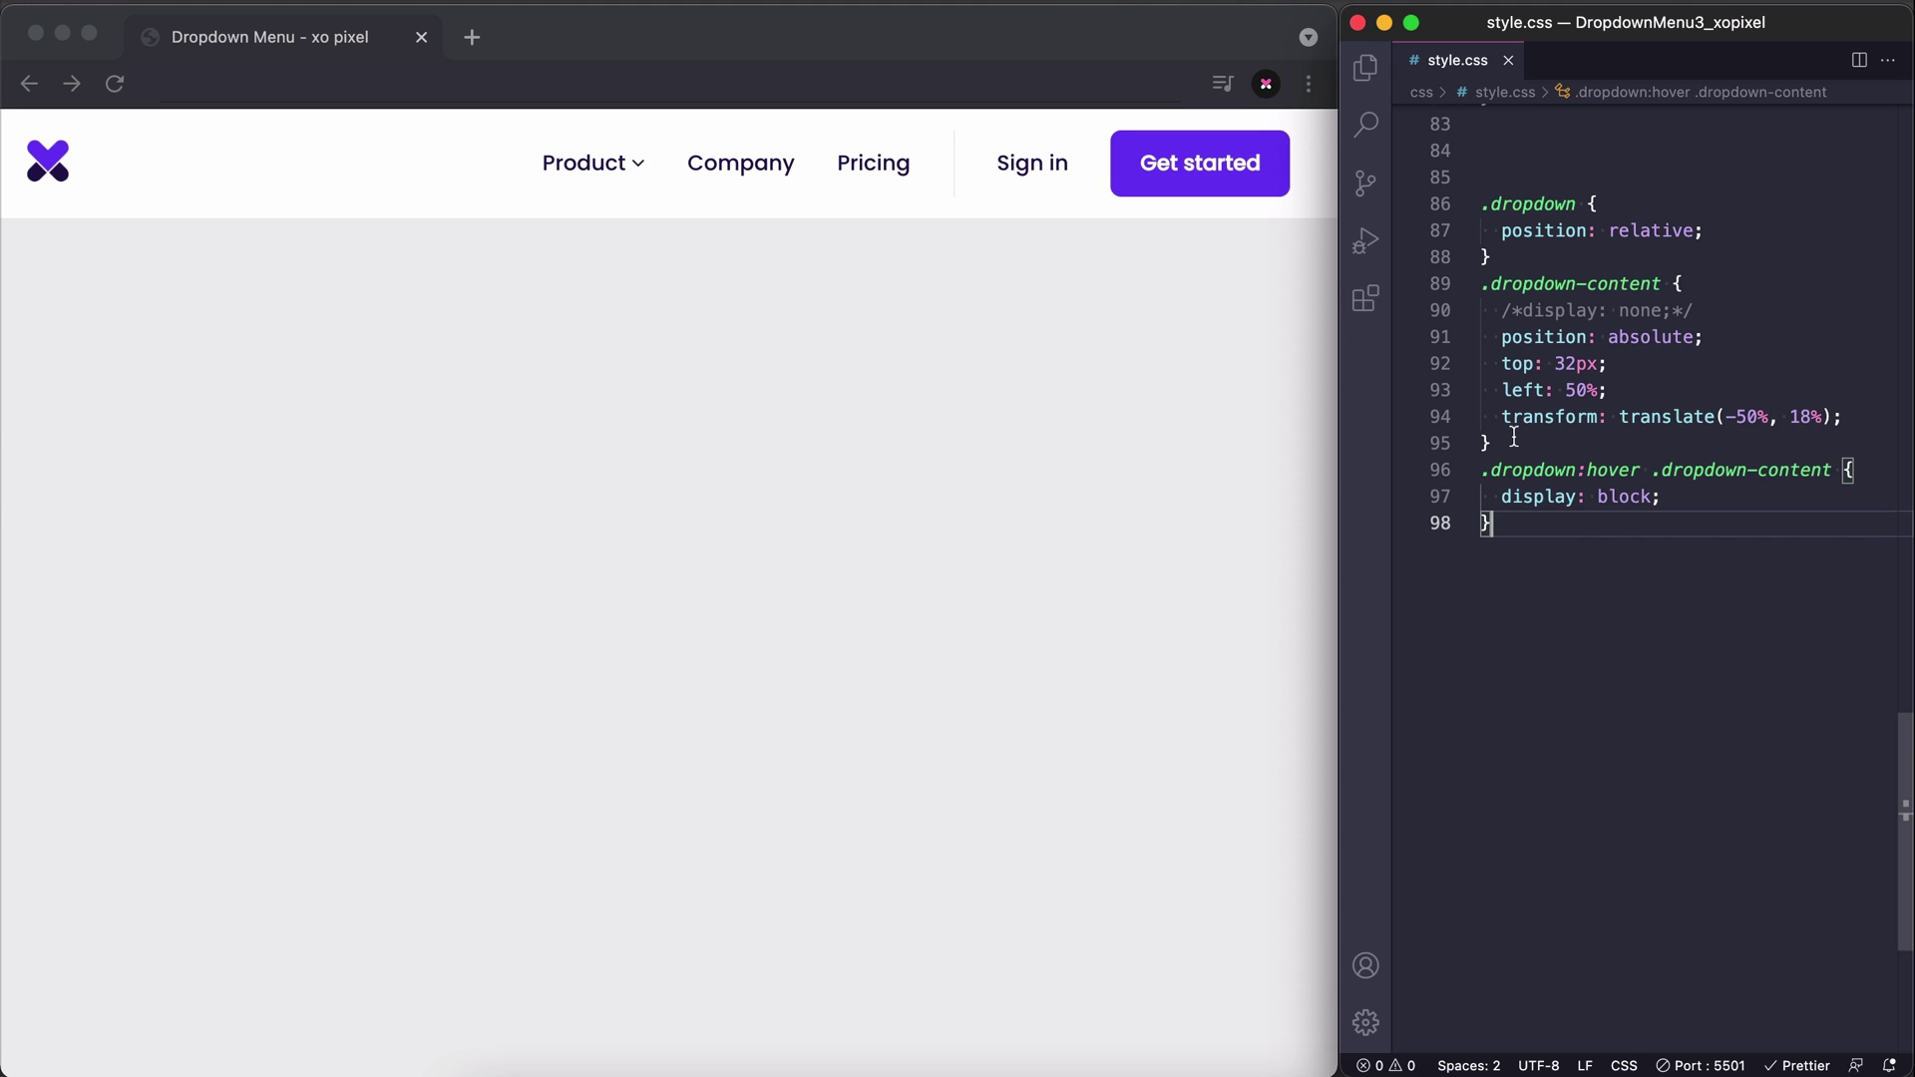
pyautogui.click(596, 177)
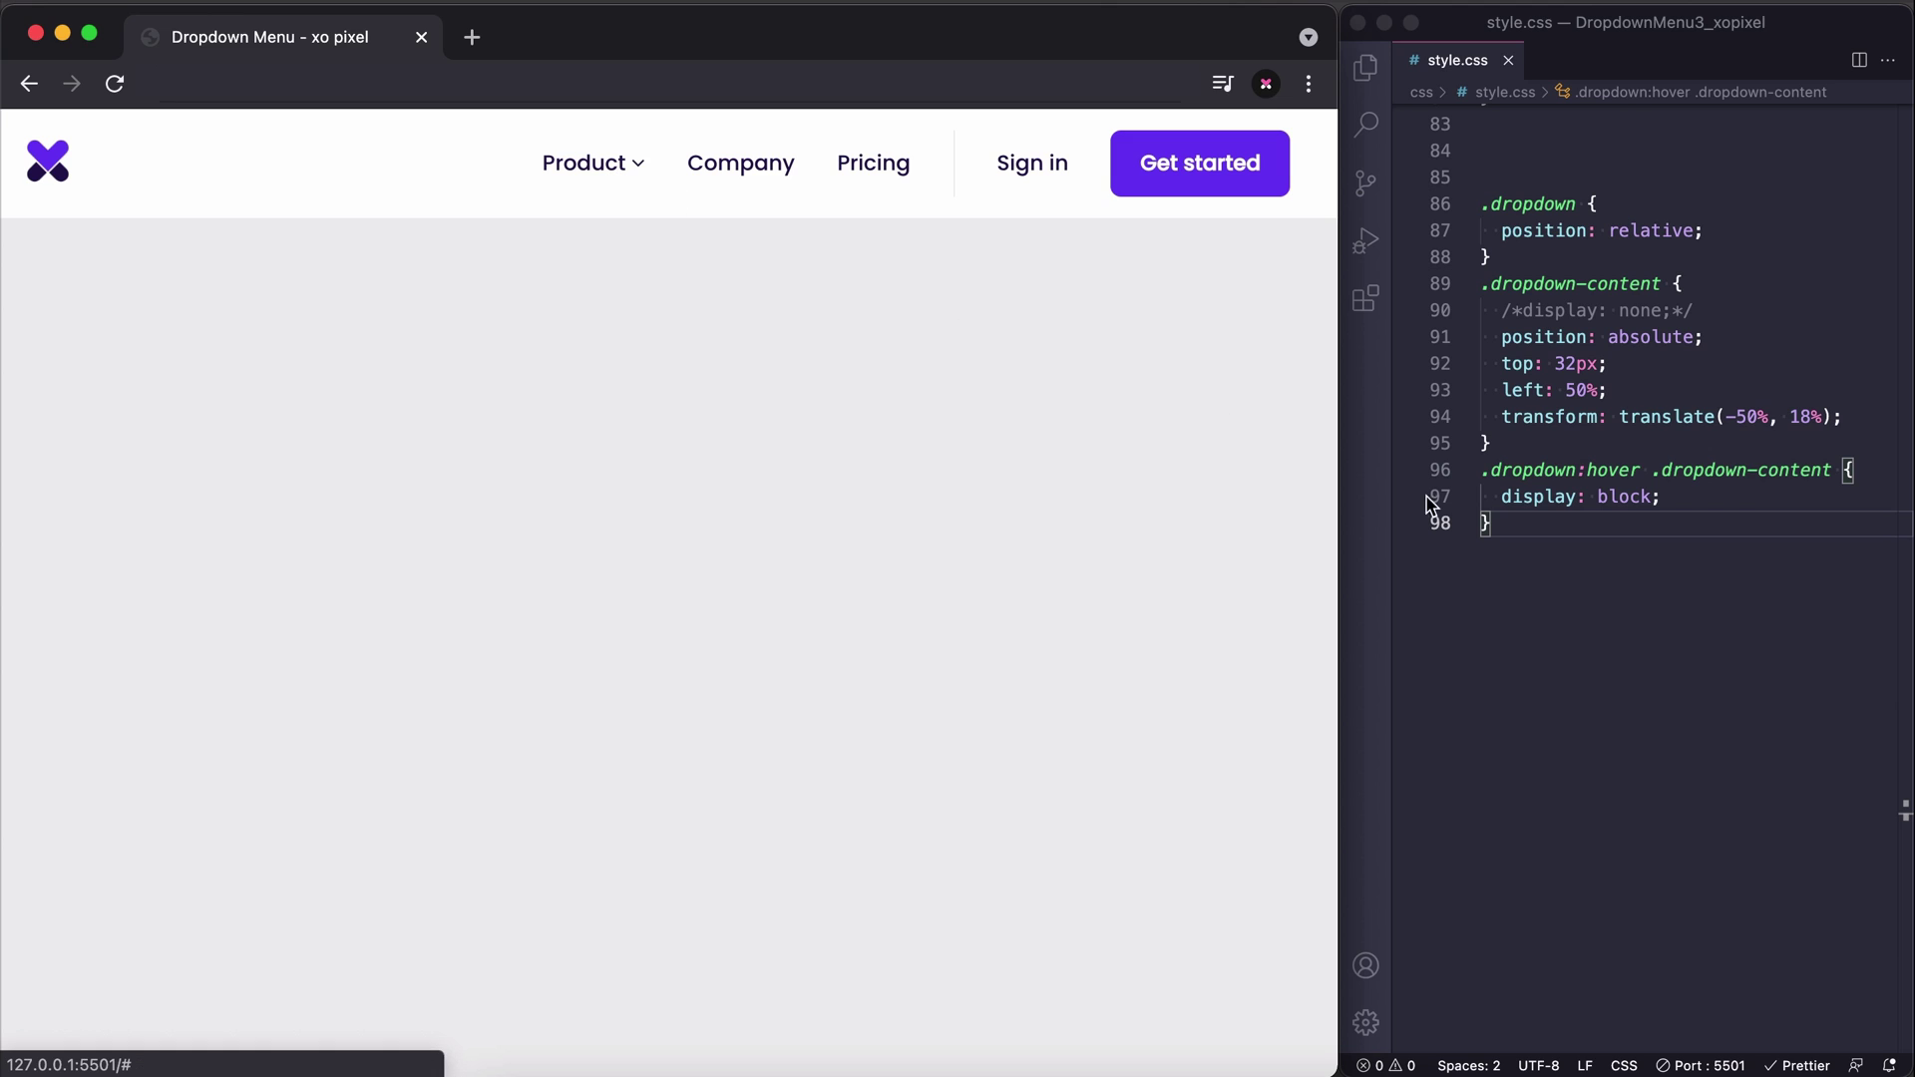
pyautogui.click(1519, 524)
# Start a .dropdown-col-one rule with white background, display grid and 1fr 1fr columns.
pyautogui.press('Return')
pyautogui.write('.d')
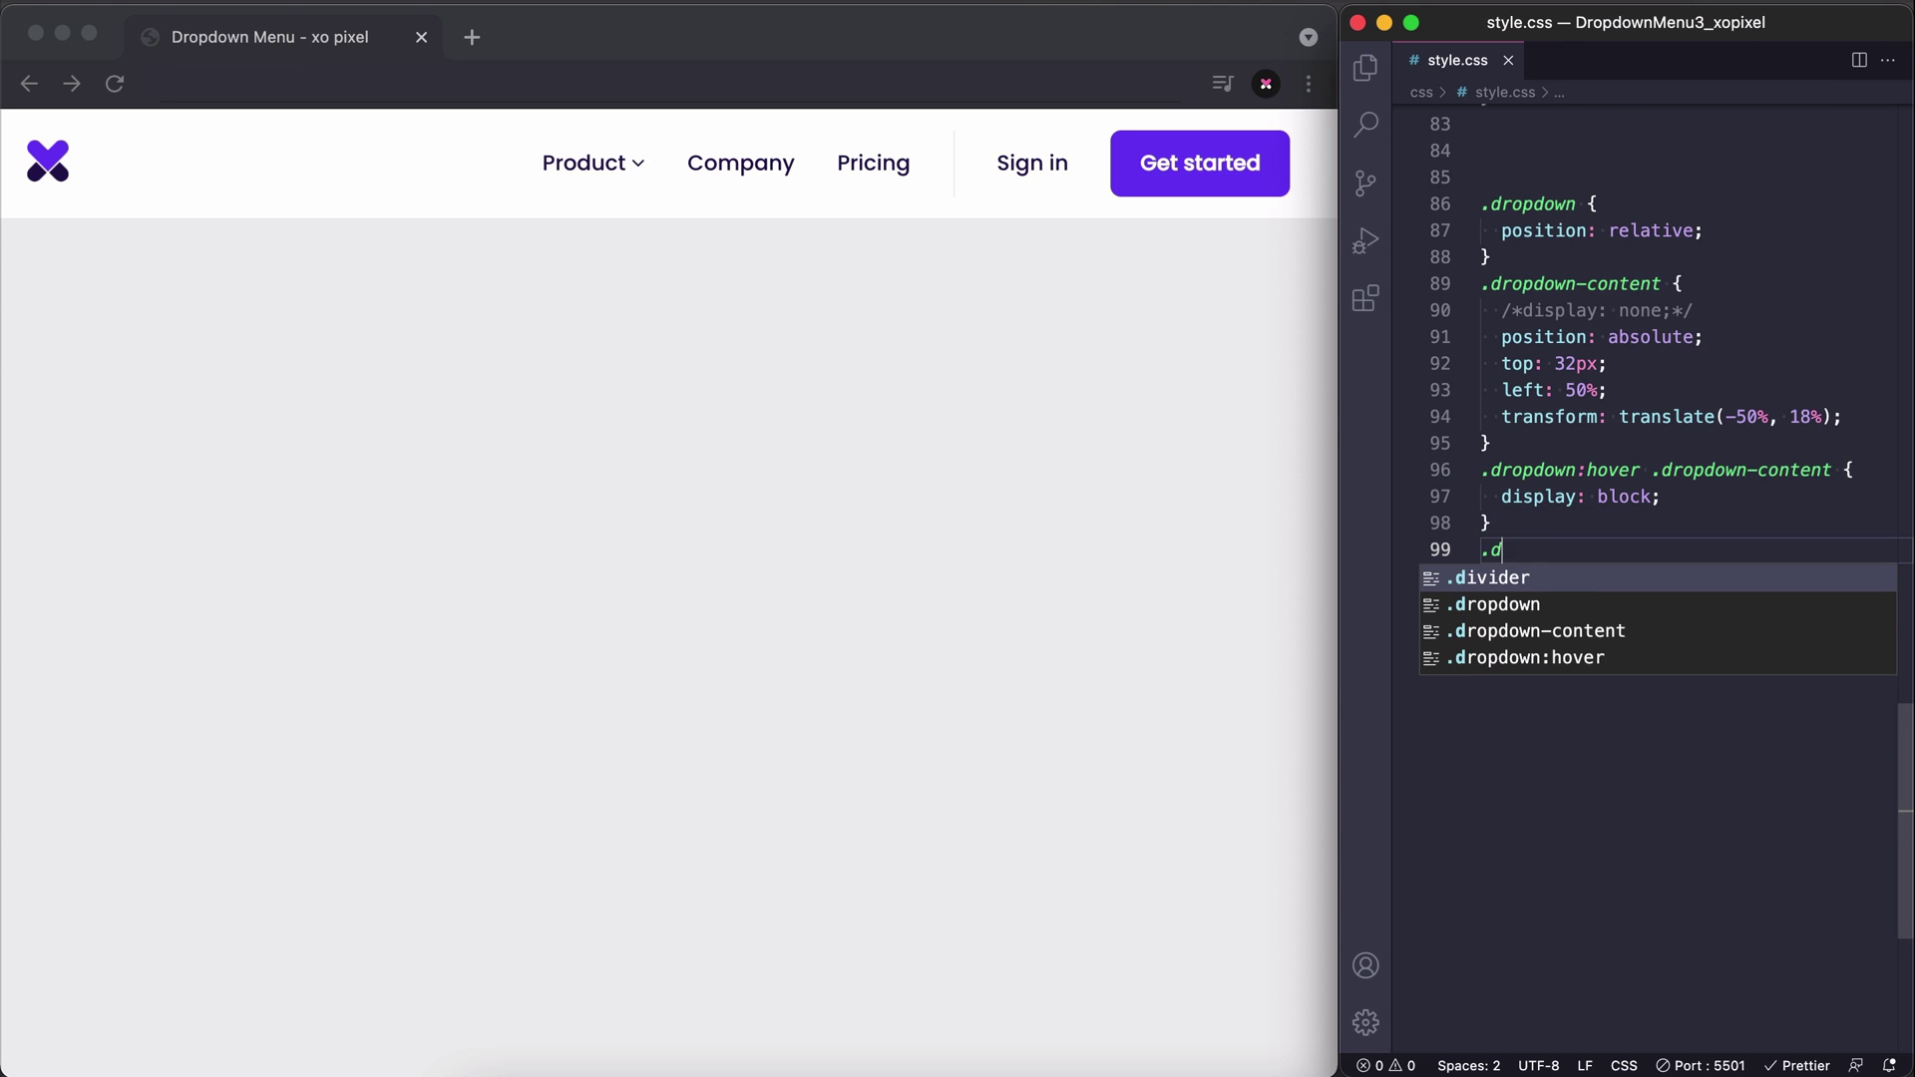
pyautogui.write('ropdown-co')
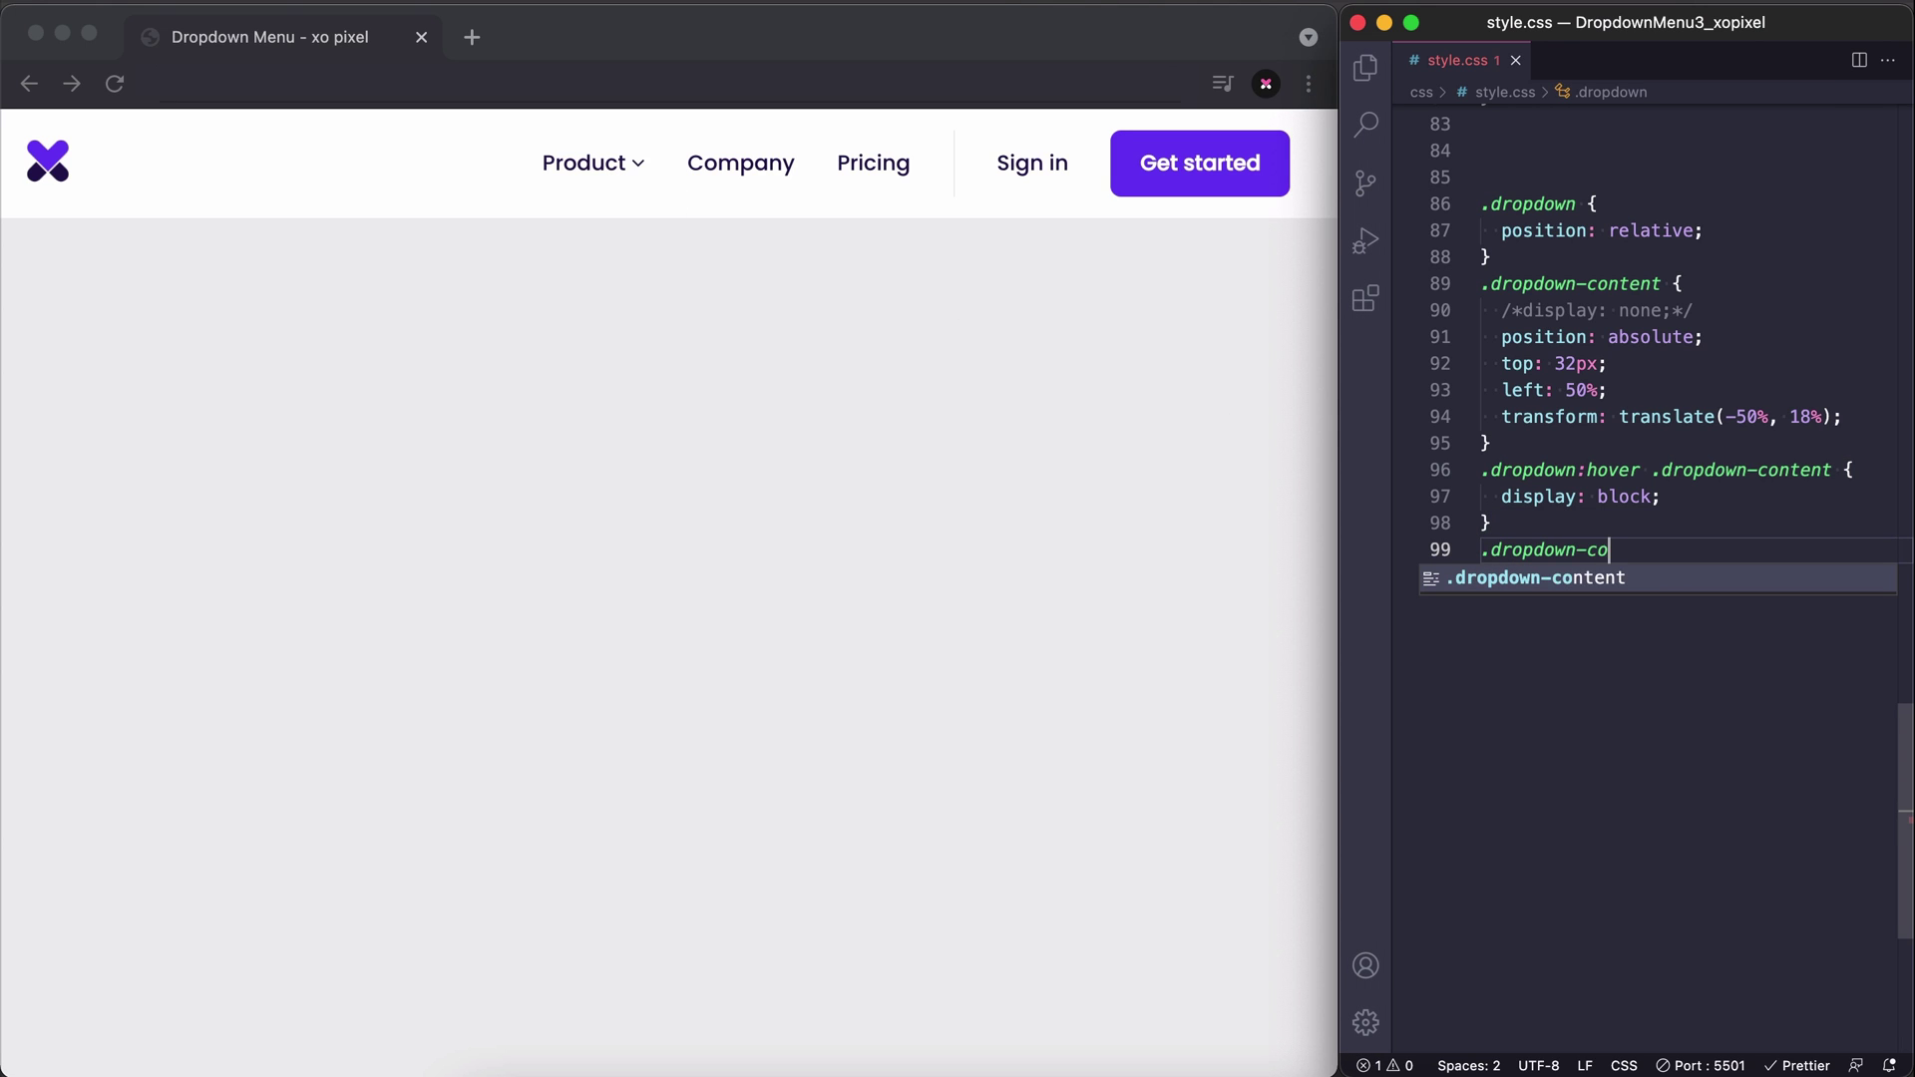
pyautogui.write('l-one ')
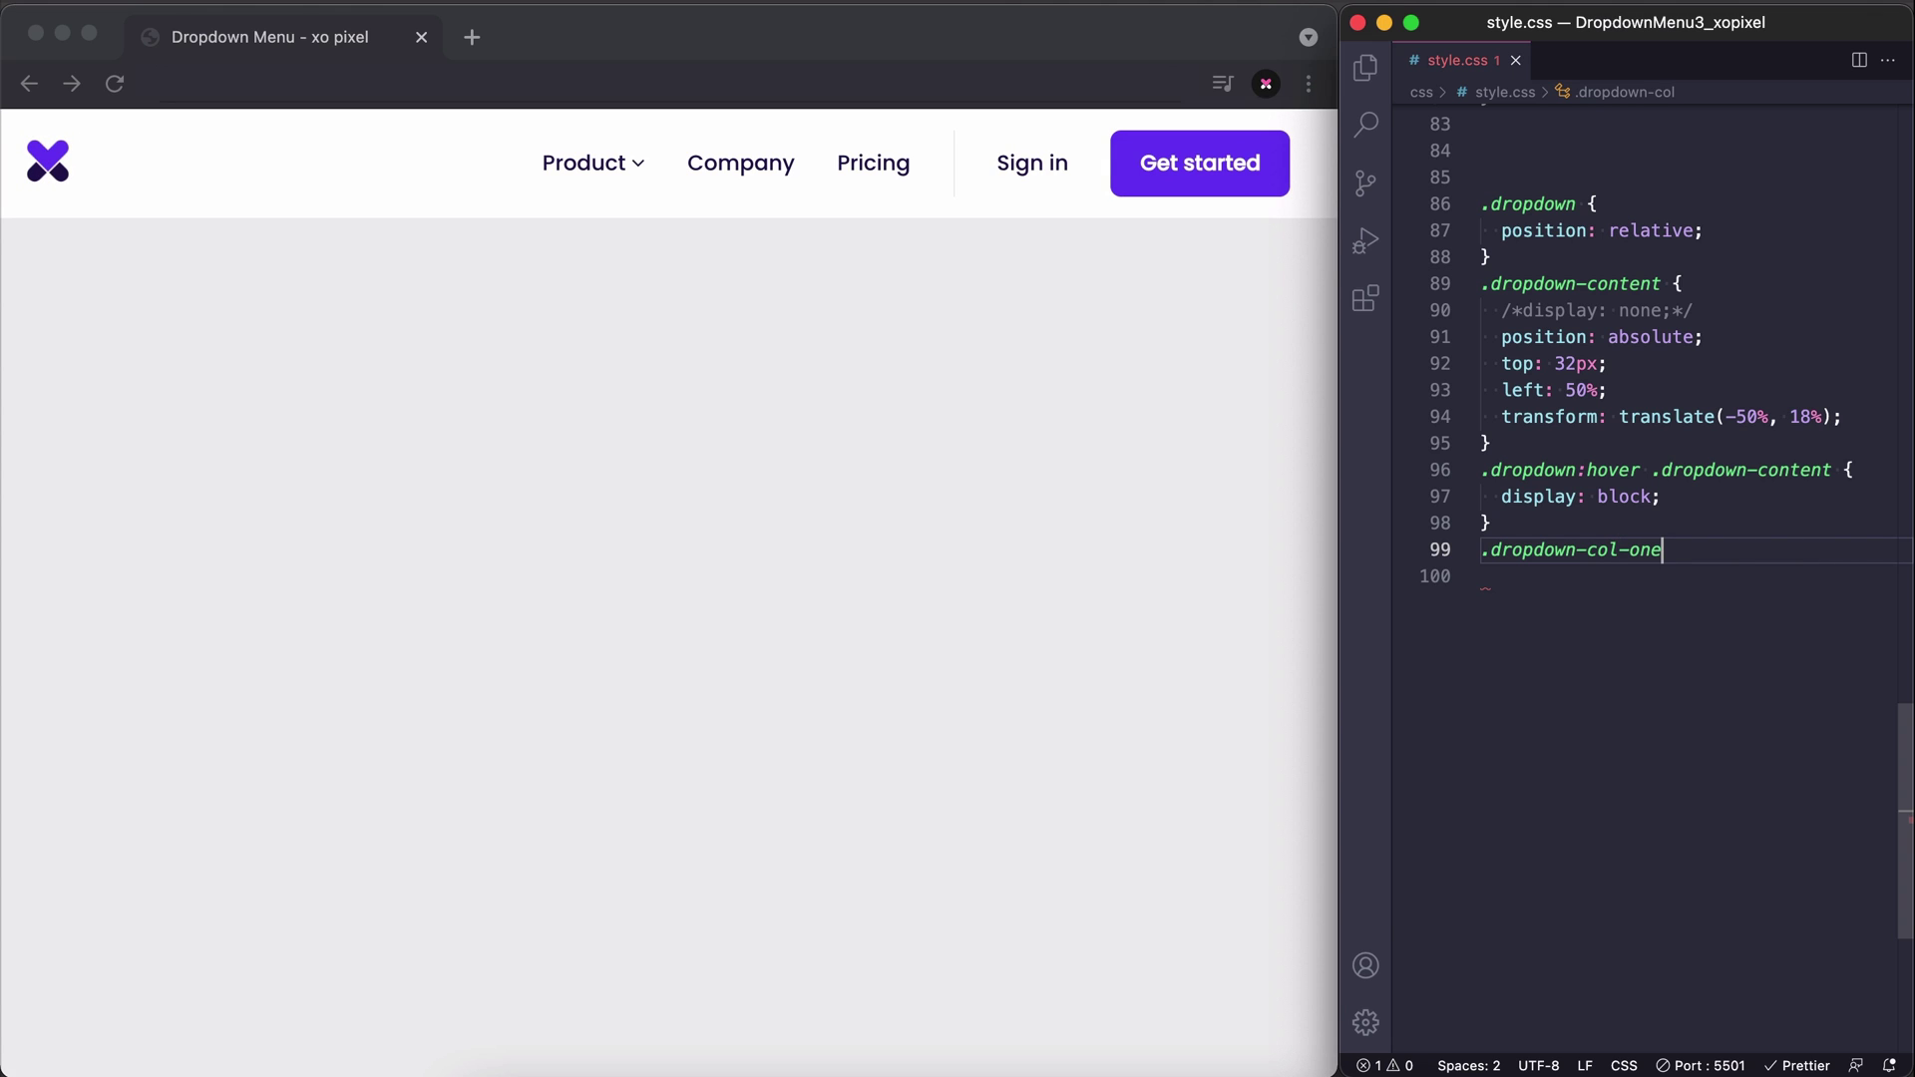
pyautogui.write('{')
pyautogui.press('Return')
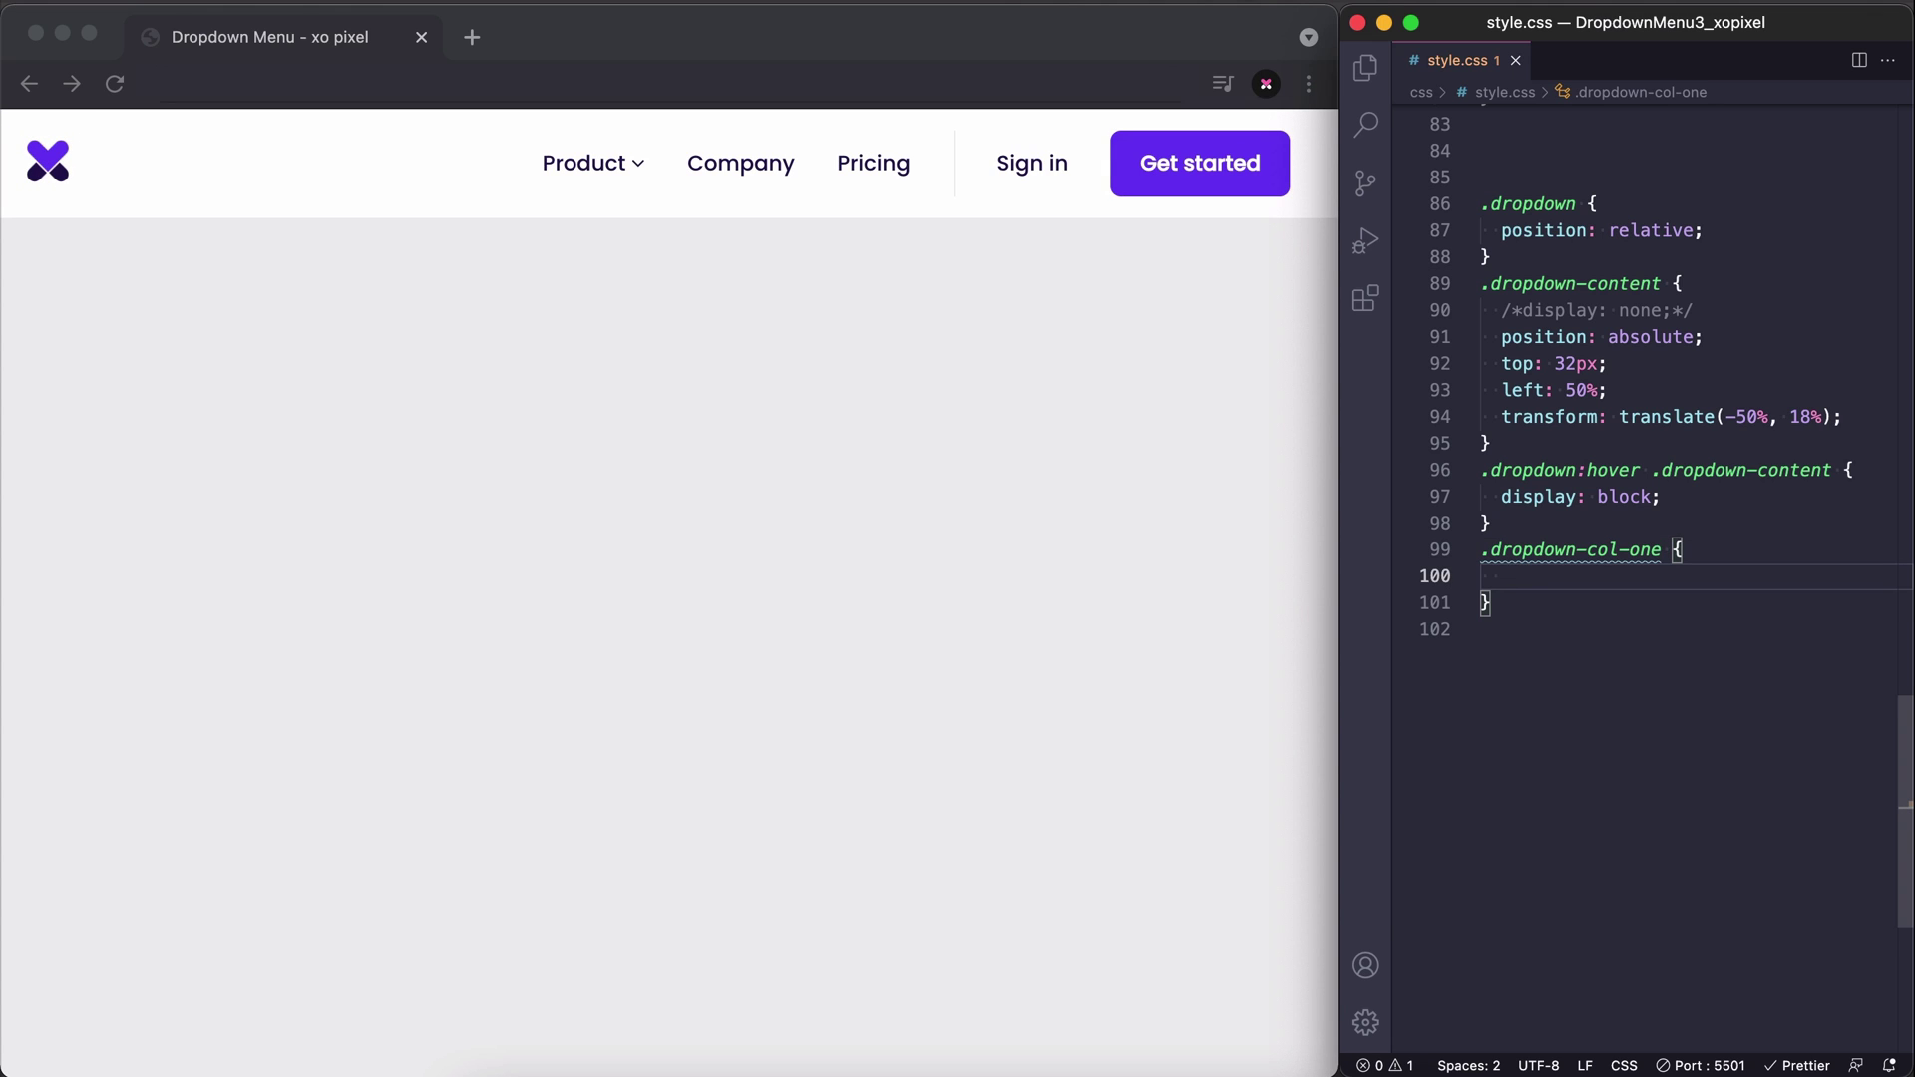
pyautogui.write('width: 800px')
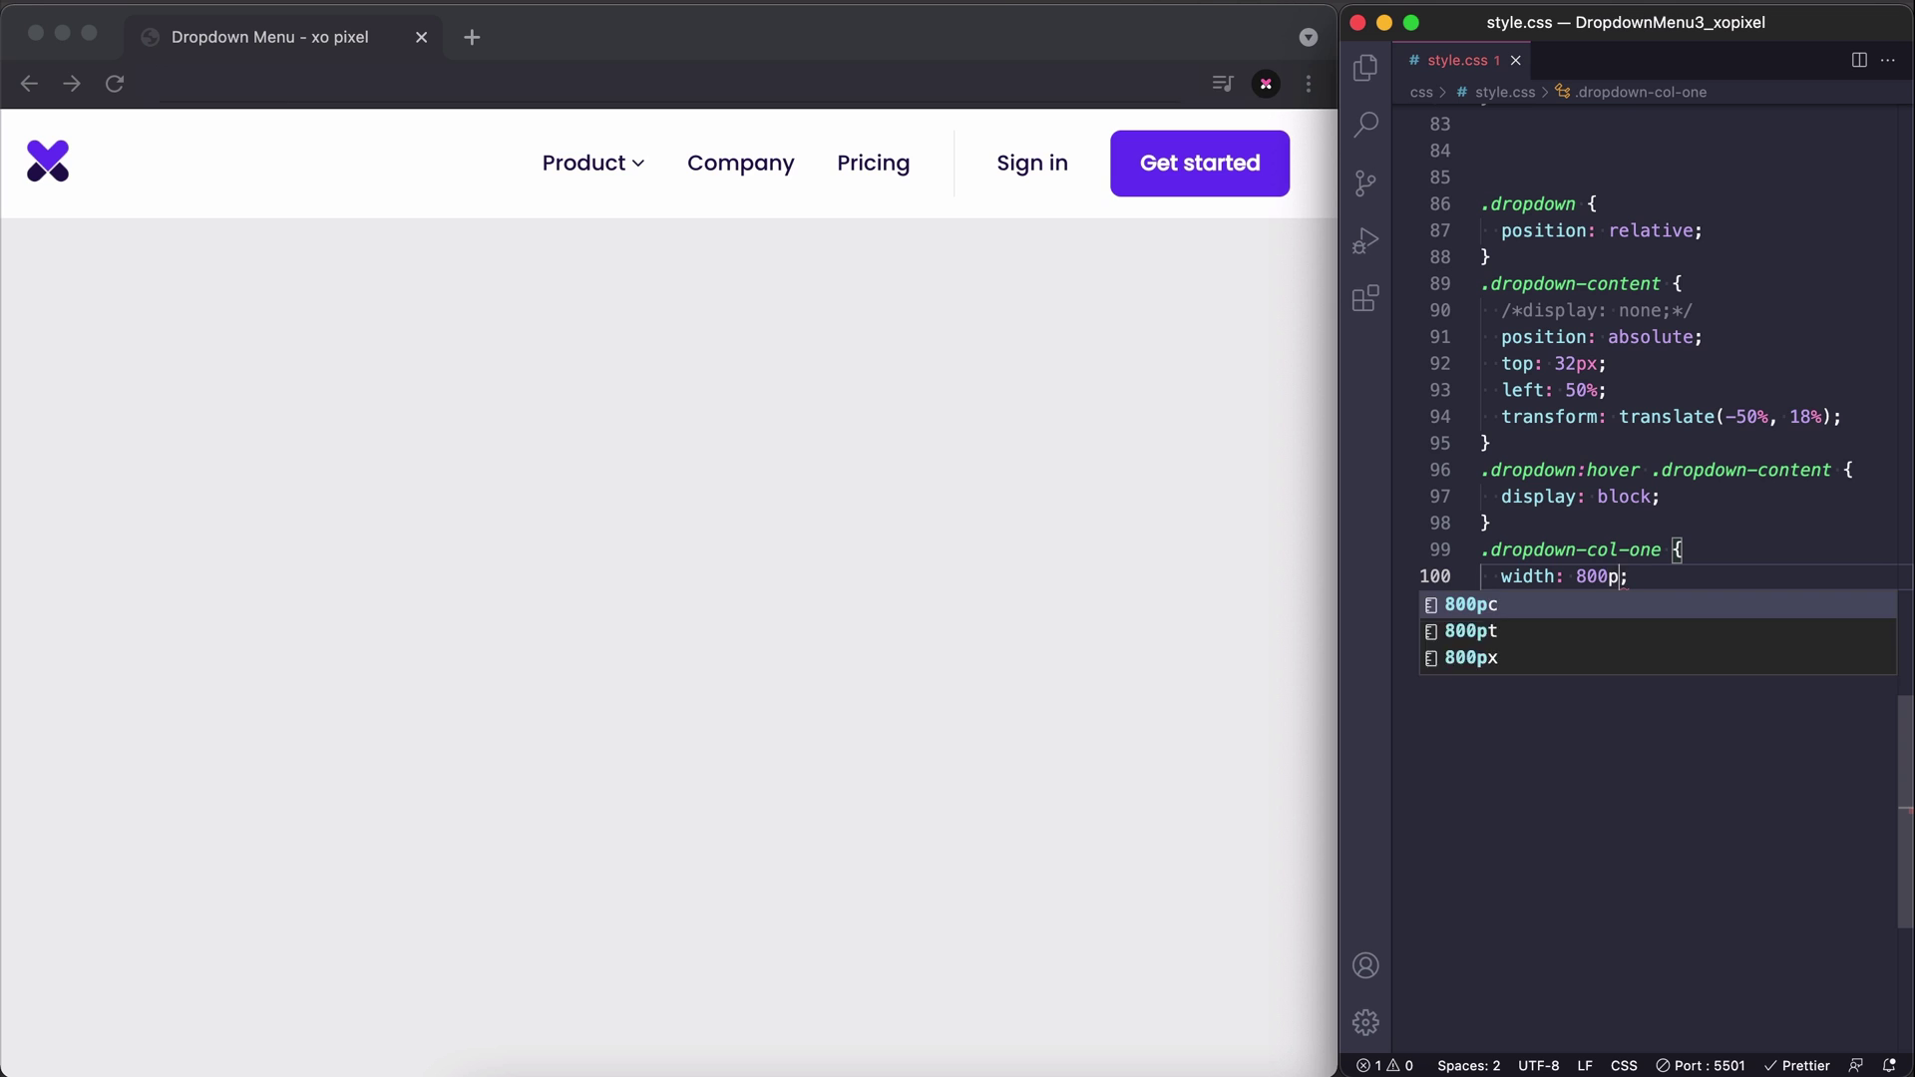
pyautogui.write(';')
pyautogui.press('Return')
pyautogui.write('background: ;')
pyautogui.press('Left')
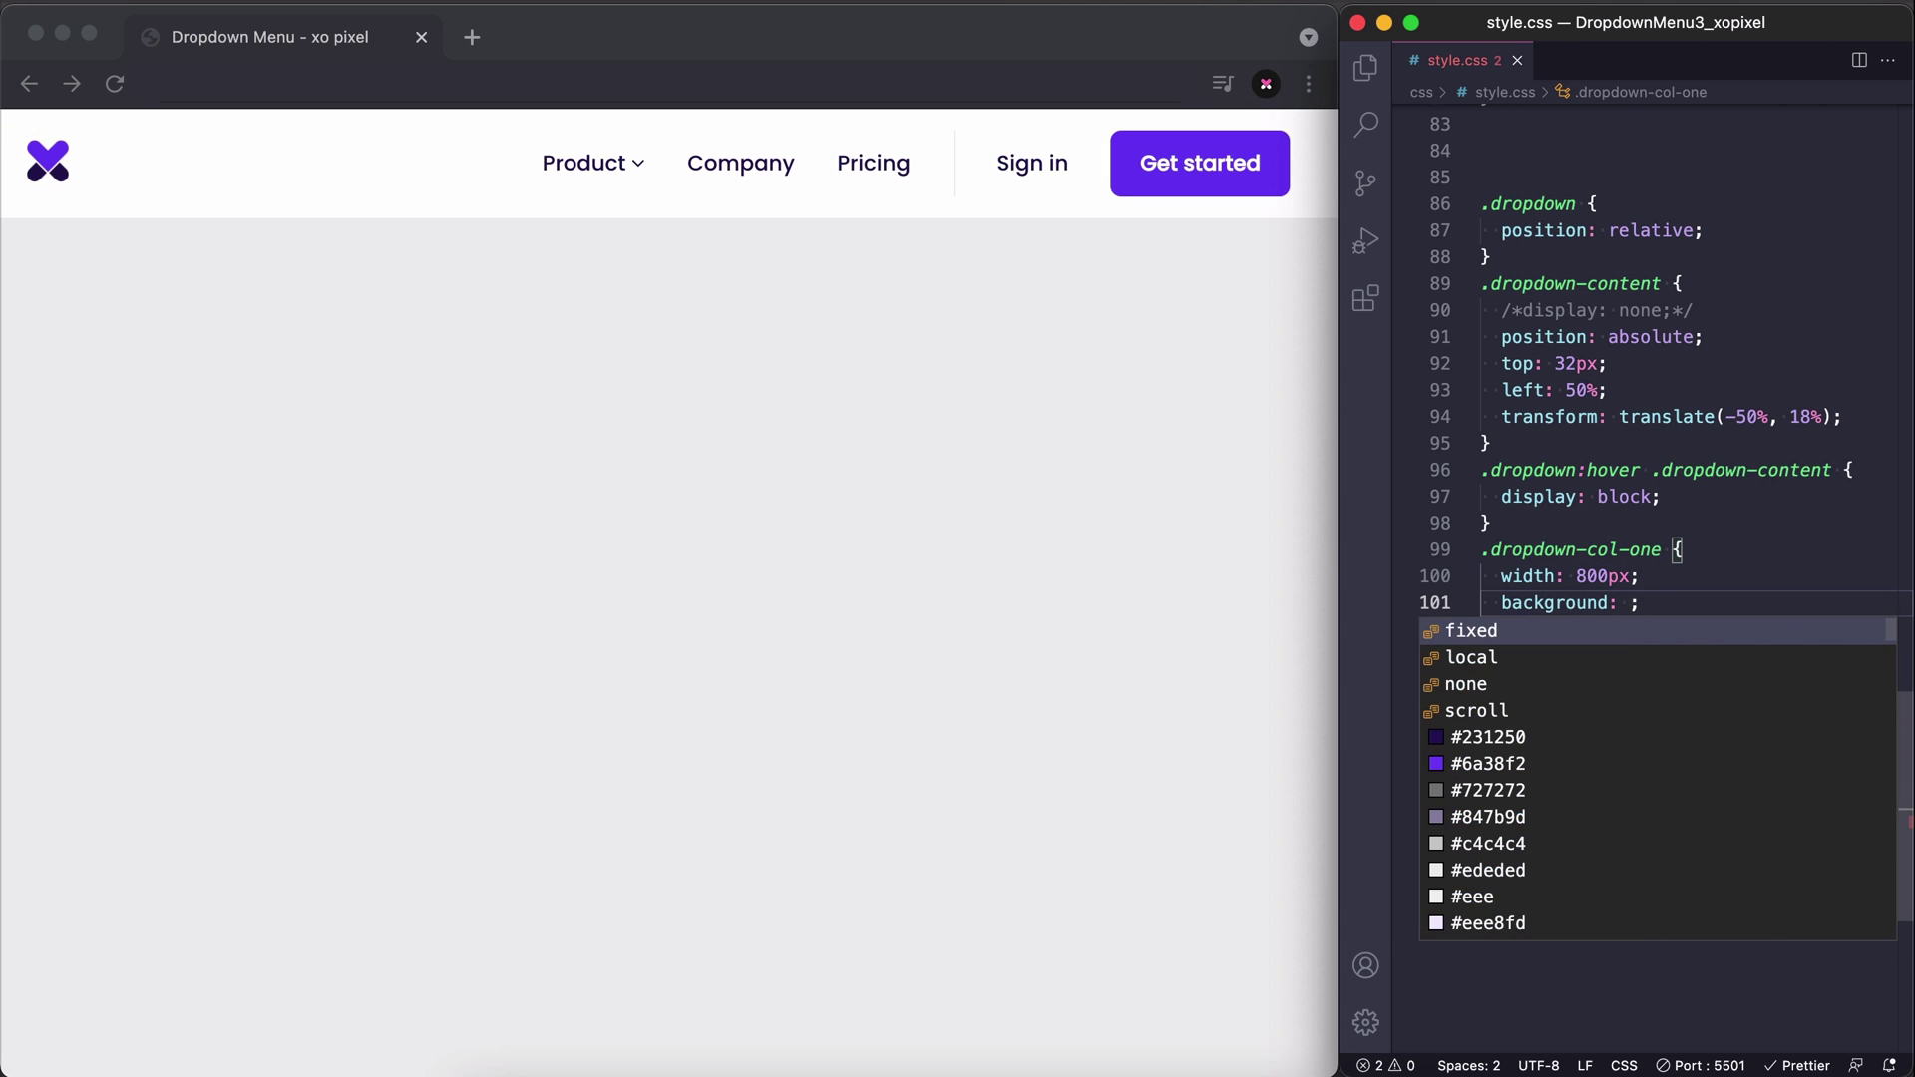
pyautogui.write('var(--xopixel')
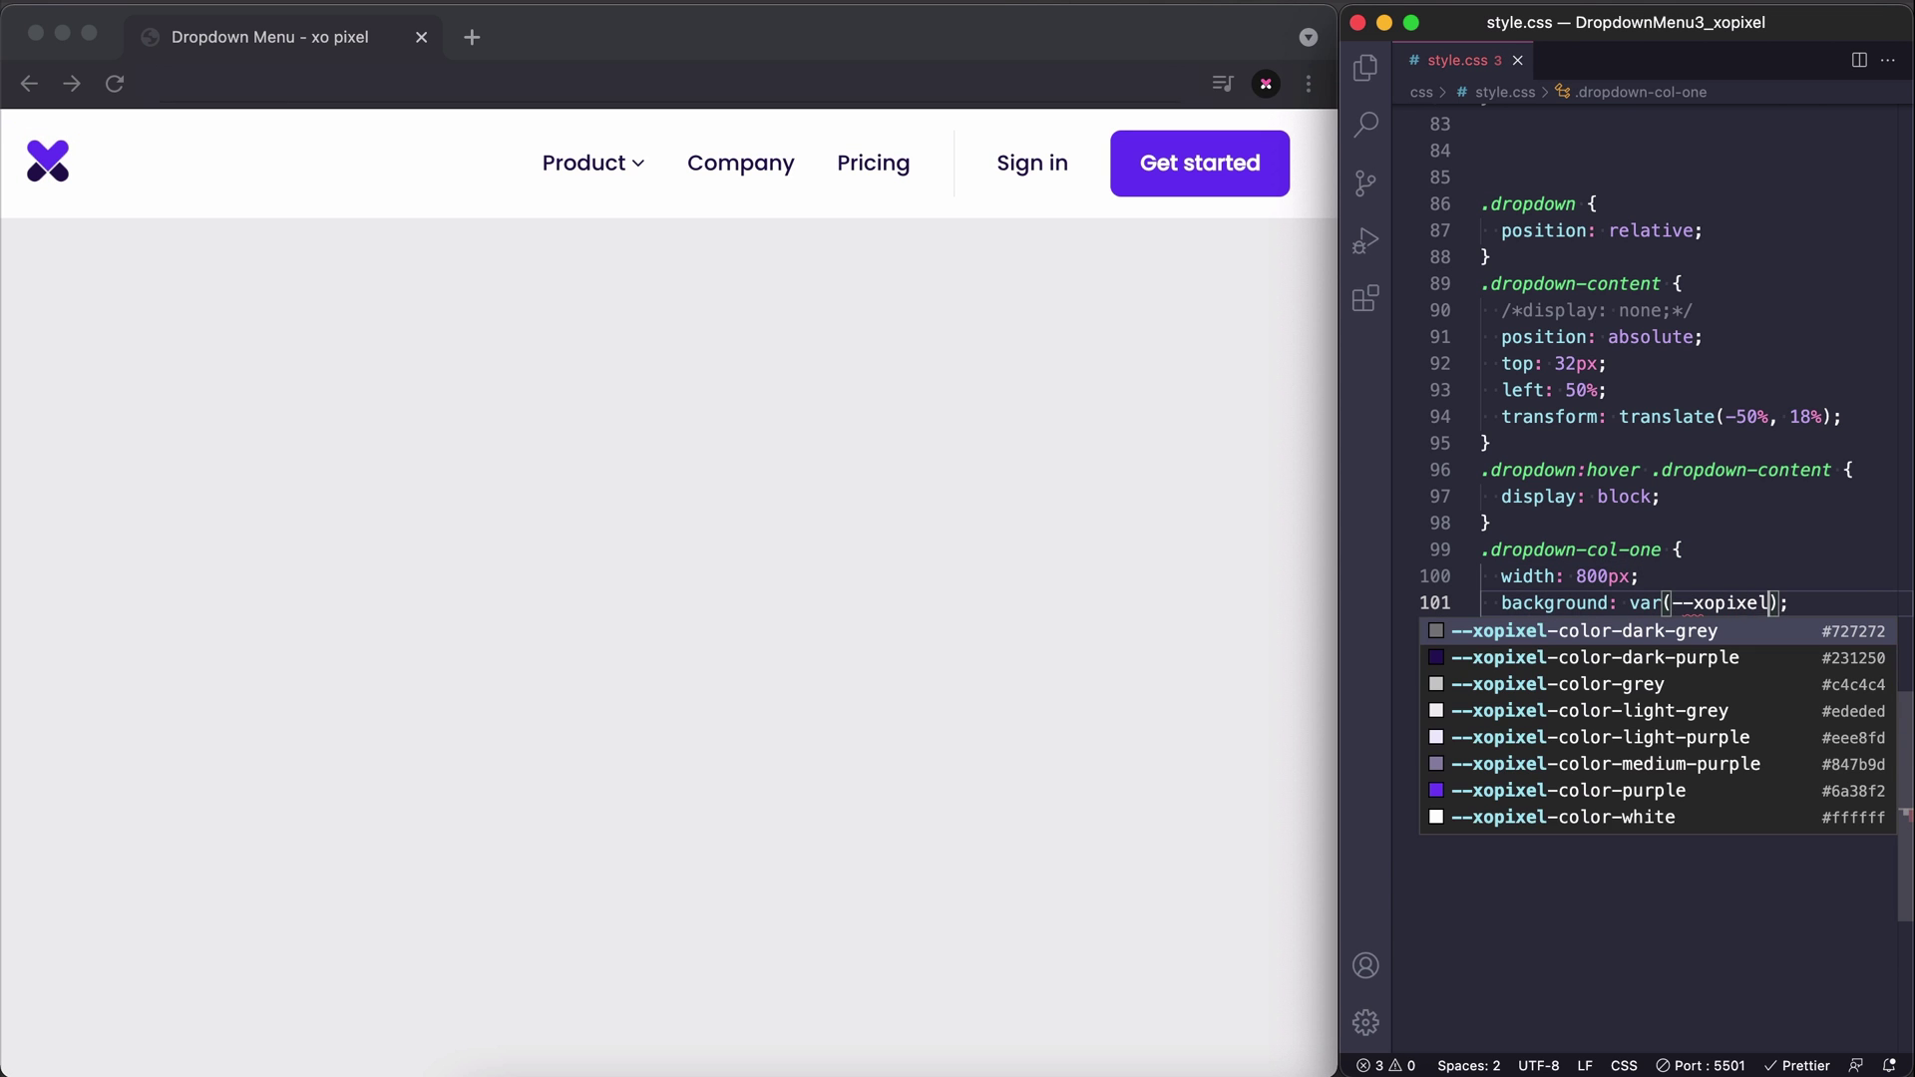
pyautogui.write('-x')
pyautogui.press('BackSpace')
pyautogui.write('col')
pyautogui.write('or-w')
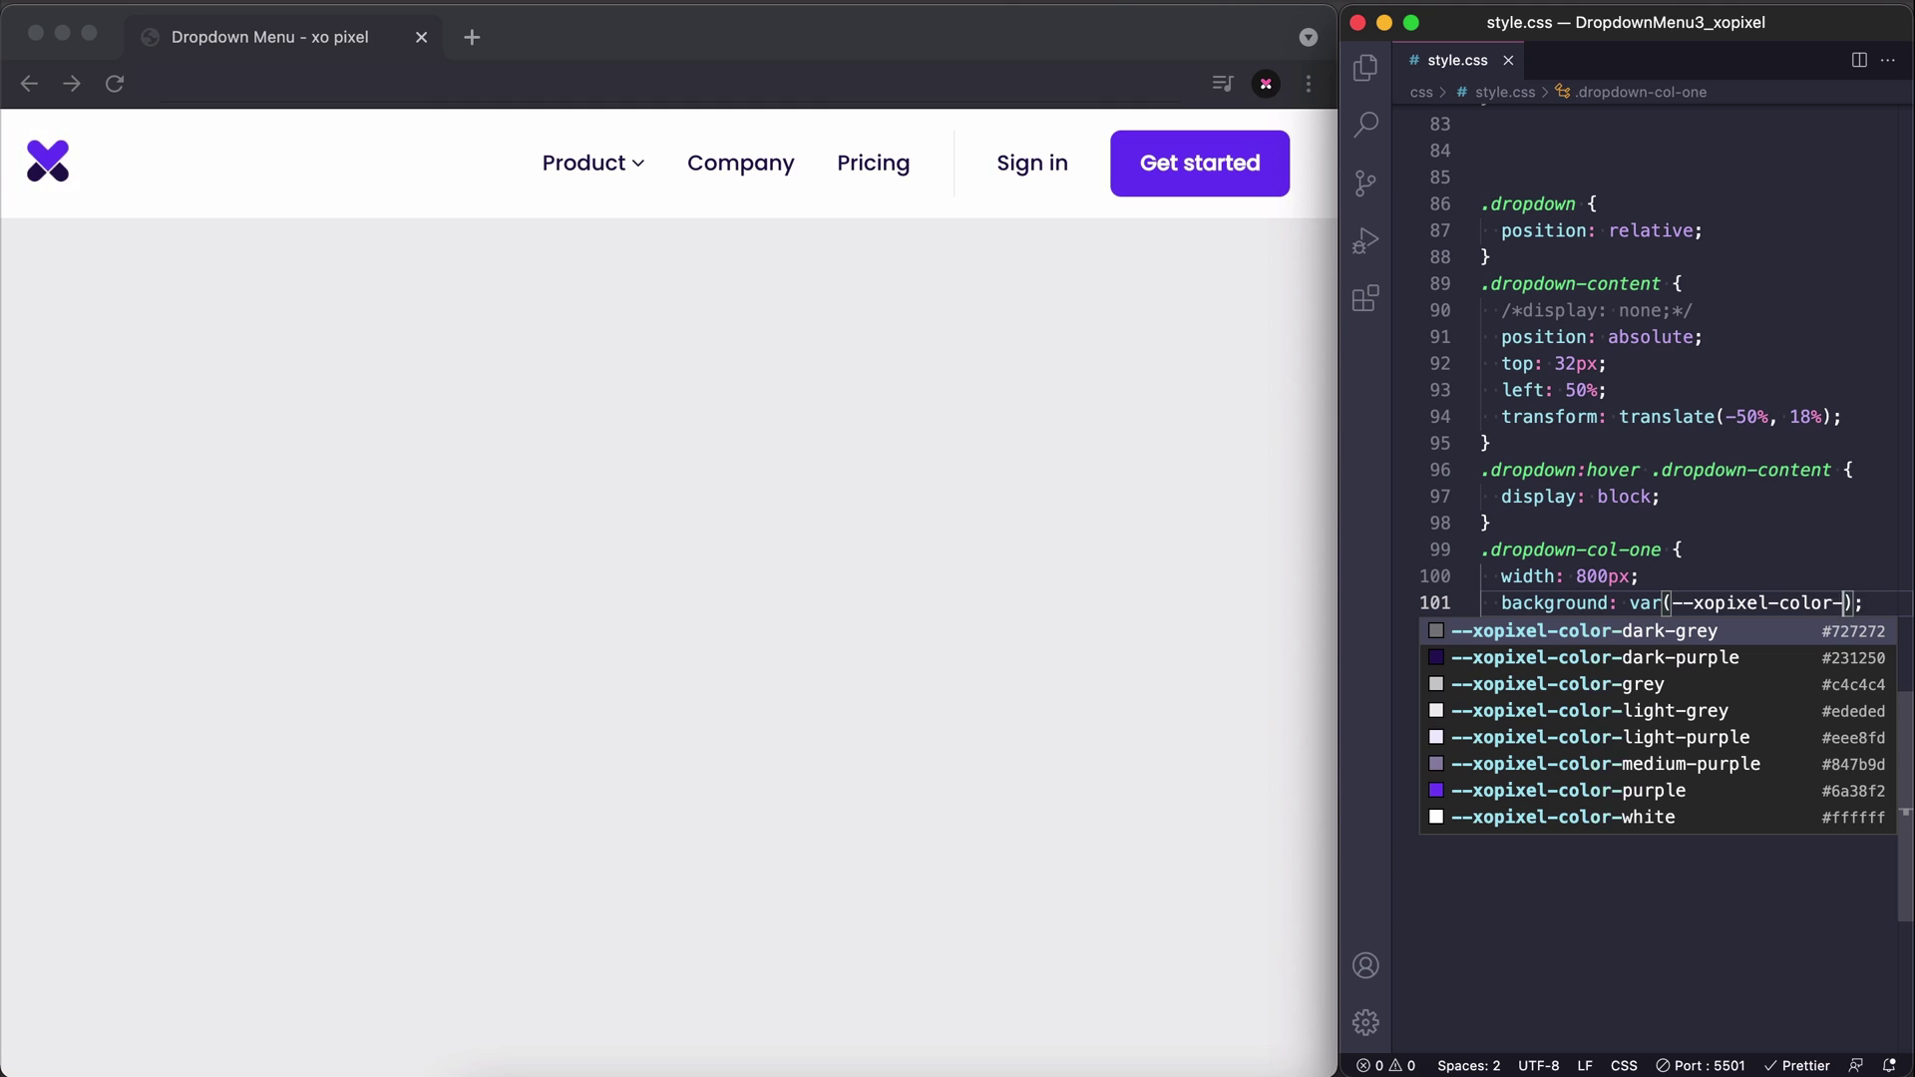
pyautogui.write('hite')
pyautogui.press('Escape')
pyautogui.press('End')
pyautogui.press('Return')
pyautogui.write('dis')
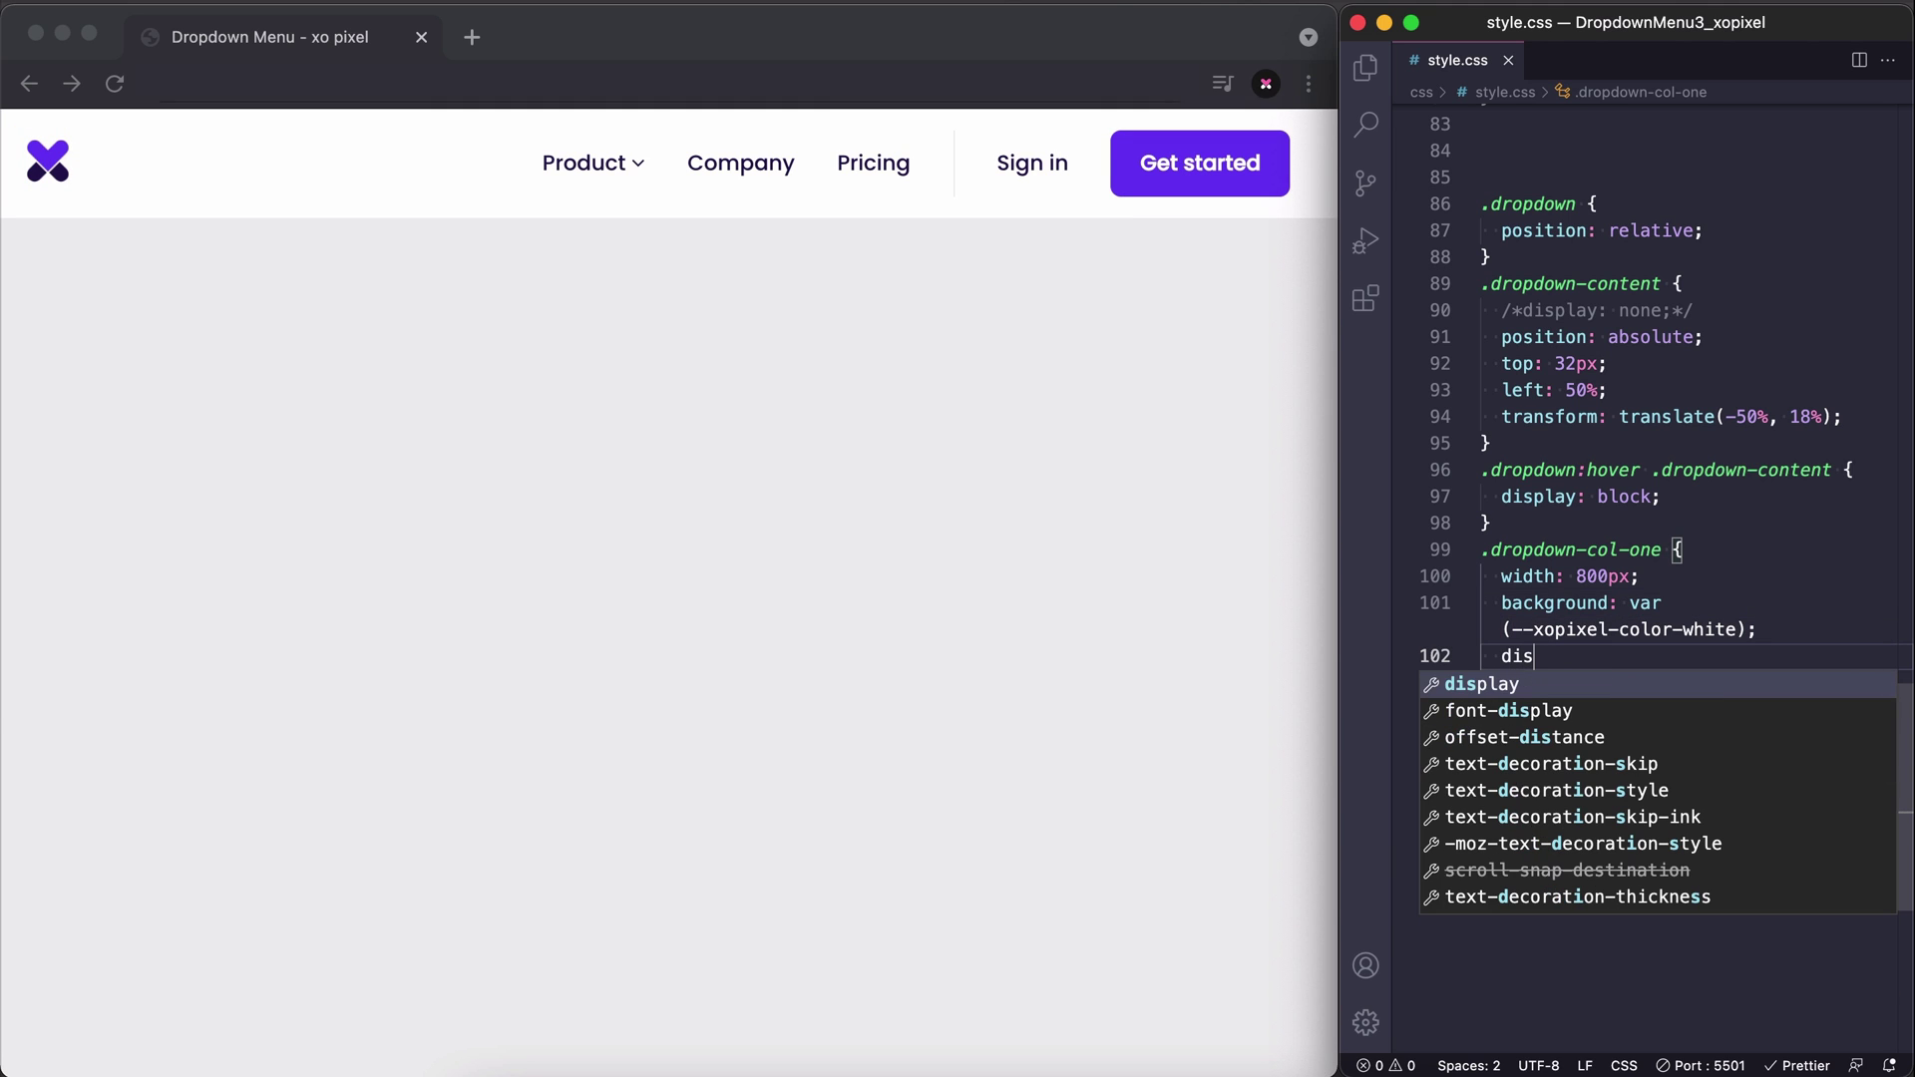
pyautogui.write('play: grid;')
pyautogui.press('Right')
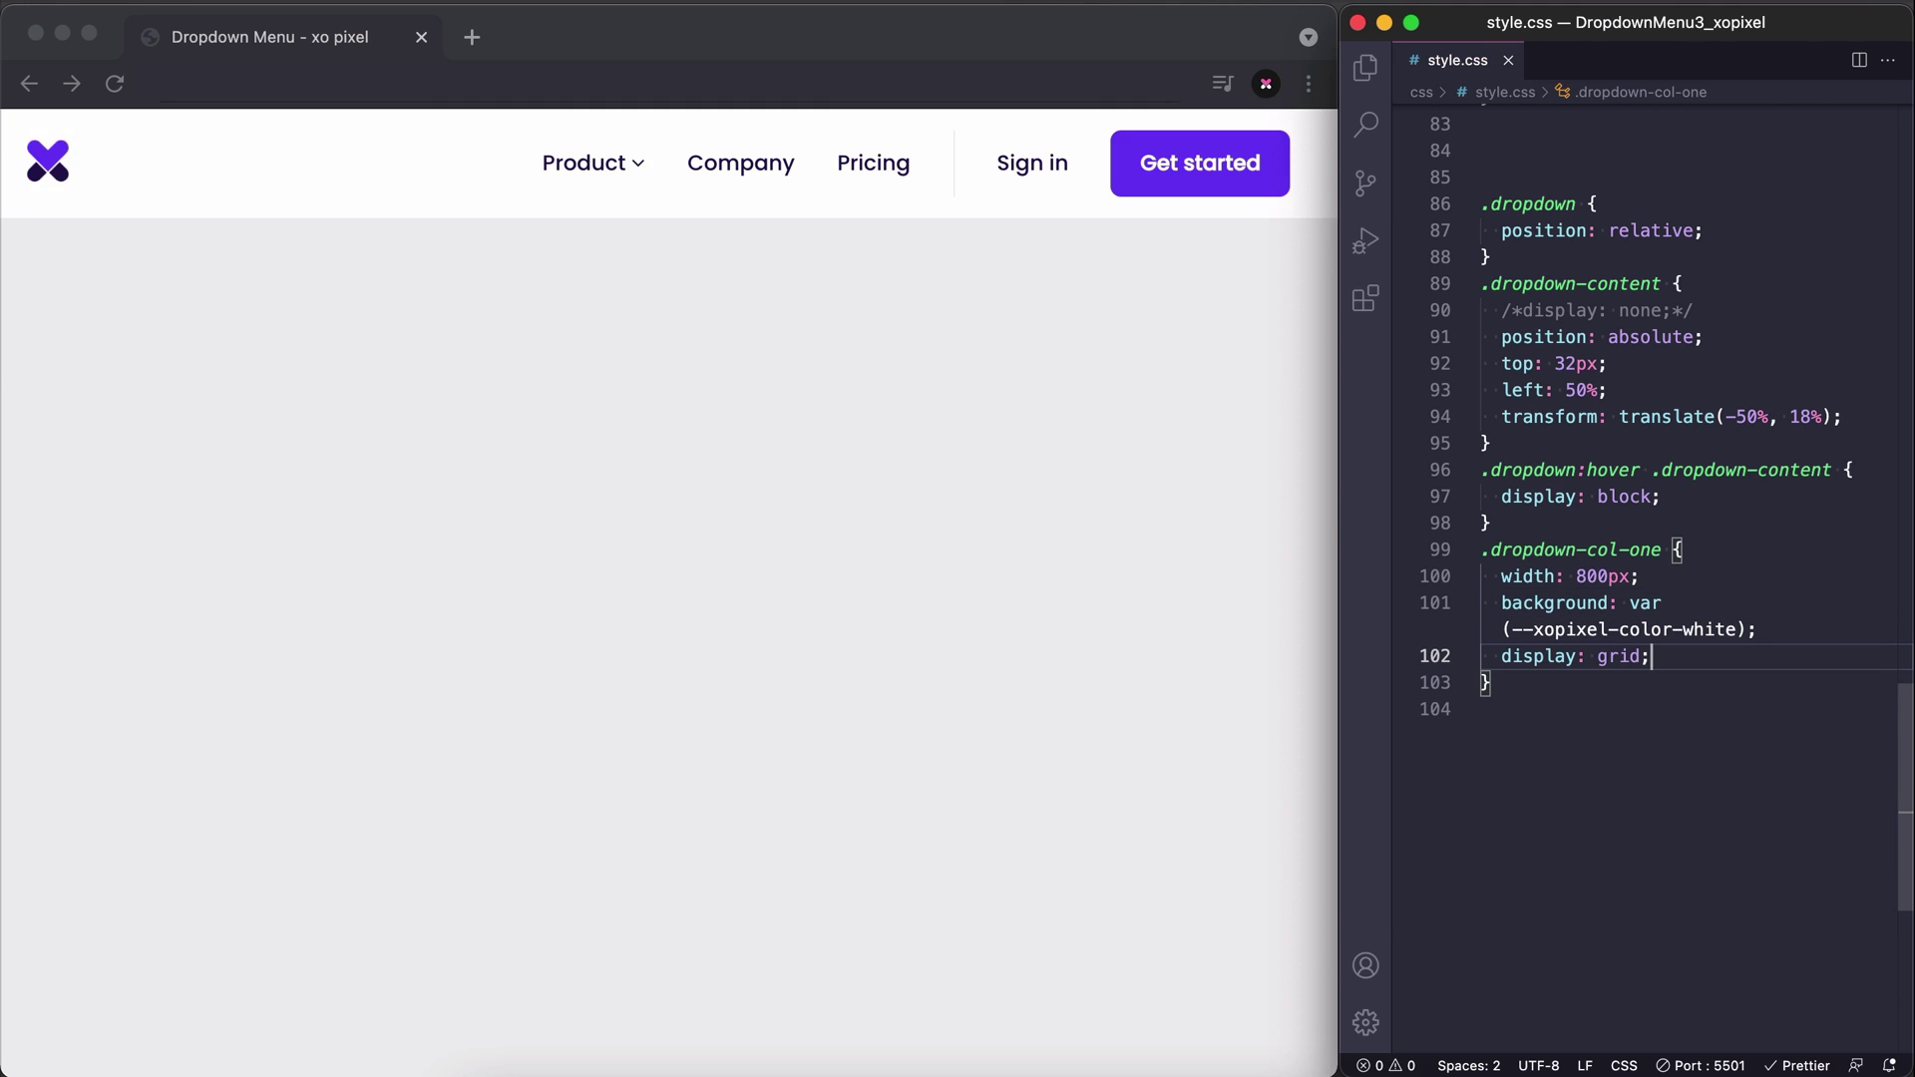
pyautogui.press('Return')
pyautogui.write('grid')
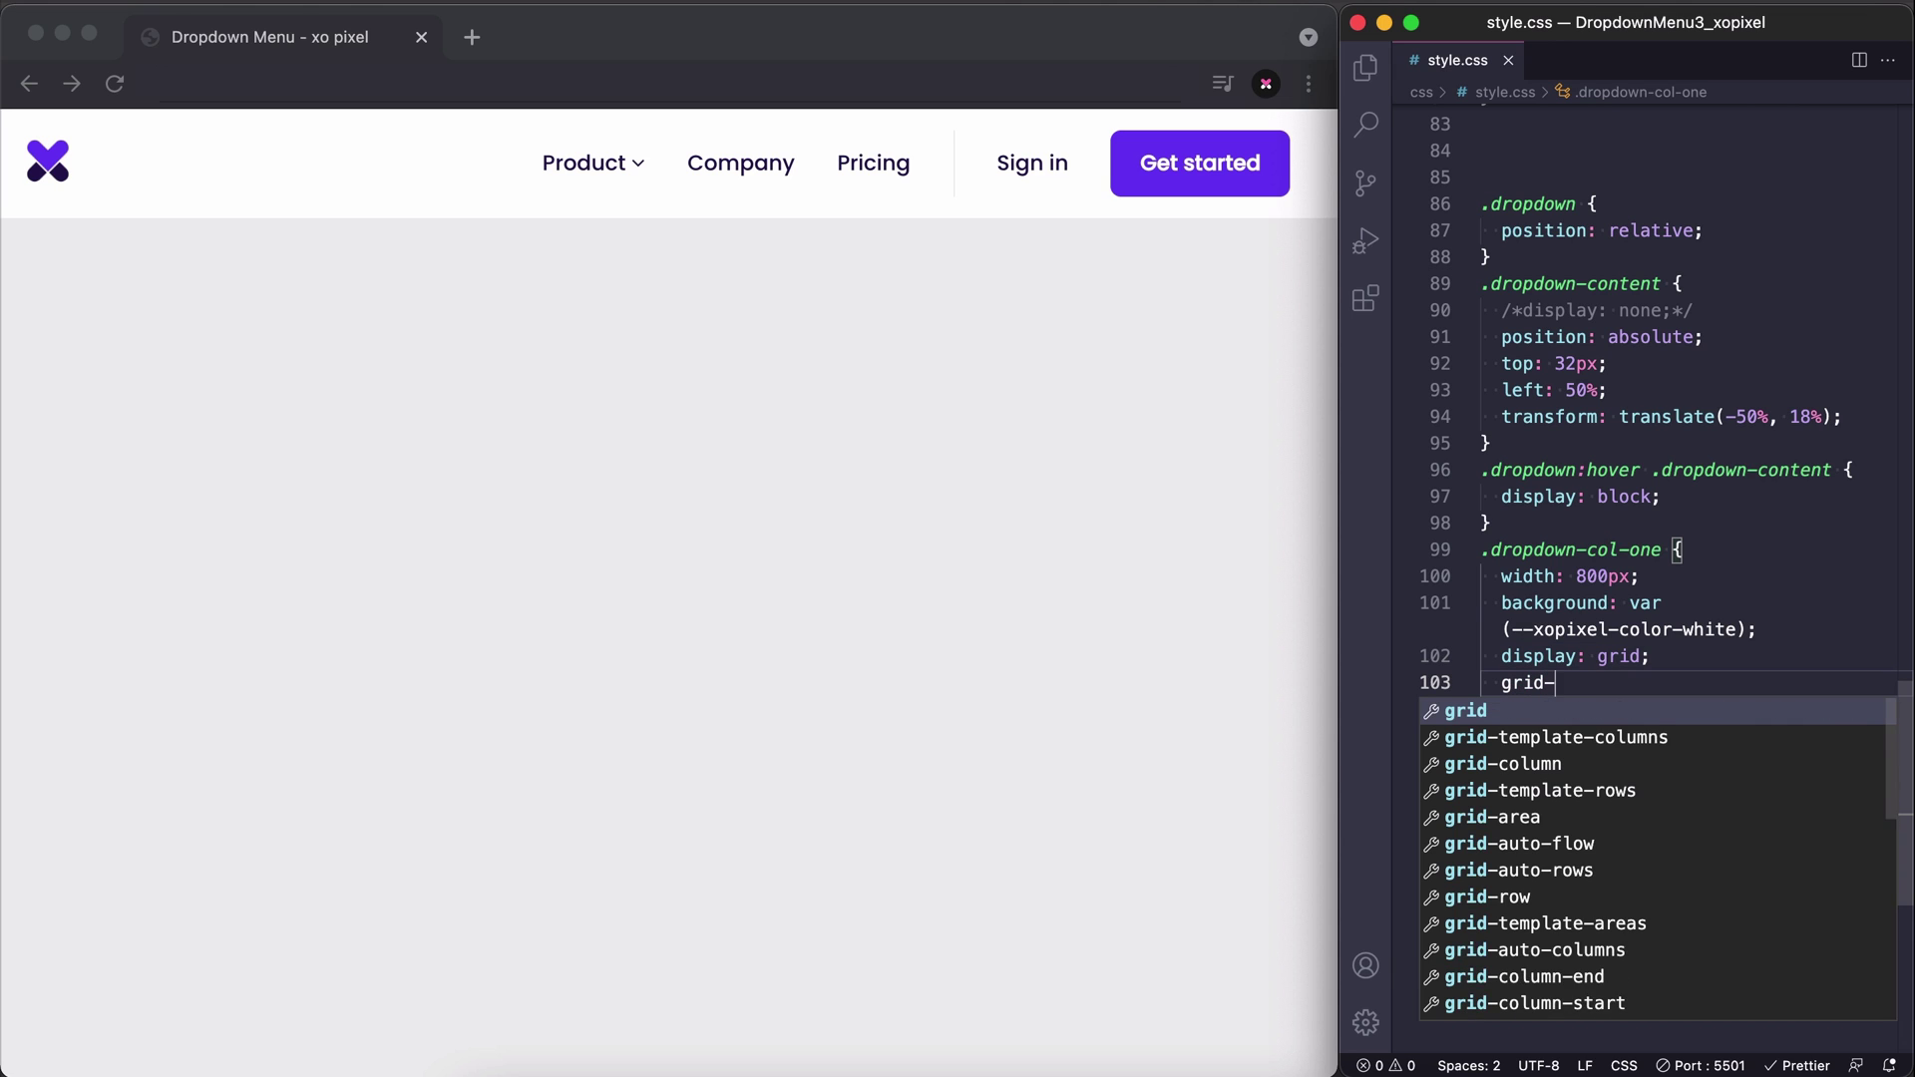
pyautogui.write('-tem')
pyautogui.press('Tab')
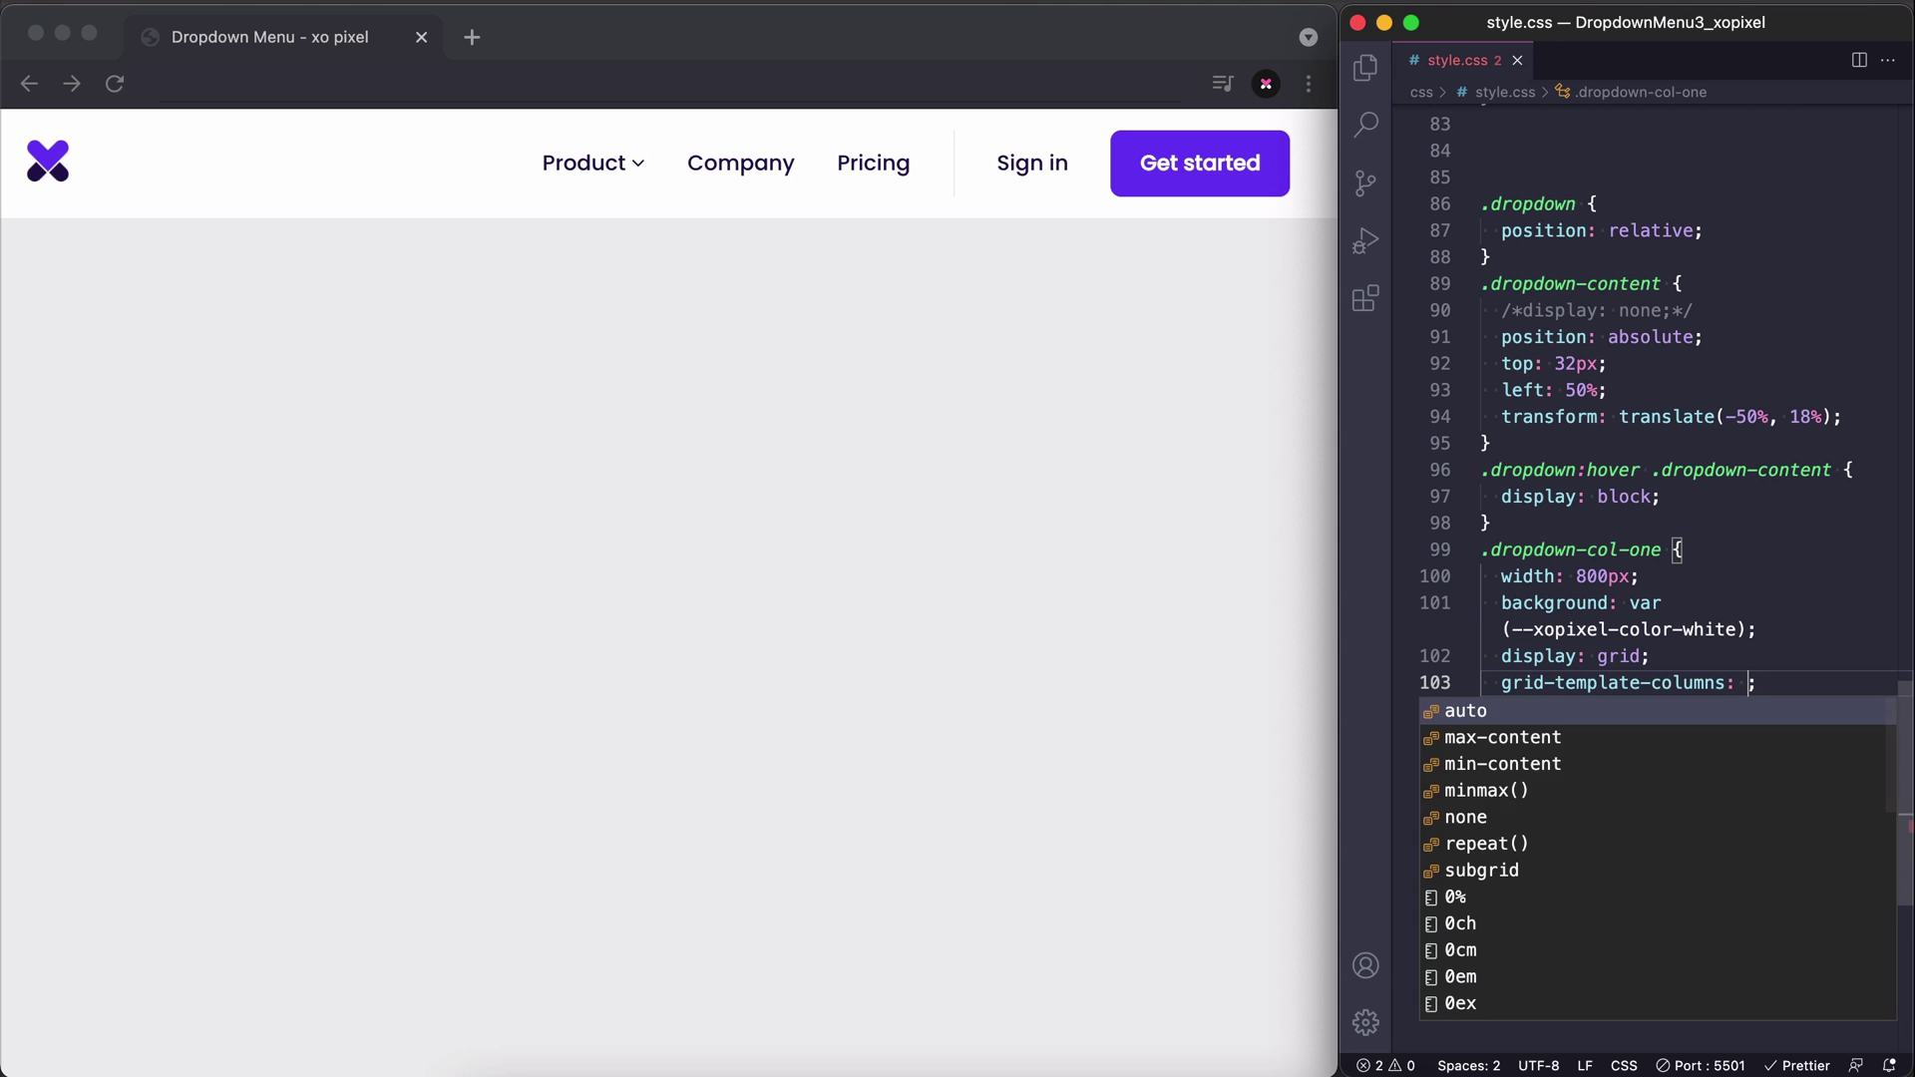
pyautogui.write('1fr 1fr')
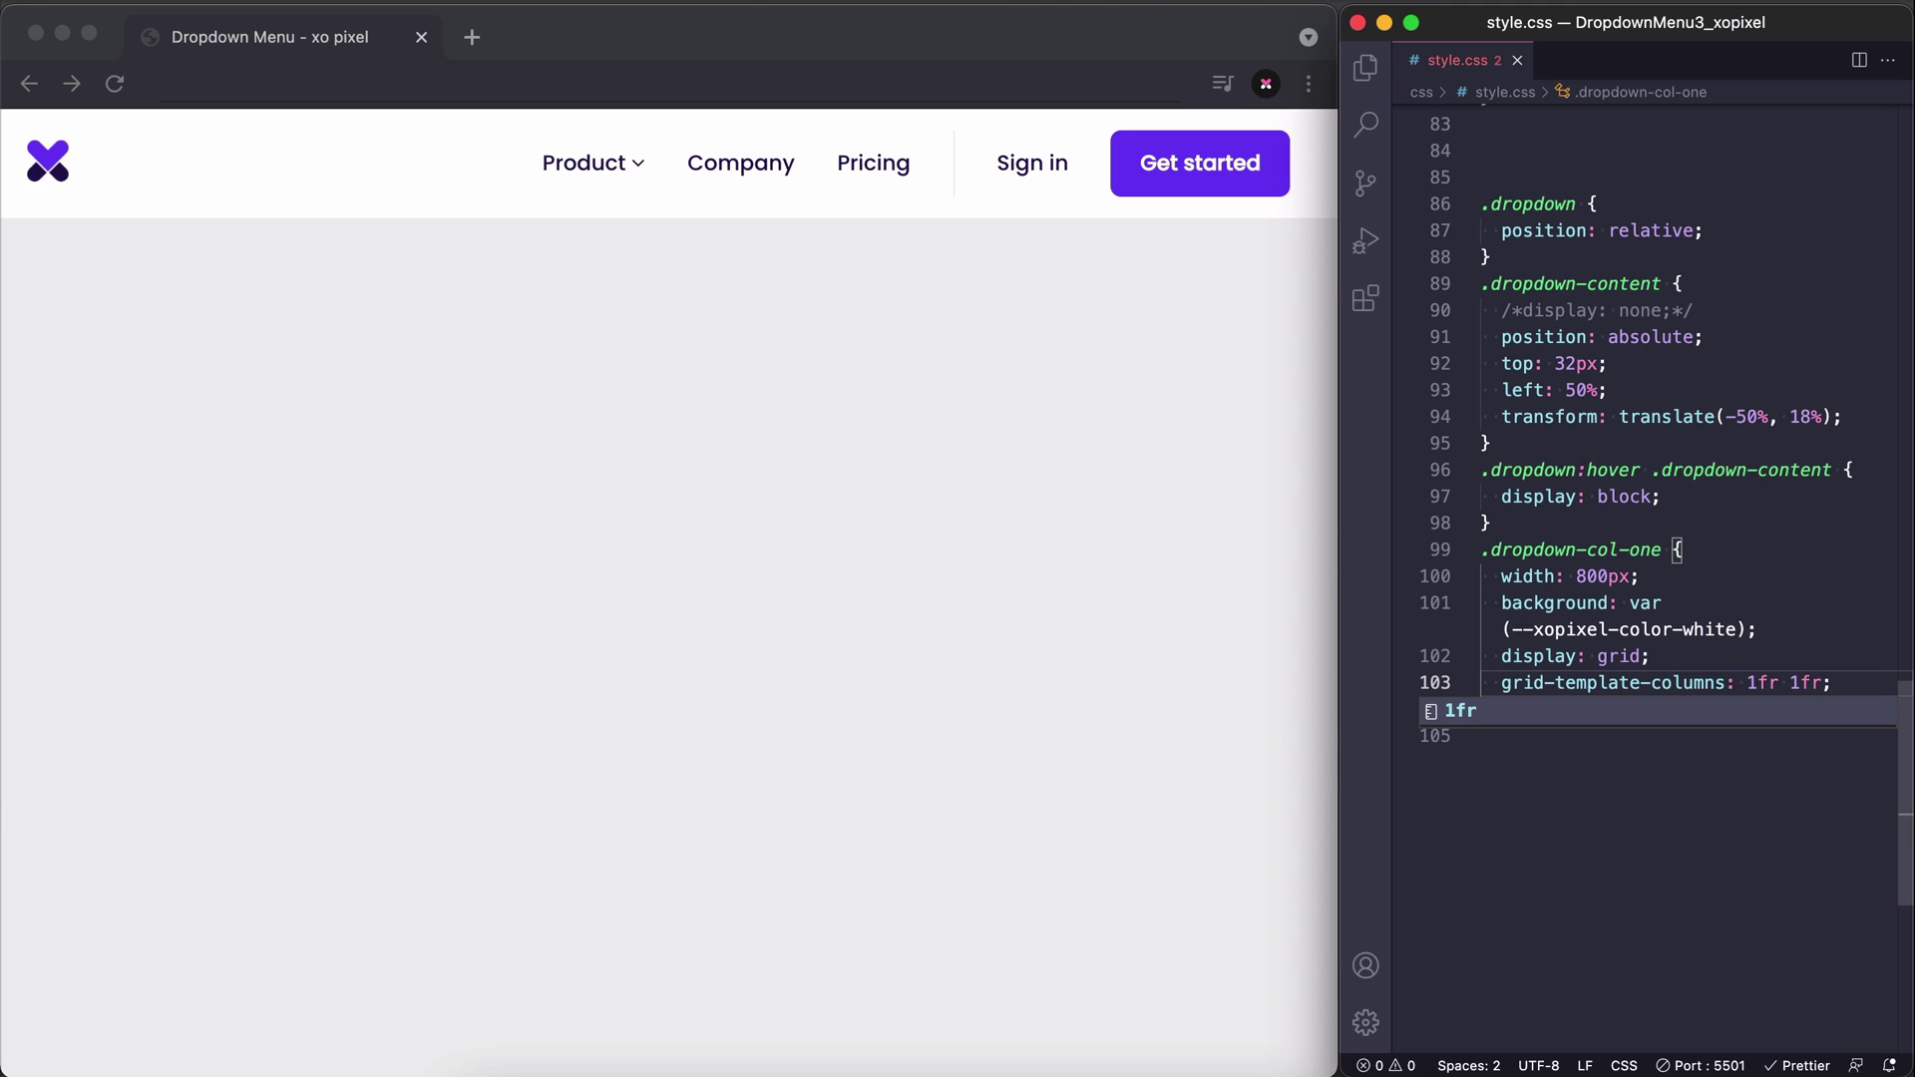
pyautogui.press('super+s')
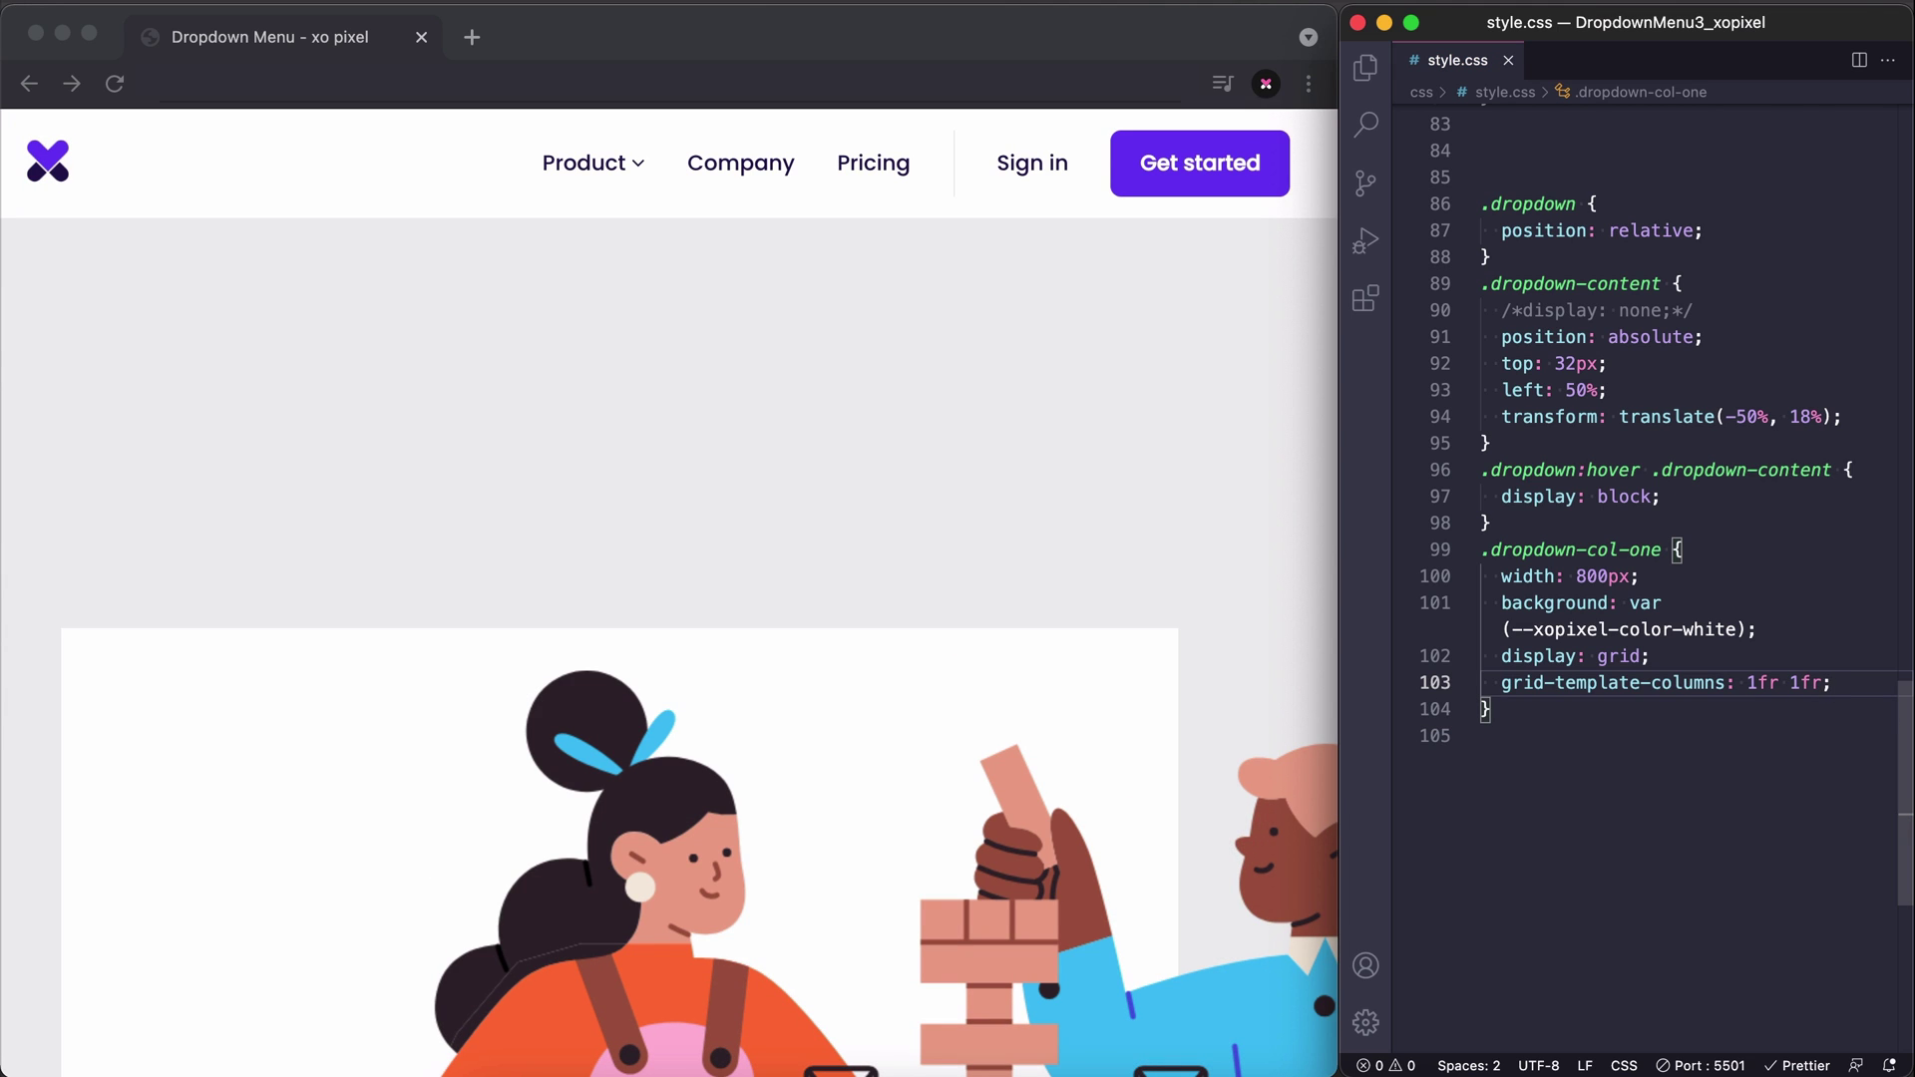
# Add a 2rem gap, 2rem padding and 8px border radius to .dropdown-col-one.
pyautogui.press('Return')
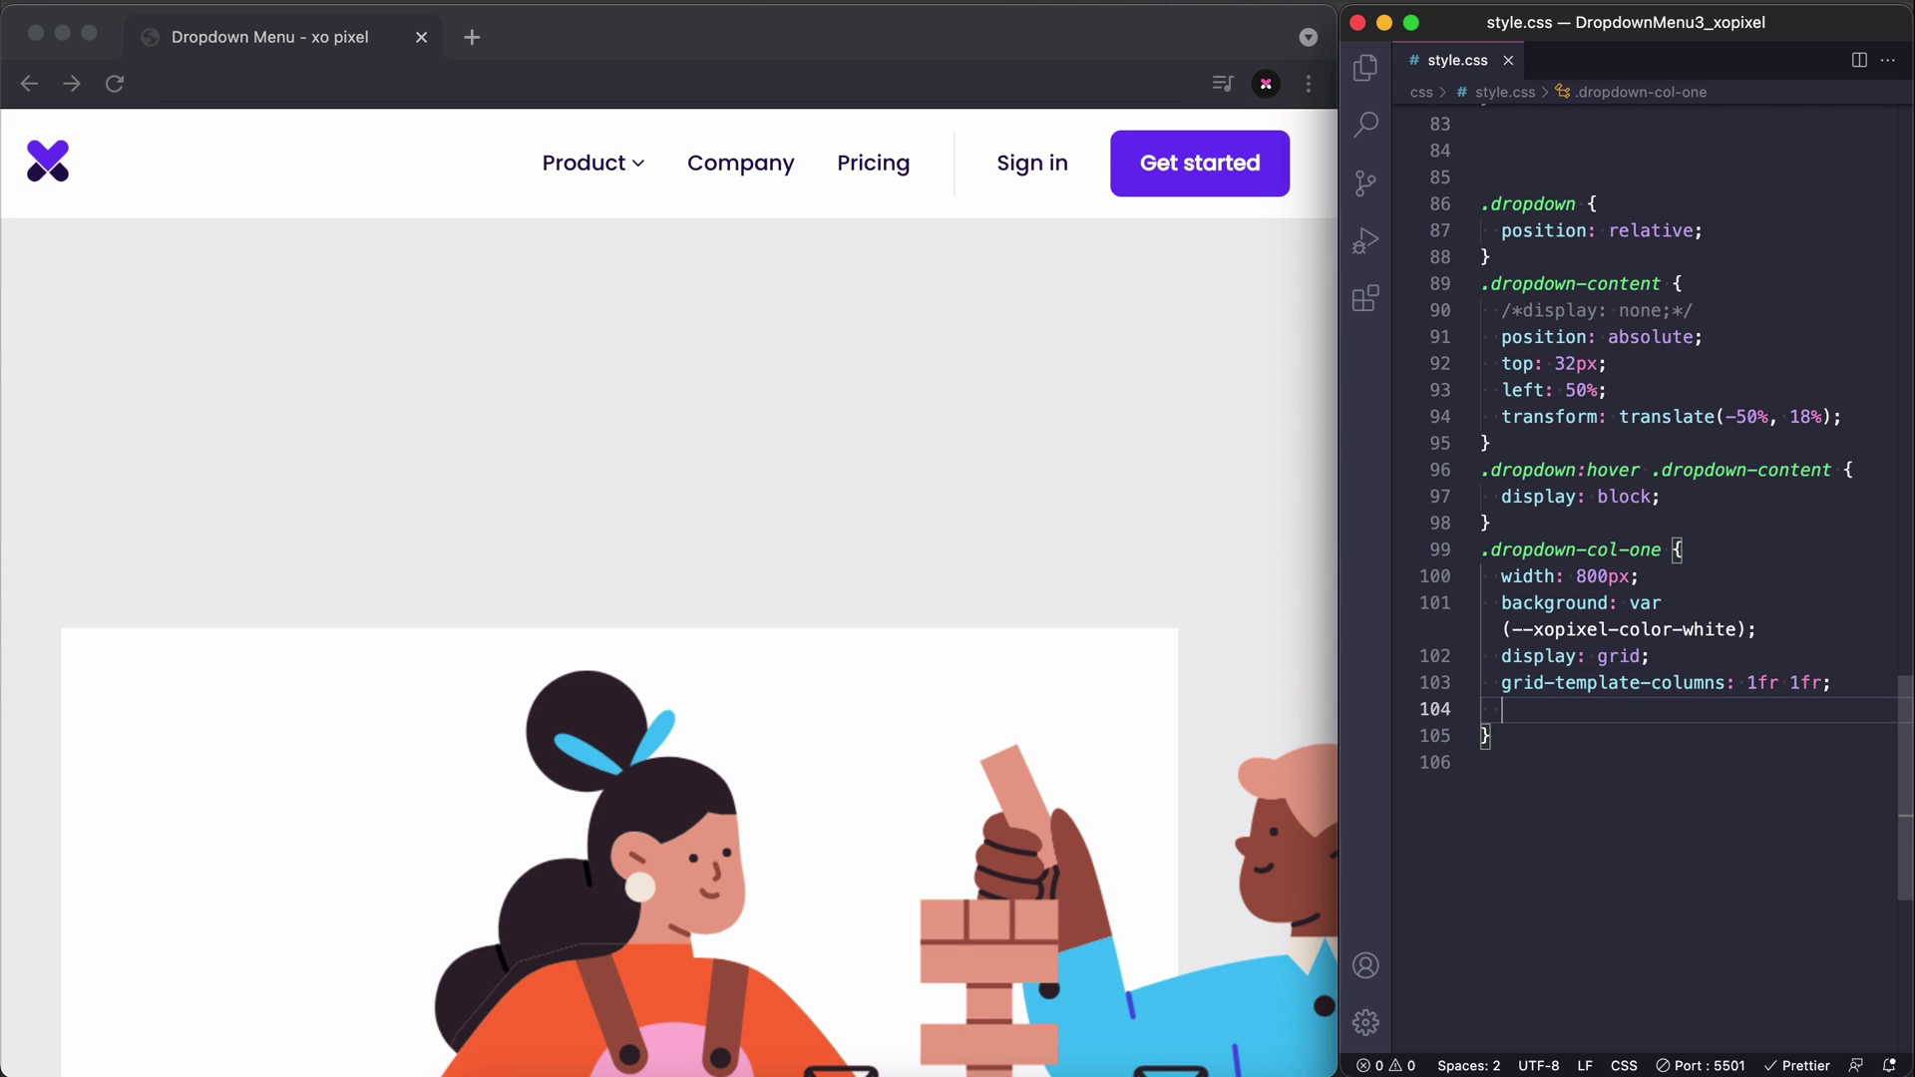
pyautogui.write('gap')
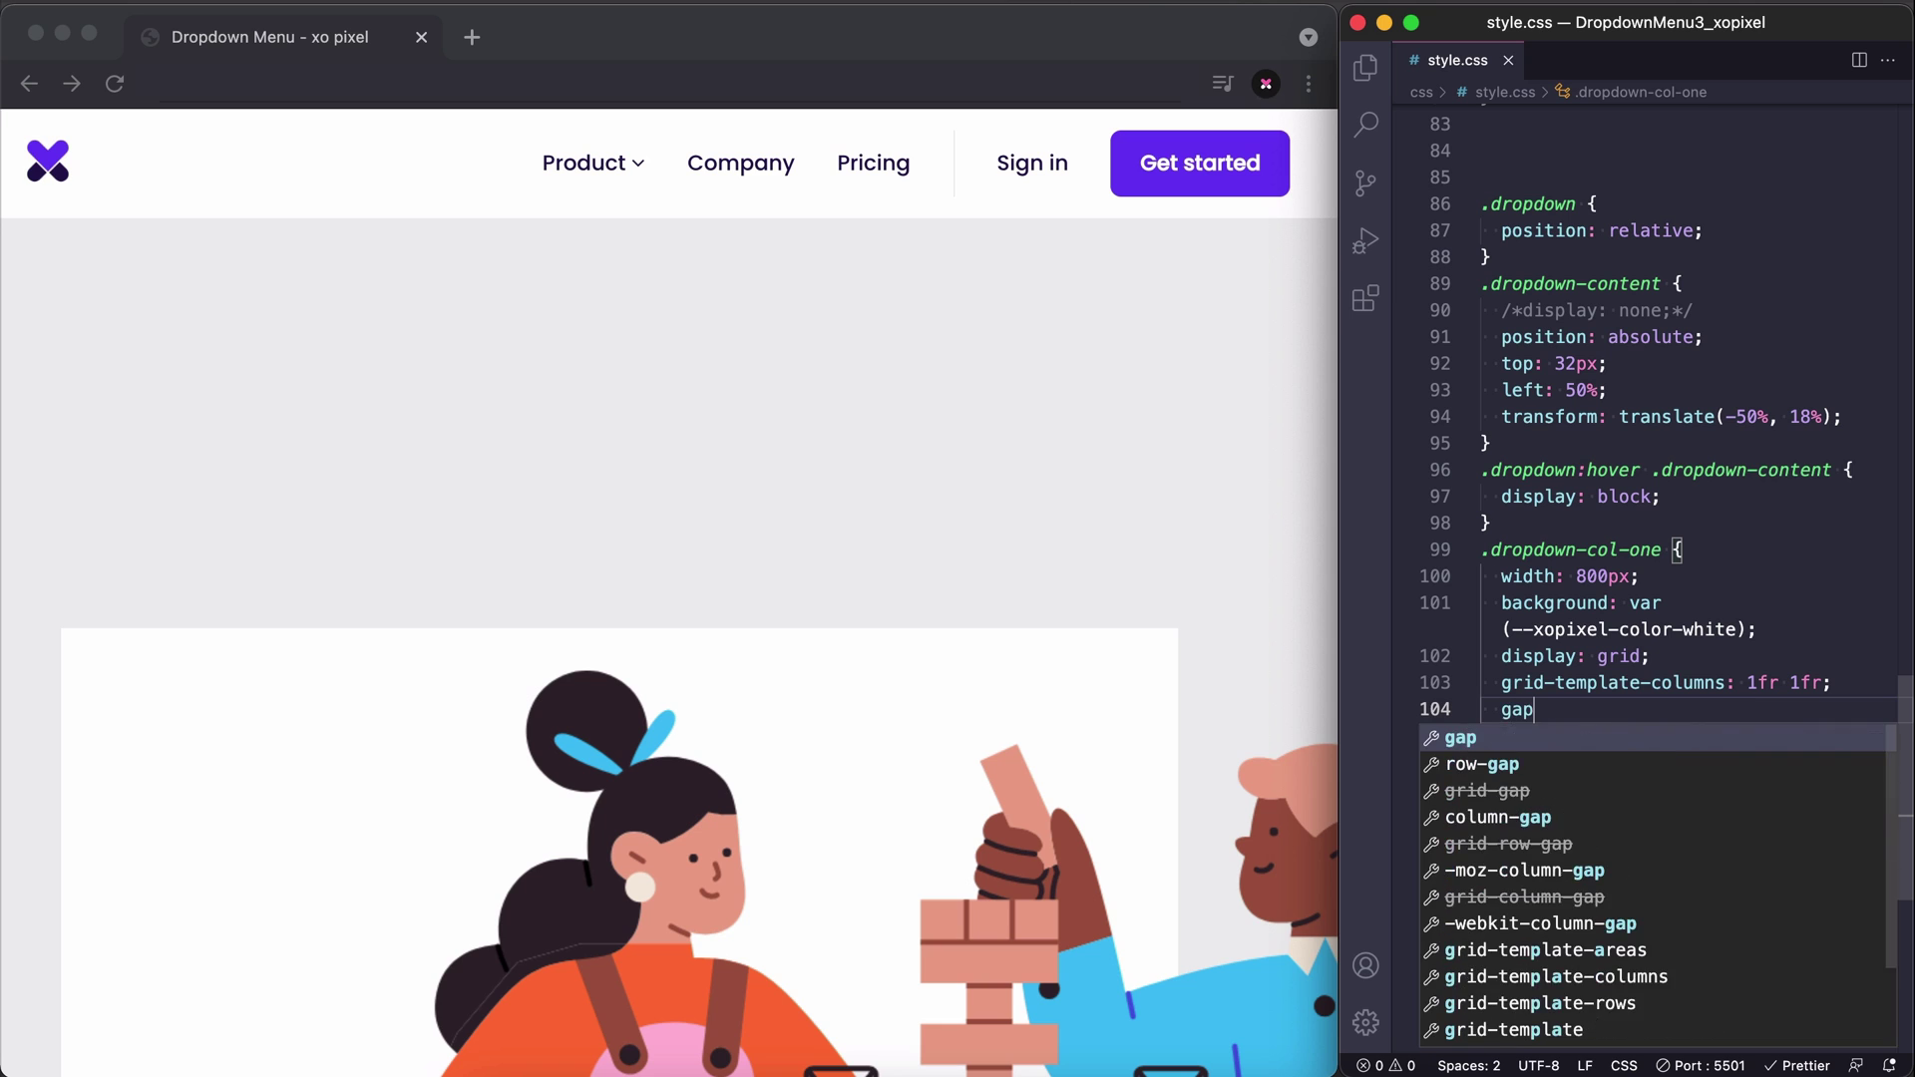
pyautogui.write(': ;')
pyautogui.press('Left')
pyautogui.write('2rem')
pyautogui.press('super+s')
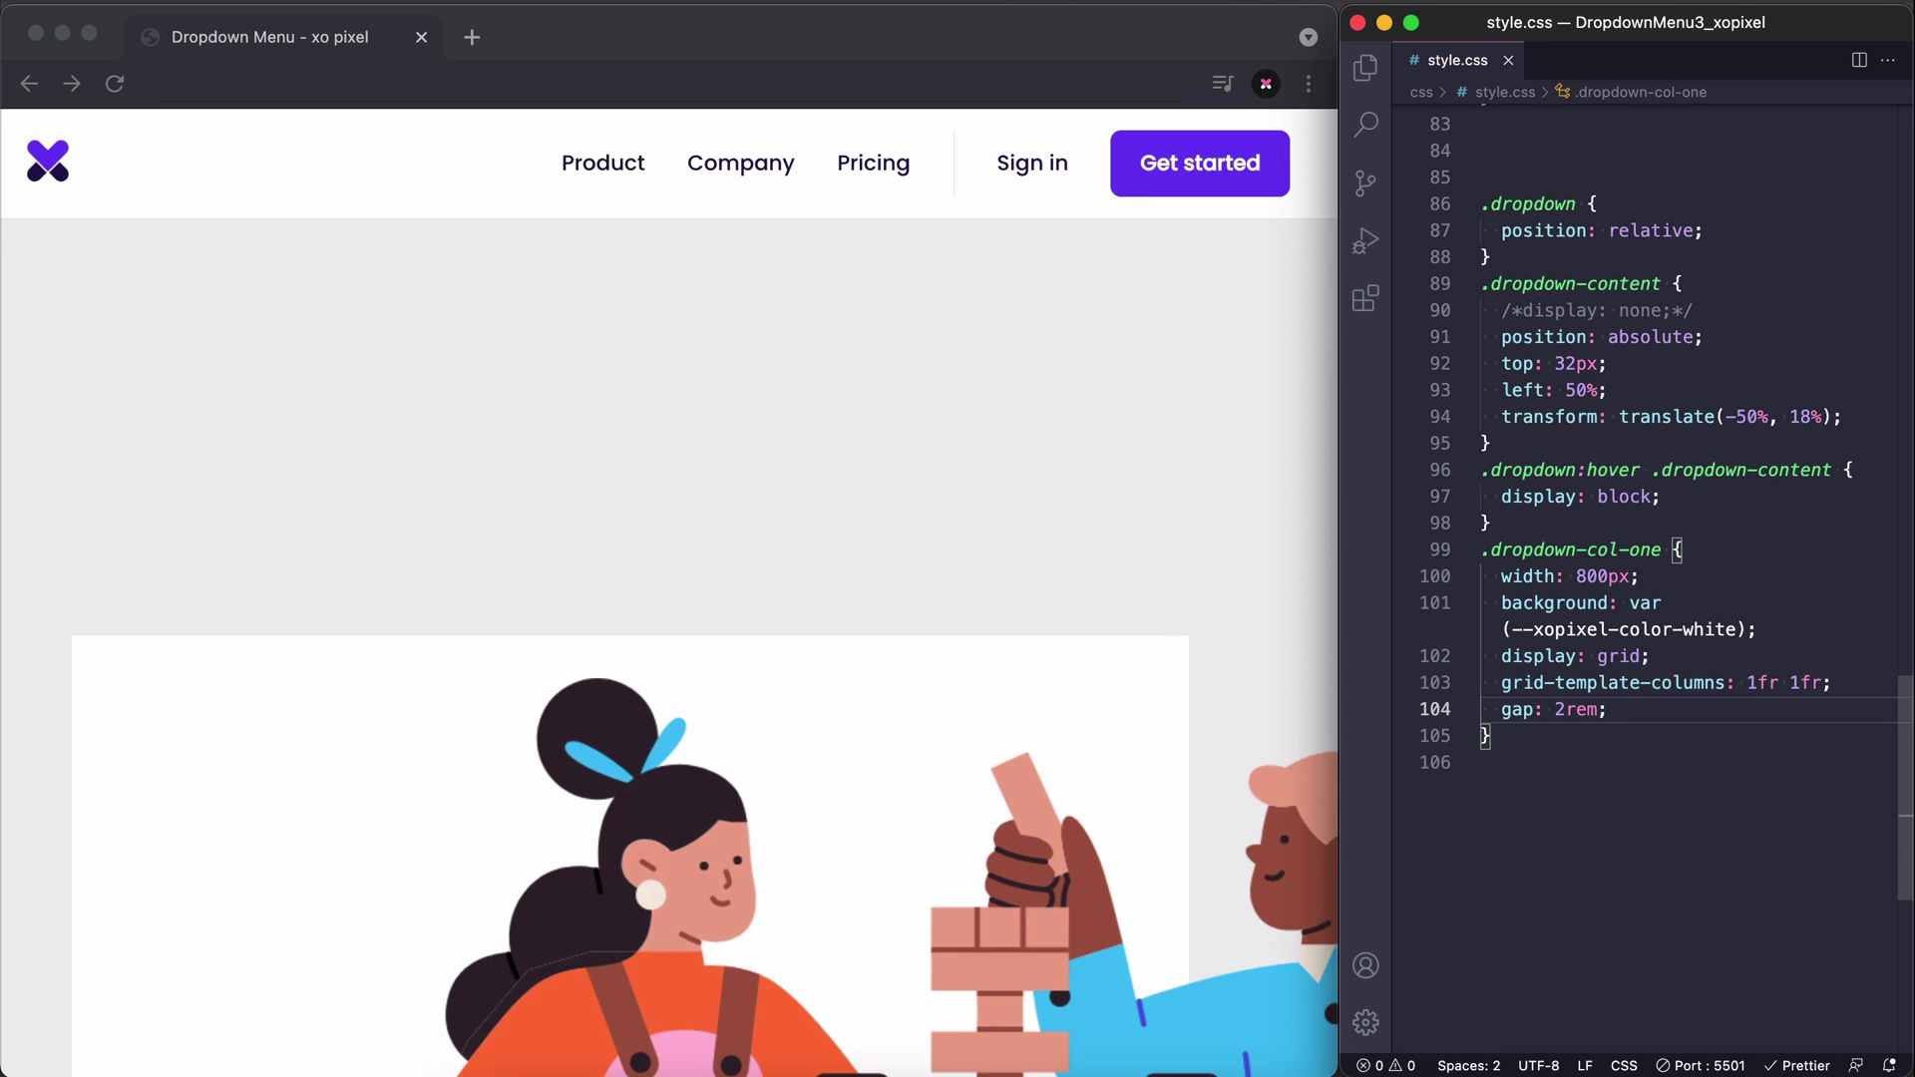
pyautogui.press('End')
pyautogui.press('Return')
pyautogui.write('padd')
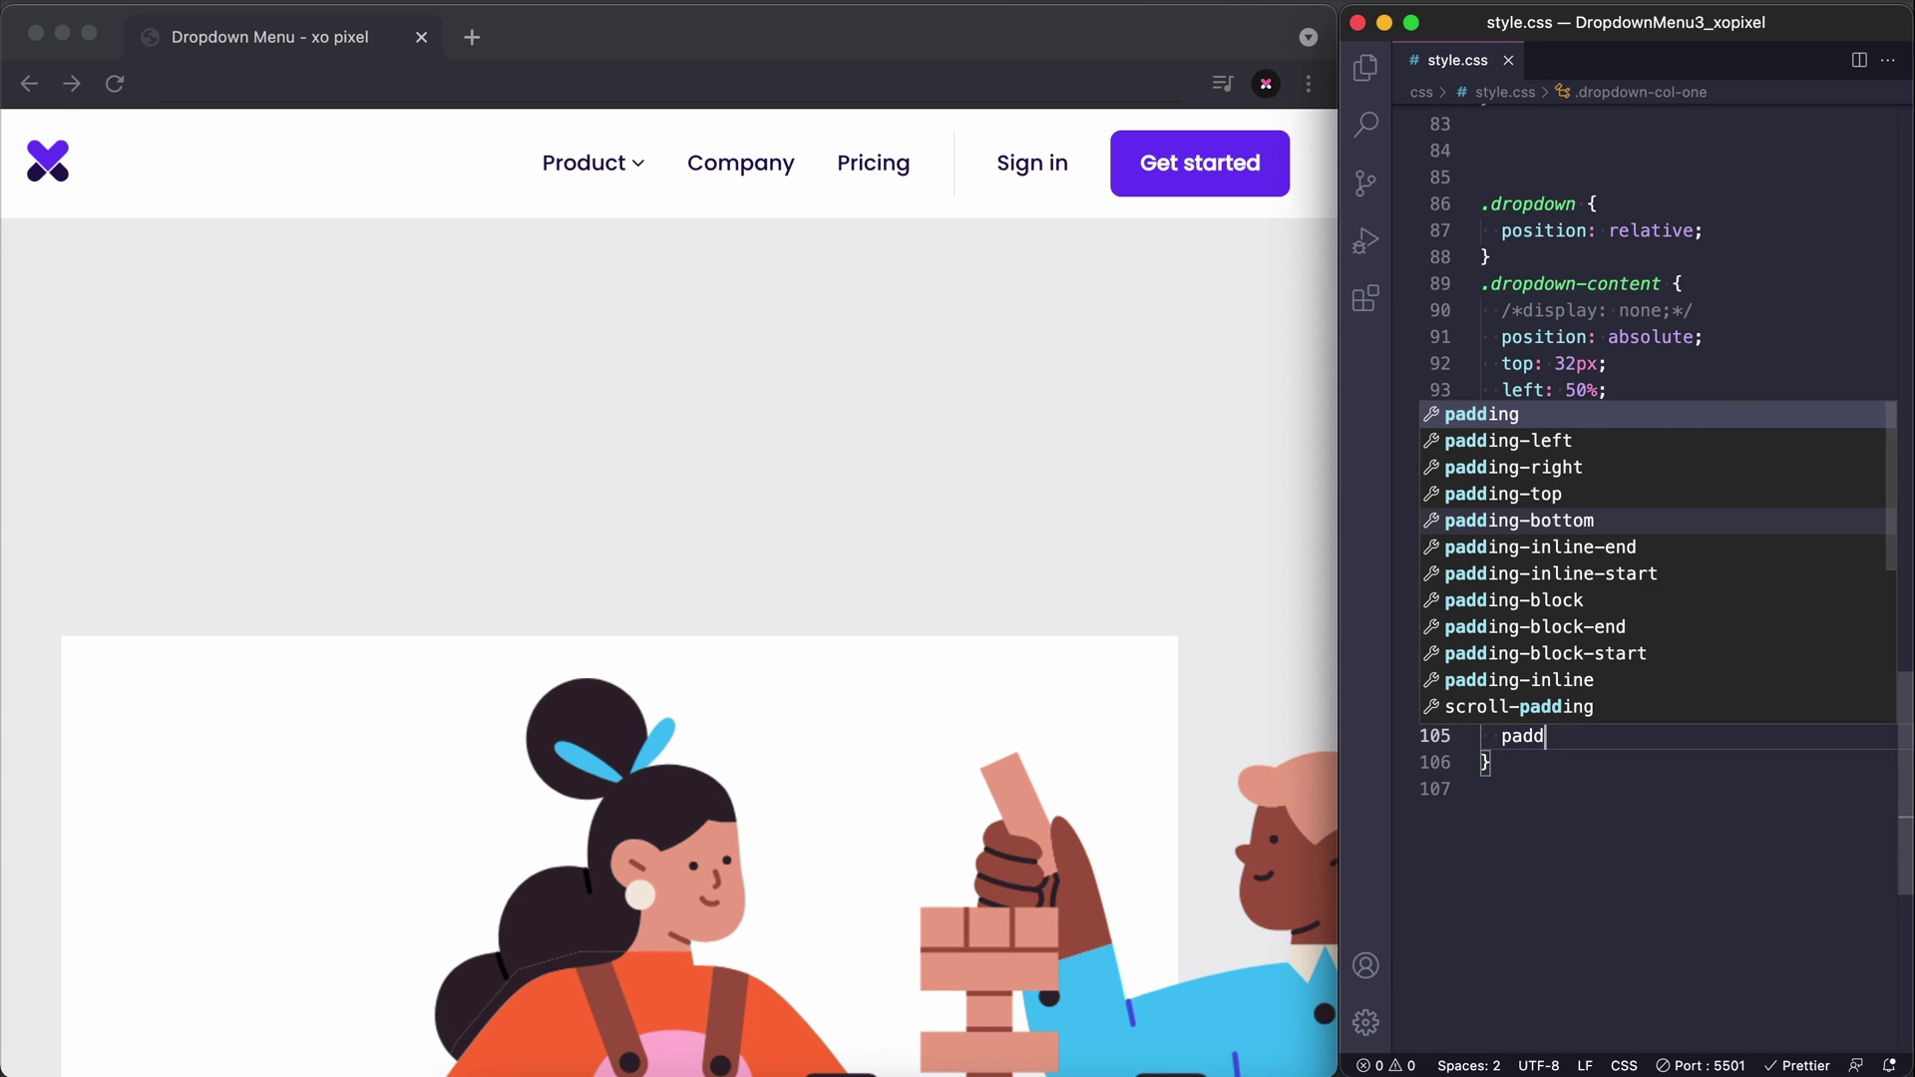
pyautogui.write('ing: ;')
pyautogui.press('Left')
pyautogui.write('2rem')
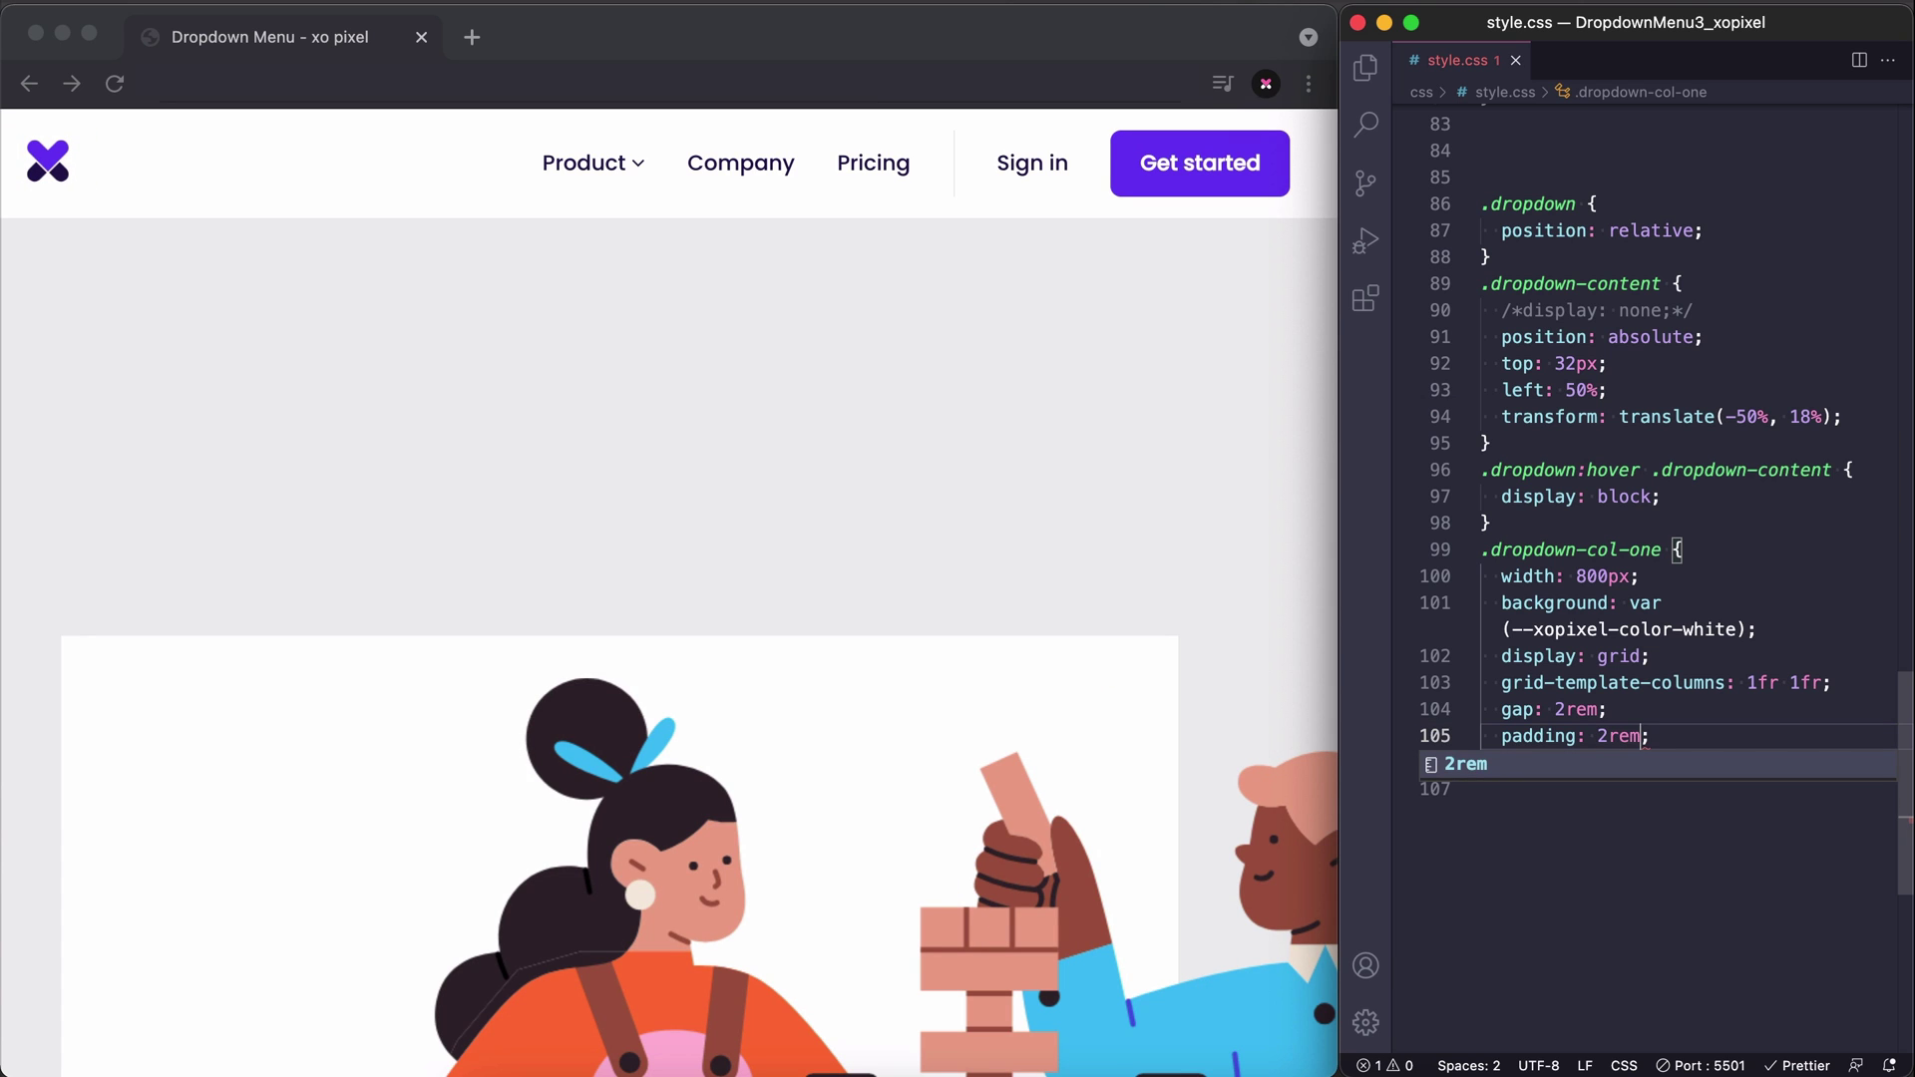
pyautogui.press('super+s')
pyautogui.press('End')
pyautogui.press('Return')
pyautogui.write('bor')
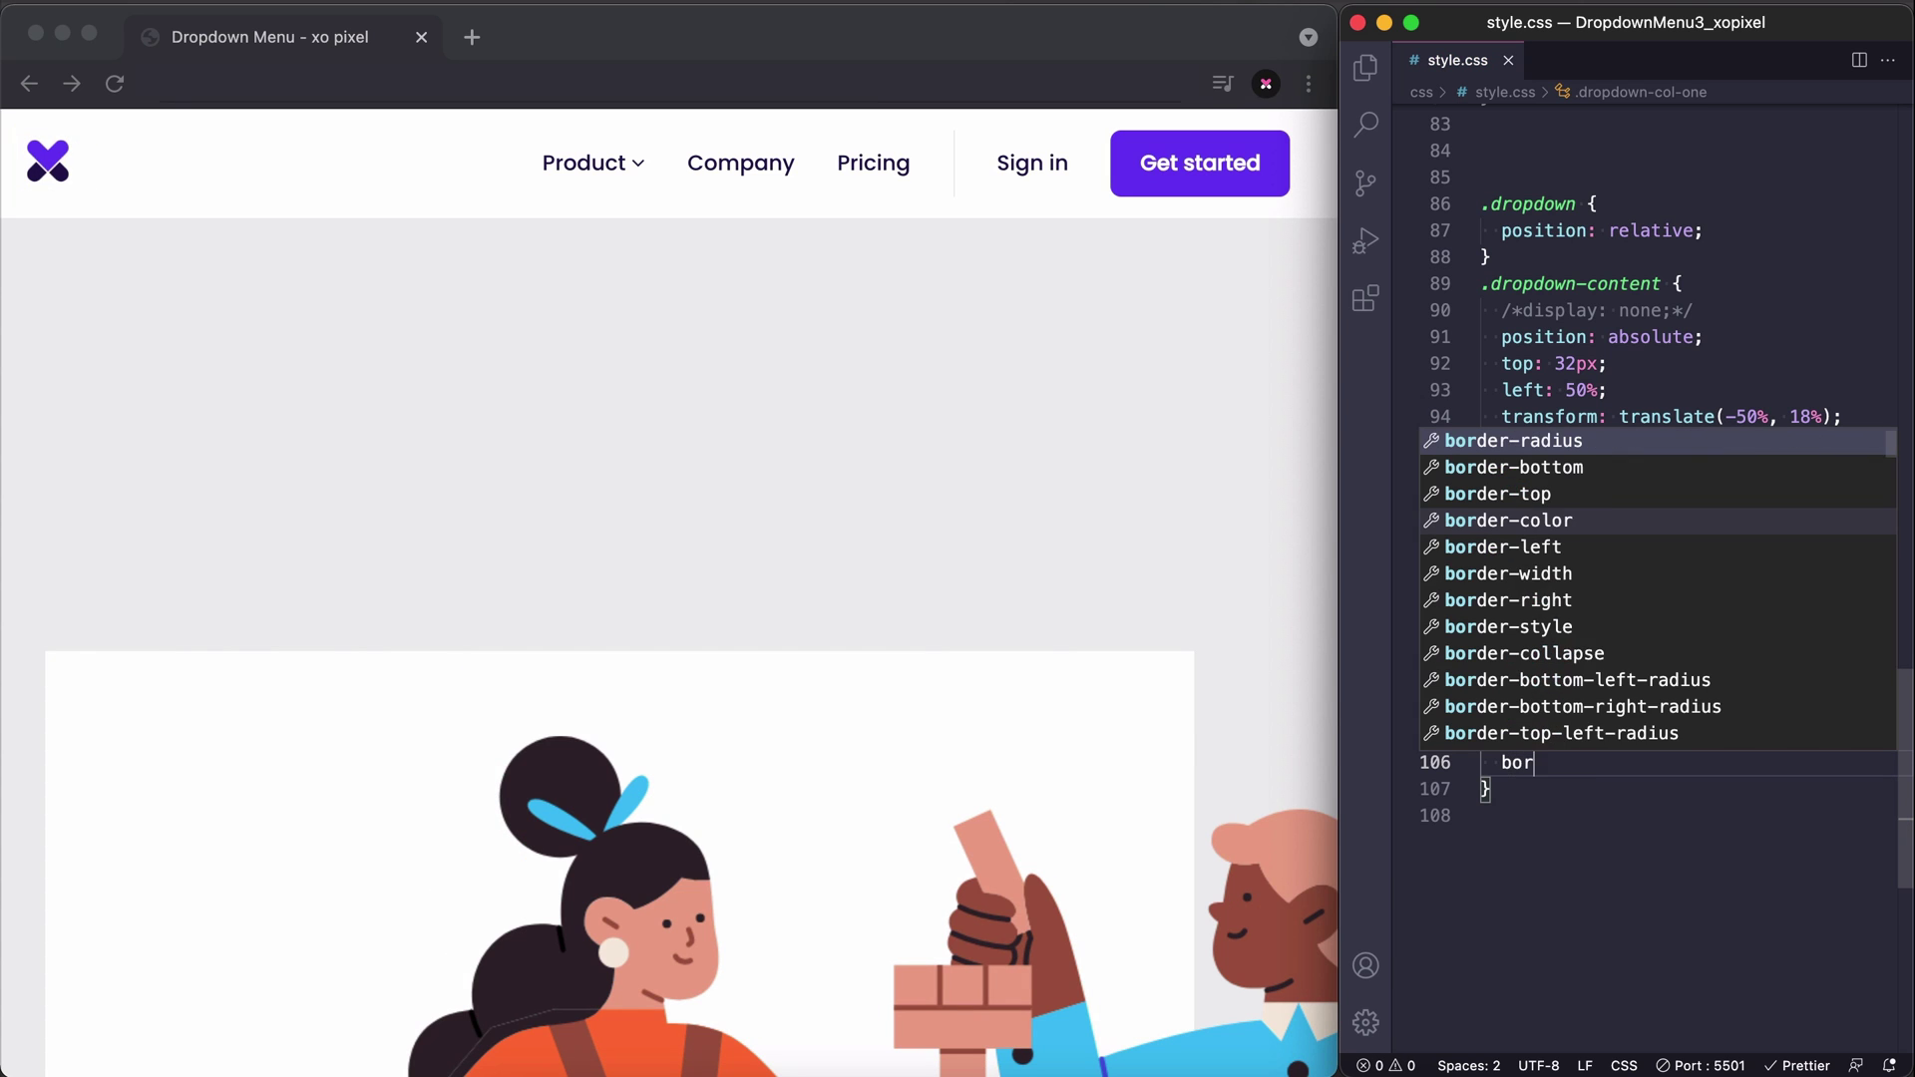
pyautogui.write('der-radius: ;')
pyautogui.press('Left')
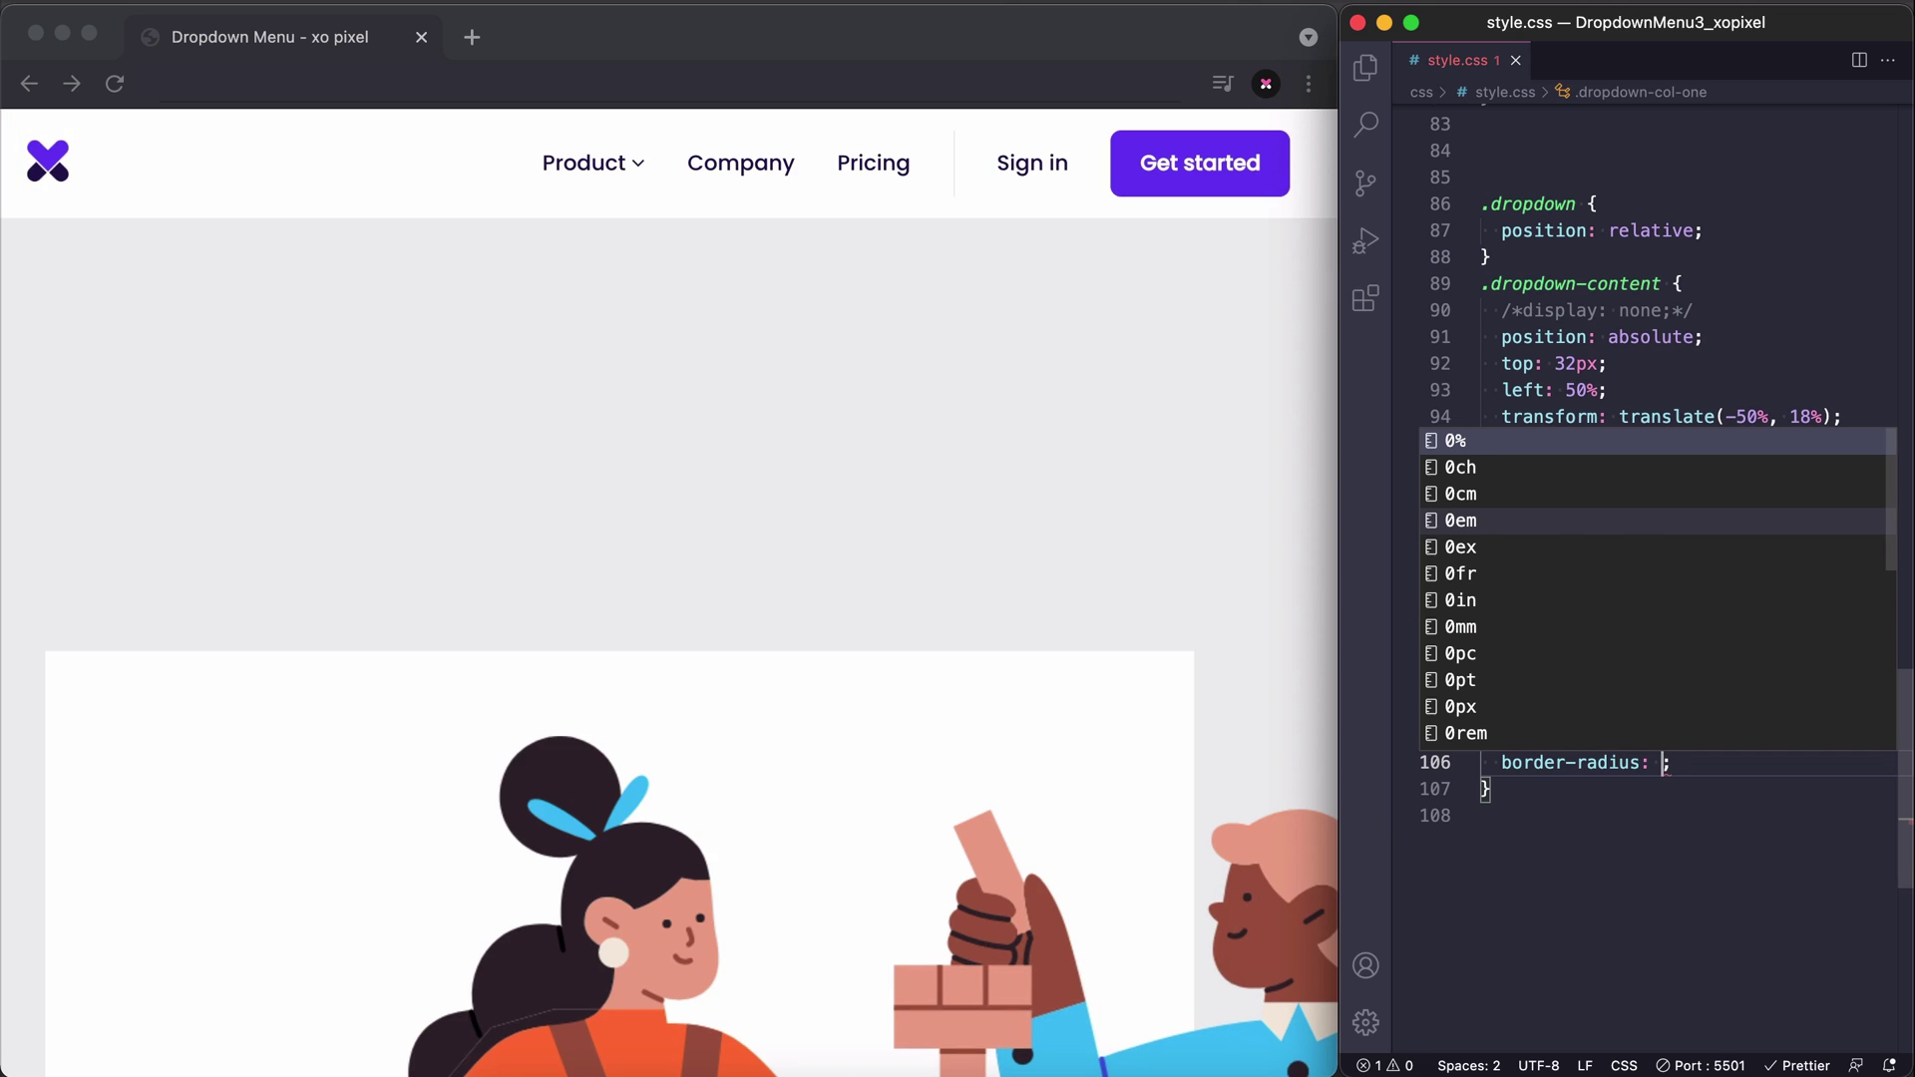
pyautogui.write('6px')
pyautogui.press('super+s')
pyautogui.press('End')
# Create a .dropdown-col-one .dropdown-link rule with padding and a row-reverse flex layout.
pyautogui.press('Down')
pyautogui.press('End')
pyautogui.press('Return')
pyautogui.write('.dro')
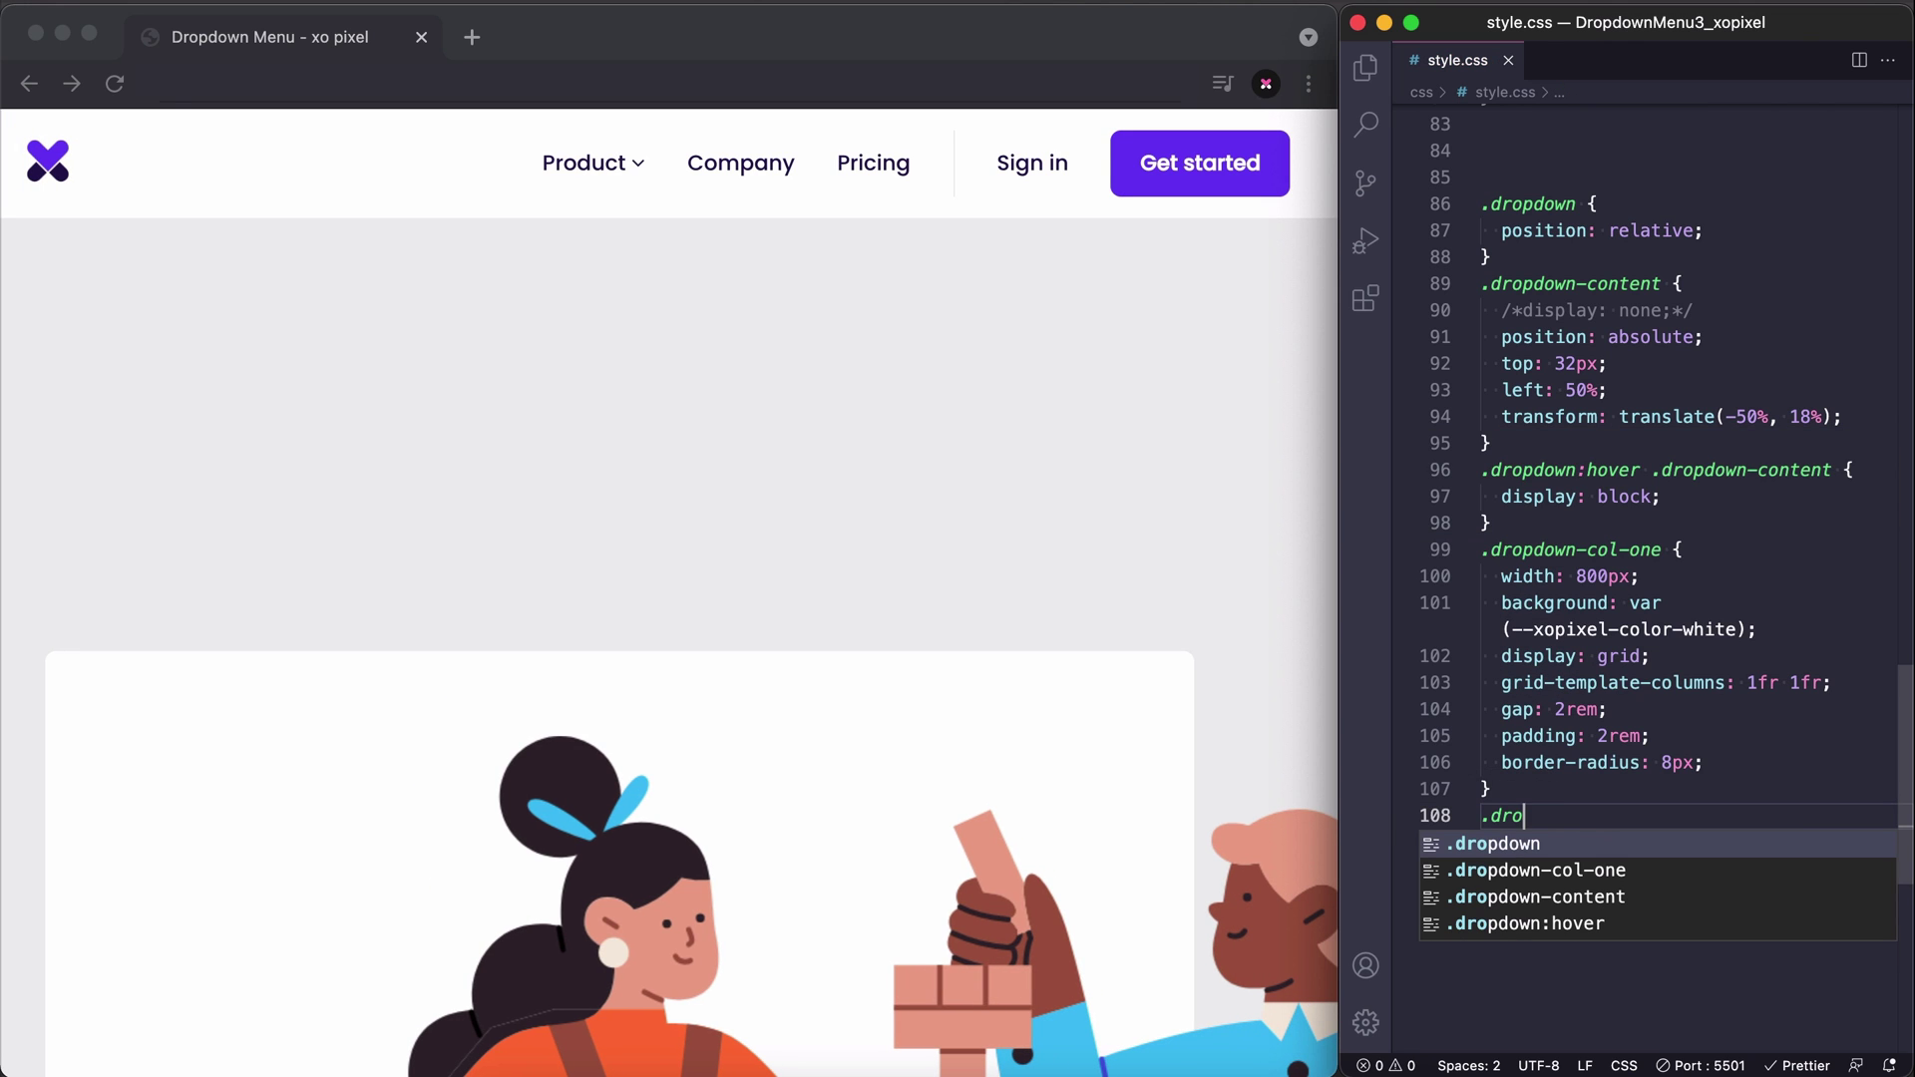
pyautogui.write('pdown-')
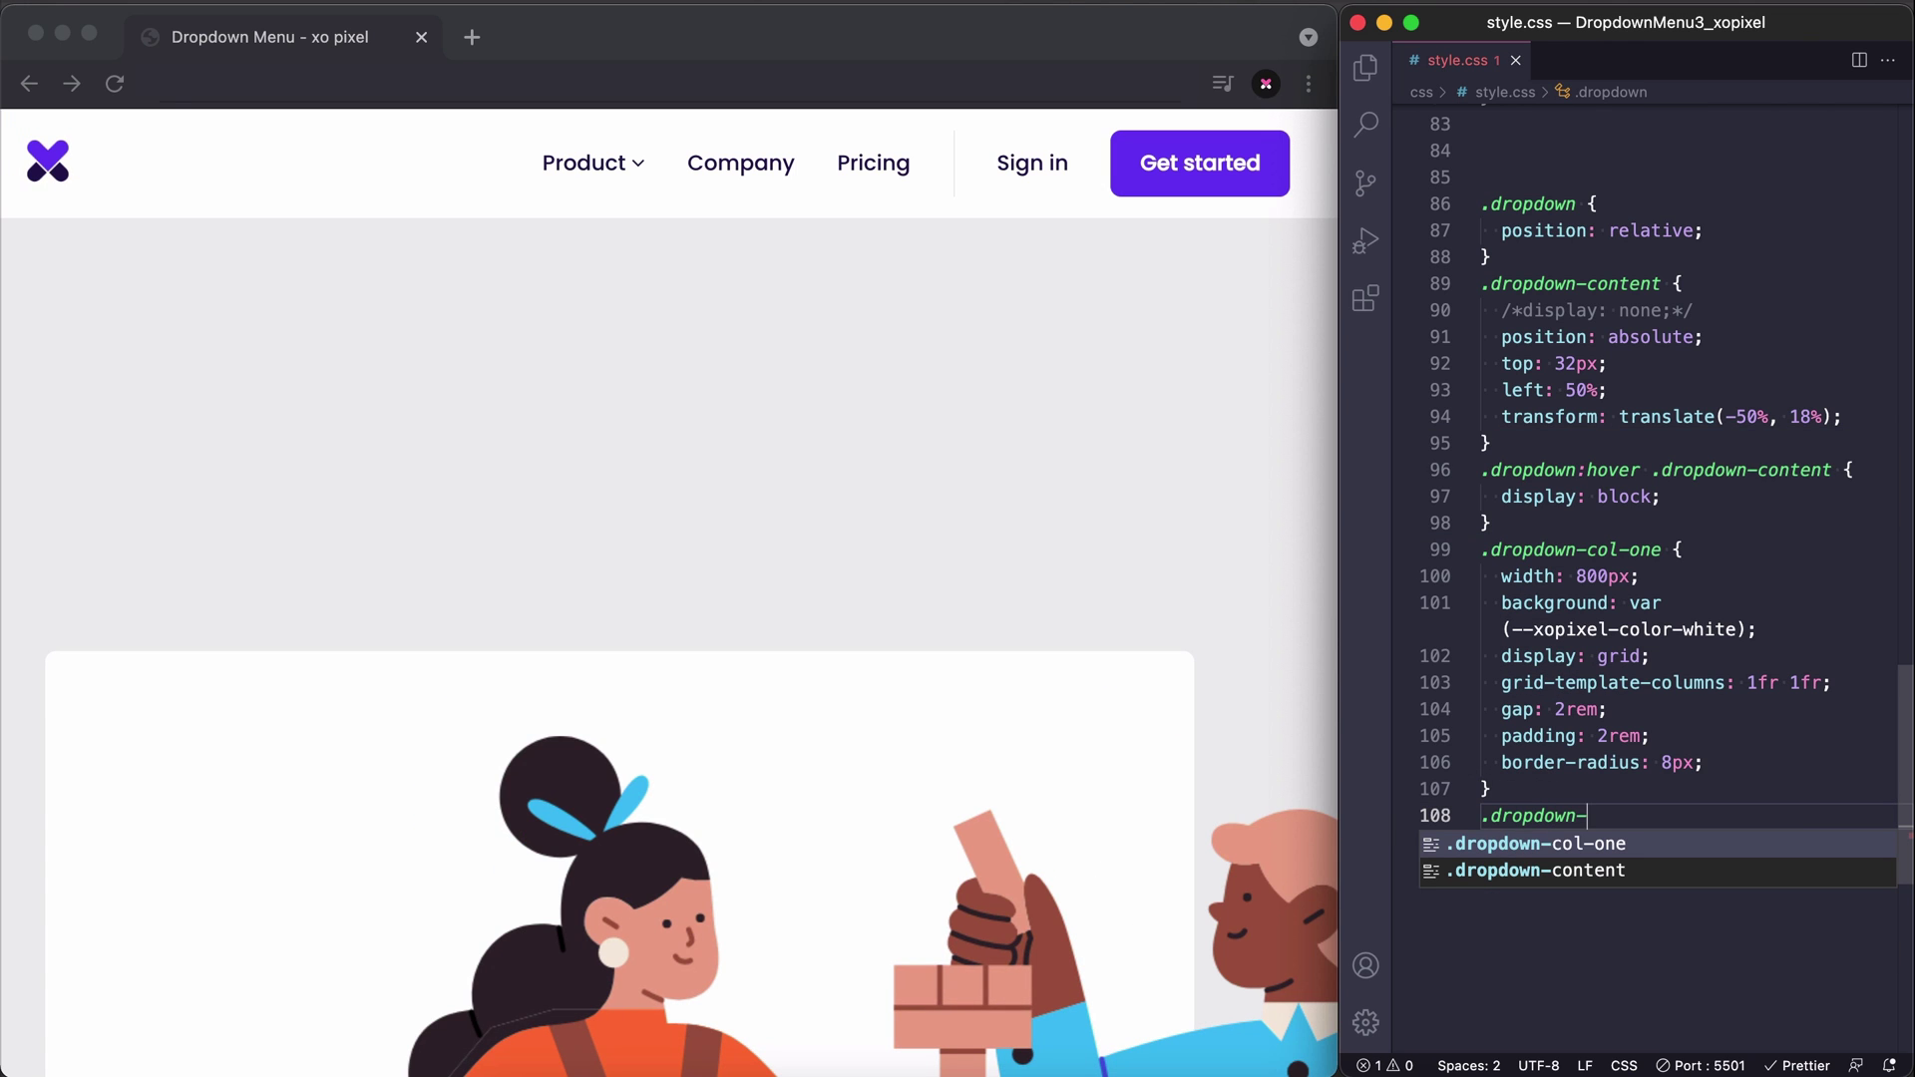
pyautogui.write('col-')
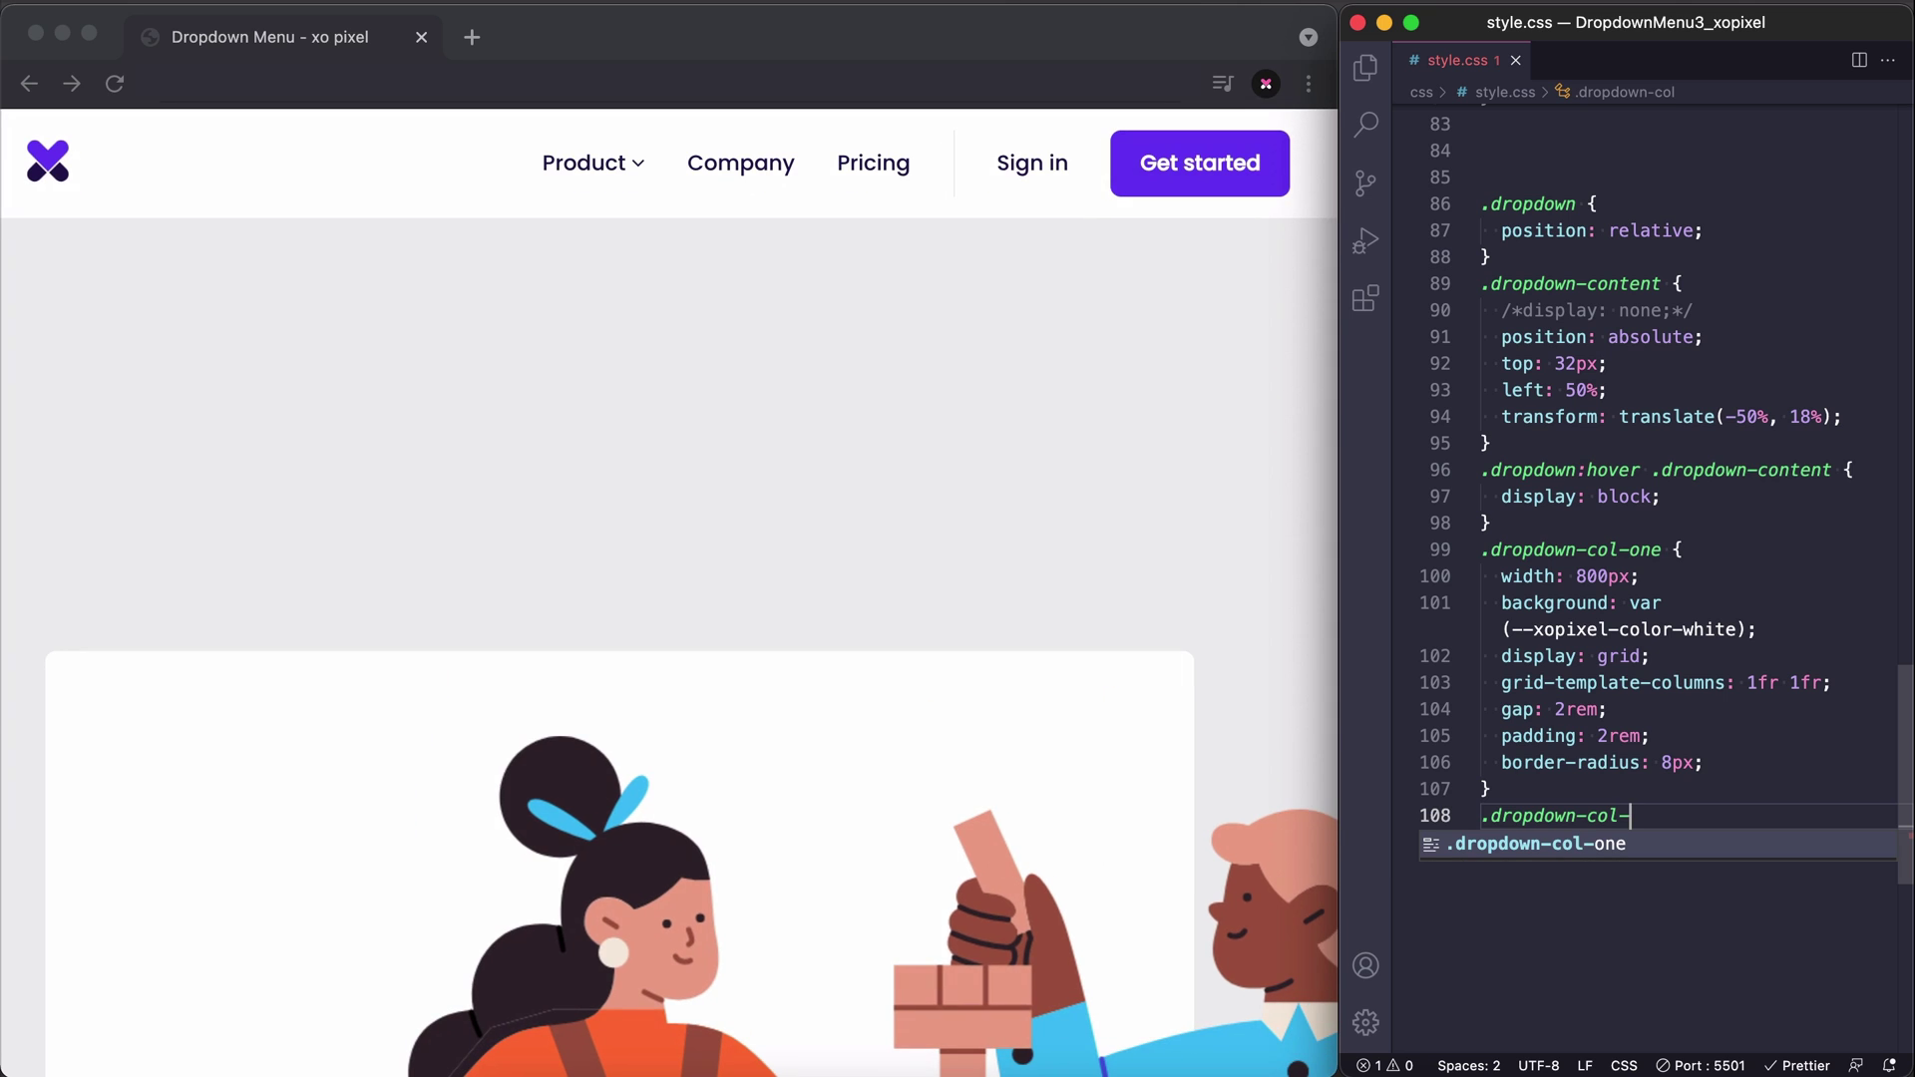
pyautogui.write('one .dro')
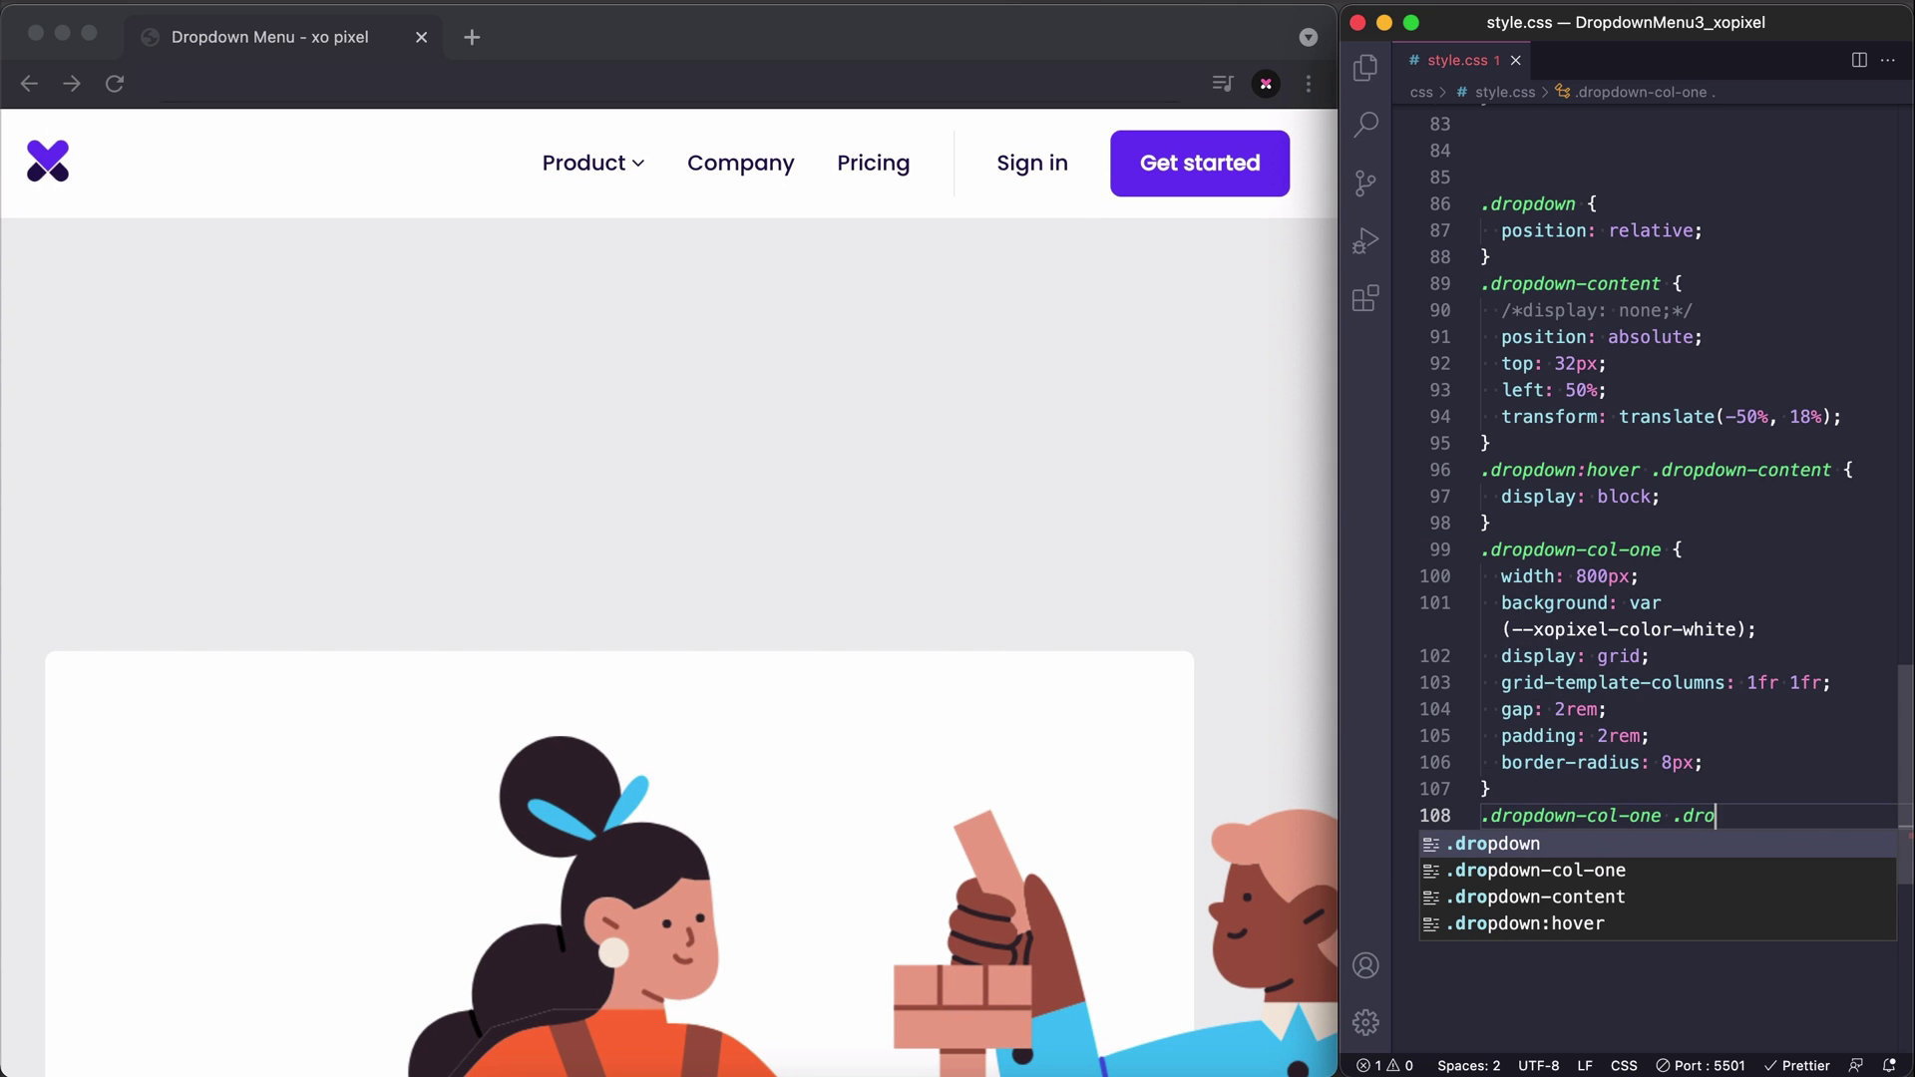
pyautogui.write('pdown-link')
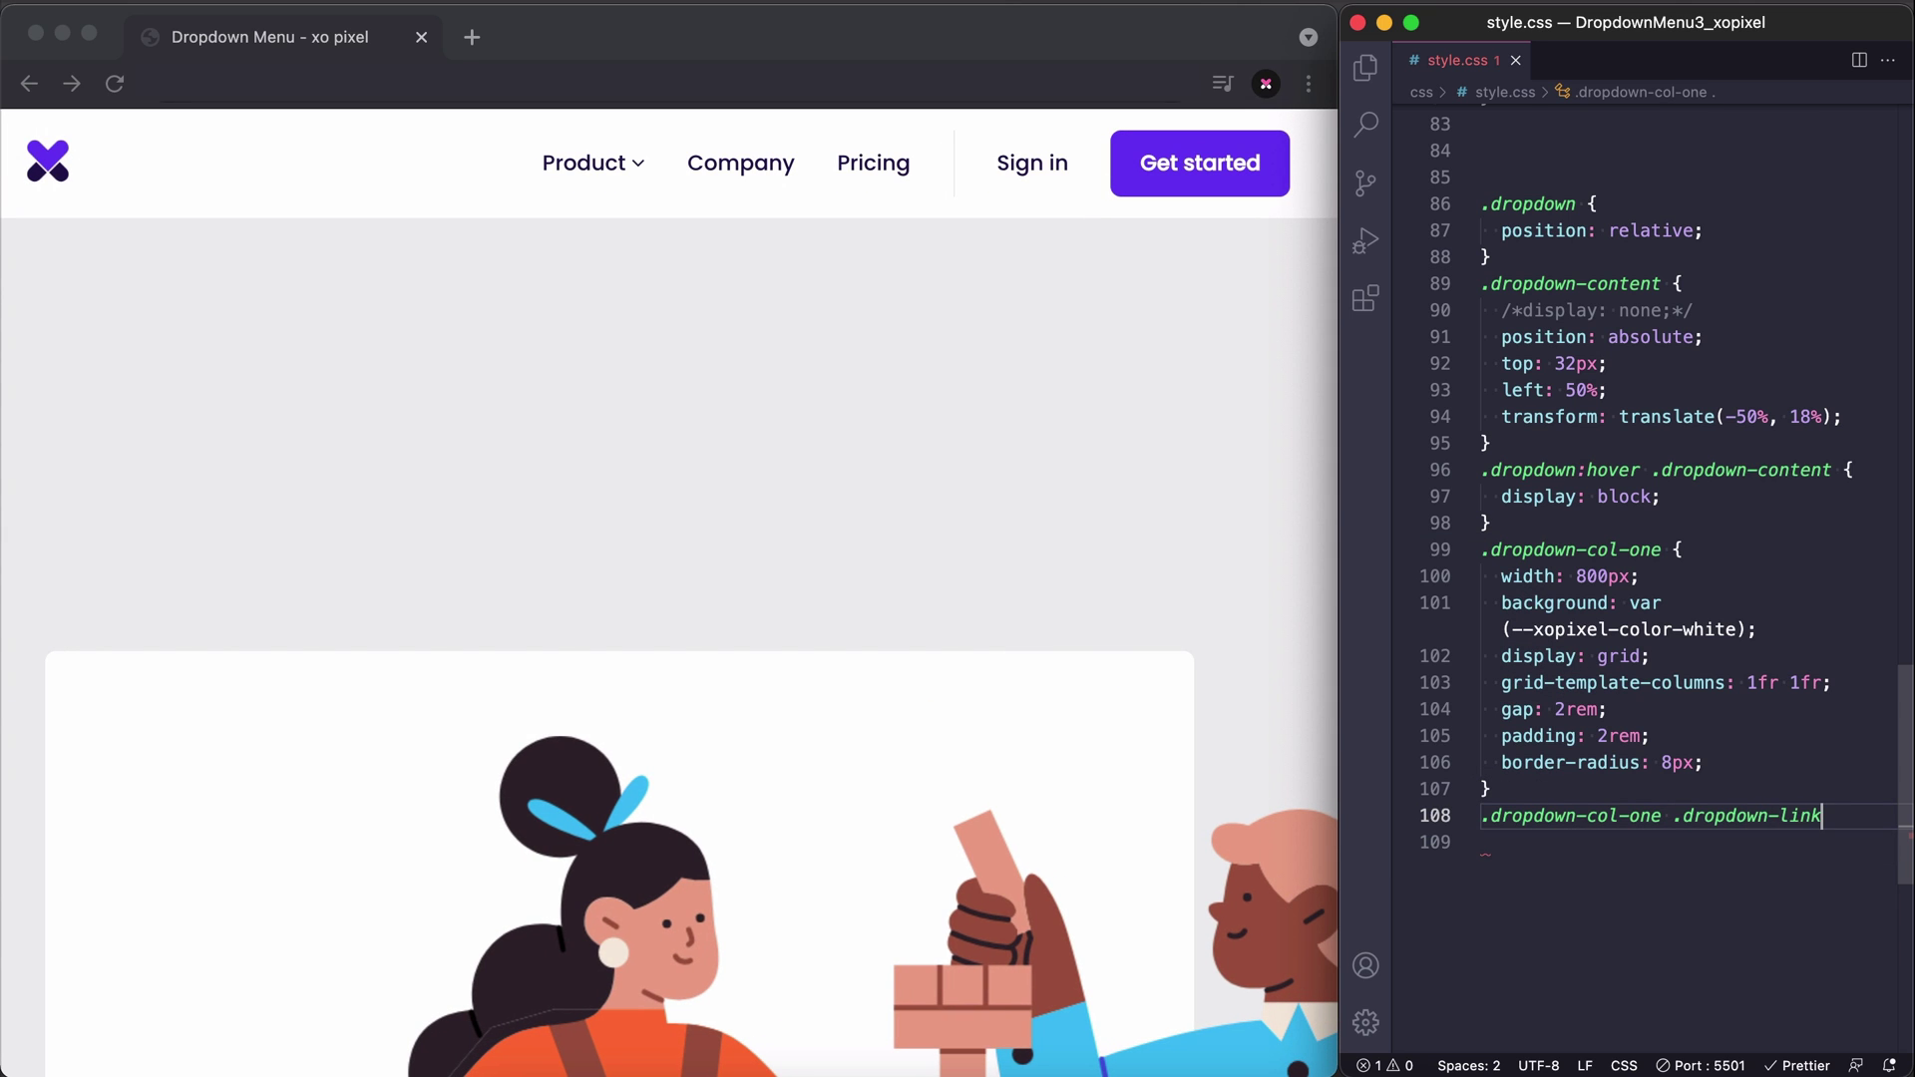
pyautogui.write(' {')
pyautogui.press('Return')
pyautogui.write('p')
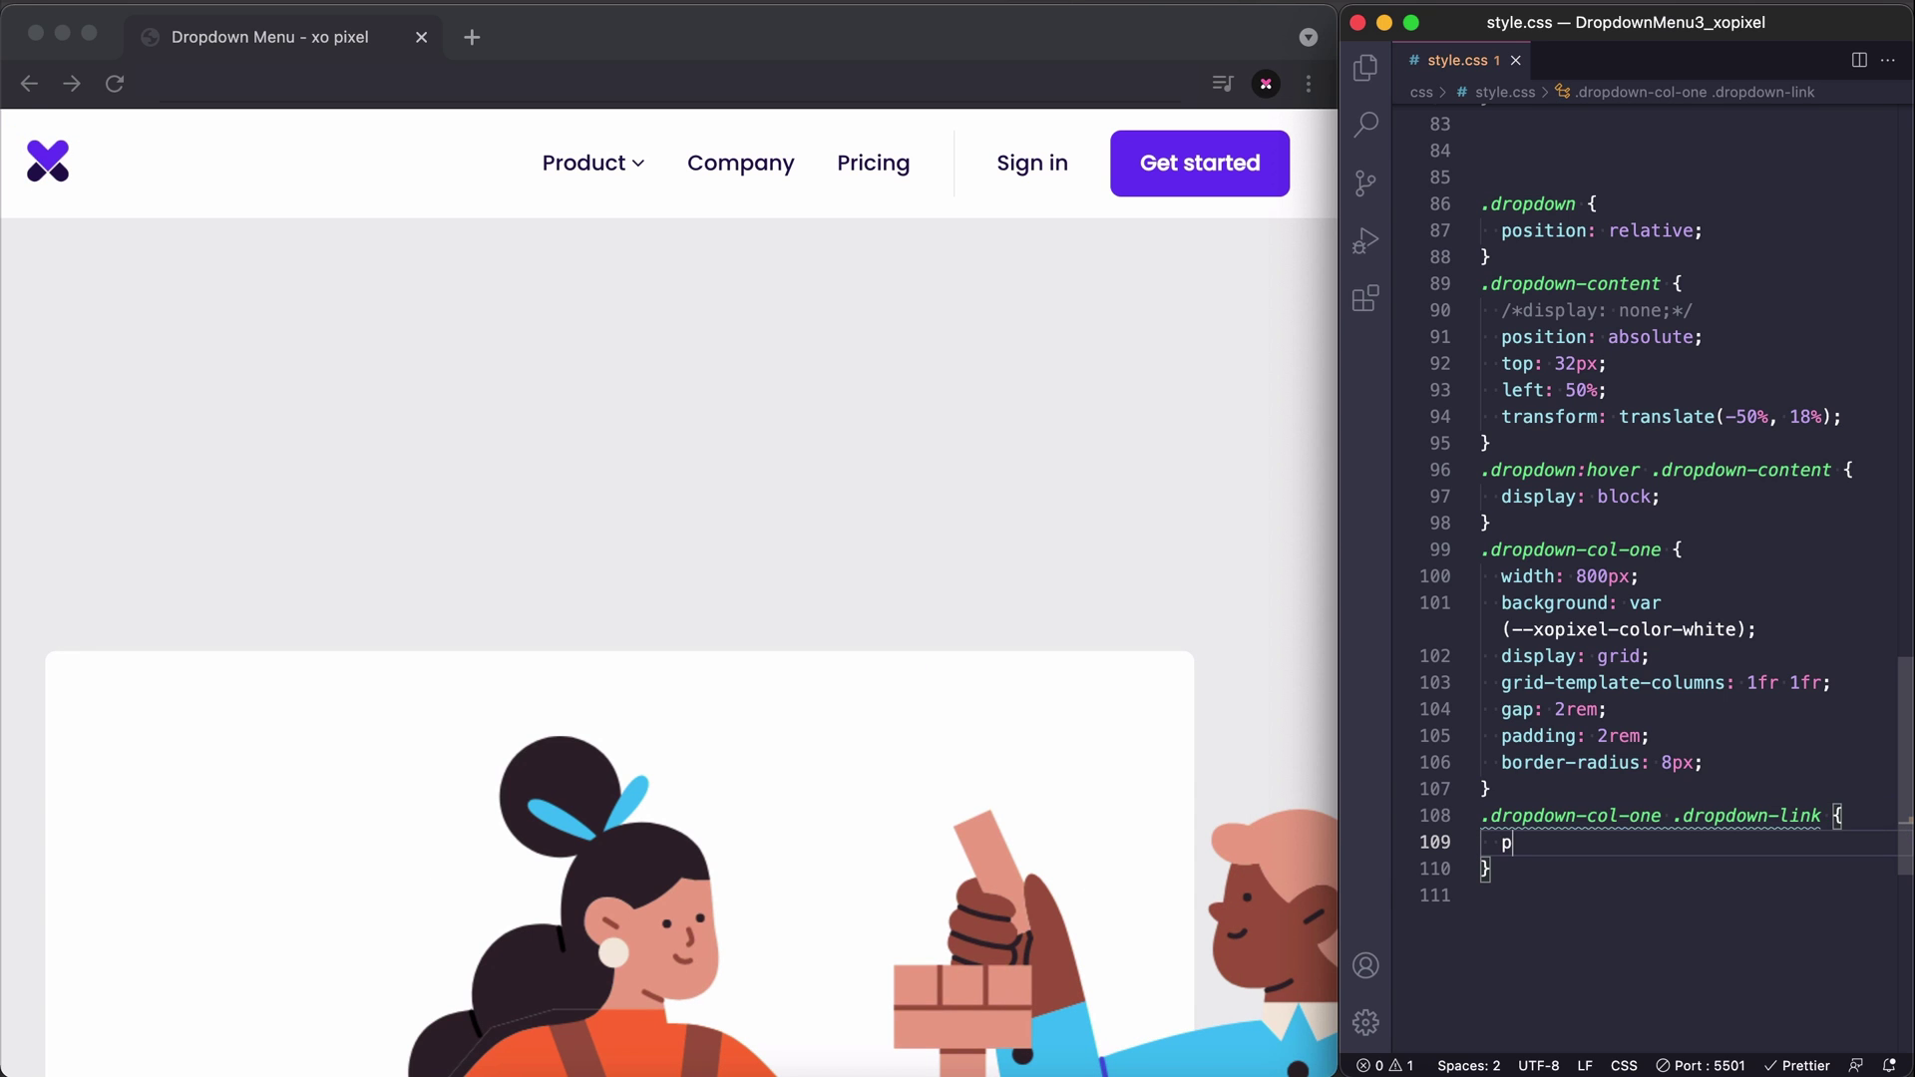
pyautogui.write('ad')
pyautogui.press('Return')
pyautogui.write('0 0')
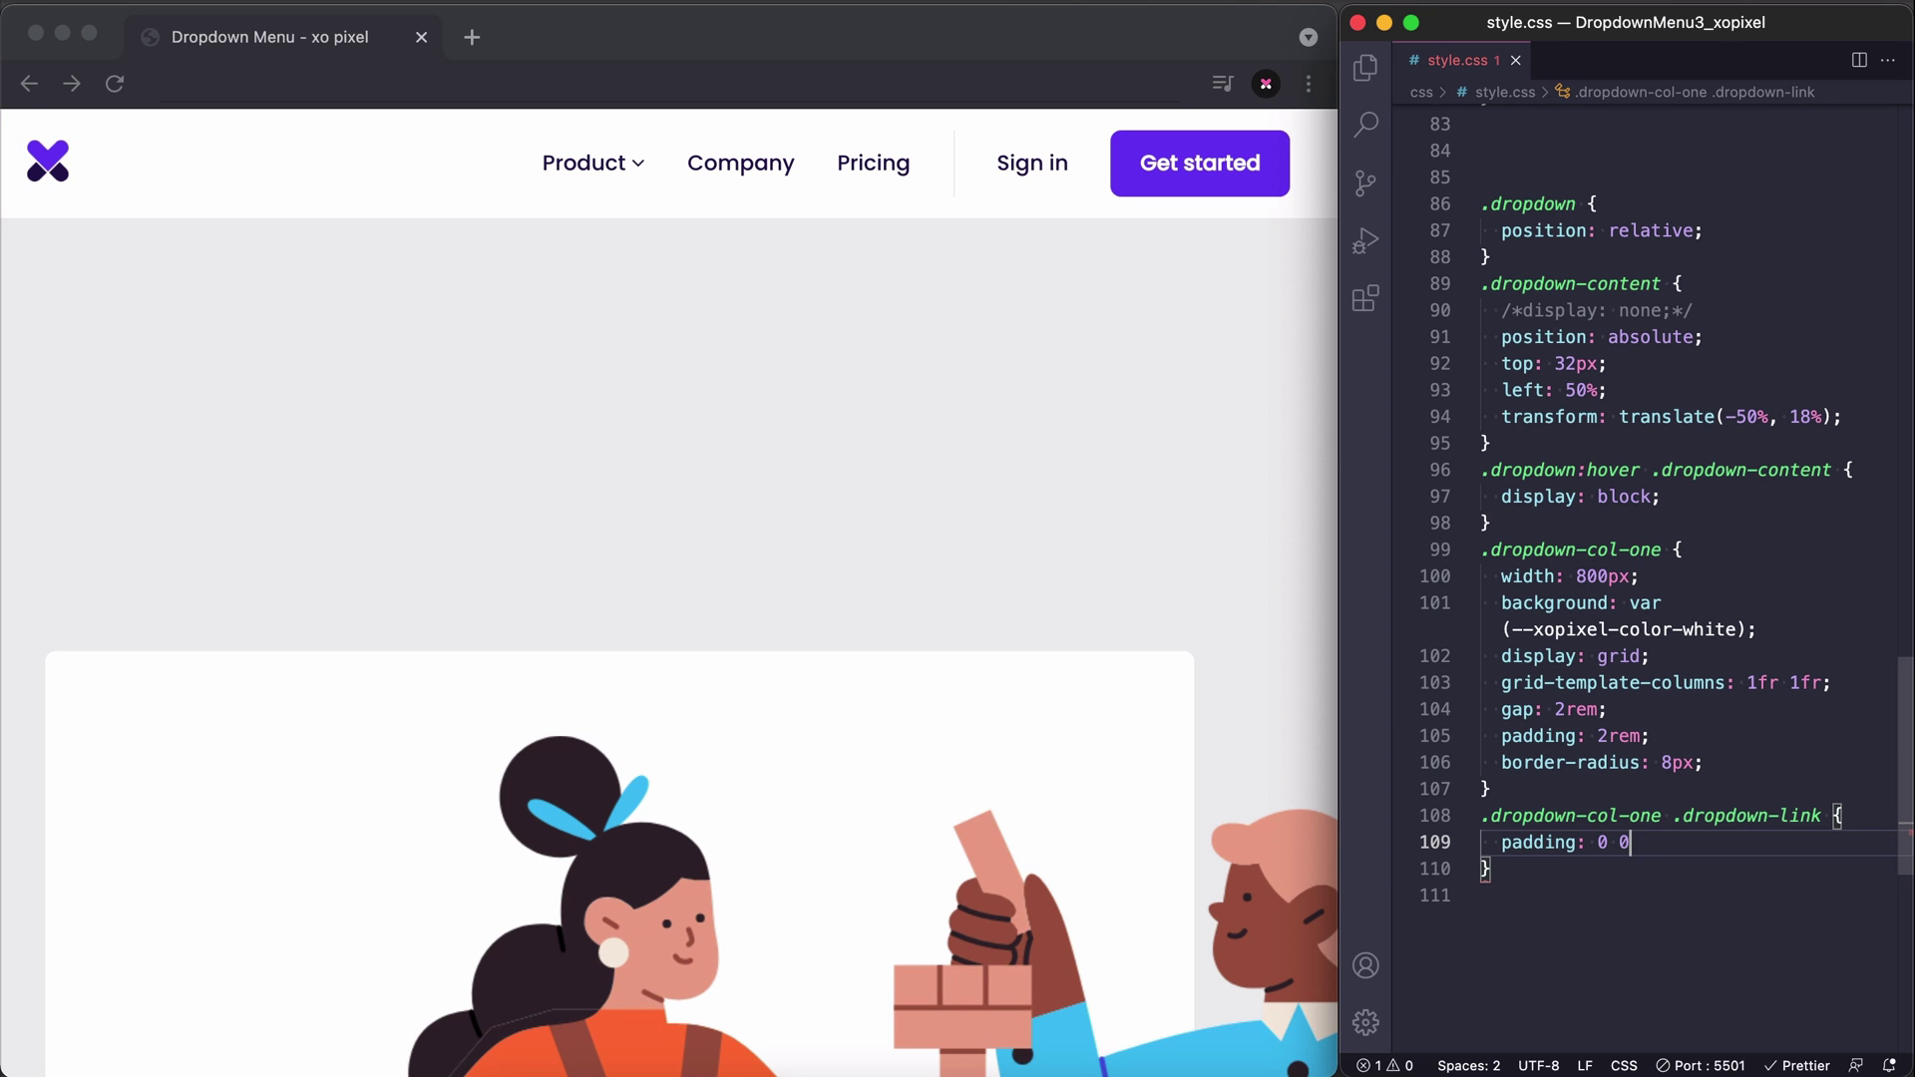
pyautogui.write('2rem;')
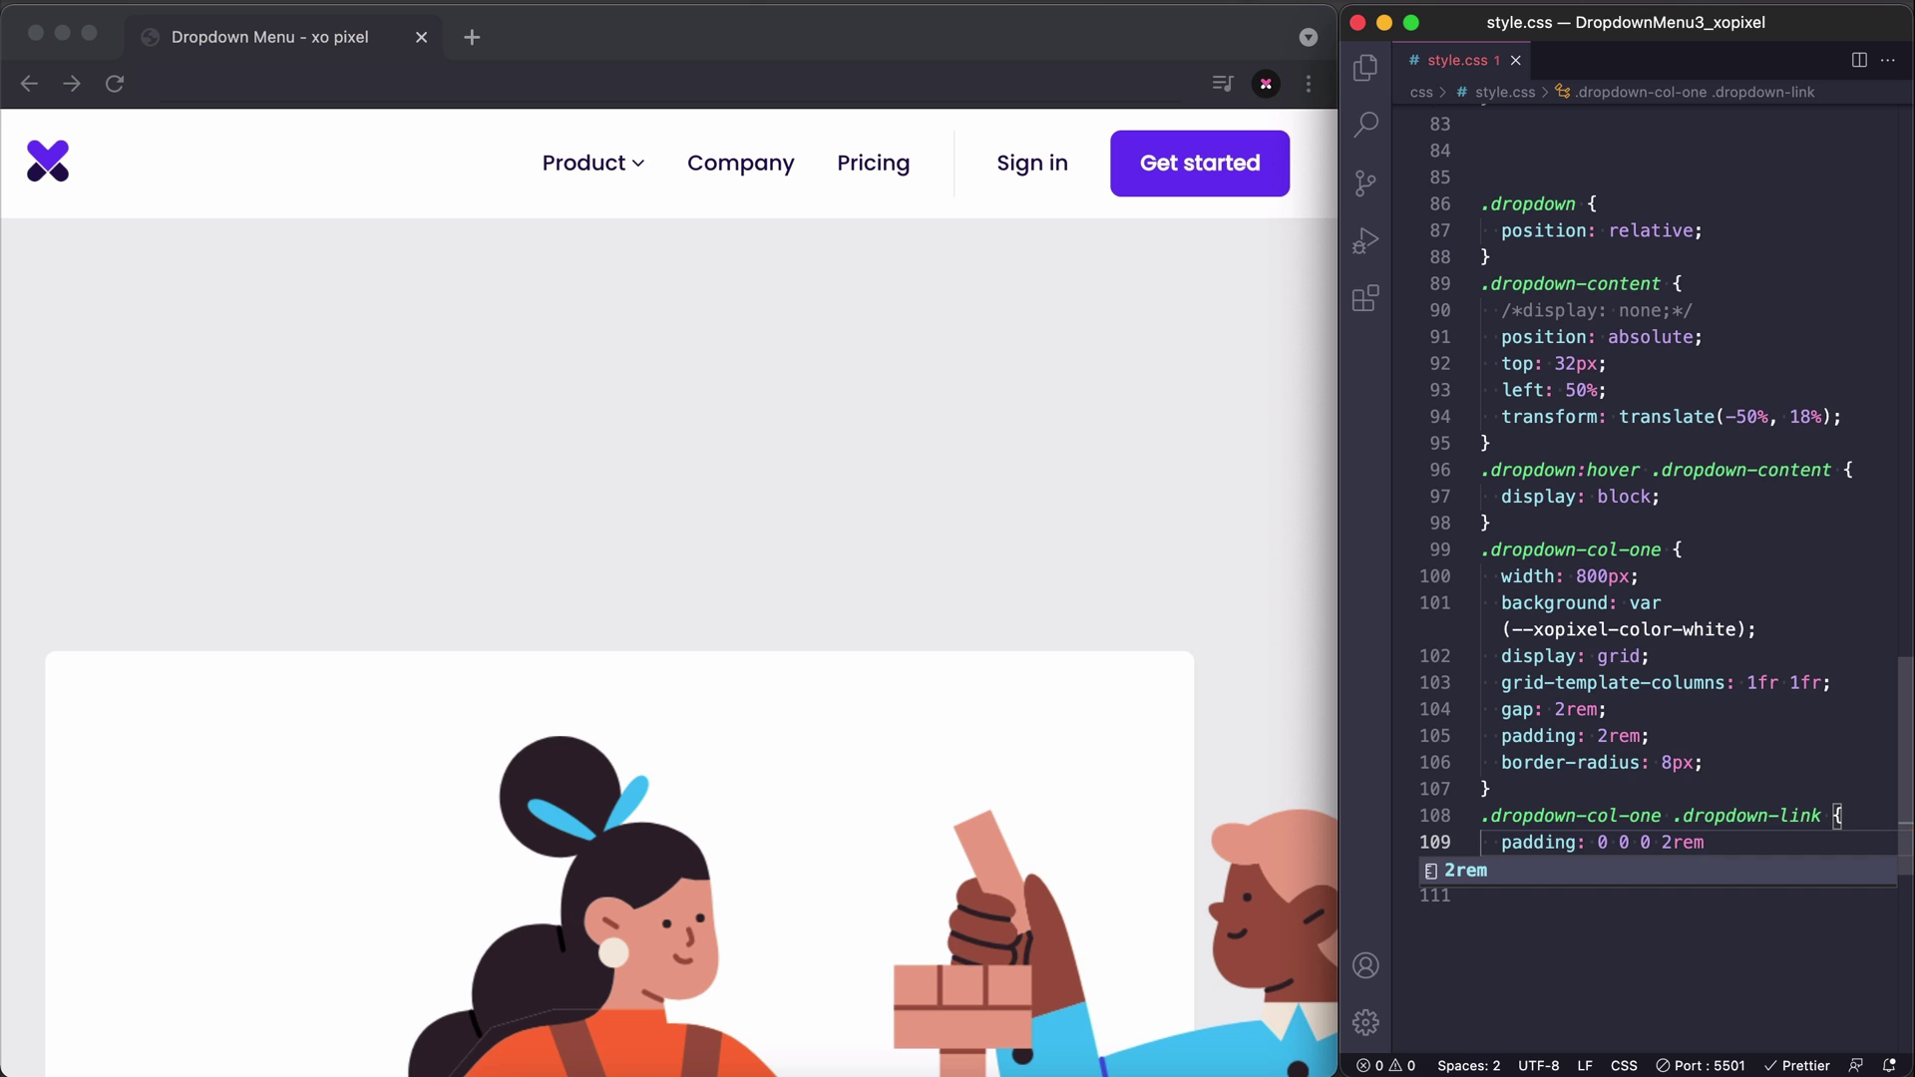
pyautogui.press('super+s')
pyautogui.press('Return')
pyautogui.write('dis')
pyautogui.press('Return')
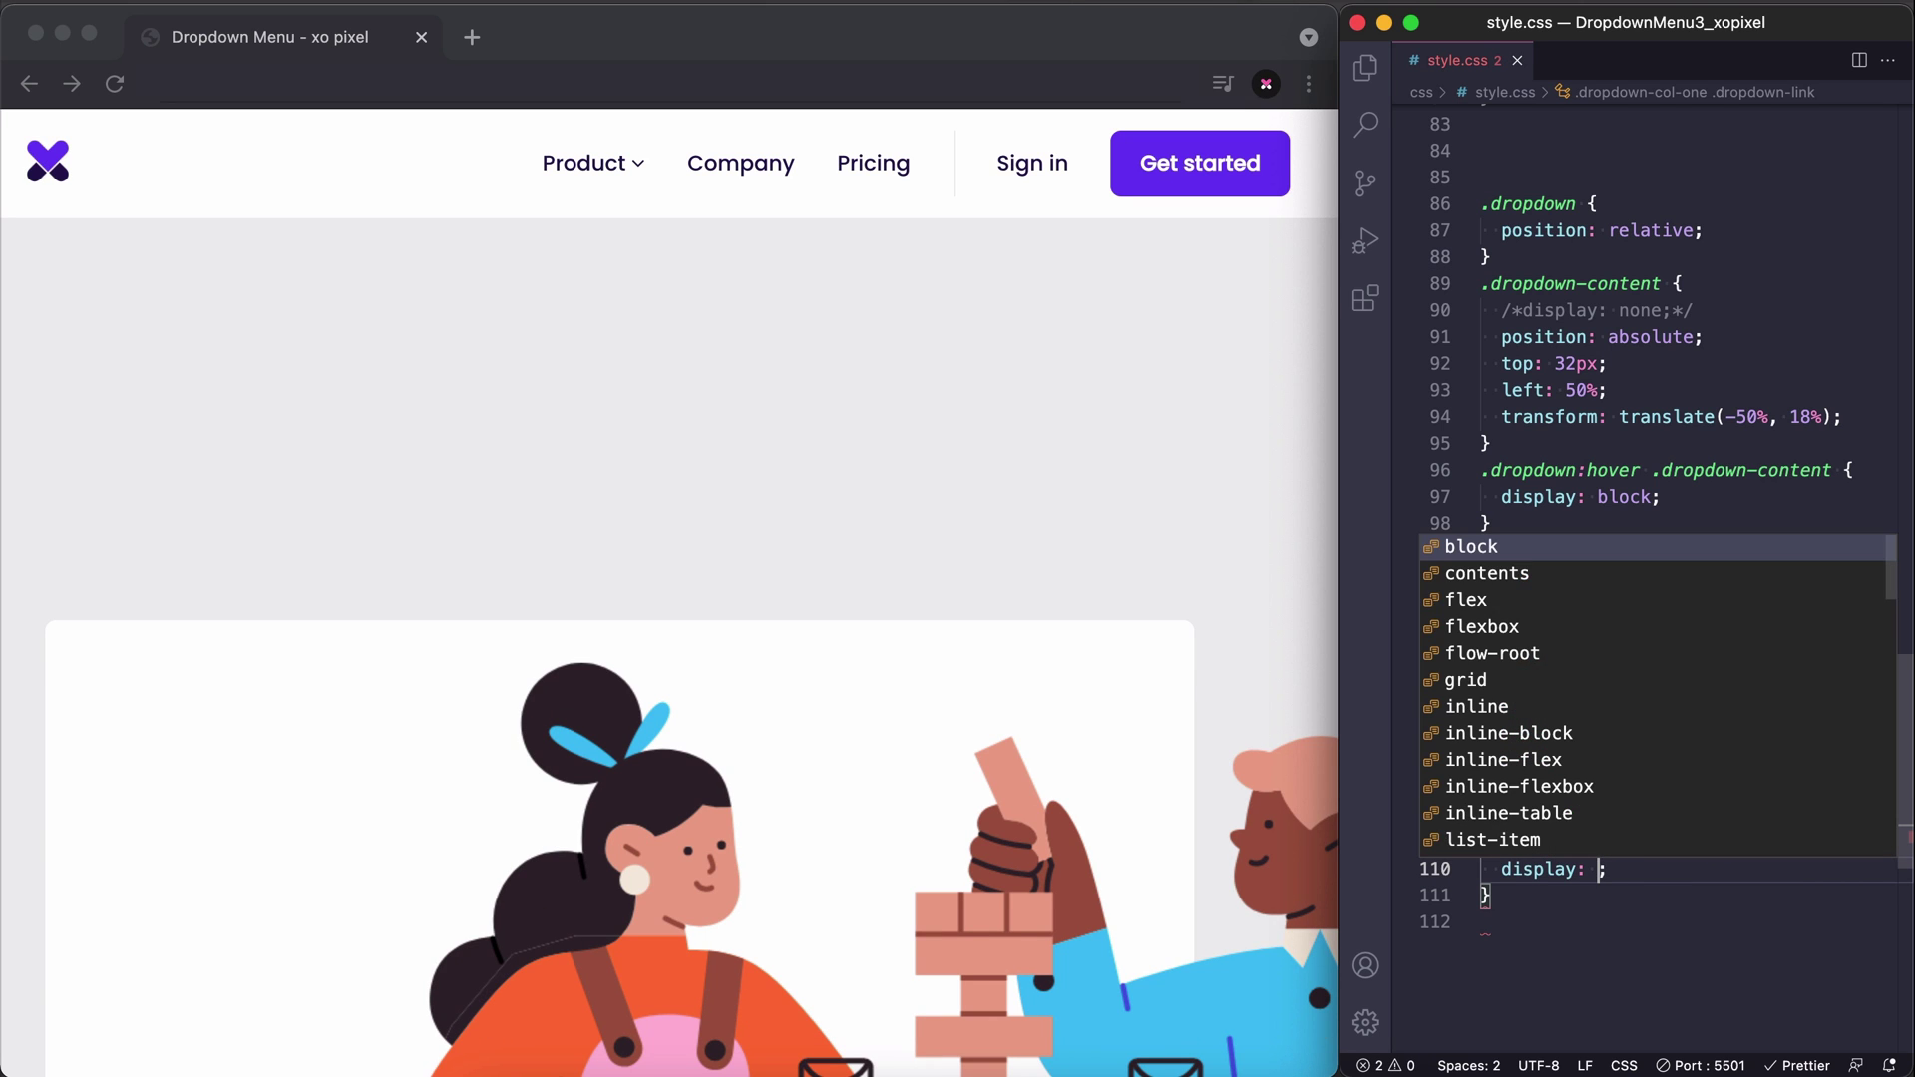
pyautogui.write('flex;')
pyautogui.press('super+s')
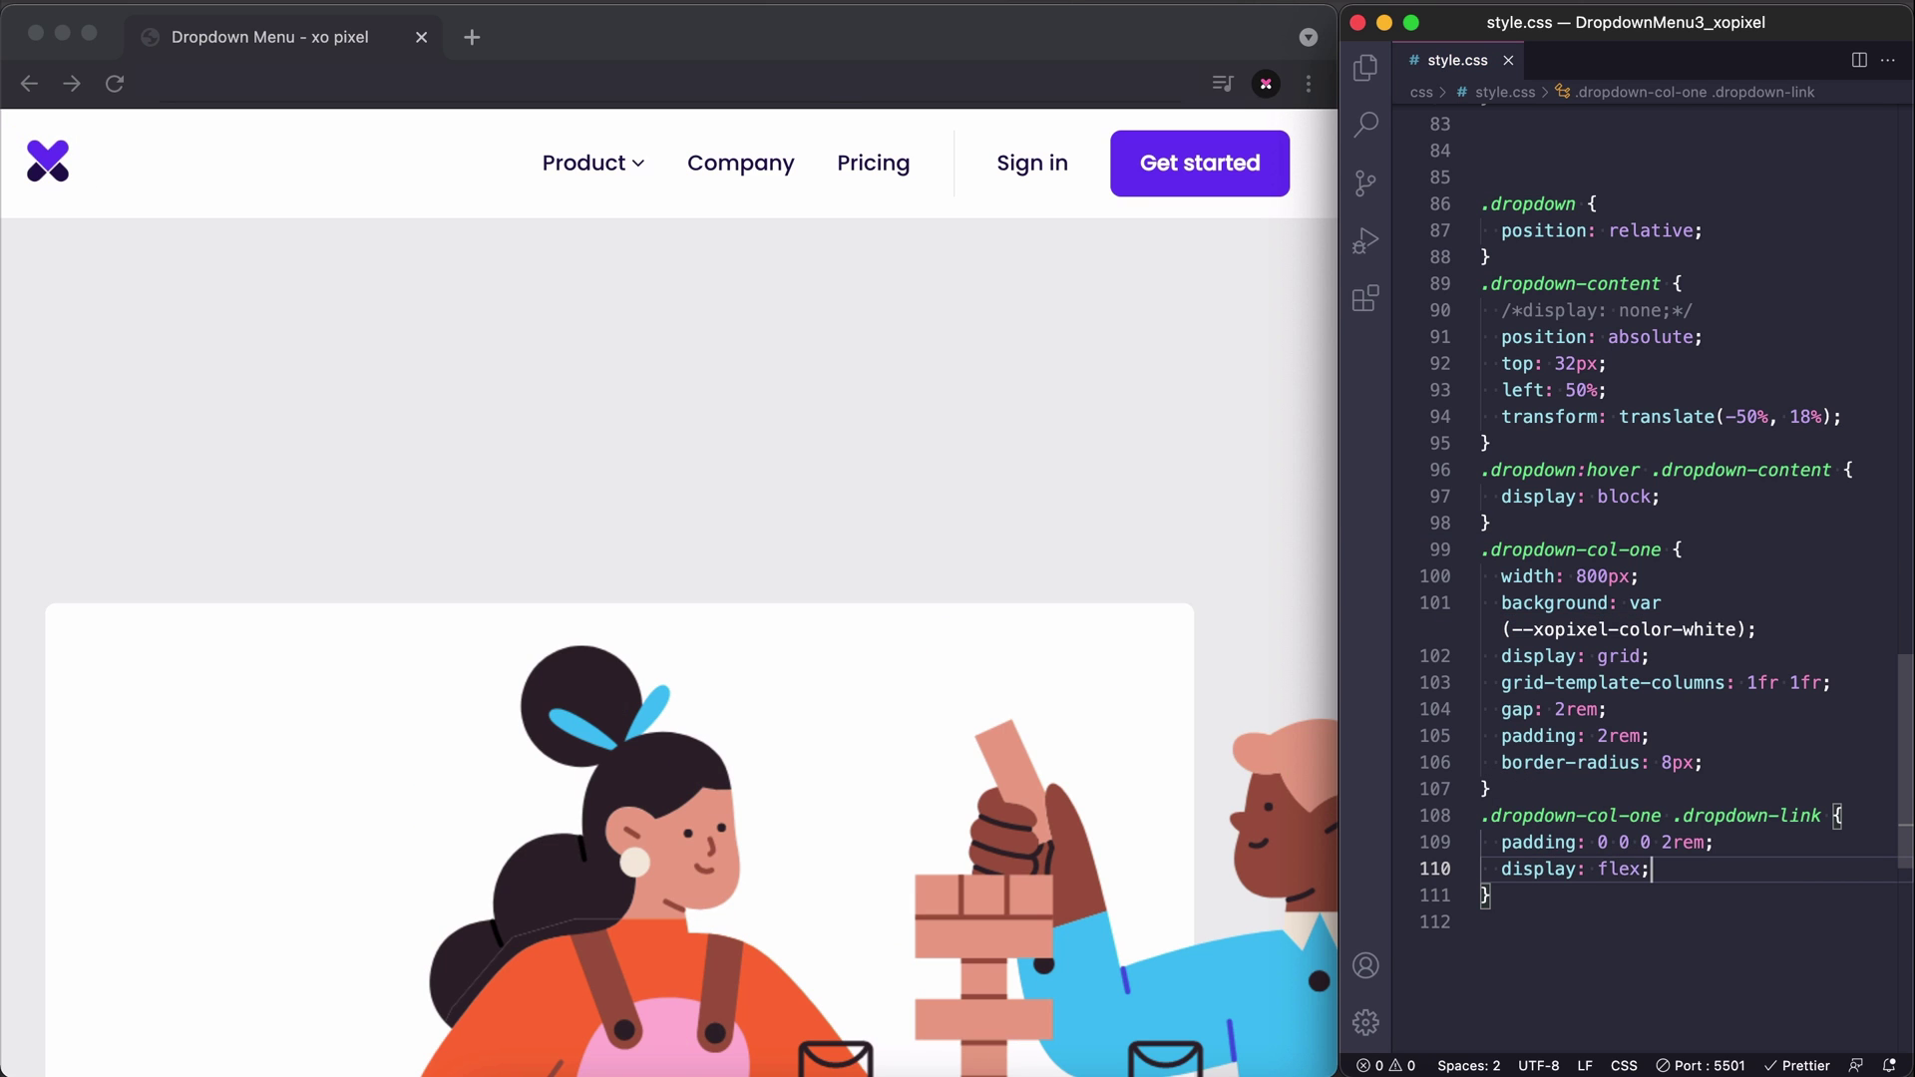
pyautogui.press('Return')
pyautogui.write('flex-d')
pyautogui.press('Return')
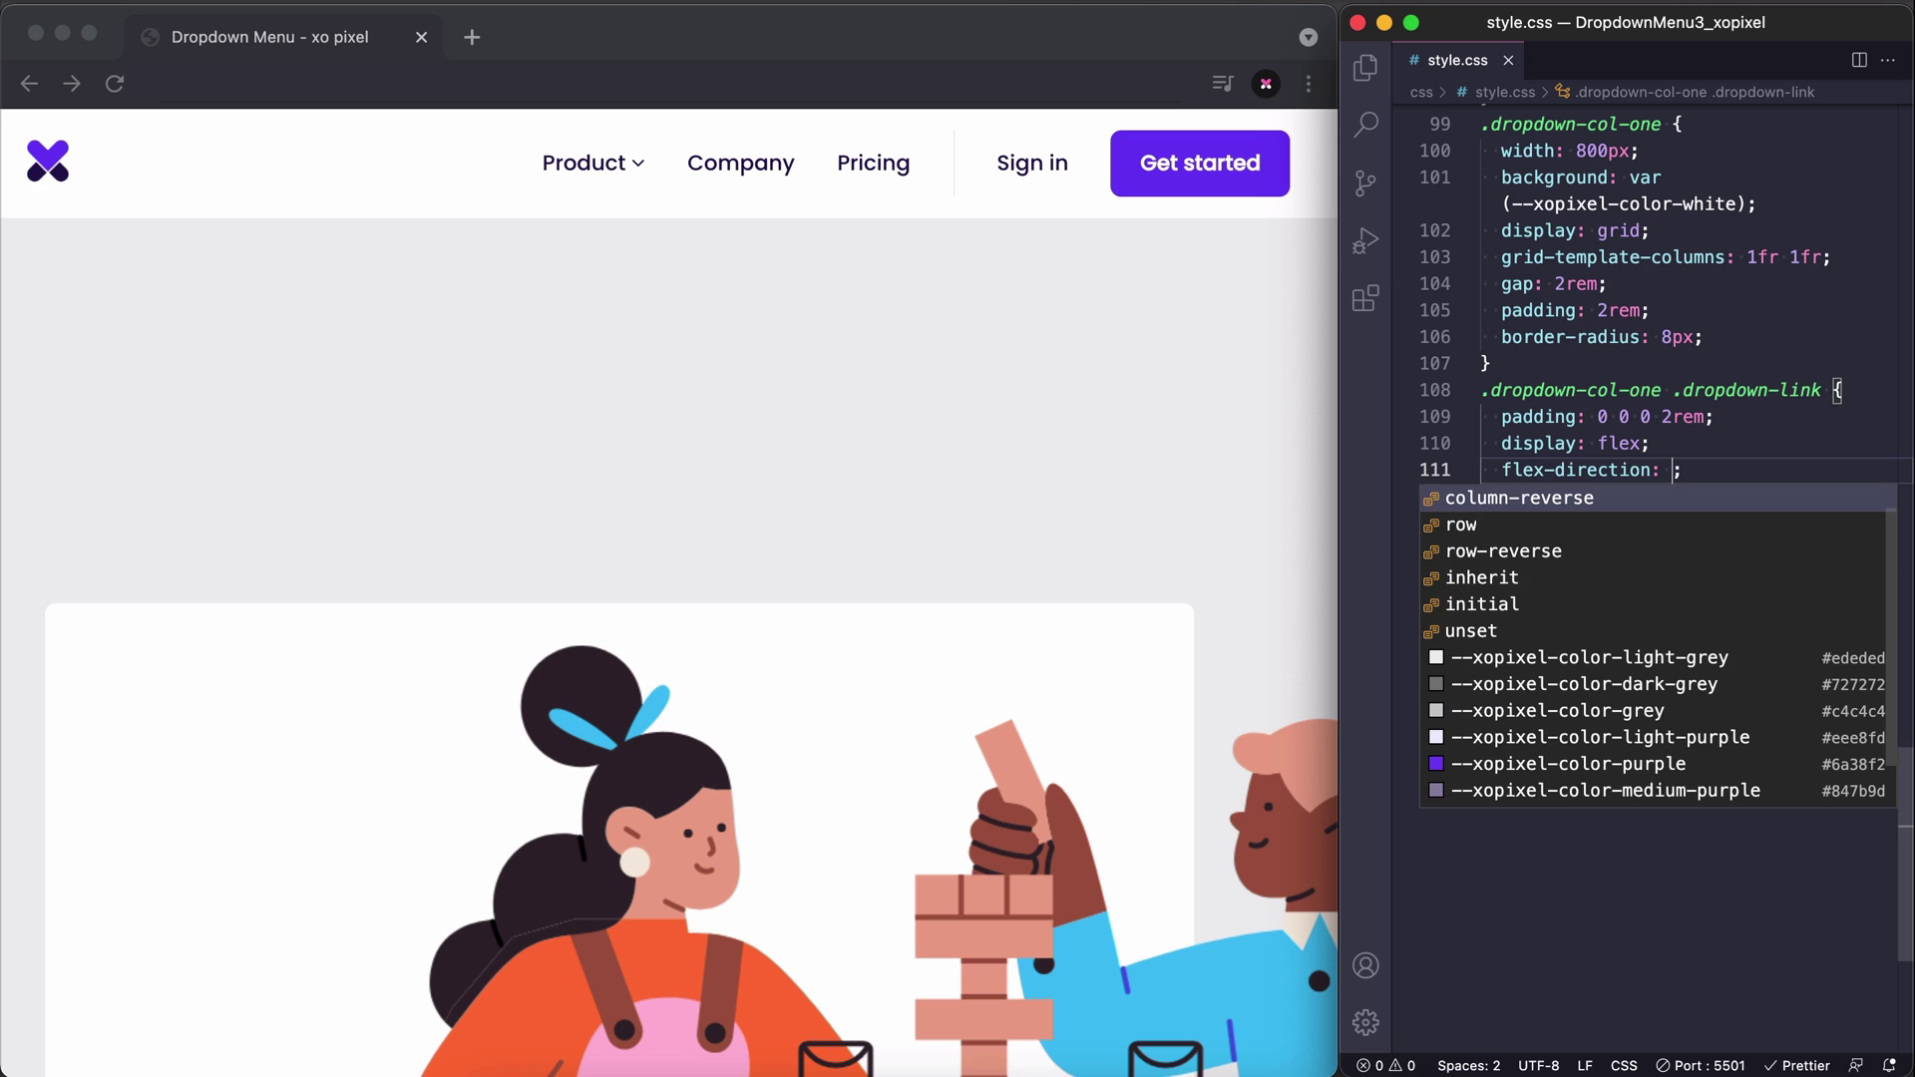
pyautogui.write('row-')
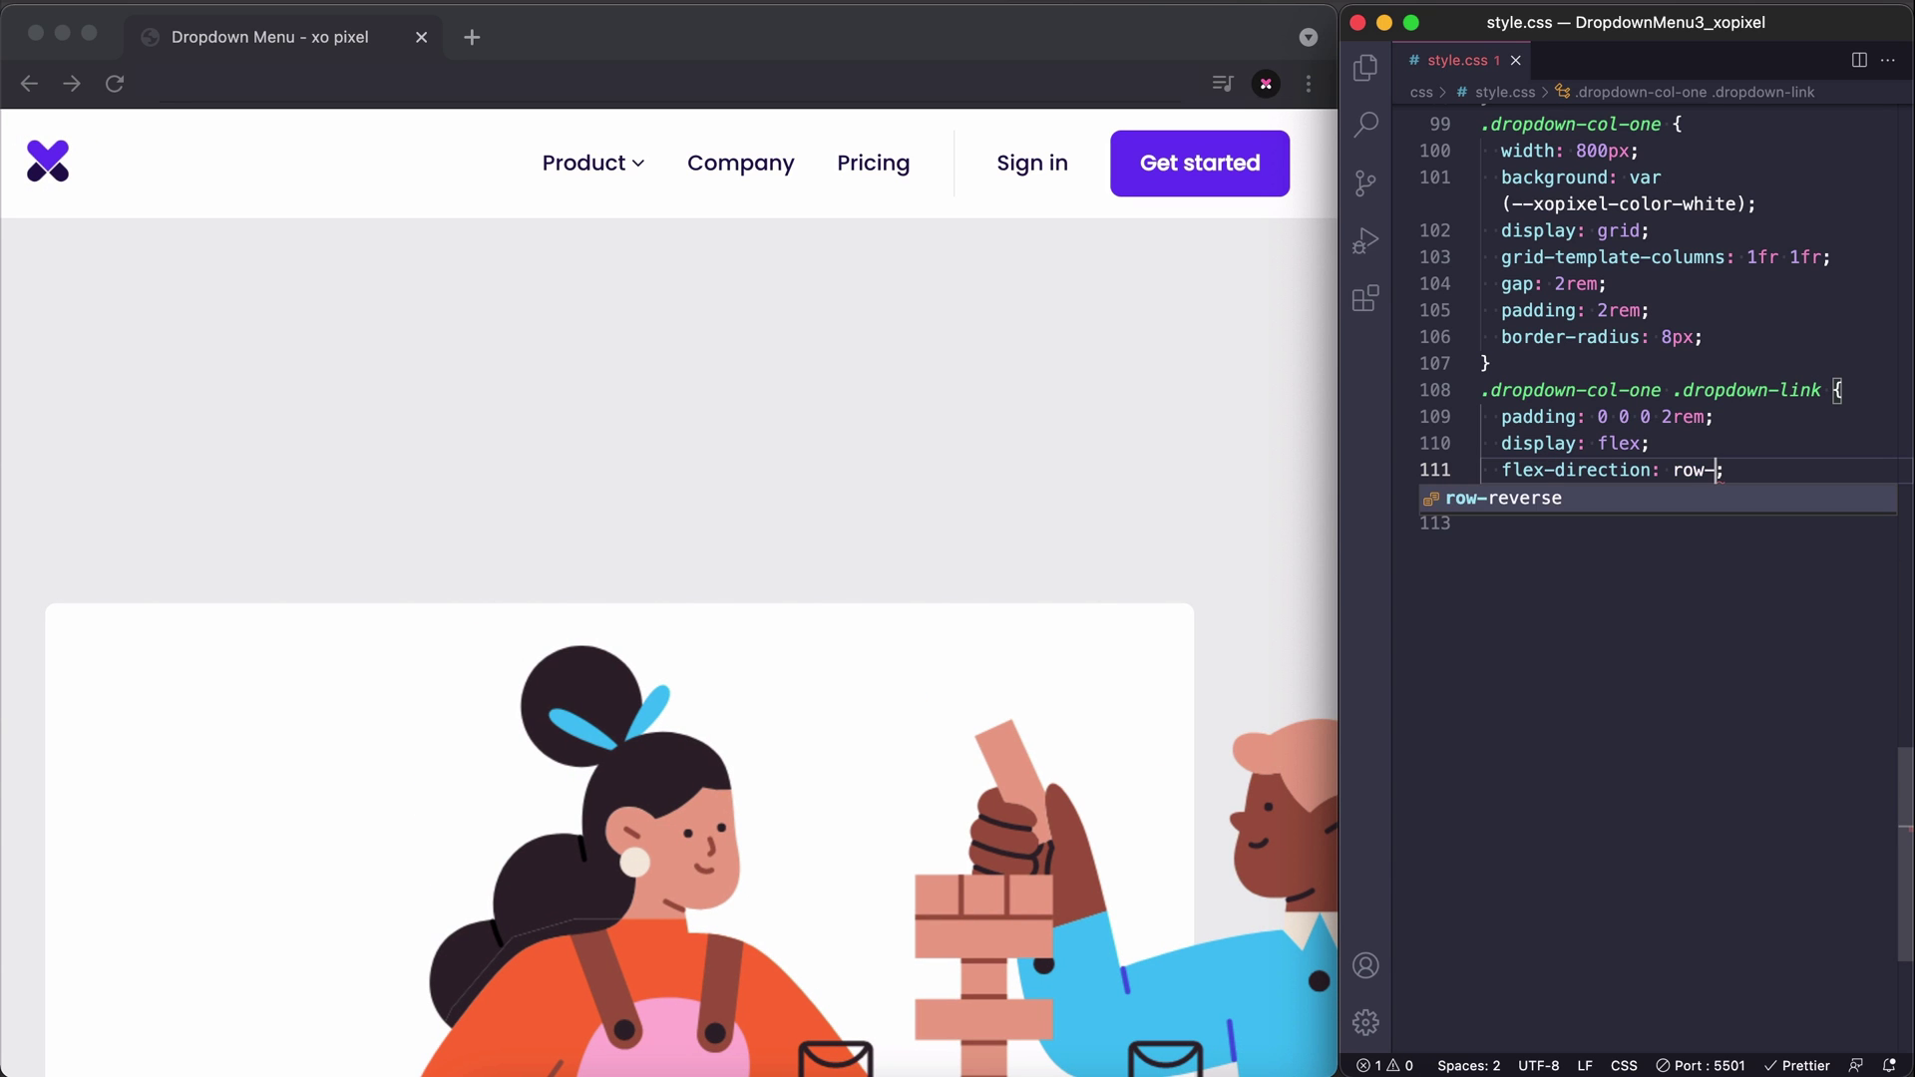
pyautogui.press('Return')
pyautogui.press('super+s')
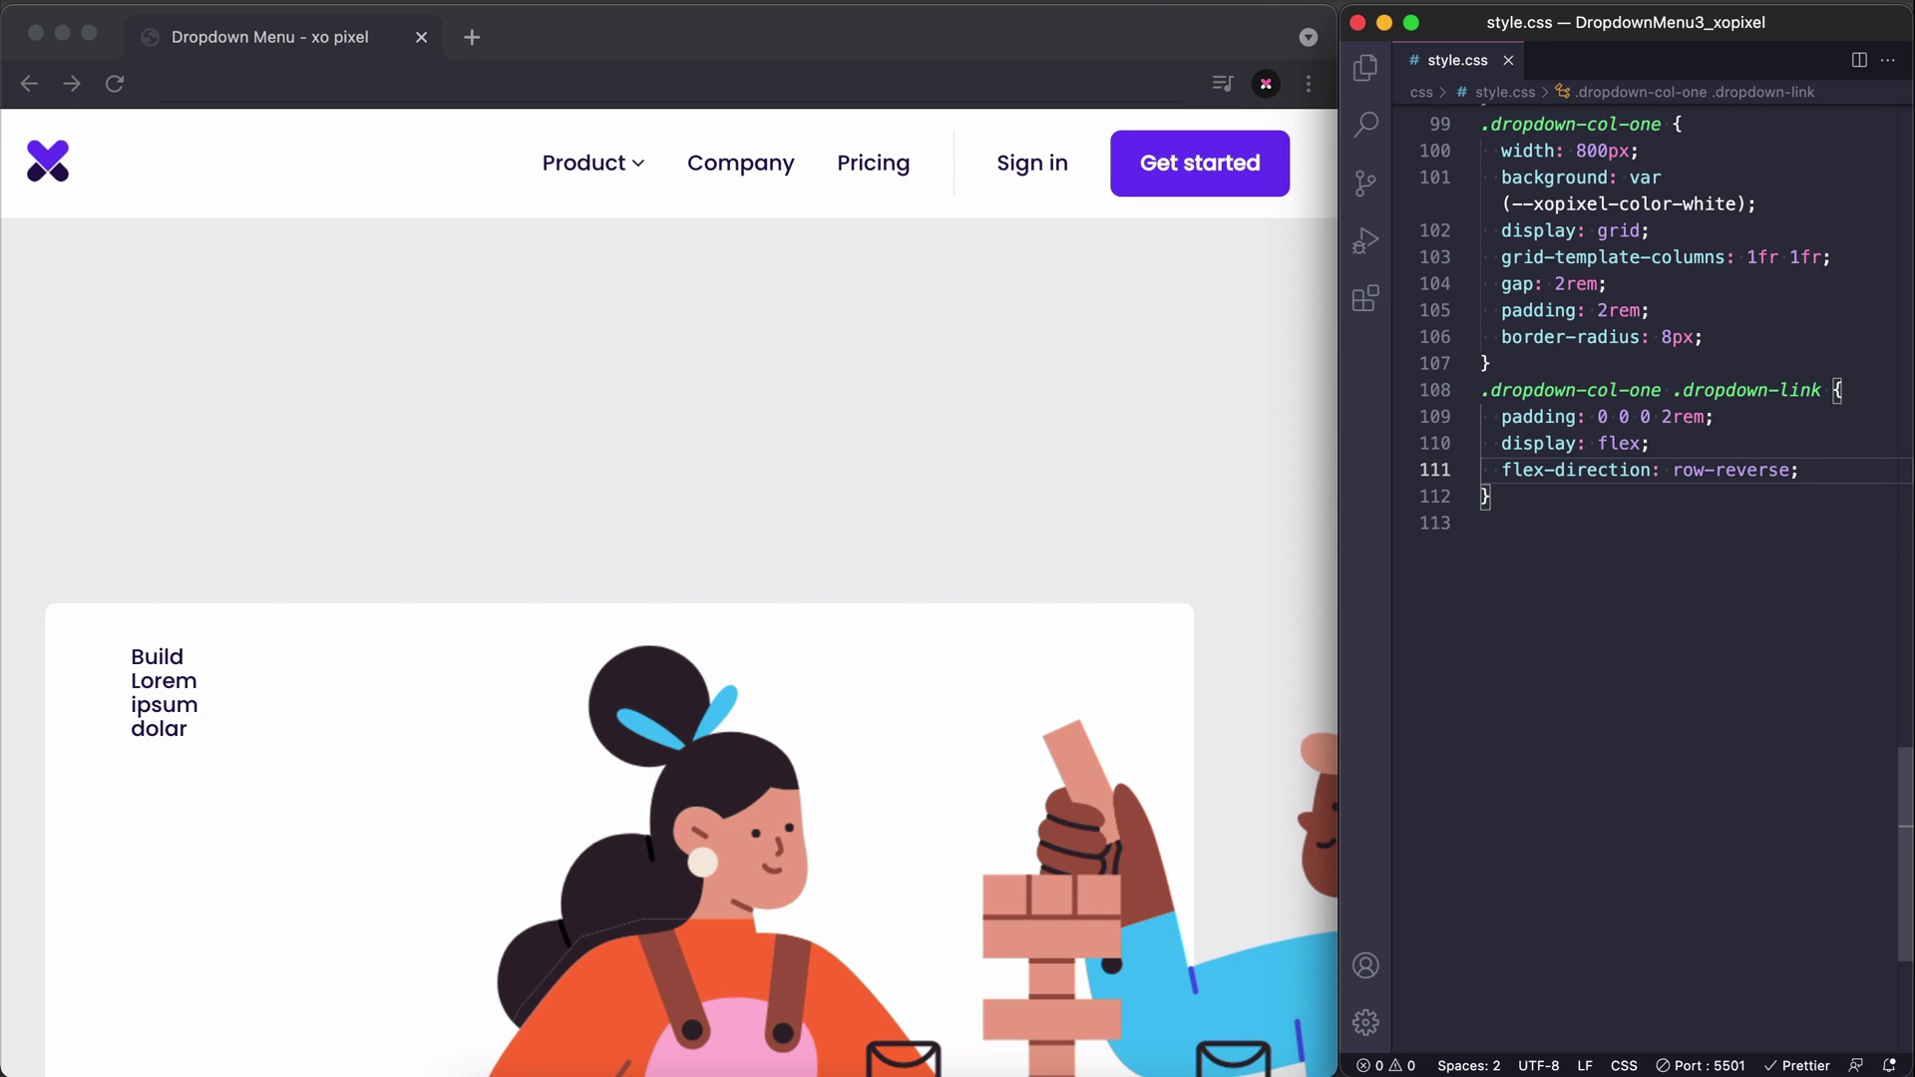
# Add justify-content: space-between and align-items: center to the link cards.
pyautogui.press('Return')
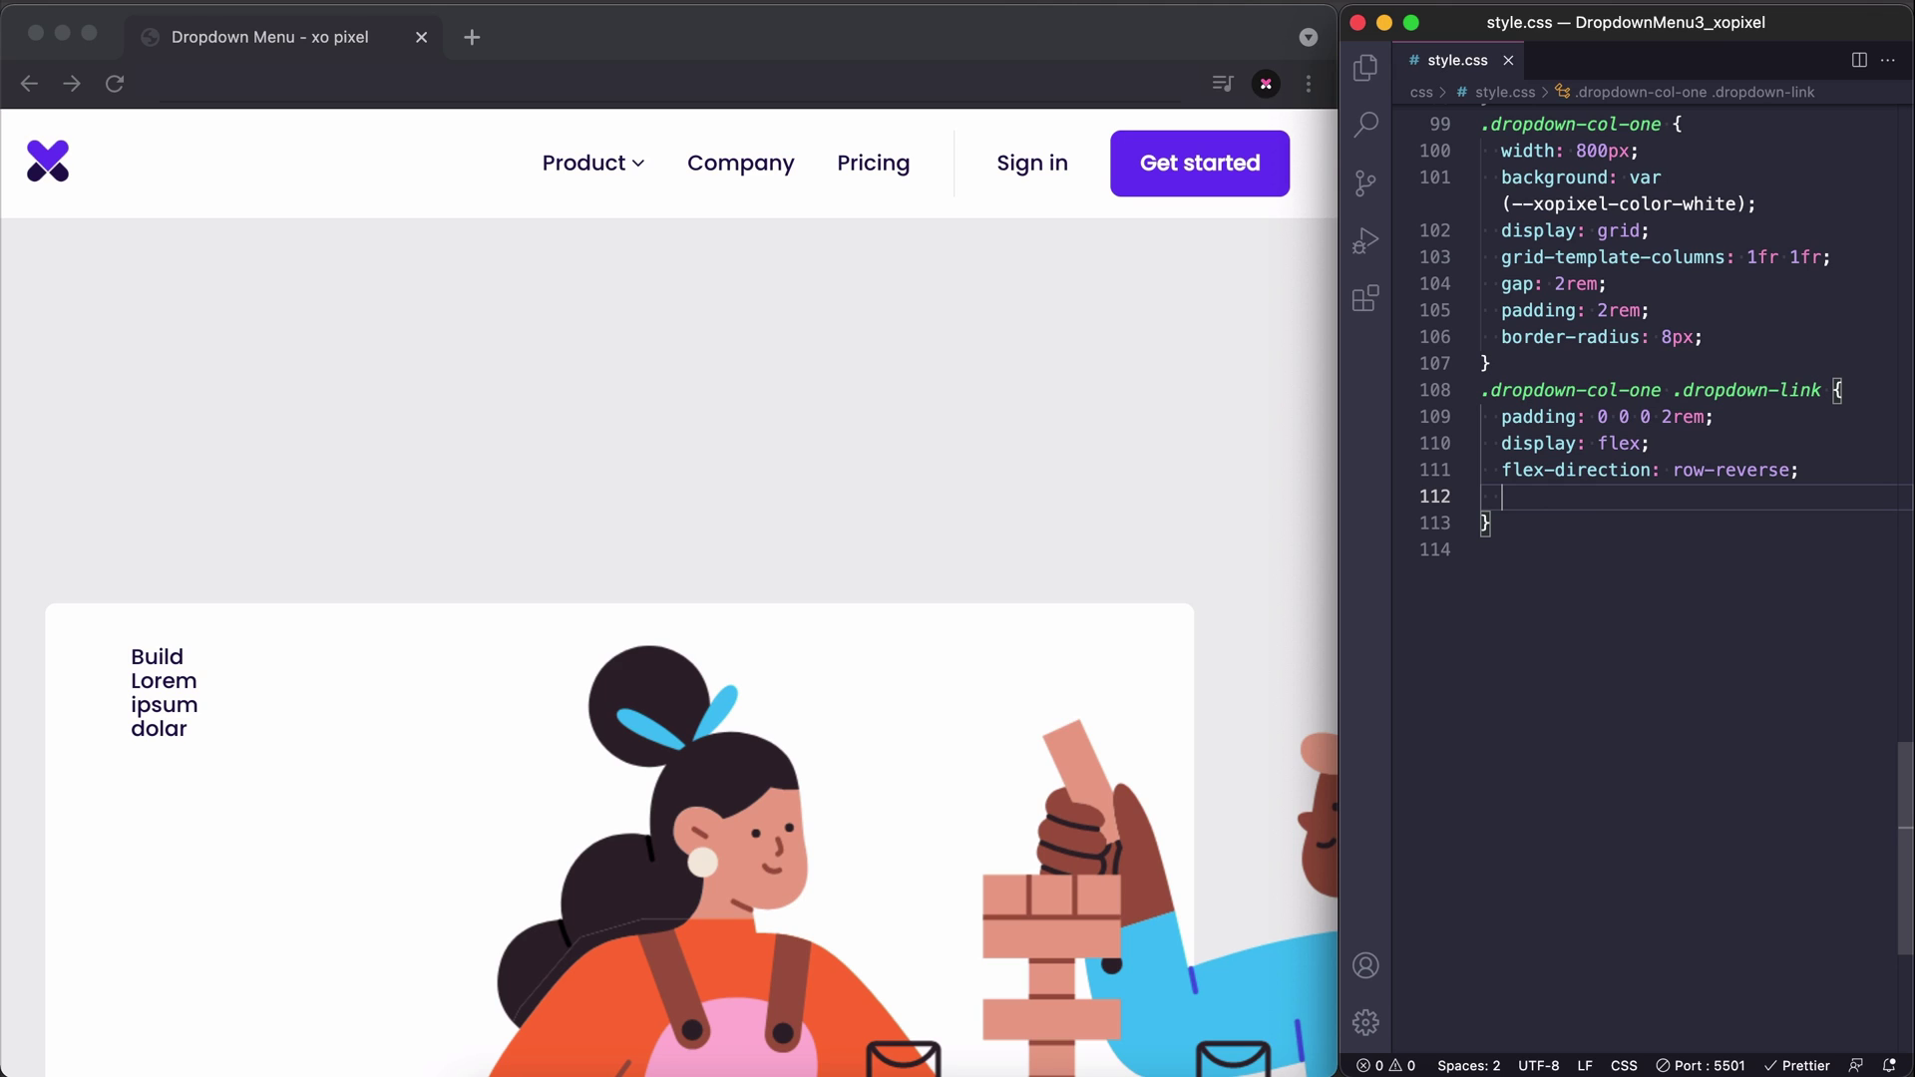
pyautogui.write('just')
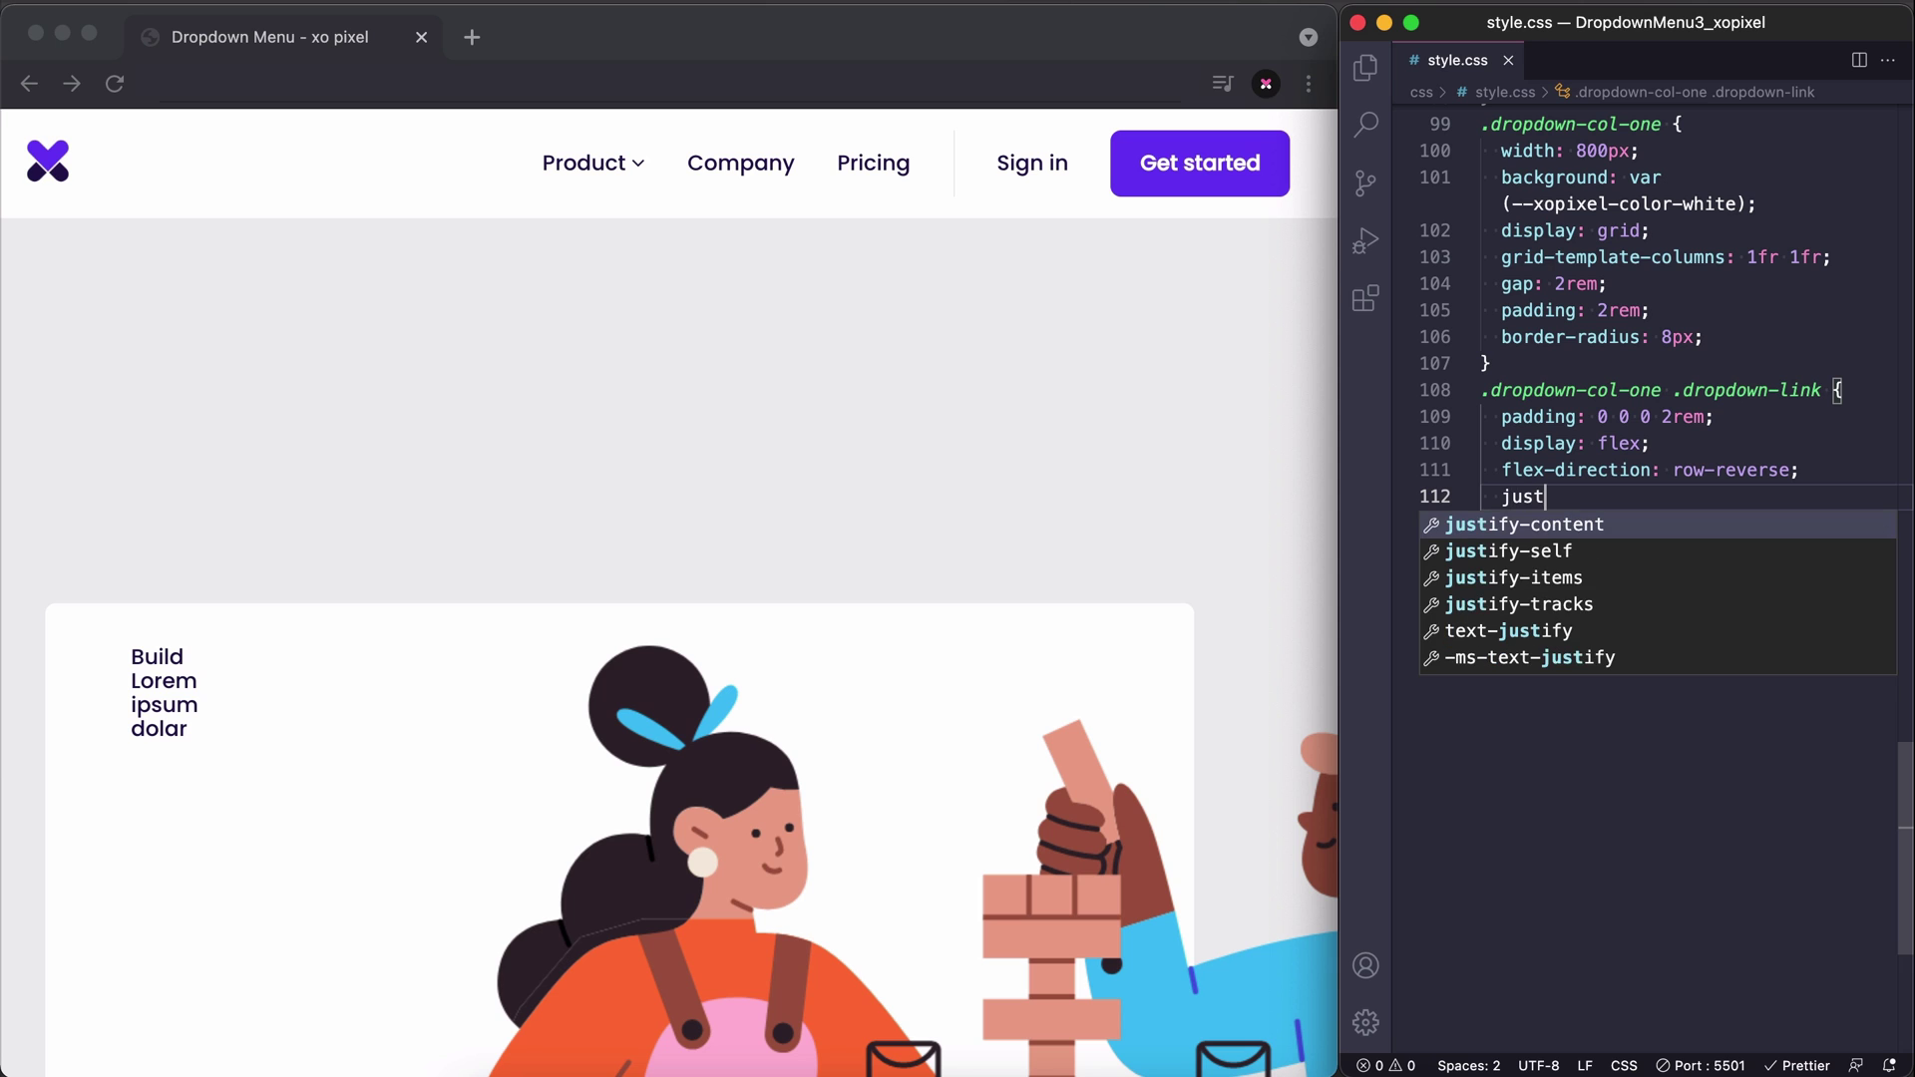
pyautogui.press('Return')
pyautogui.write('spa;')
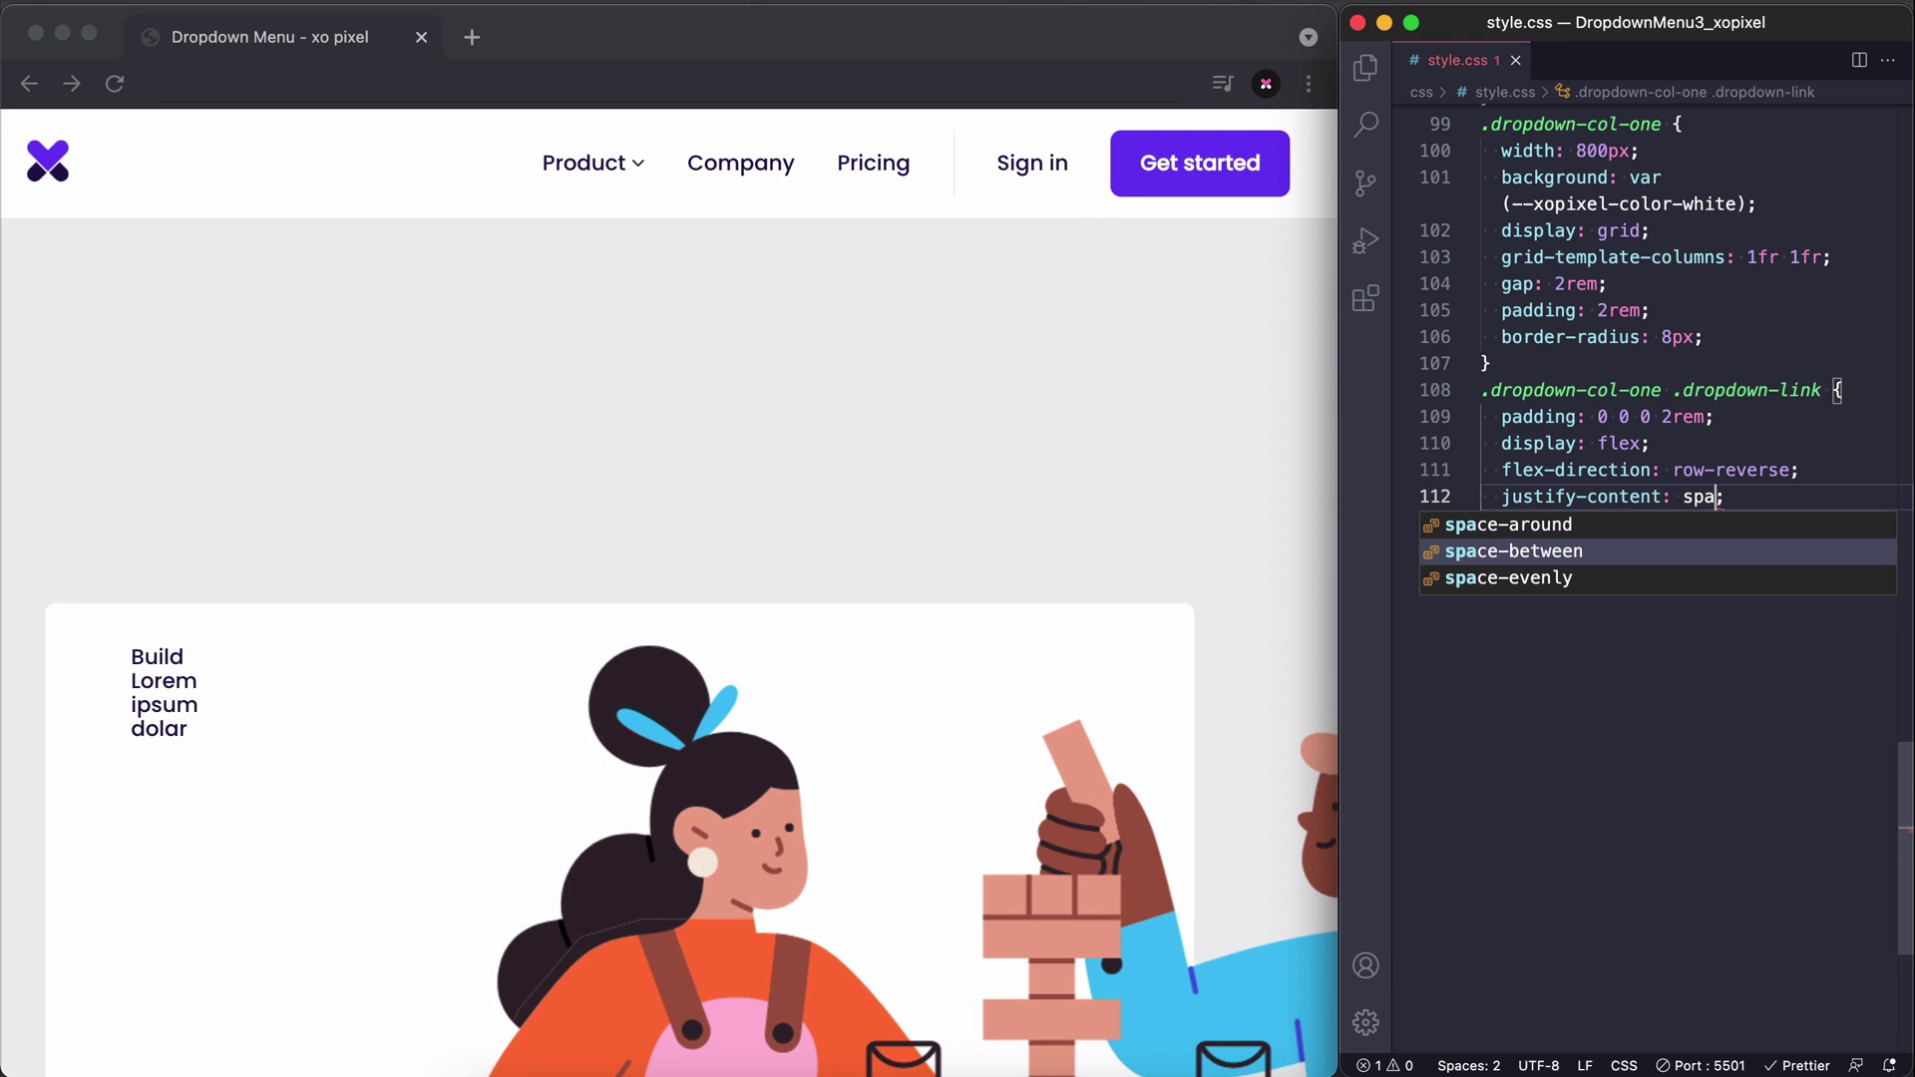
pyautogui.press('Down')
pyautogui.press('Return')
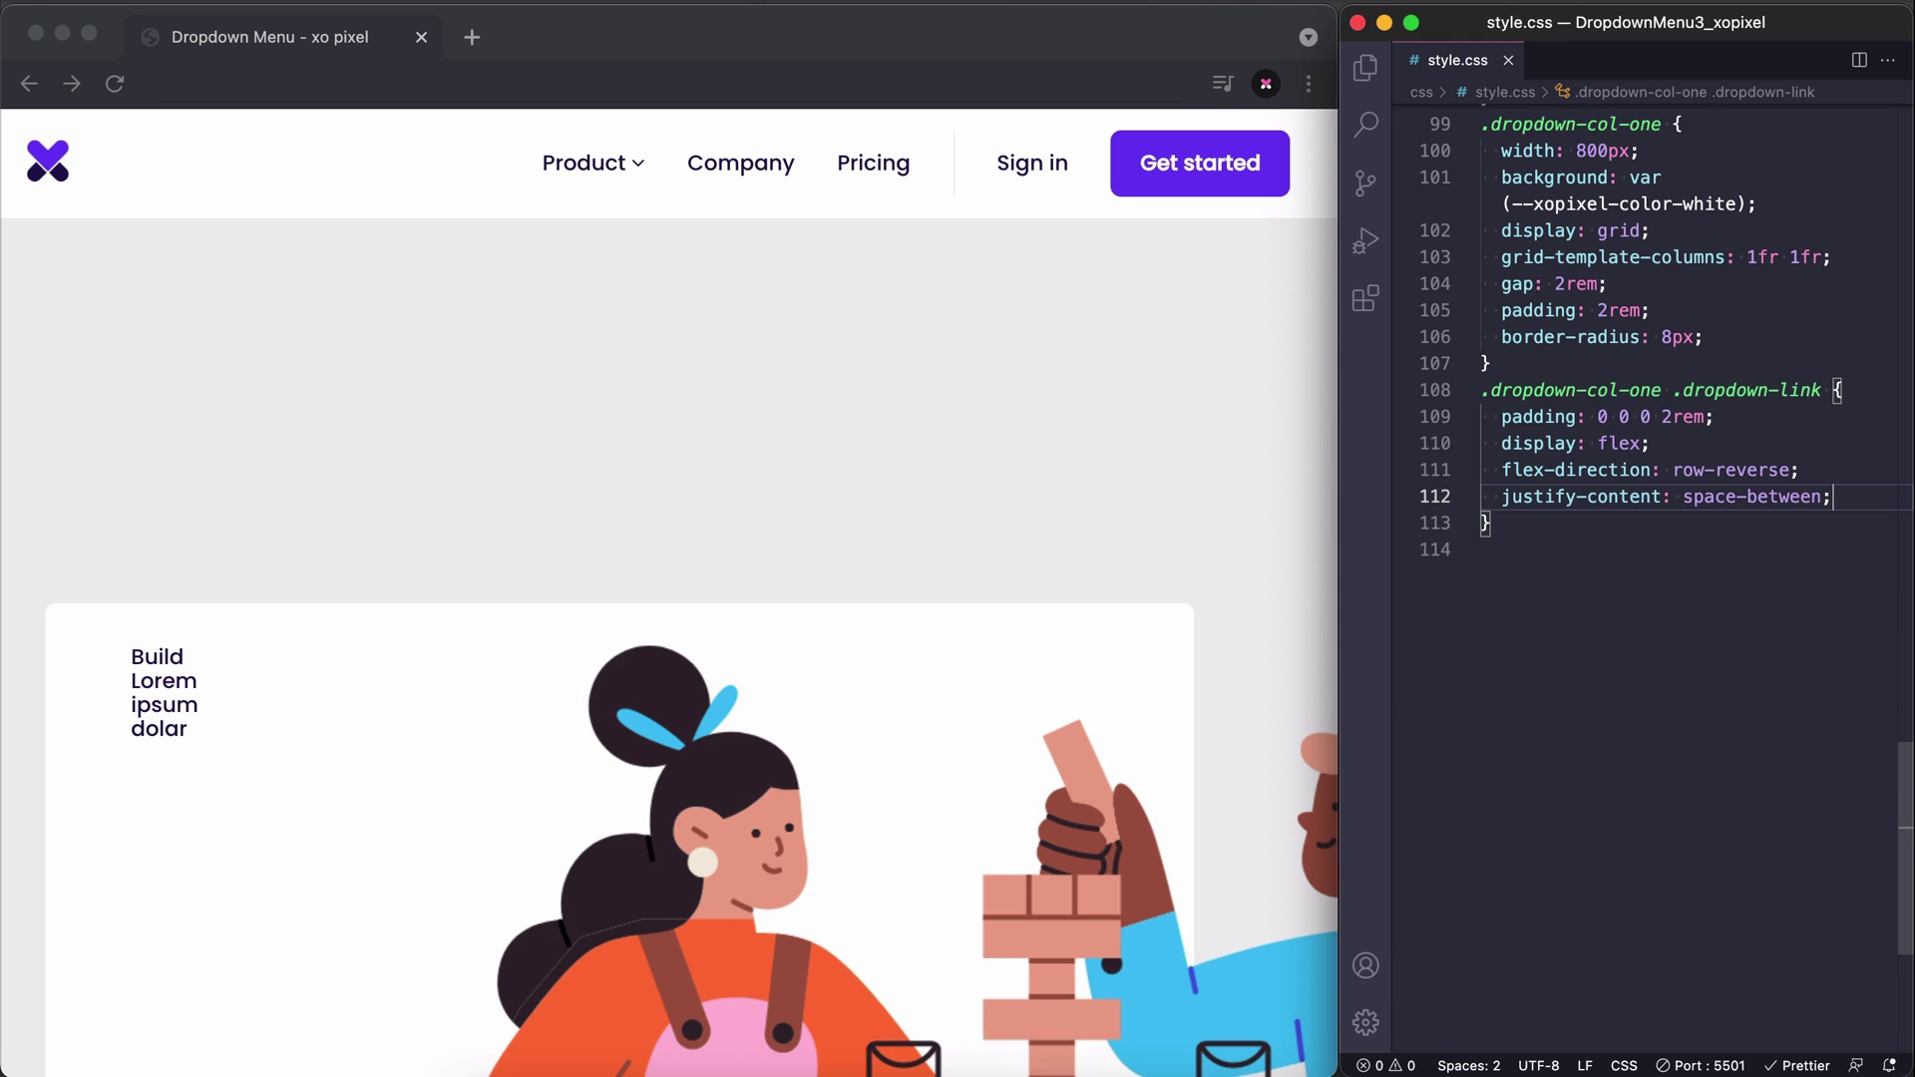
pyautogui.press('Return')
pyautogui.write('align-i')
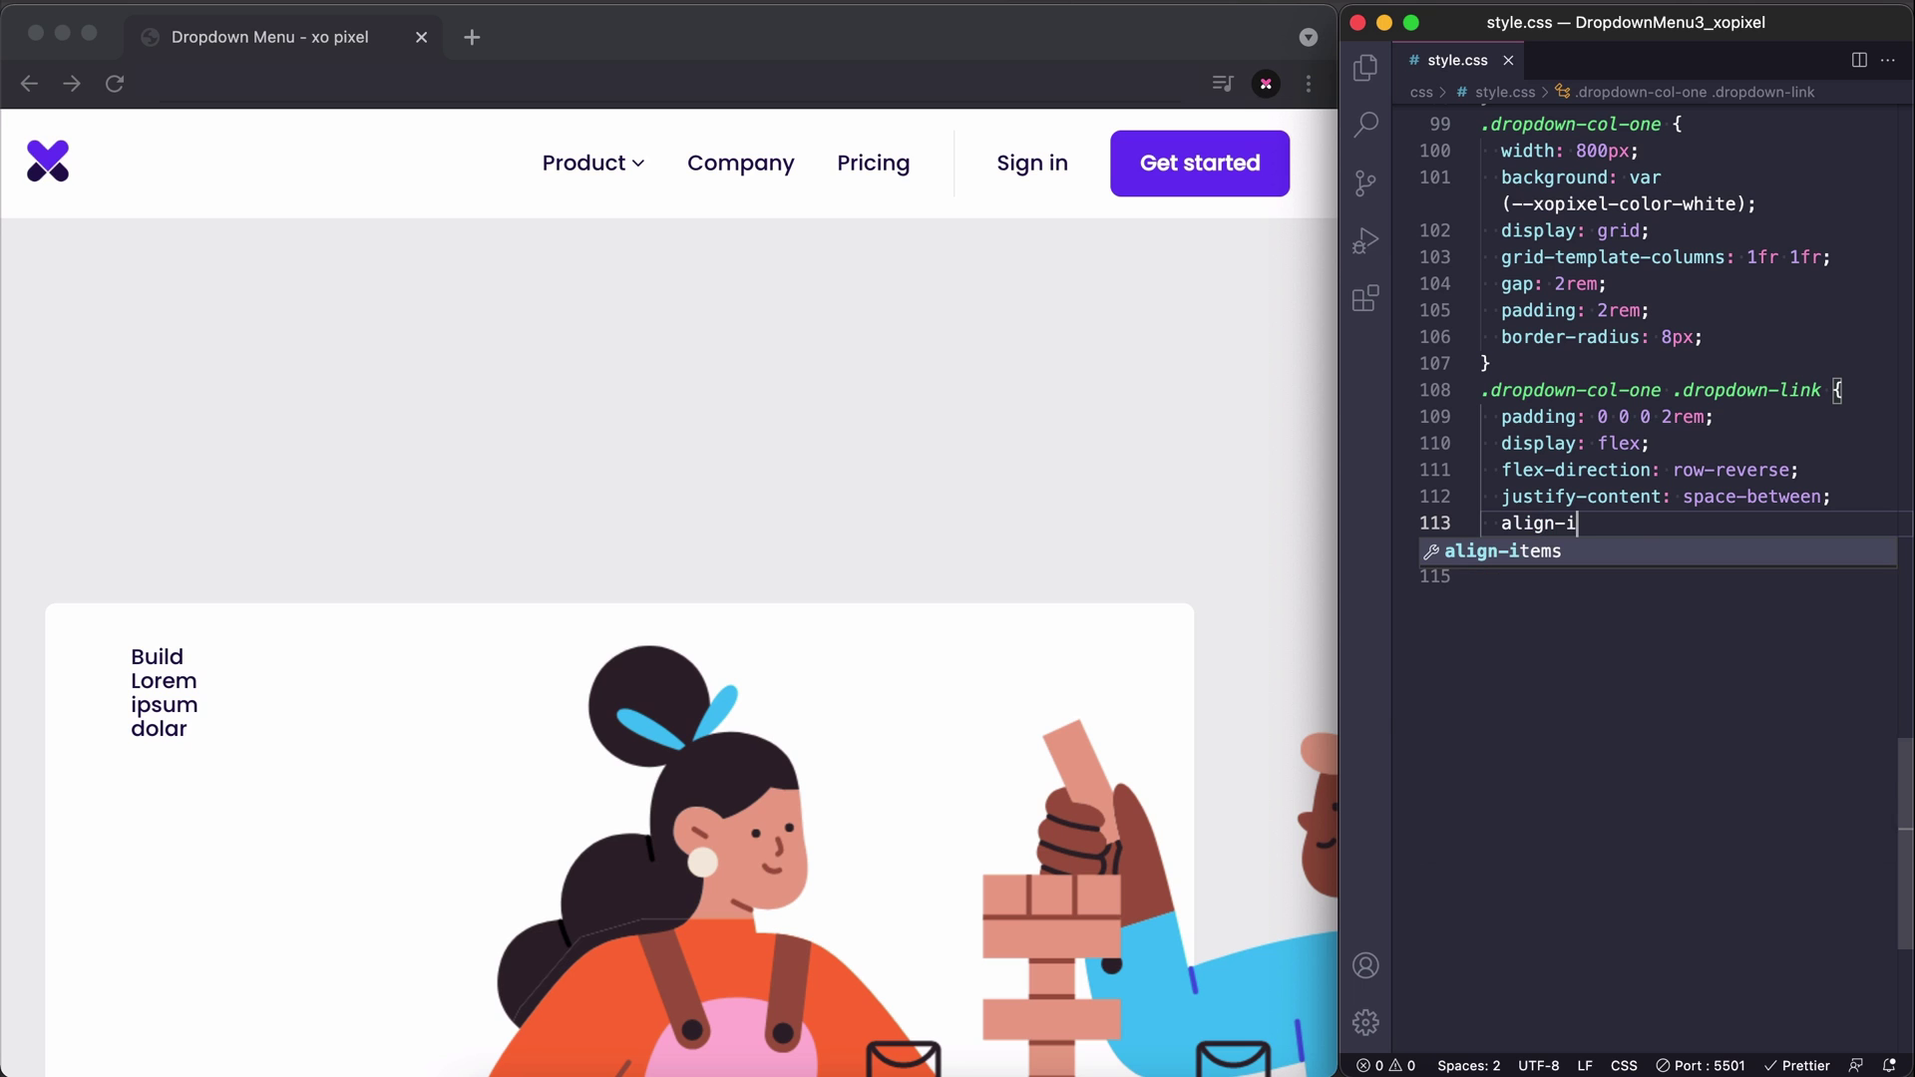
pyautogui.press('Return')
pyautogui.write('cen;')
pyautogui.press('Return')
pyautogui.press('End')
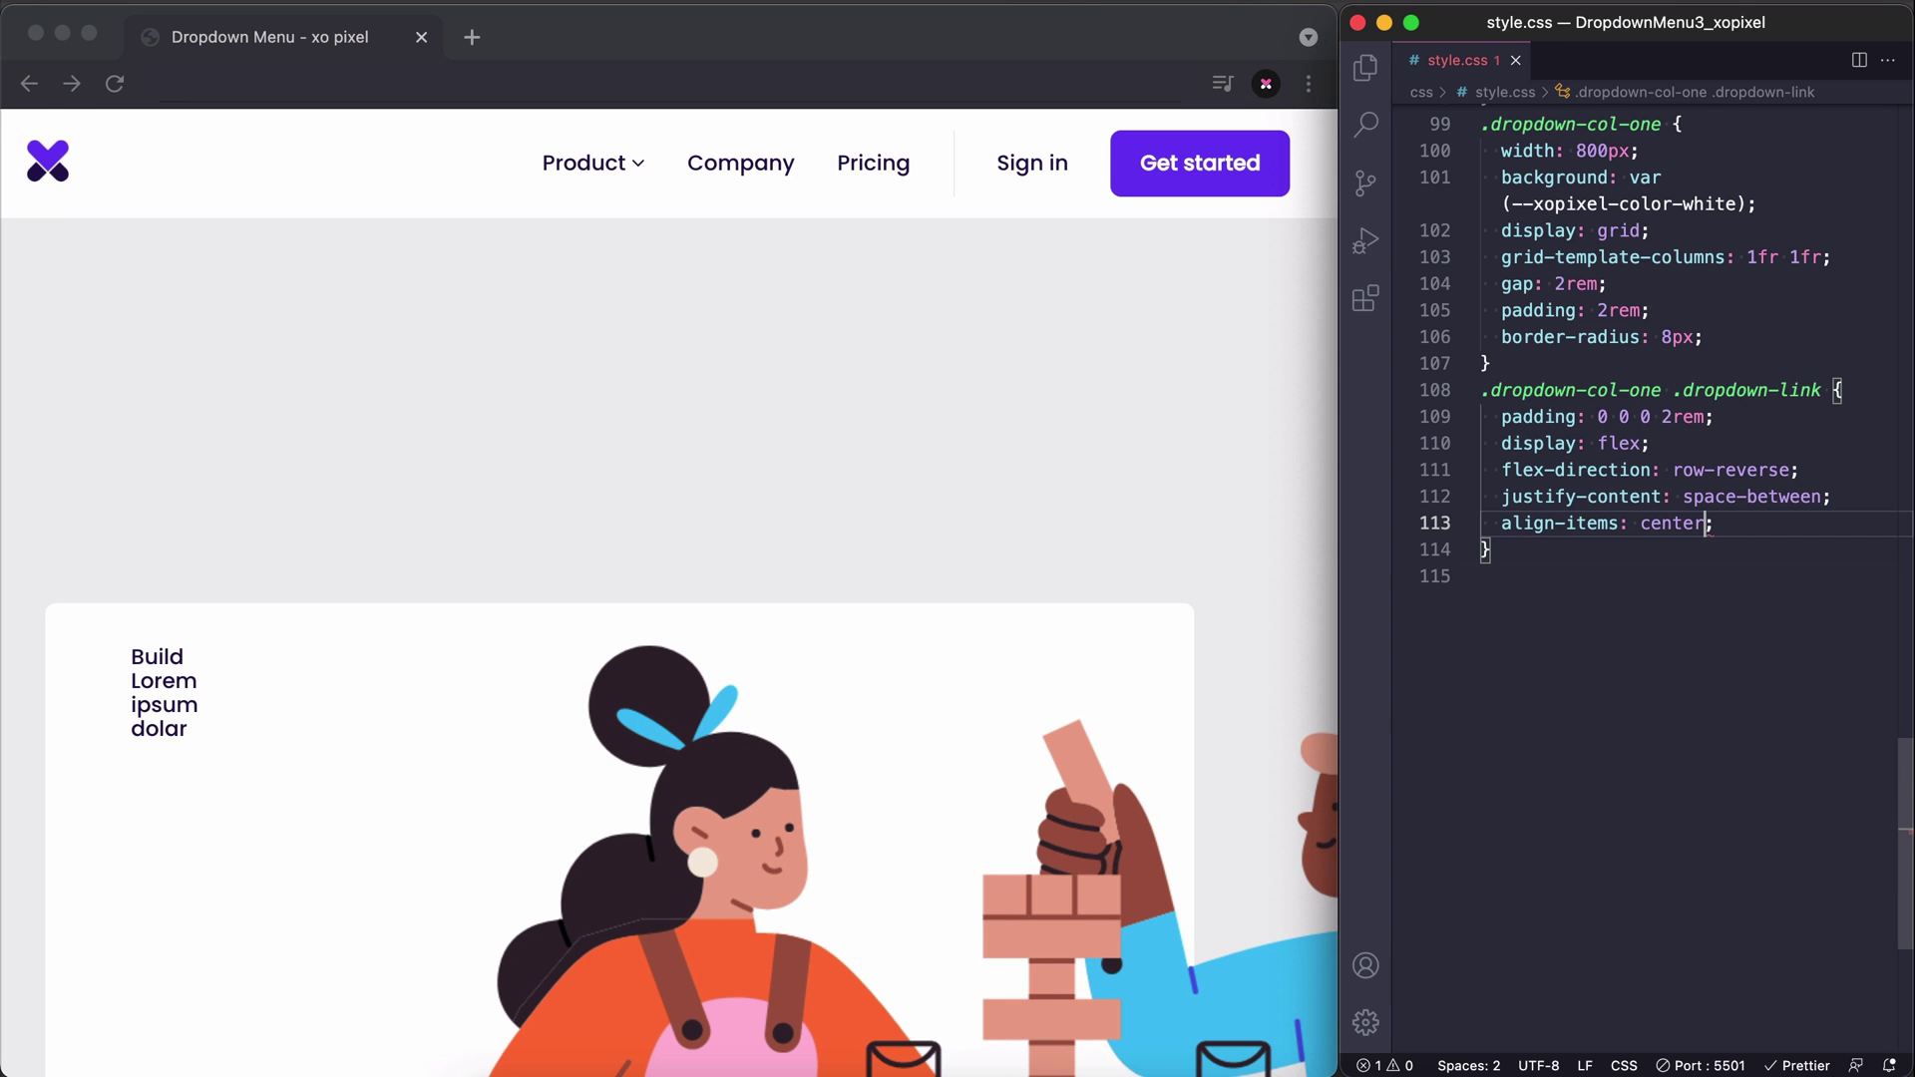
pyautogui.hotkey('ctrl', 's')
# Give the link cards the light-purple background variable and a 4px border radius.
pyautogui.press('Return')
pyautogui.write('backg')
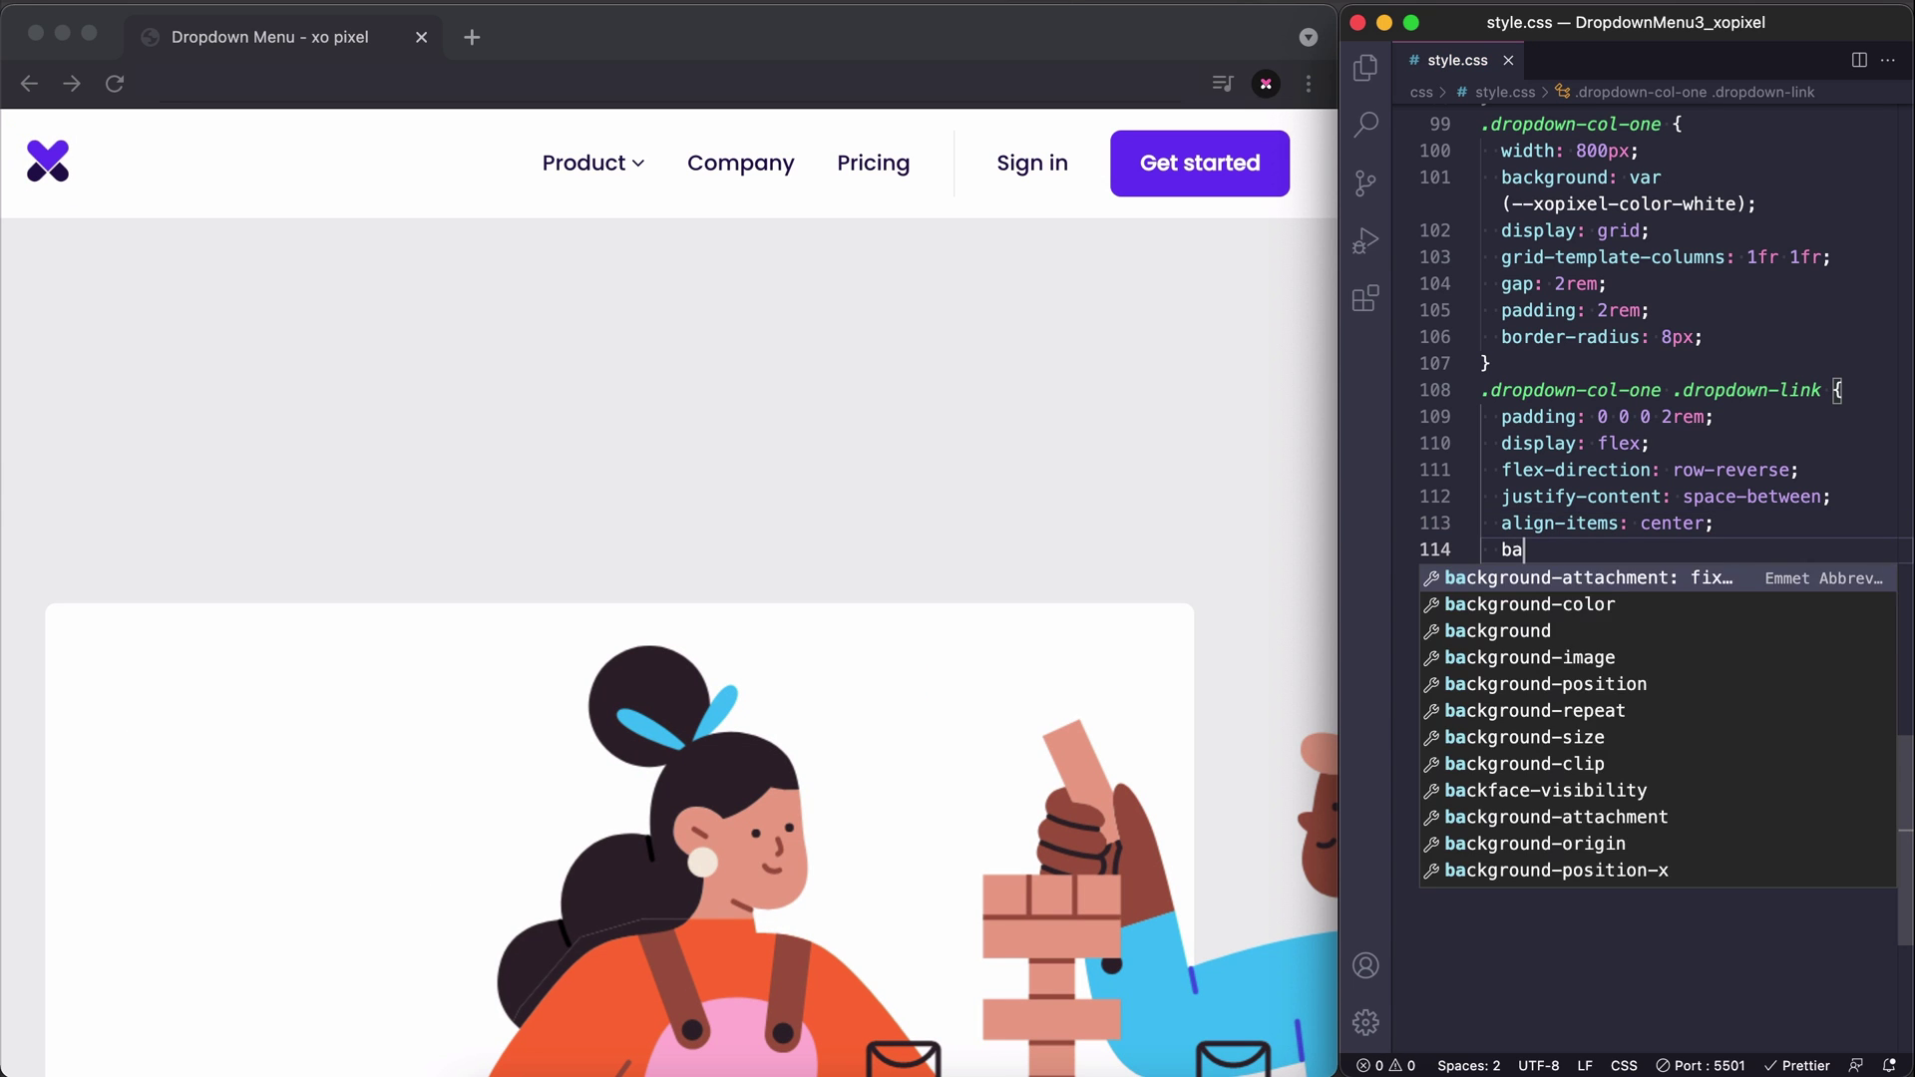
pyautogui.press('Return')
pyautogui.write('var(')
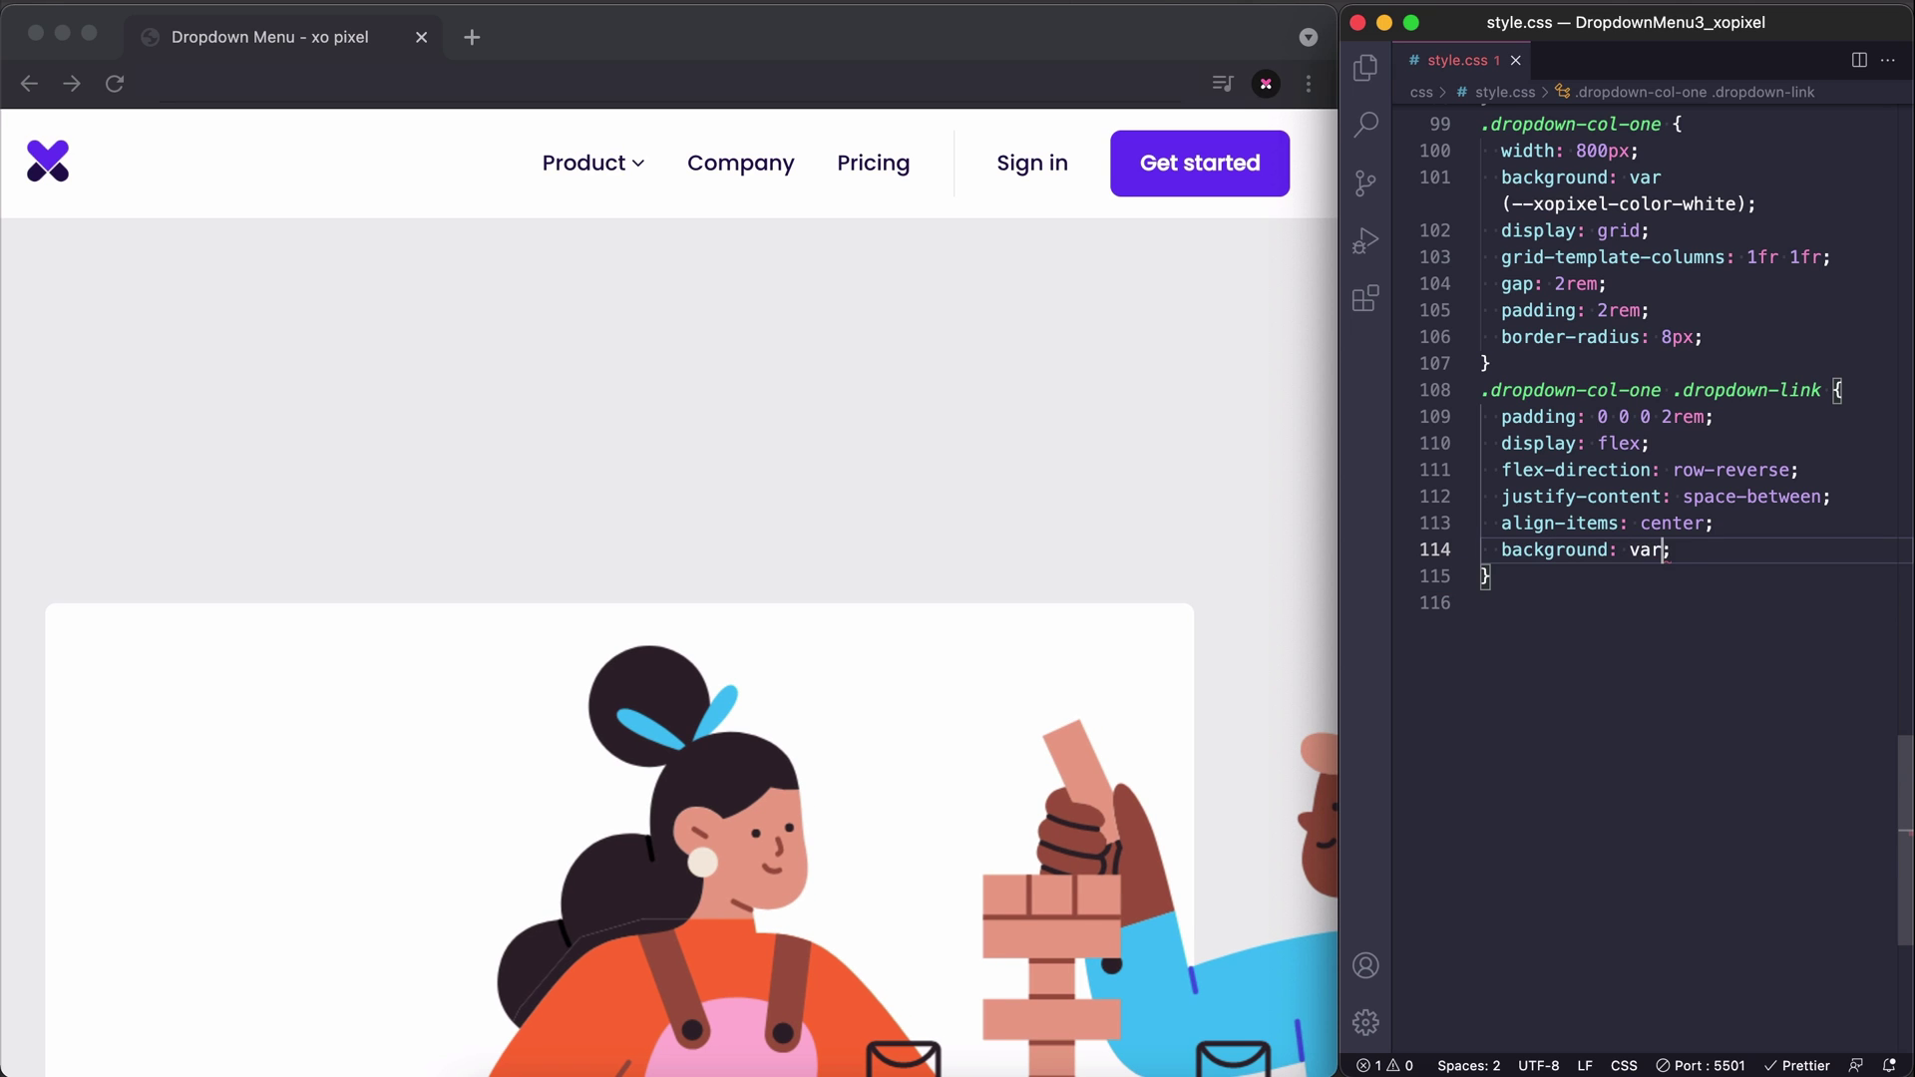
pyautogui.write('--xopixel')
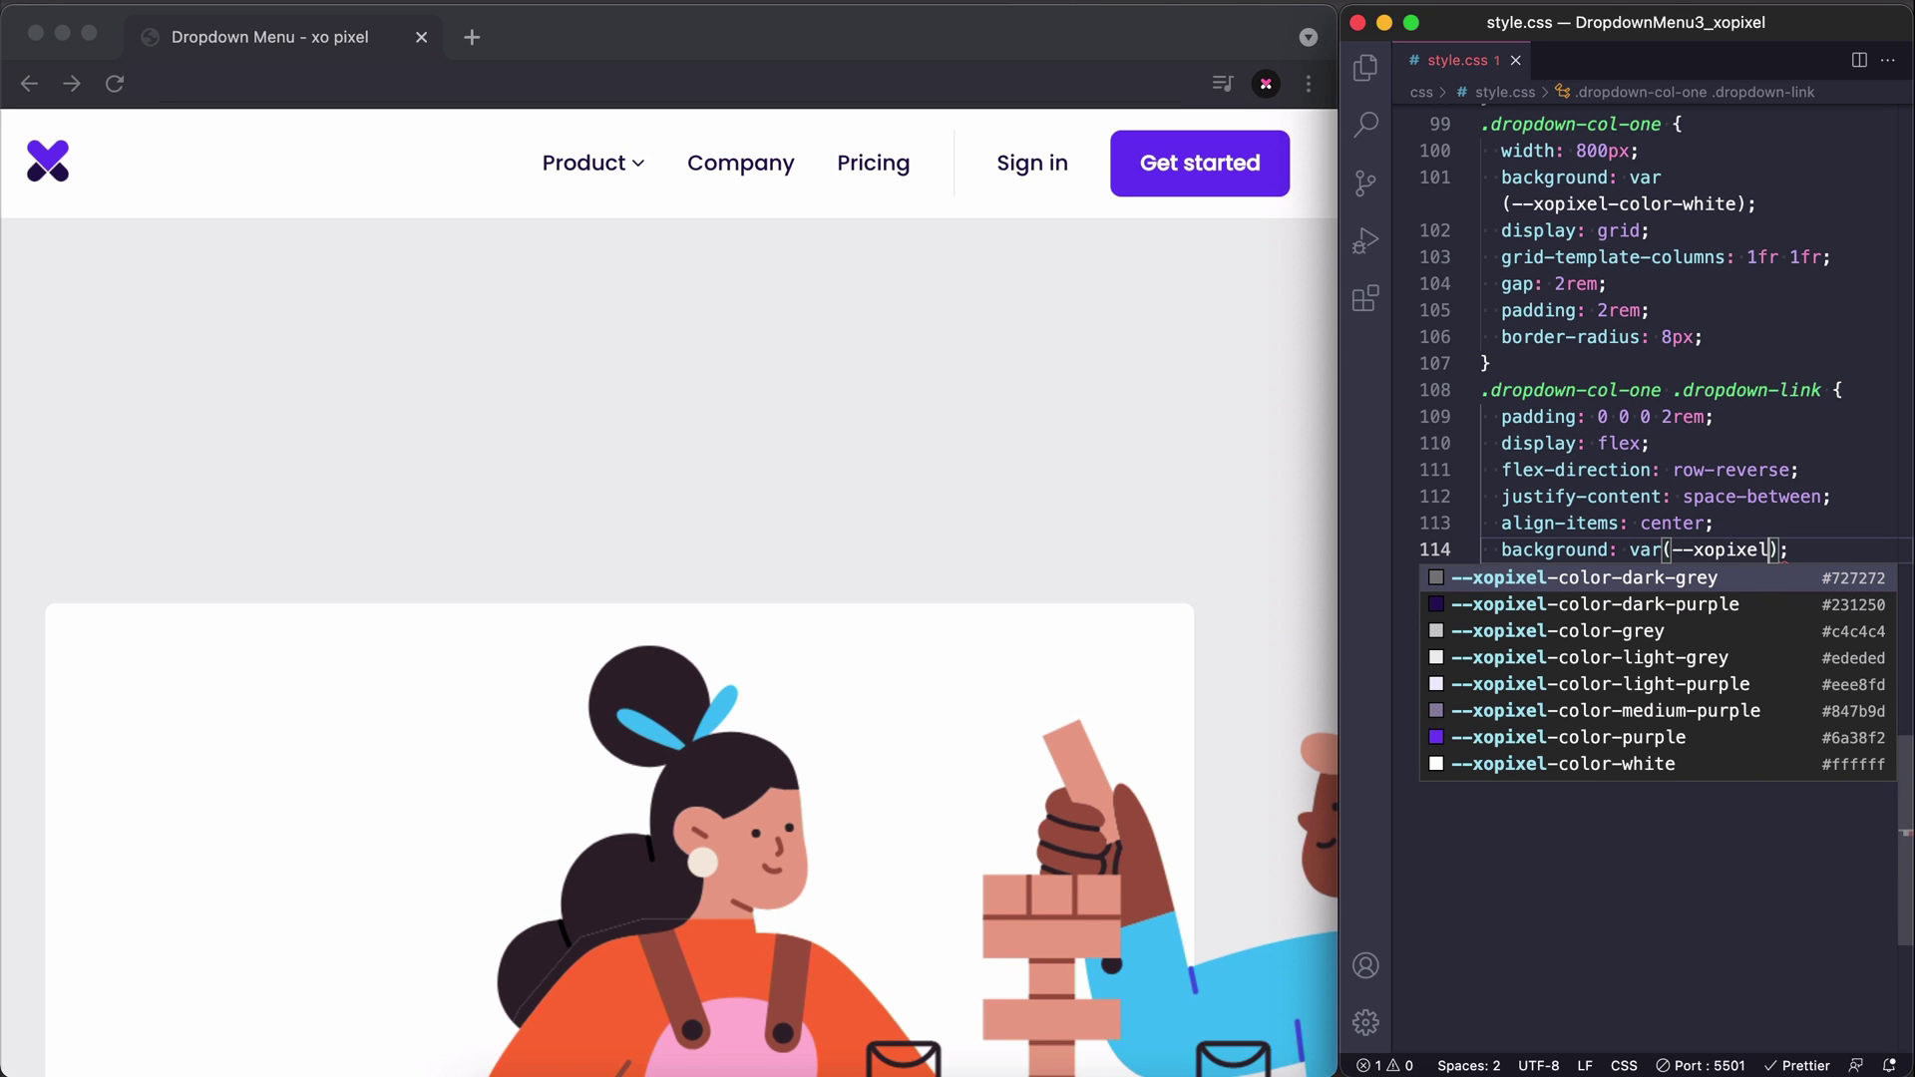
pyautogui.hotkey('ctrl', 's')
pyautogui.press('Down')
pyautogui.press('Down')
pyautogui.press('Down')
pyautogui.press('Down')
pyautogui.press('Return')
pyautogui.press('End')
pyautogui.press('Return')
pyautogui.write('bo')
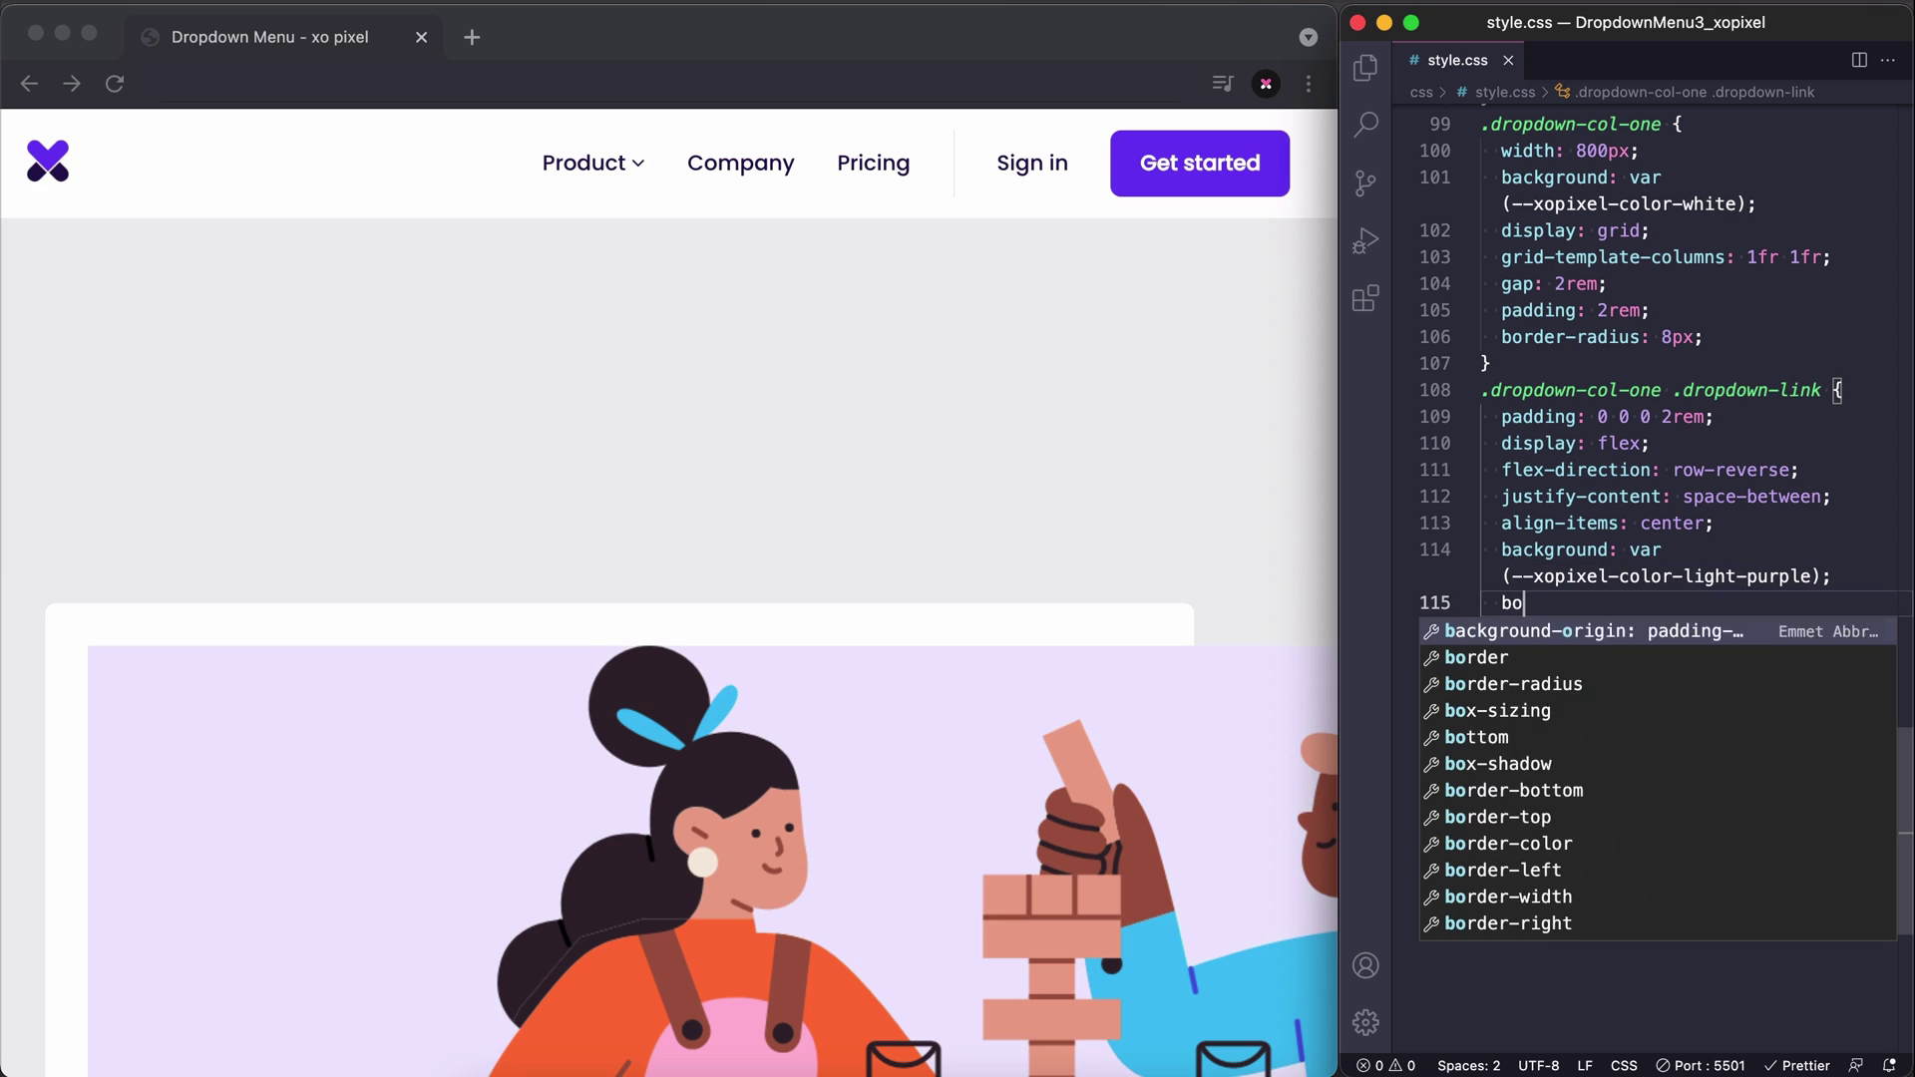
pyautogui.write('rder-r')
pyautogui.press('Return')
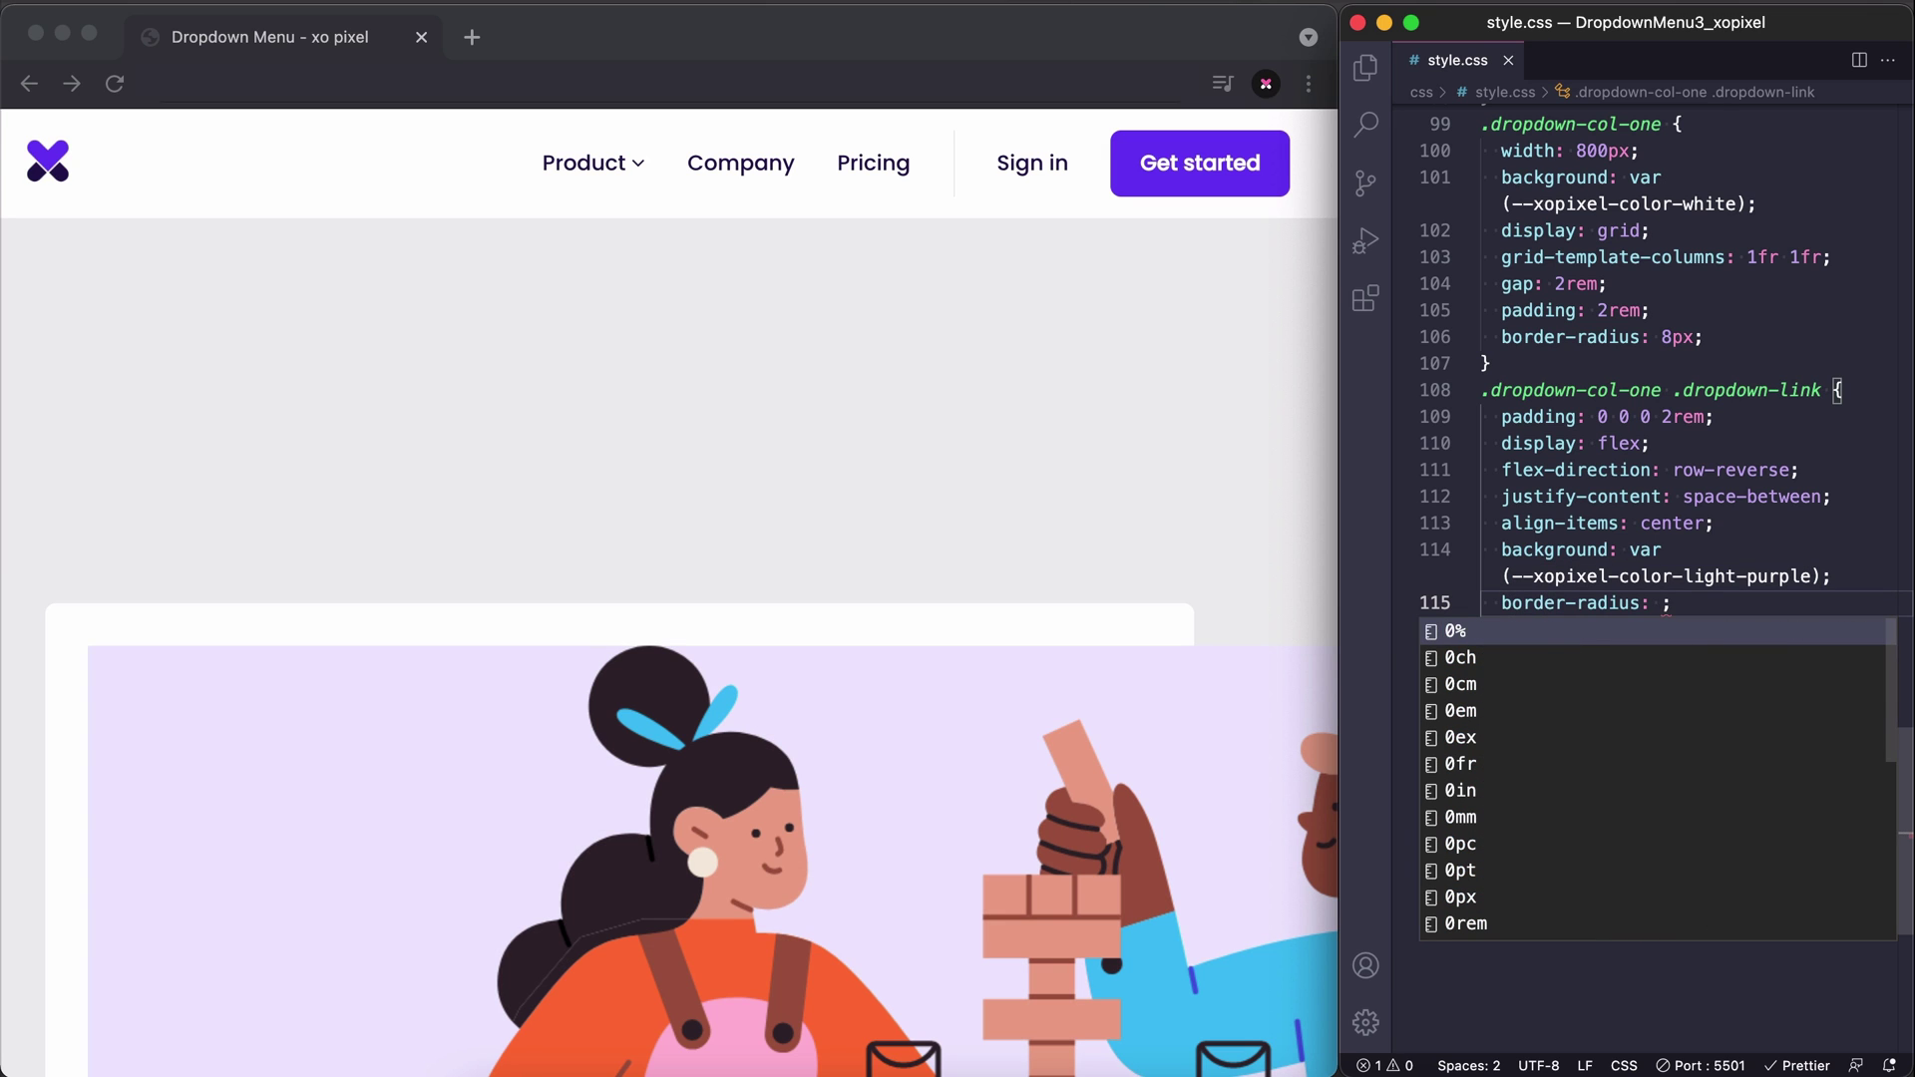
pyautogui.write('4px;')
# Add a .dropdown-link .link-icon img rule with height: 80px.
pyautogui.press('BackSpace')
pyautogui.hotkey('ctrl', 's')
pyautogui.press('Down')
pyautogui.press('End')
pyautogui.press('Return')
pyautogui.write('.dro')
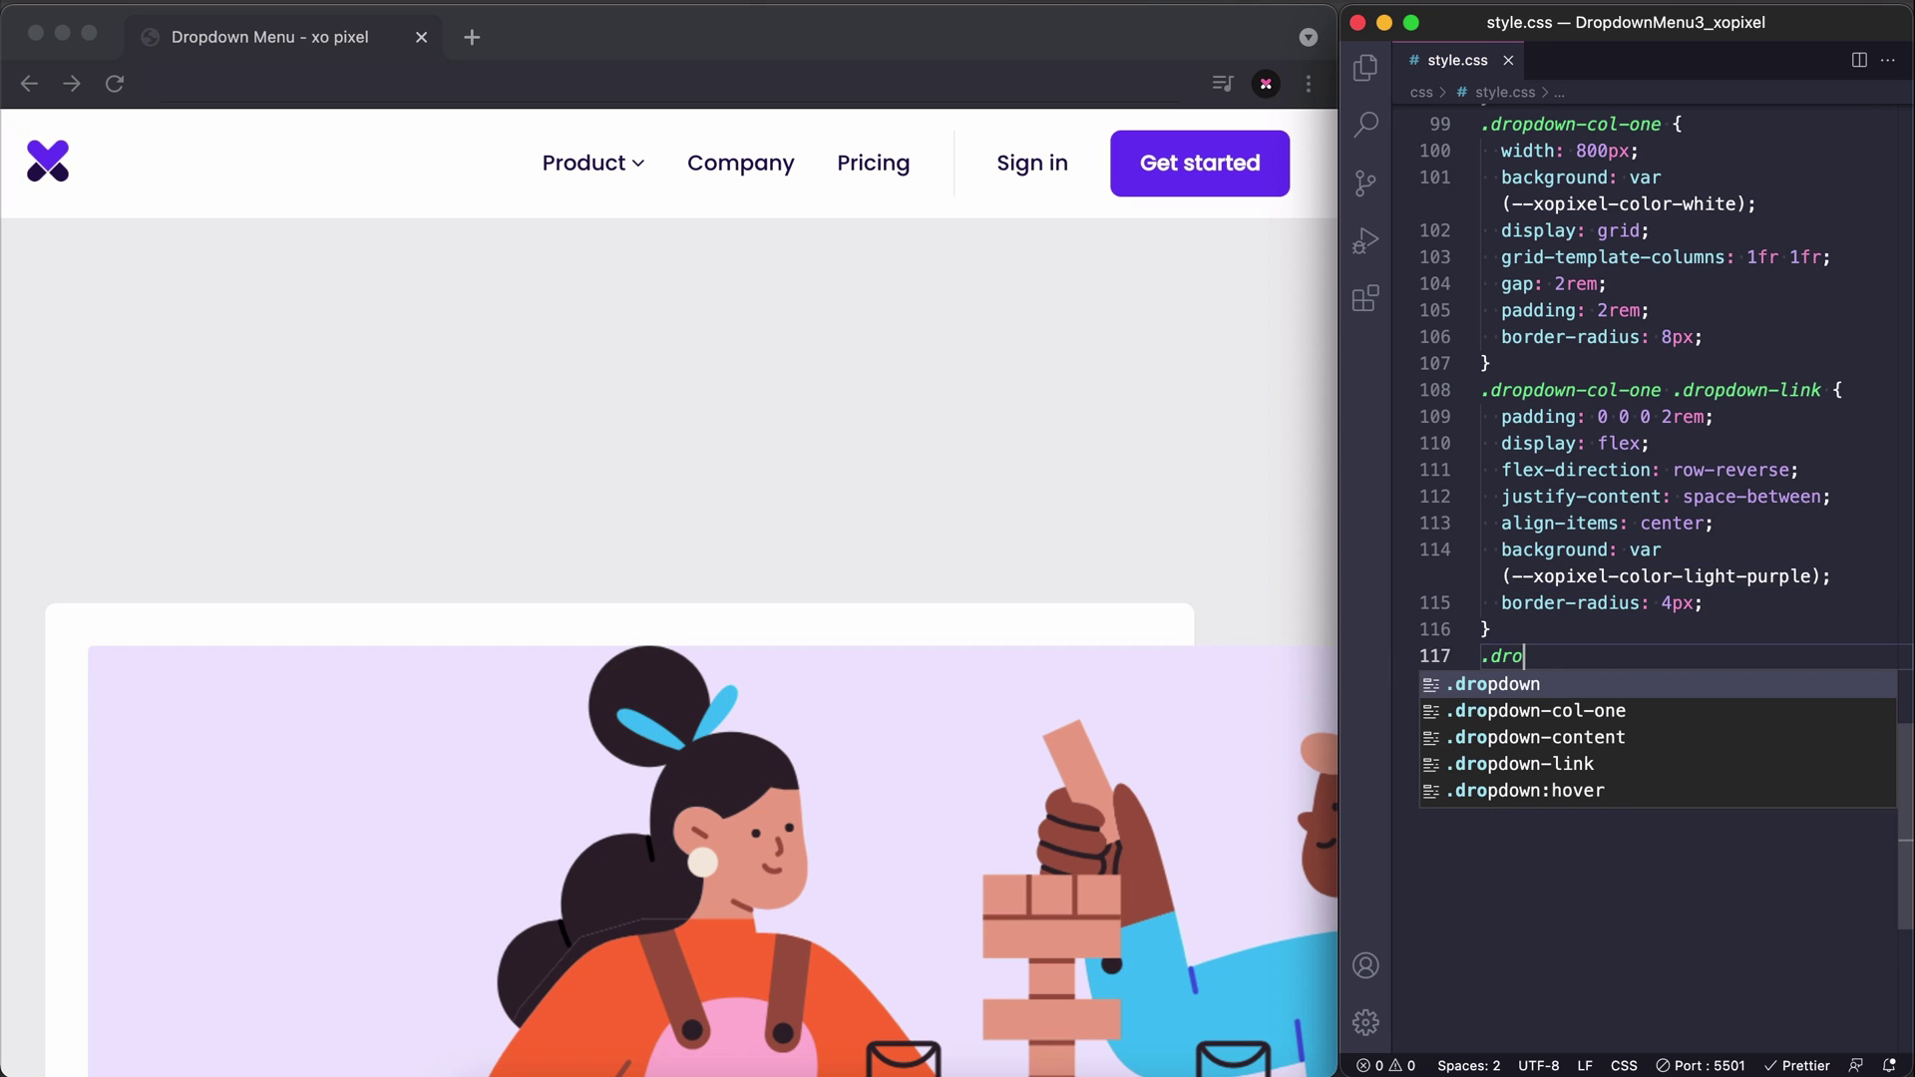
pyautogui.write('pdown-link ')
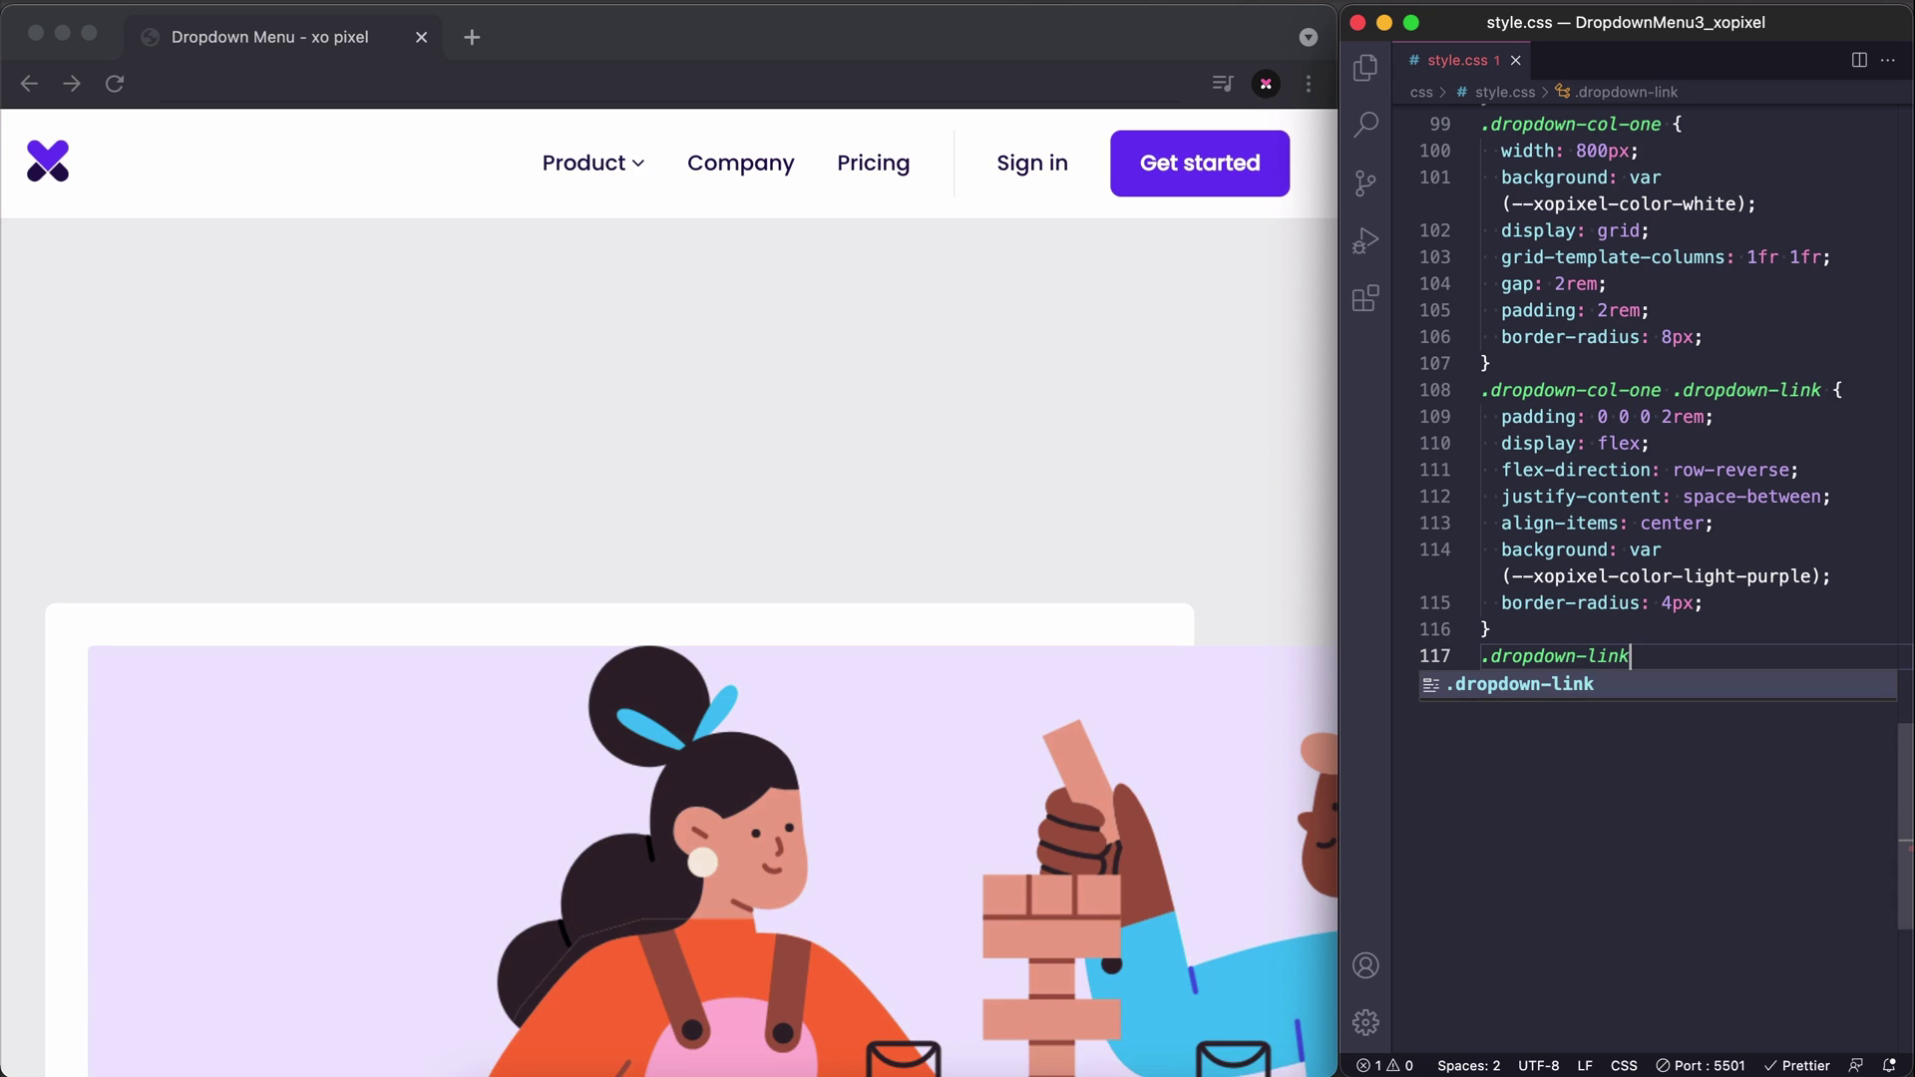
pyautogui.write('.link-icon')
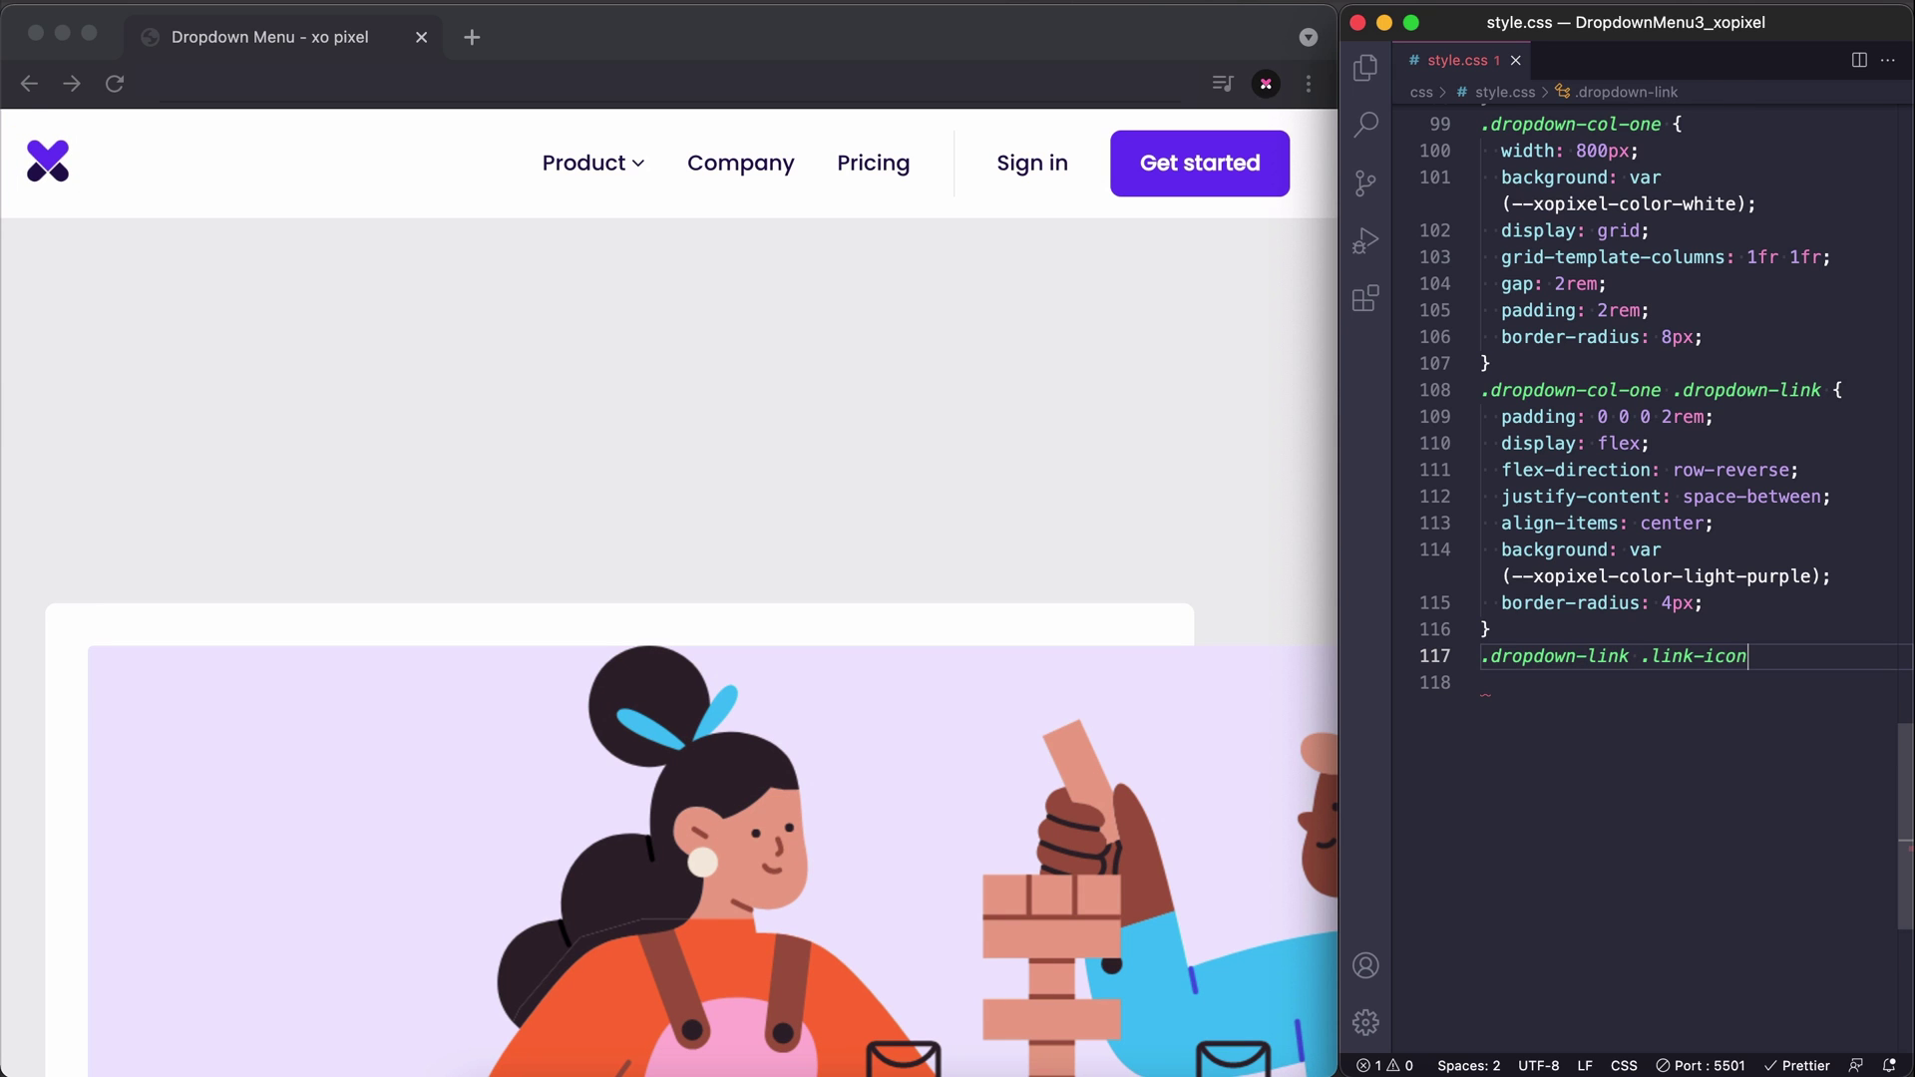
pyautogui.write(' img {')
pyautogui.press('Return')
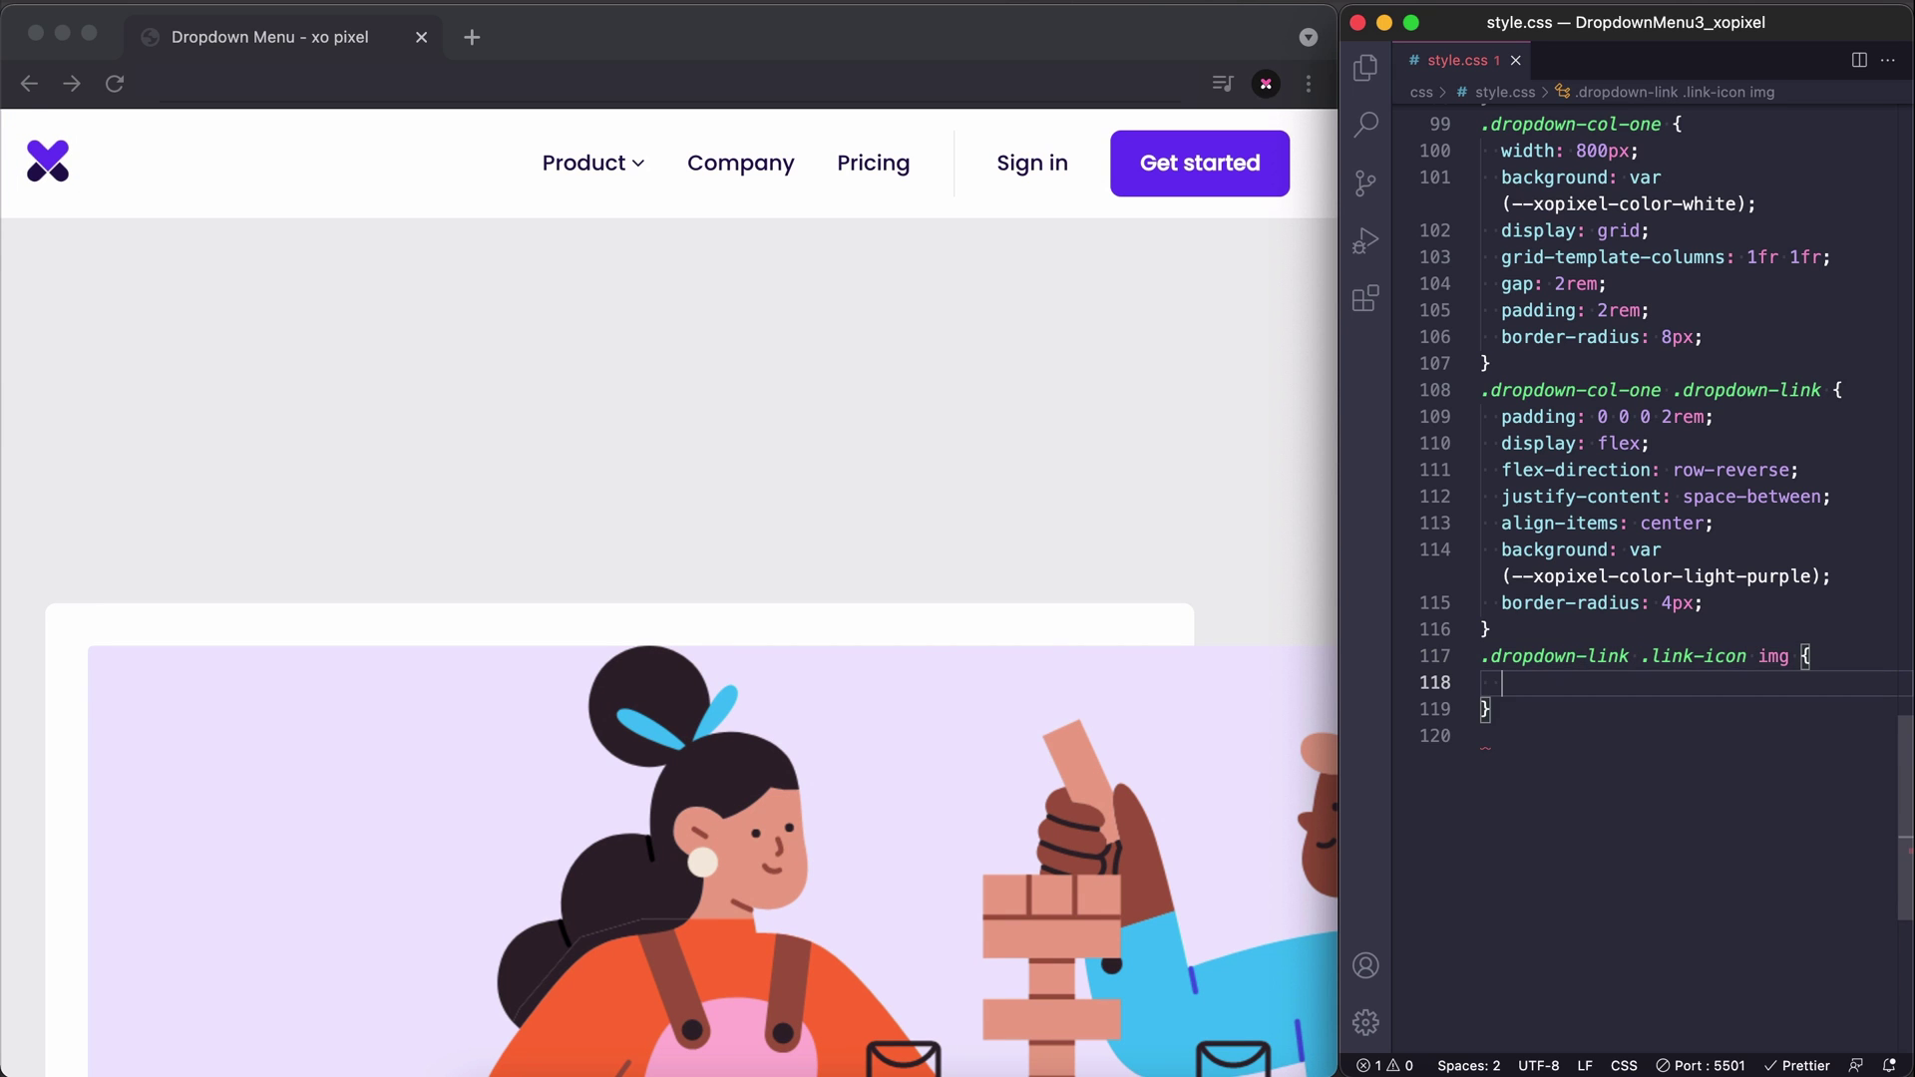
pyautogui.write('height: 8')
pyautogui.write('0px;')
pyautogui.press('super+s')
# Add a .link-title rule with font-size 1rem and font-weight 500.
pyautogui.press('Down')
pyautogui.press('Down')
pyautogui.write('.d')
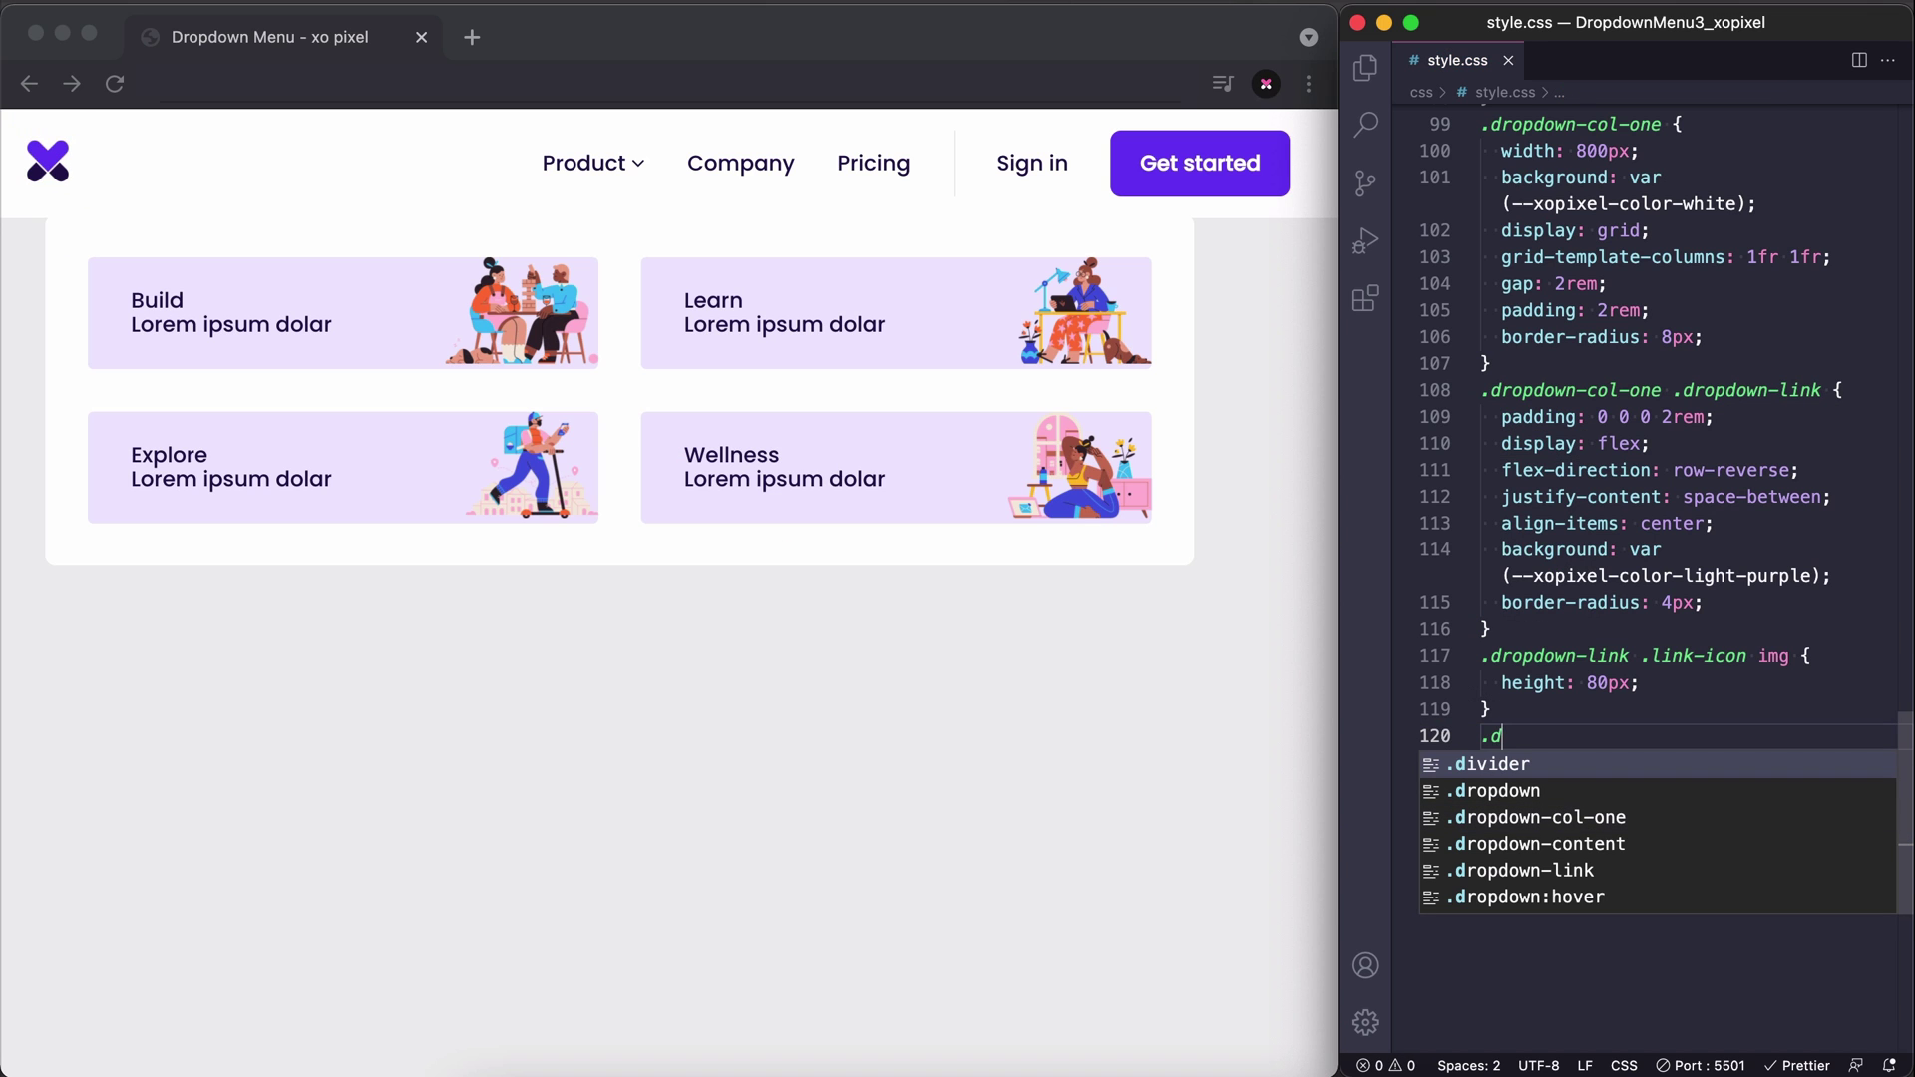
pyautogui.write('ropdown')
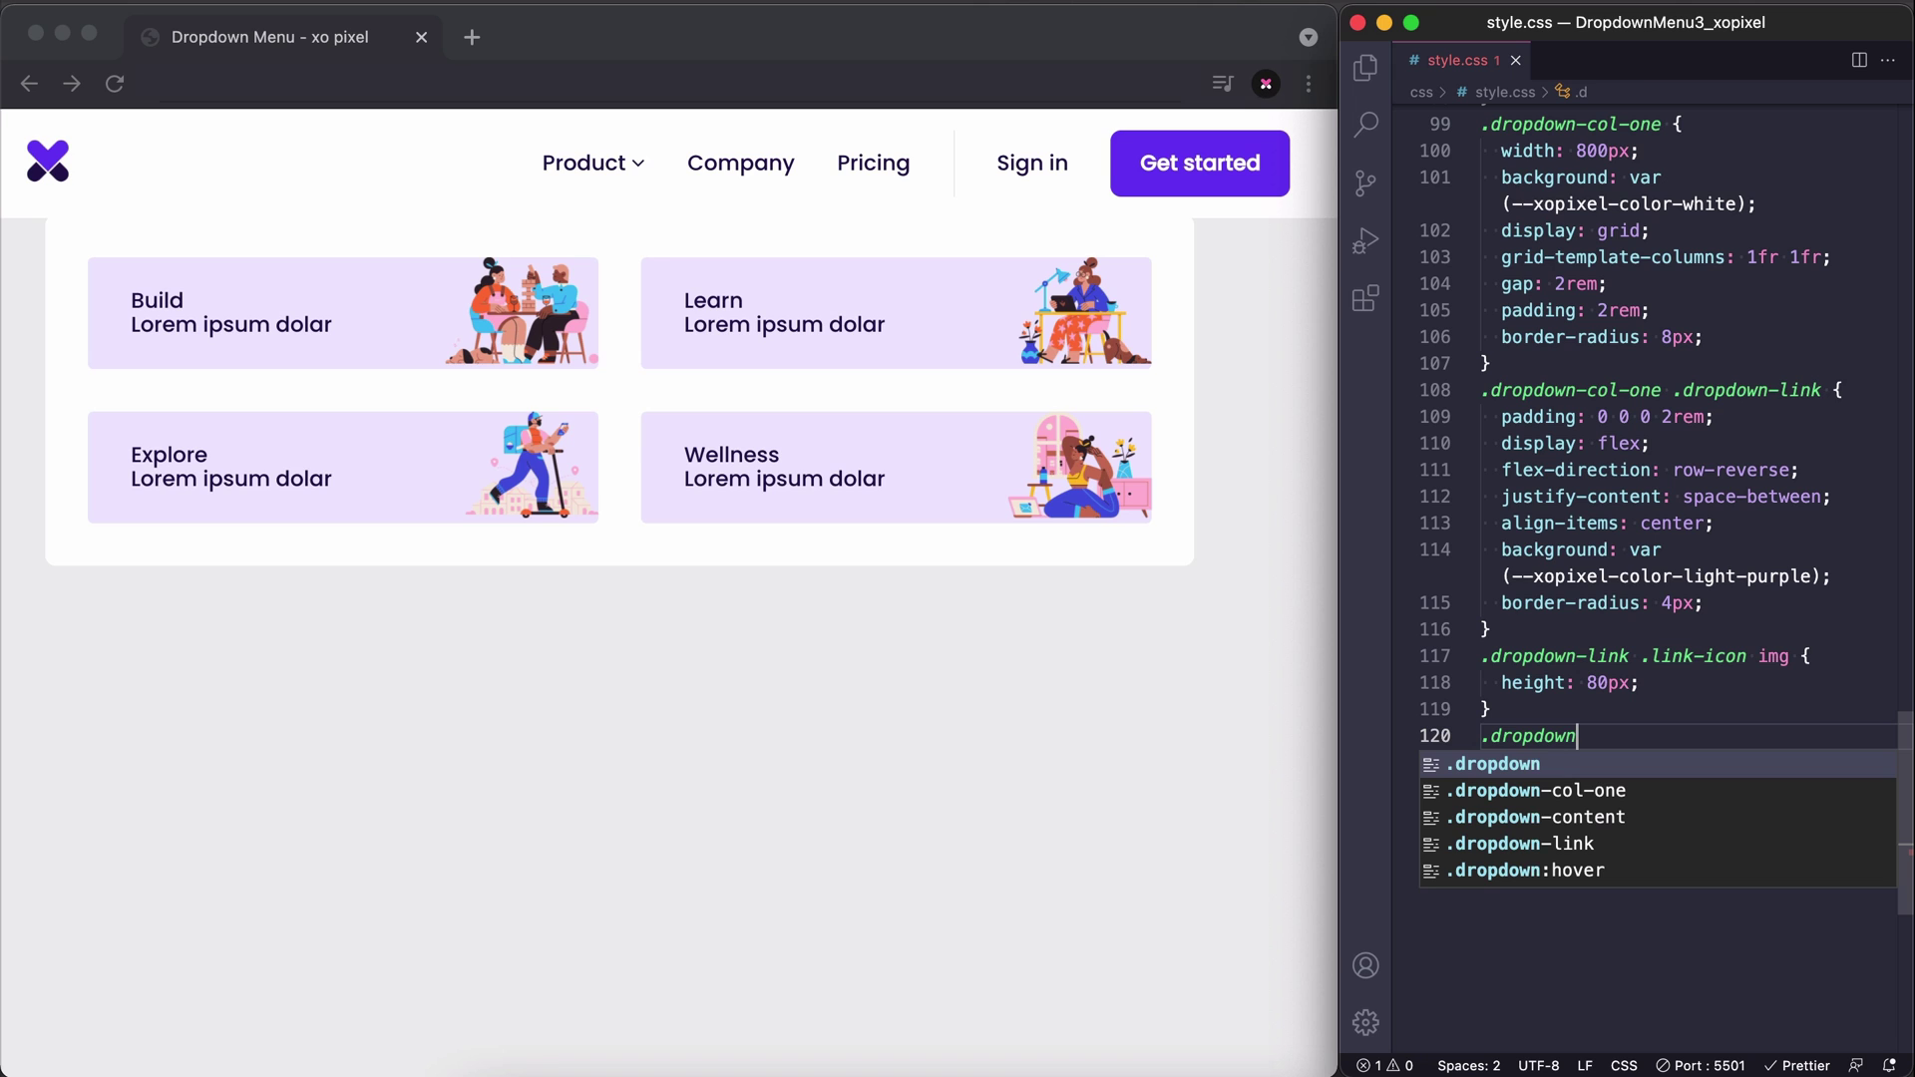
pyautogui.write('-link')
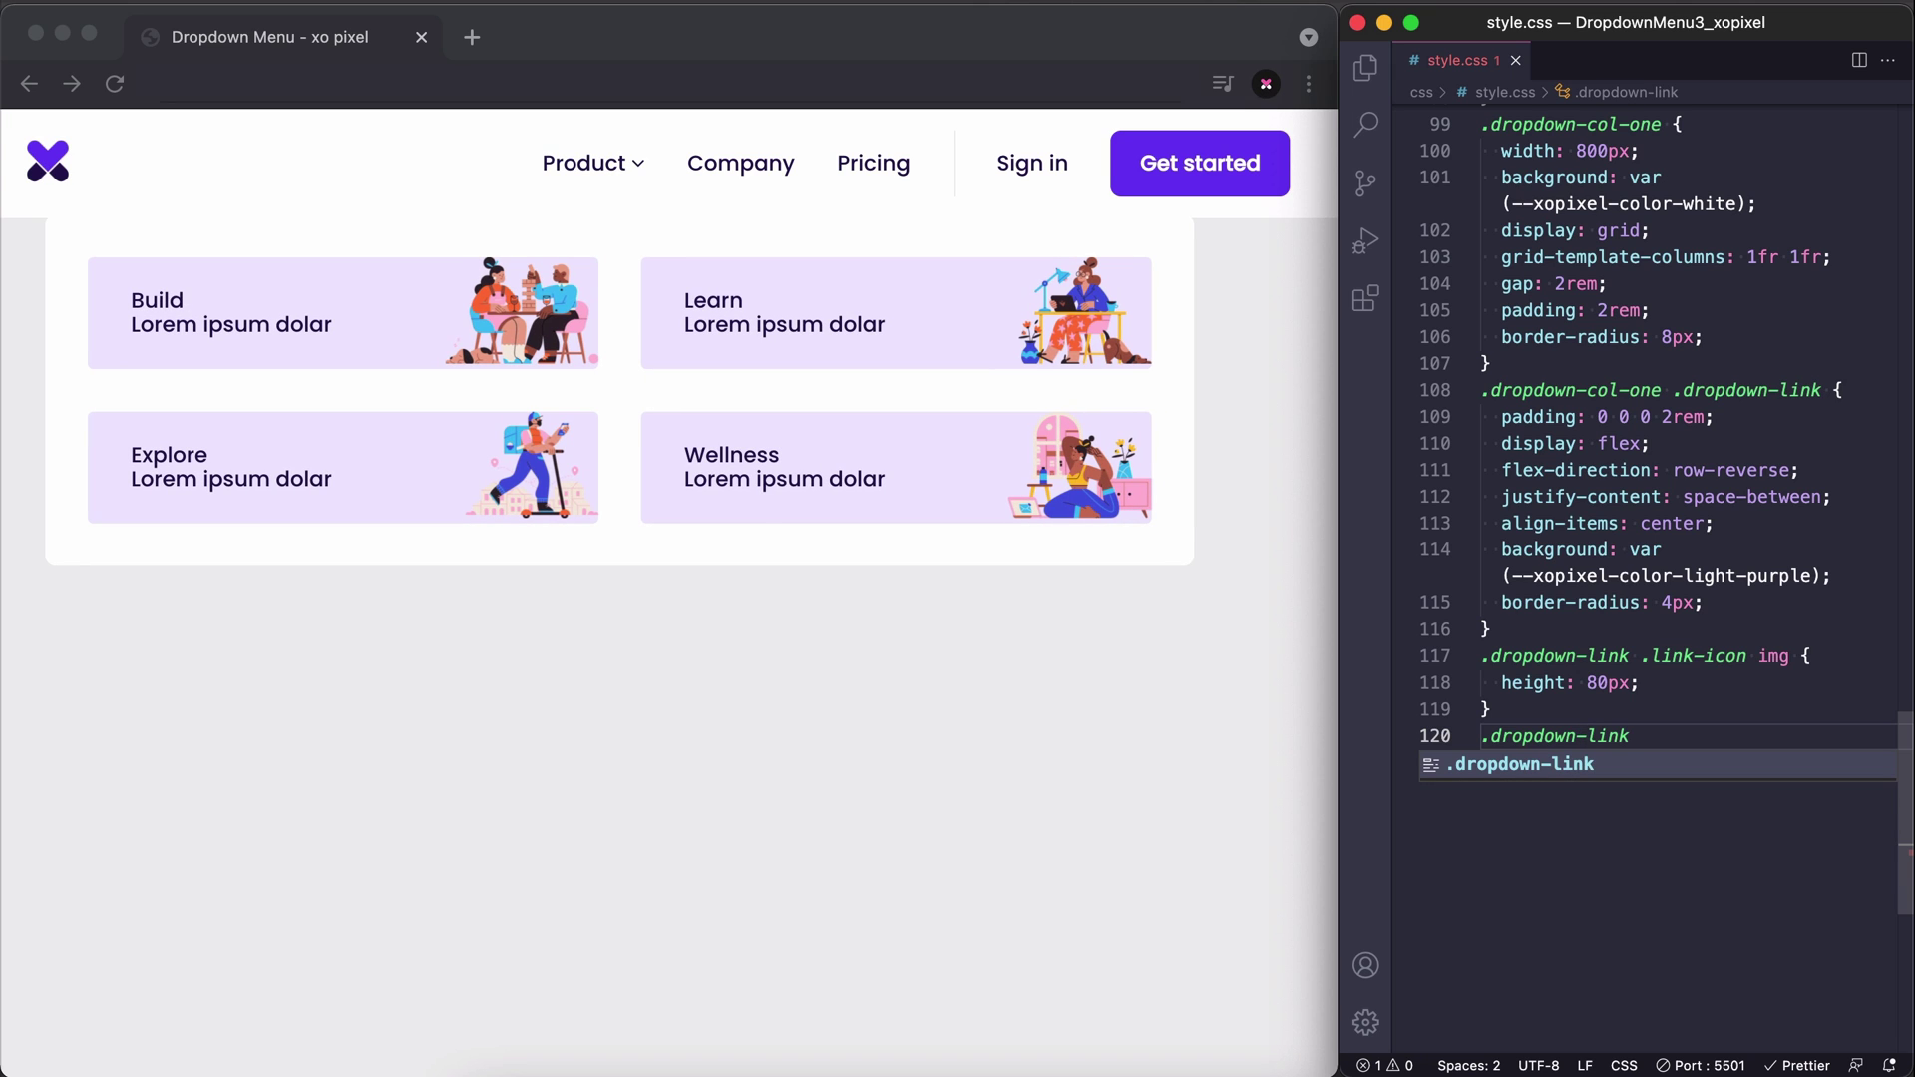
pyautogui.write(' .link-label')
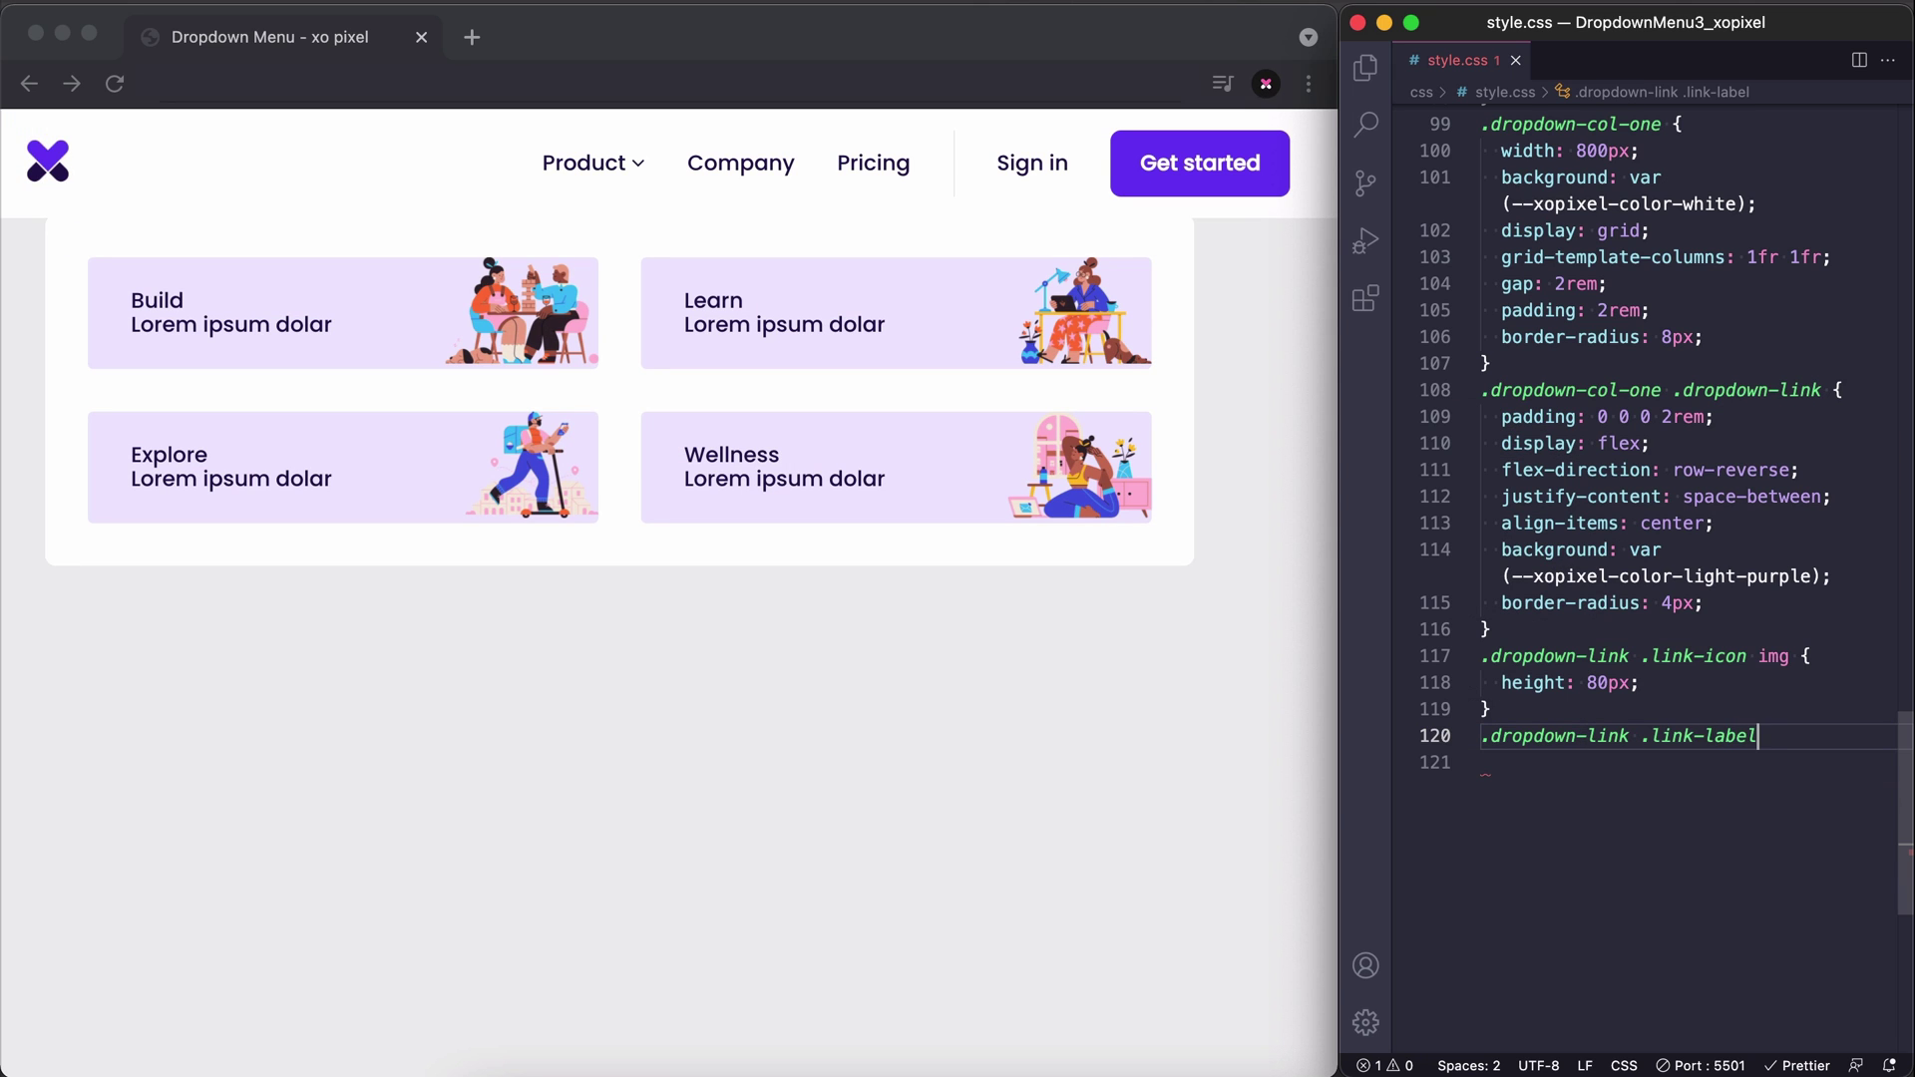
pyautogui.write(' .link-')
pyautogui.write('{')
pyautogui.press('Return')
pyautogui.write('font-size: 1rem;')
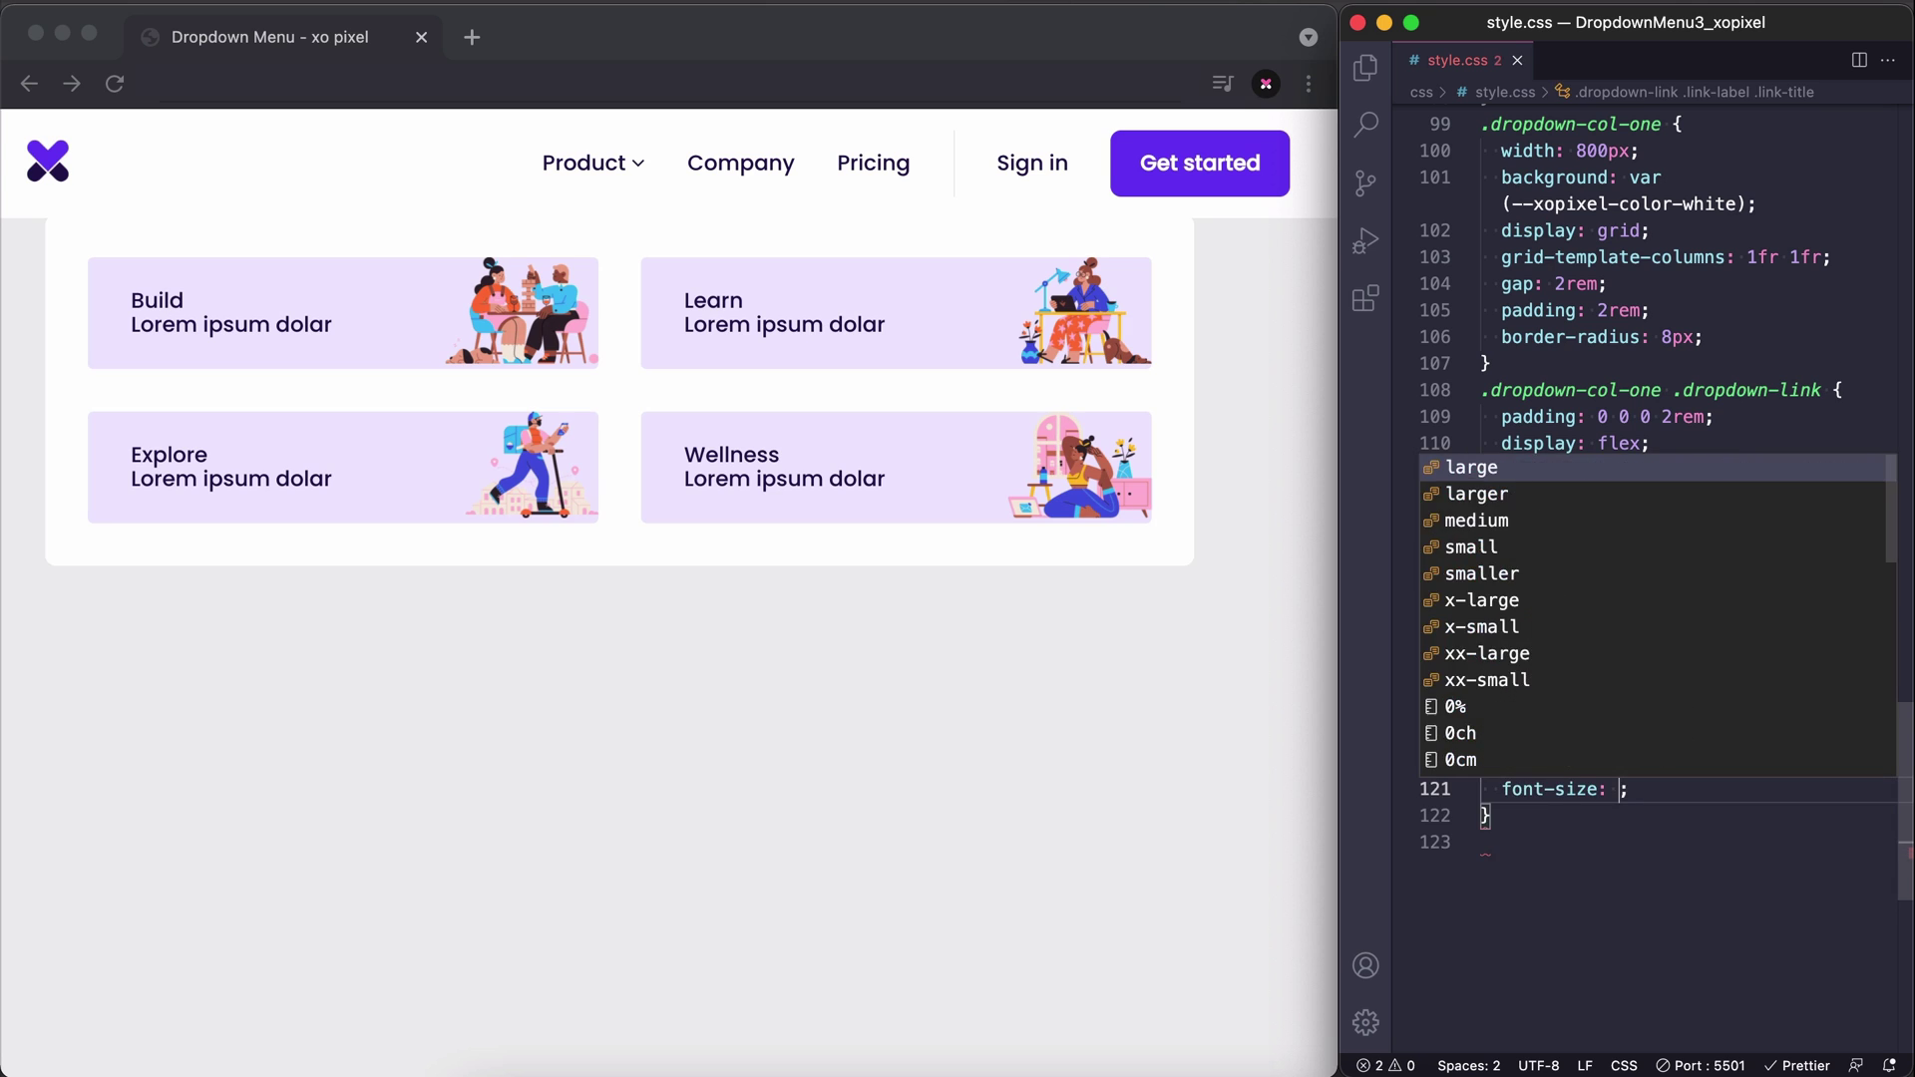
pyautogui.press('Return')
pyautogui.write('font-weight: 500;')
pyautogui.press('Return')
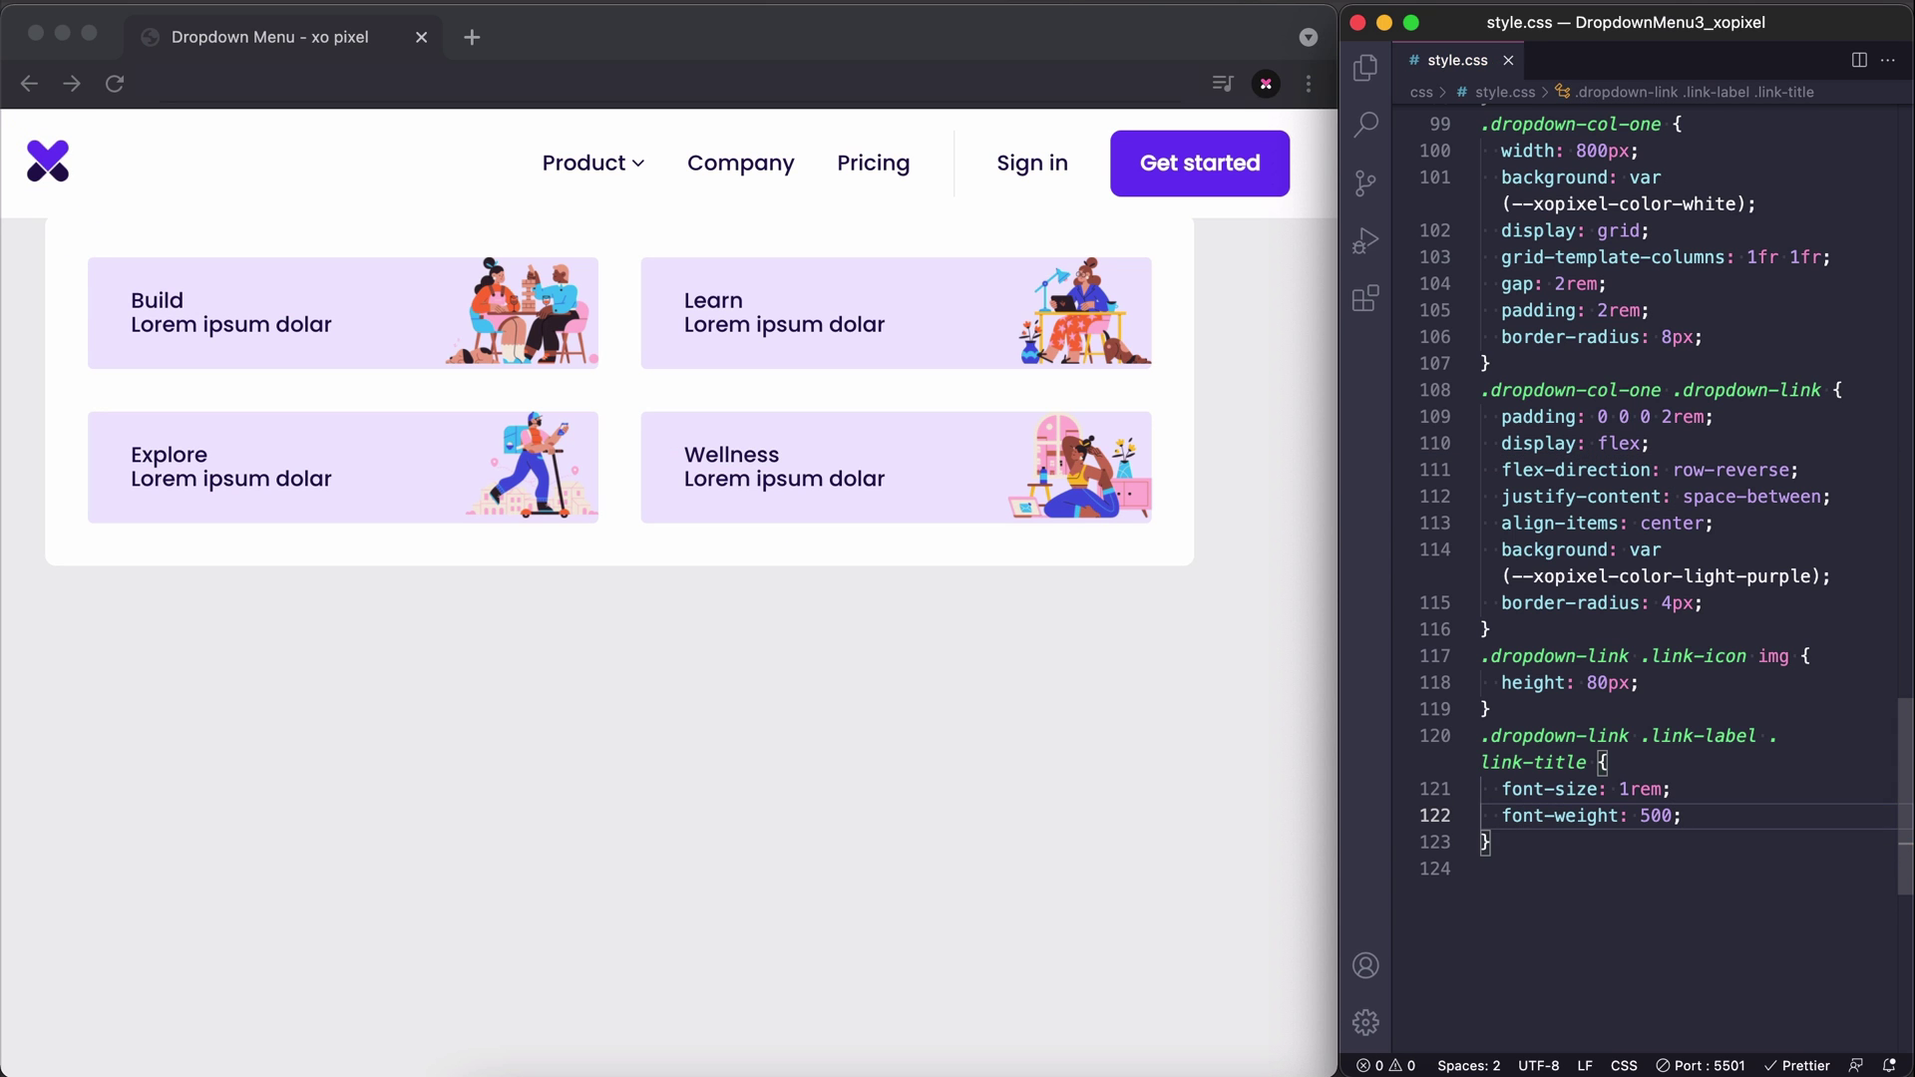
pyautogui.write('}')
# Add a medium-purple, 0.87rem .link-subtitle rule and save the stylesheet.
pyautogui.press('Return')
pyautogui.write('.dropdown-link .link-l')
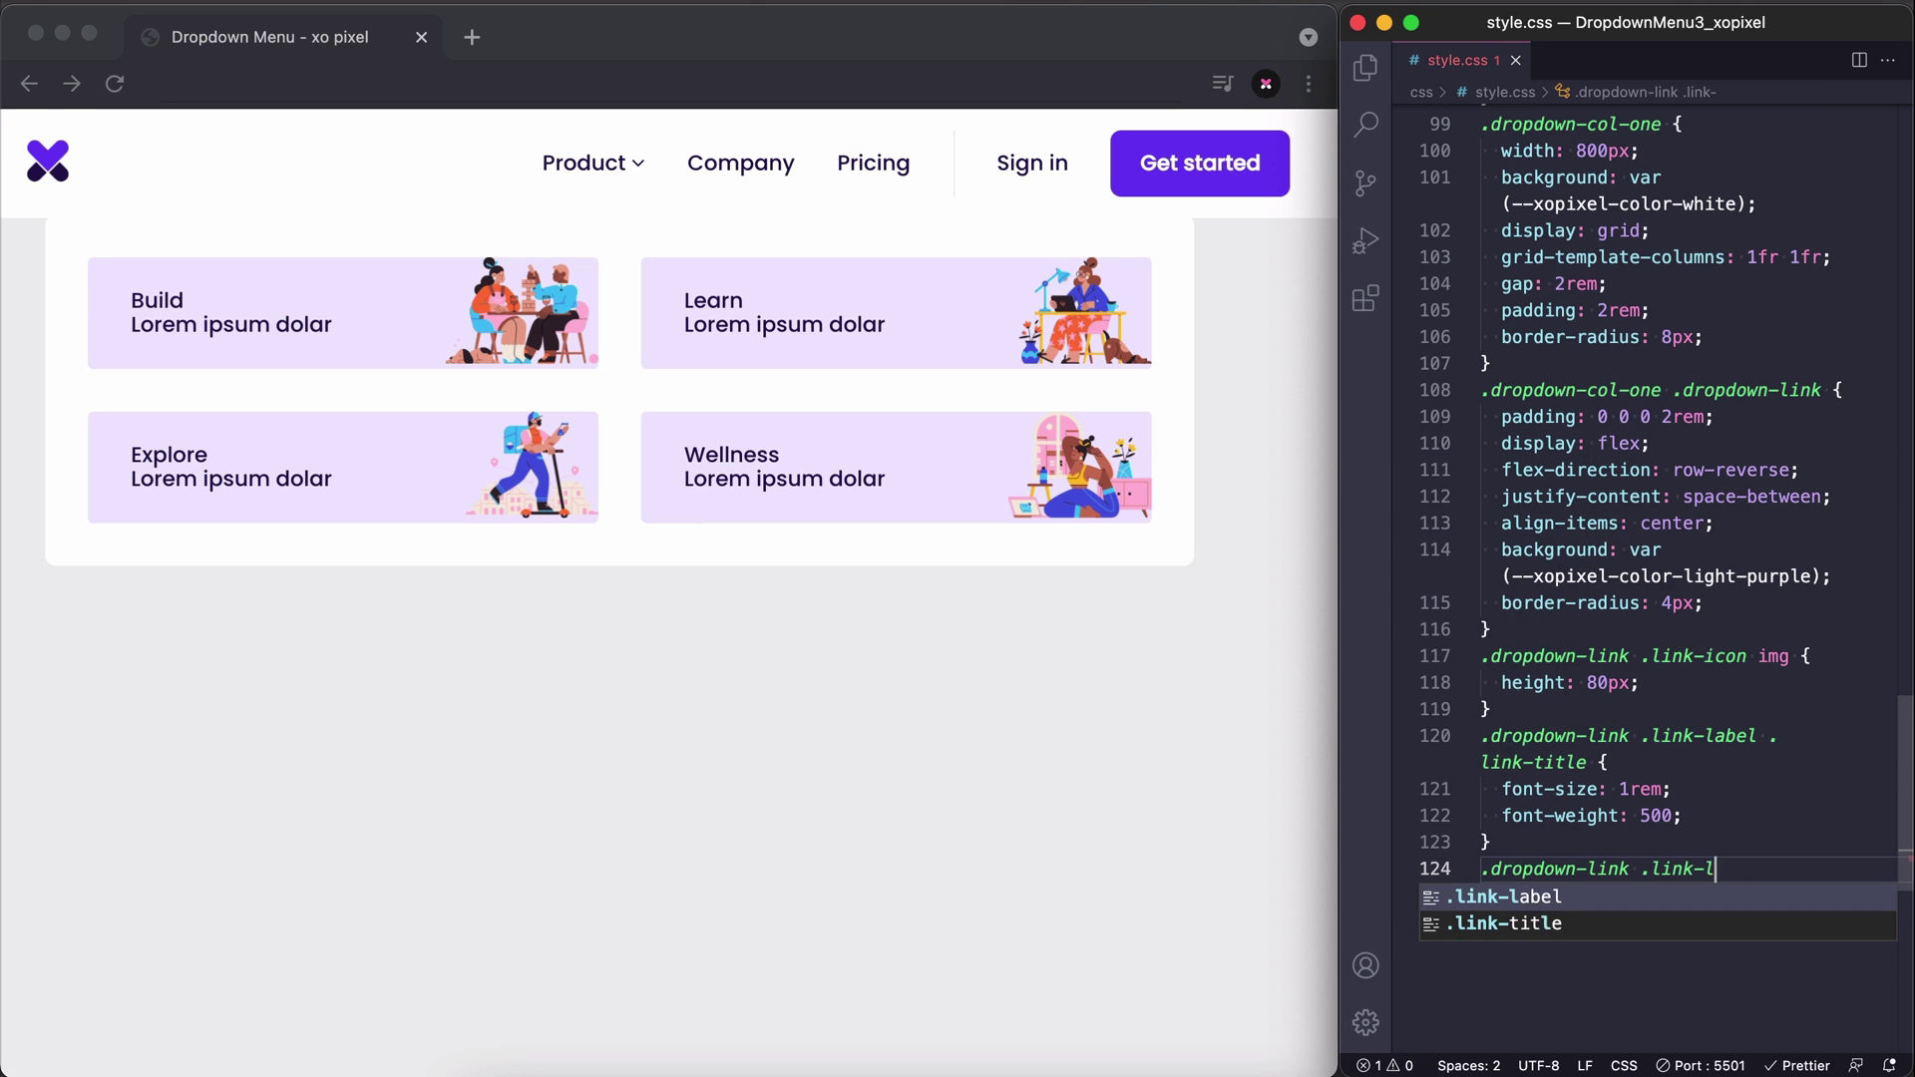
pyautogui.write('abel .link0-subtitle {')
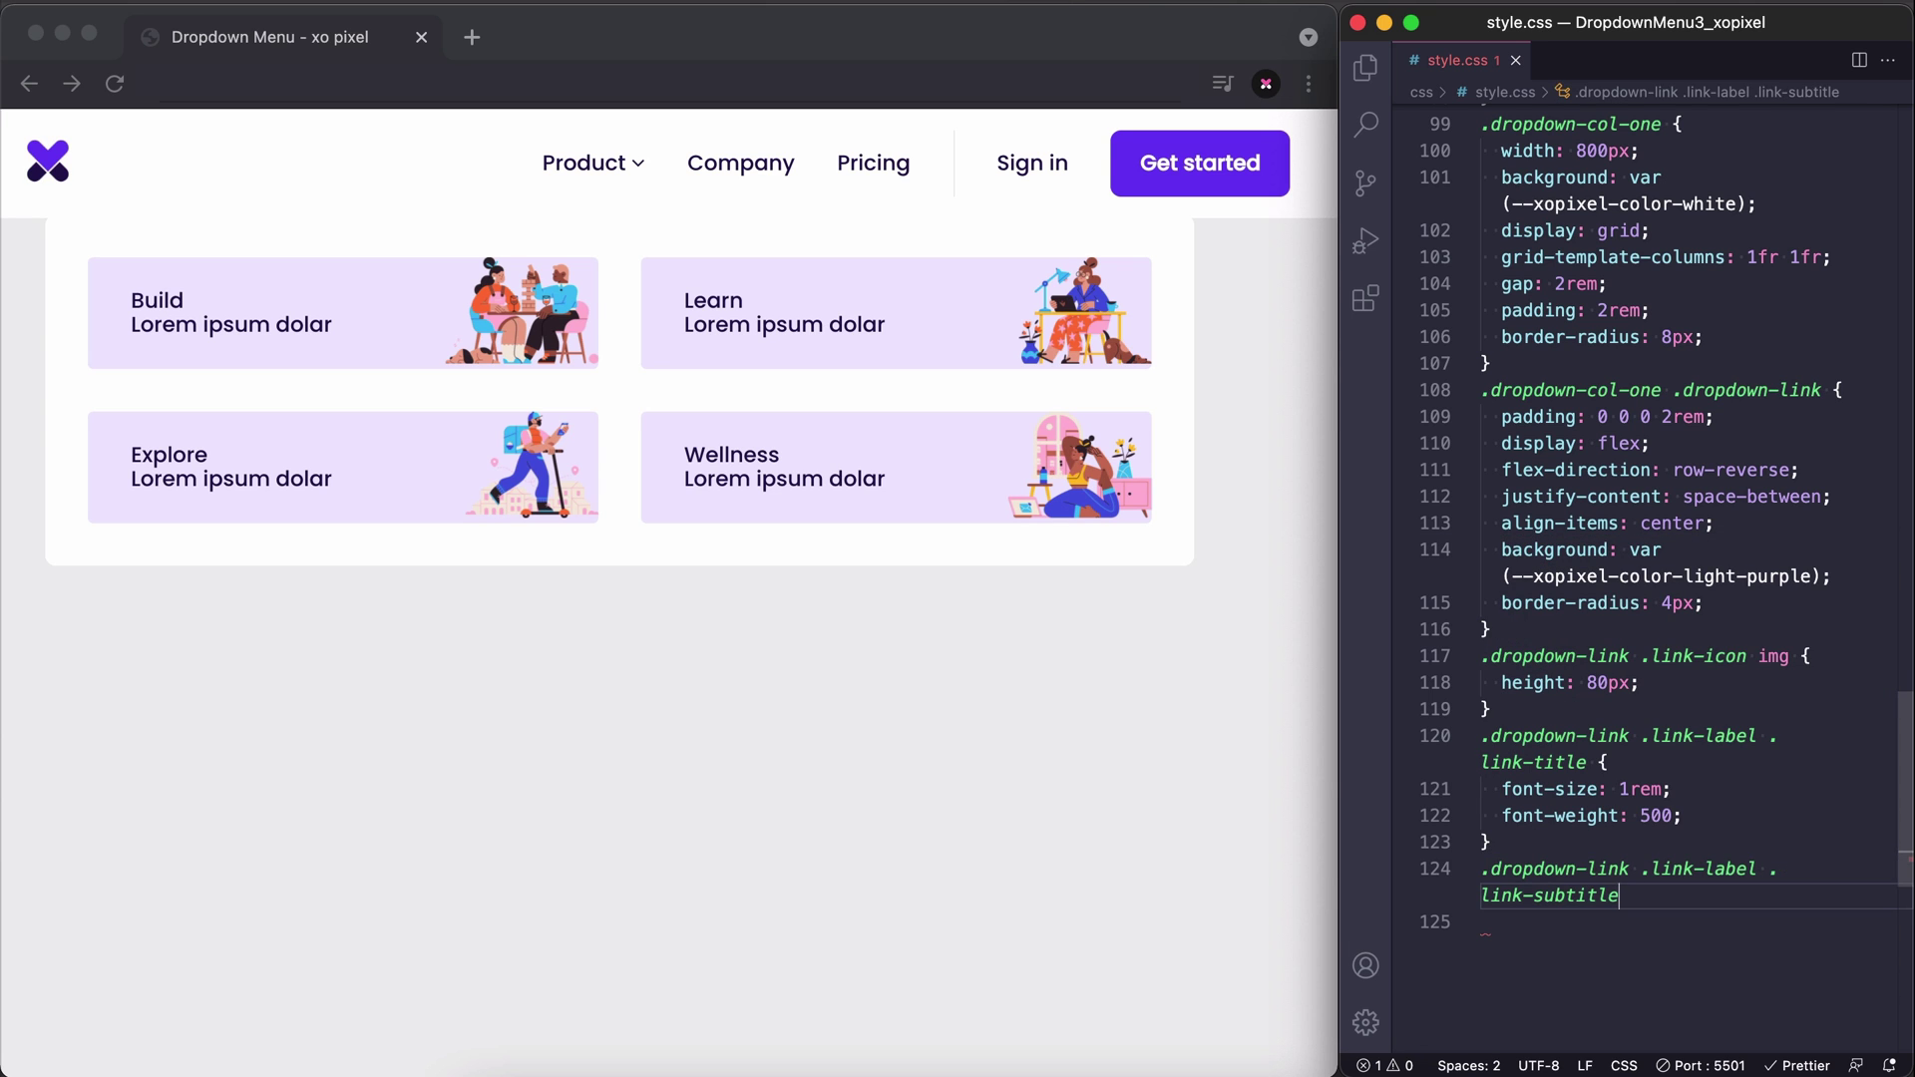
pyautogui.press('Return')
pyautogui.write('color: var(')
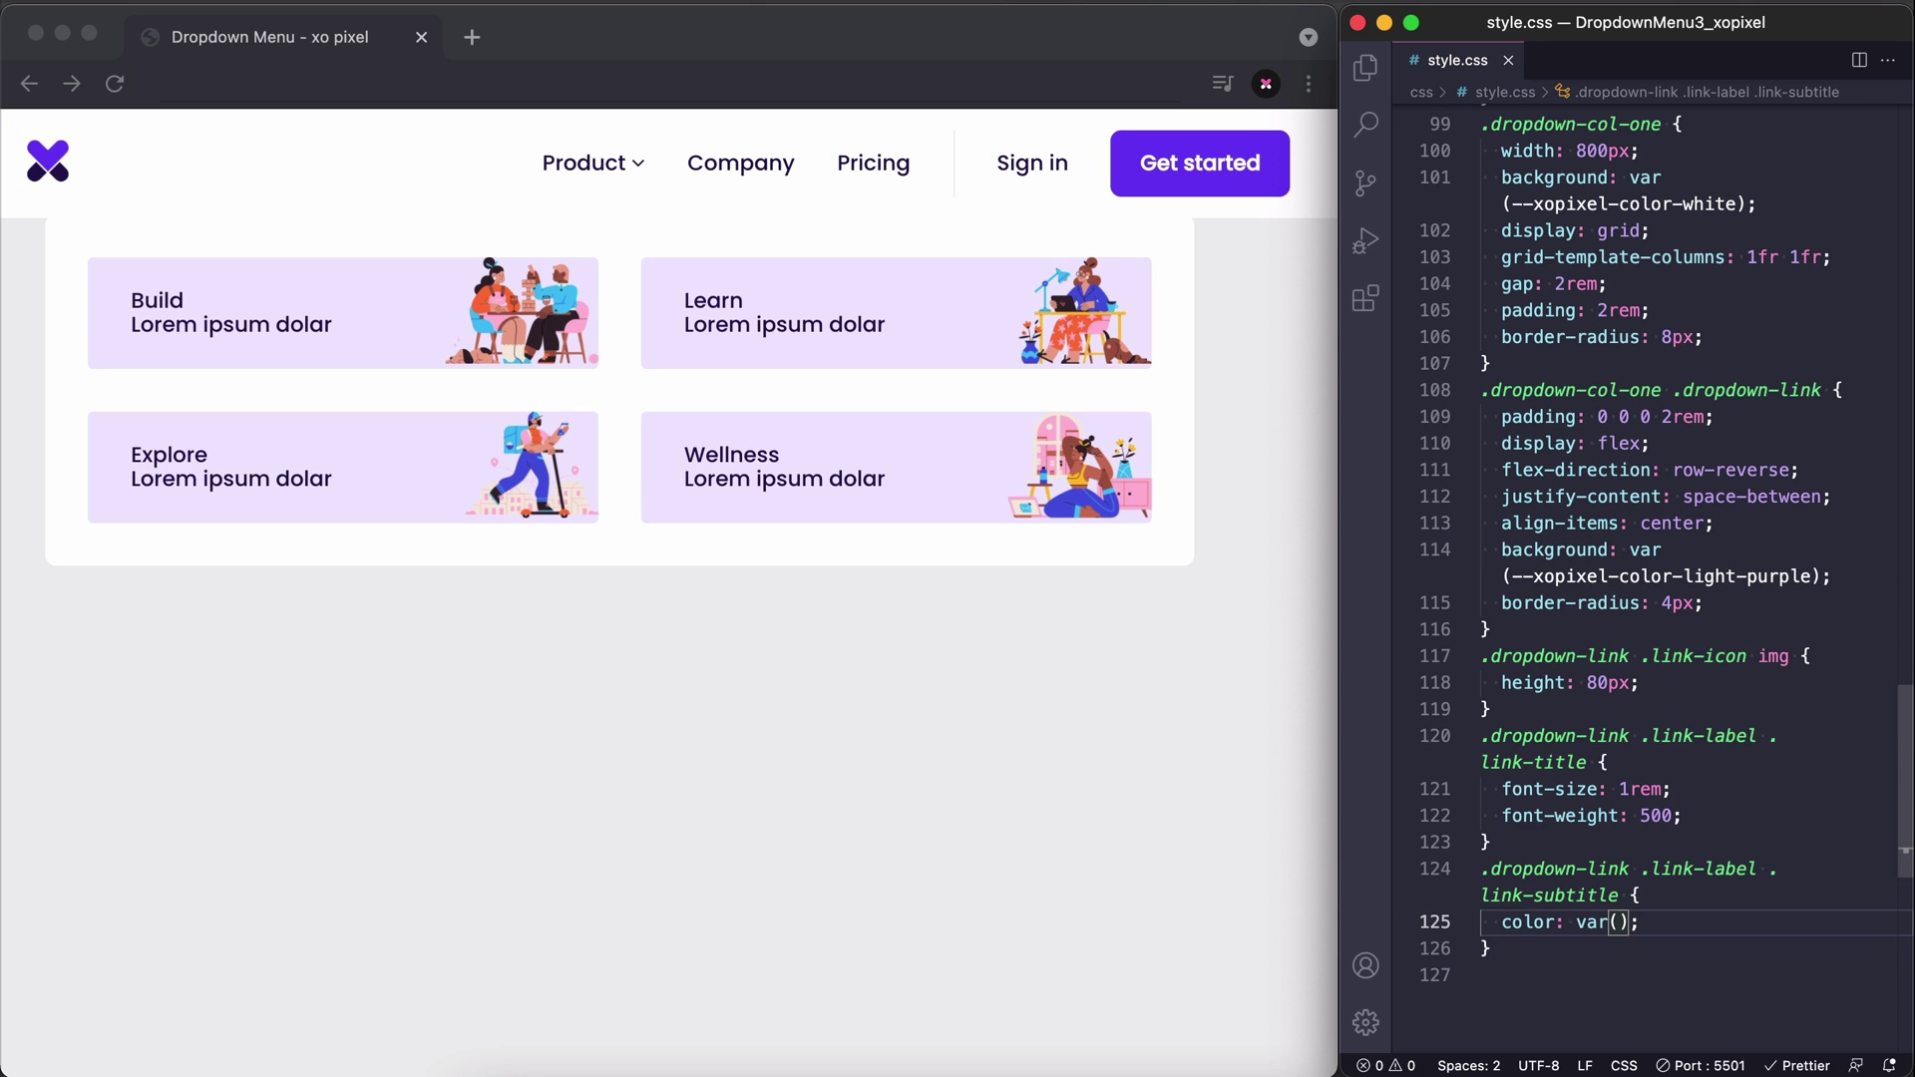
pyautogui.write('--xopixel-color-medium-pu')
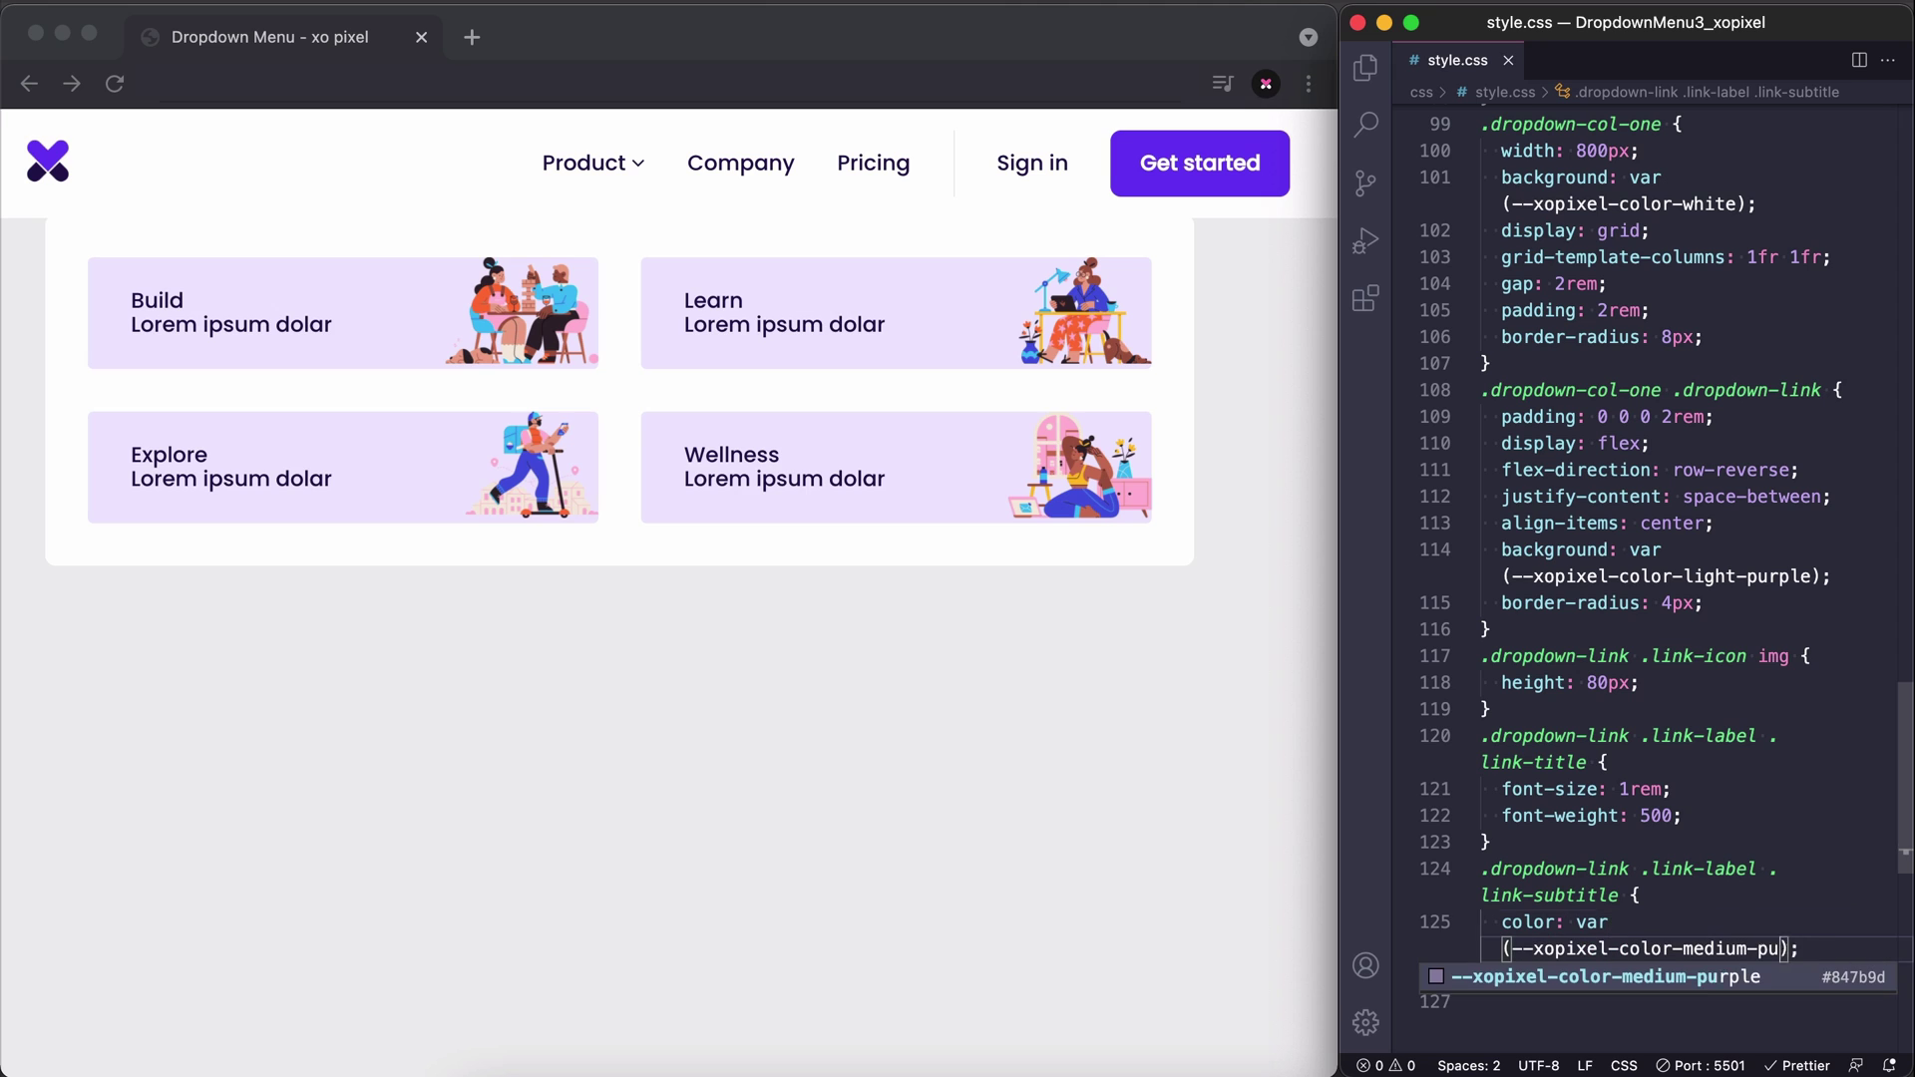
pyautogui.write('rple')
pyautogui.write('font-s')
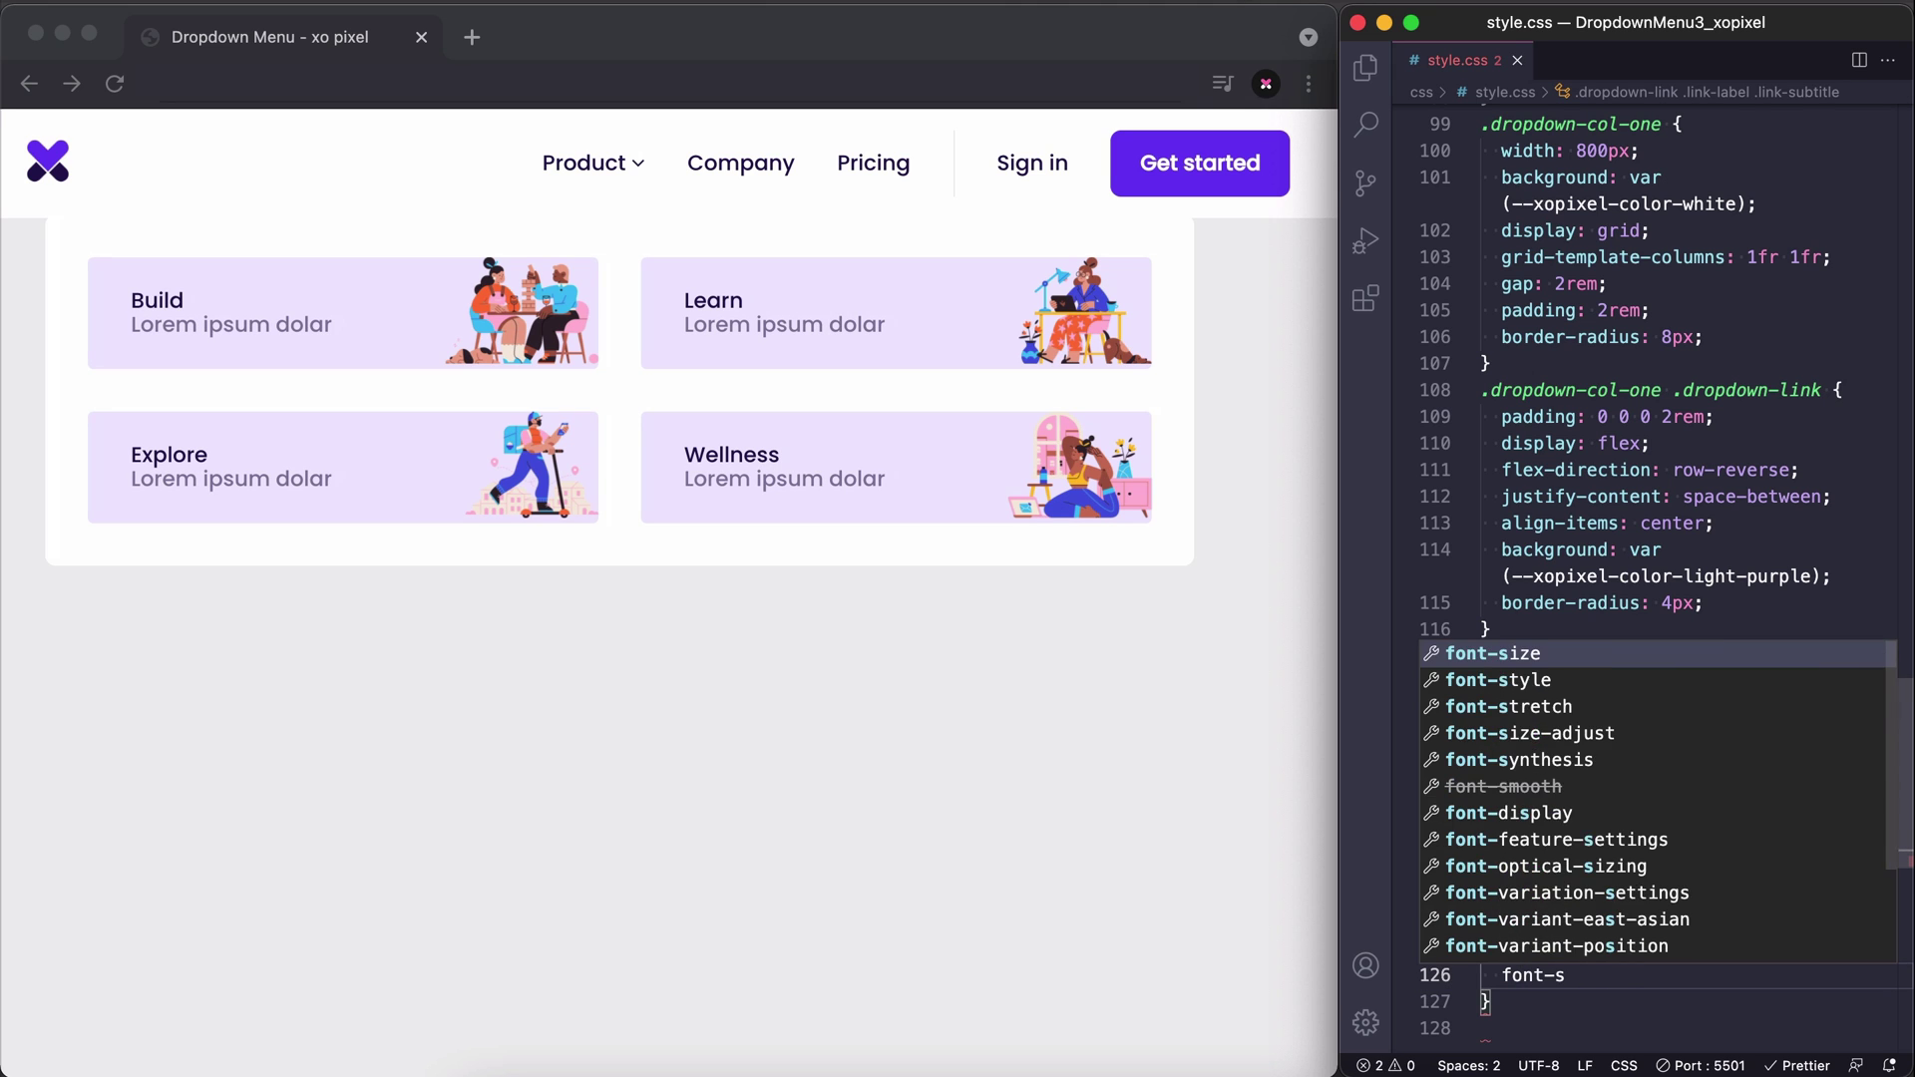
pyautogui.write('ize: 0.87rem;')
pyautogui.hotkey('ctrl', 's')
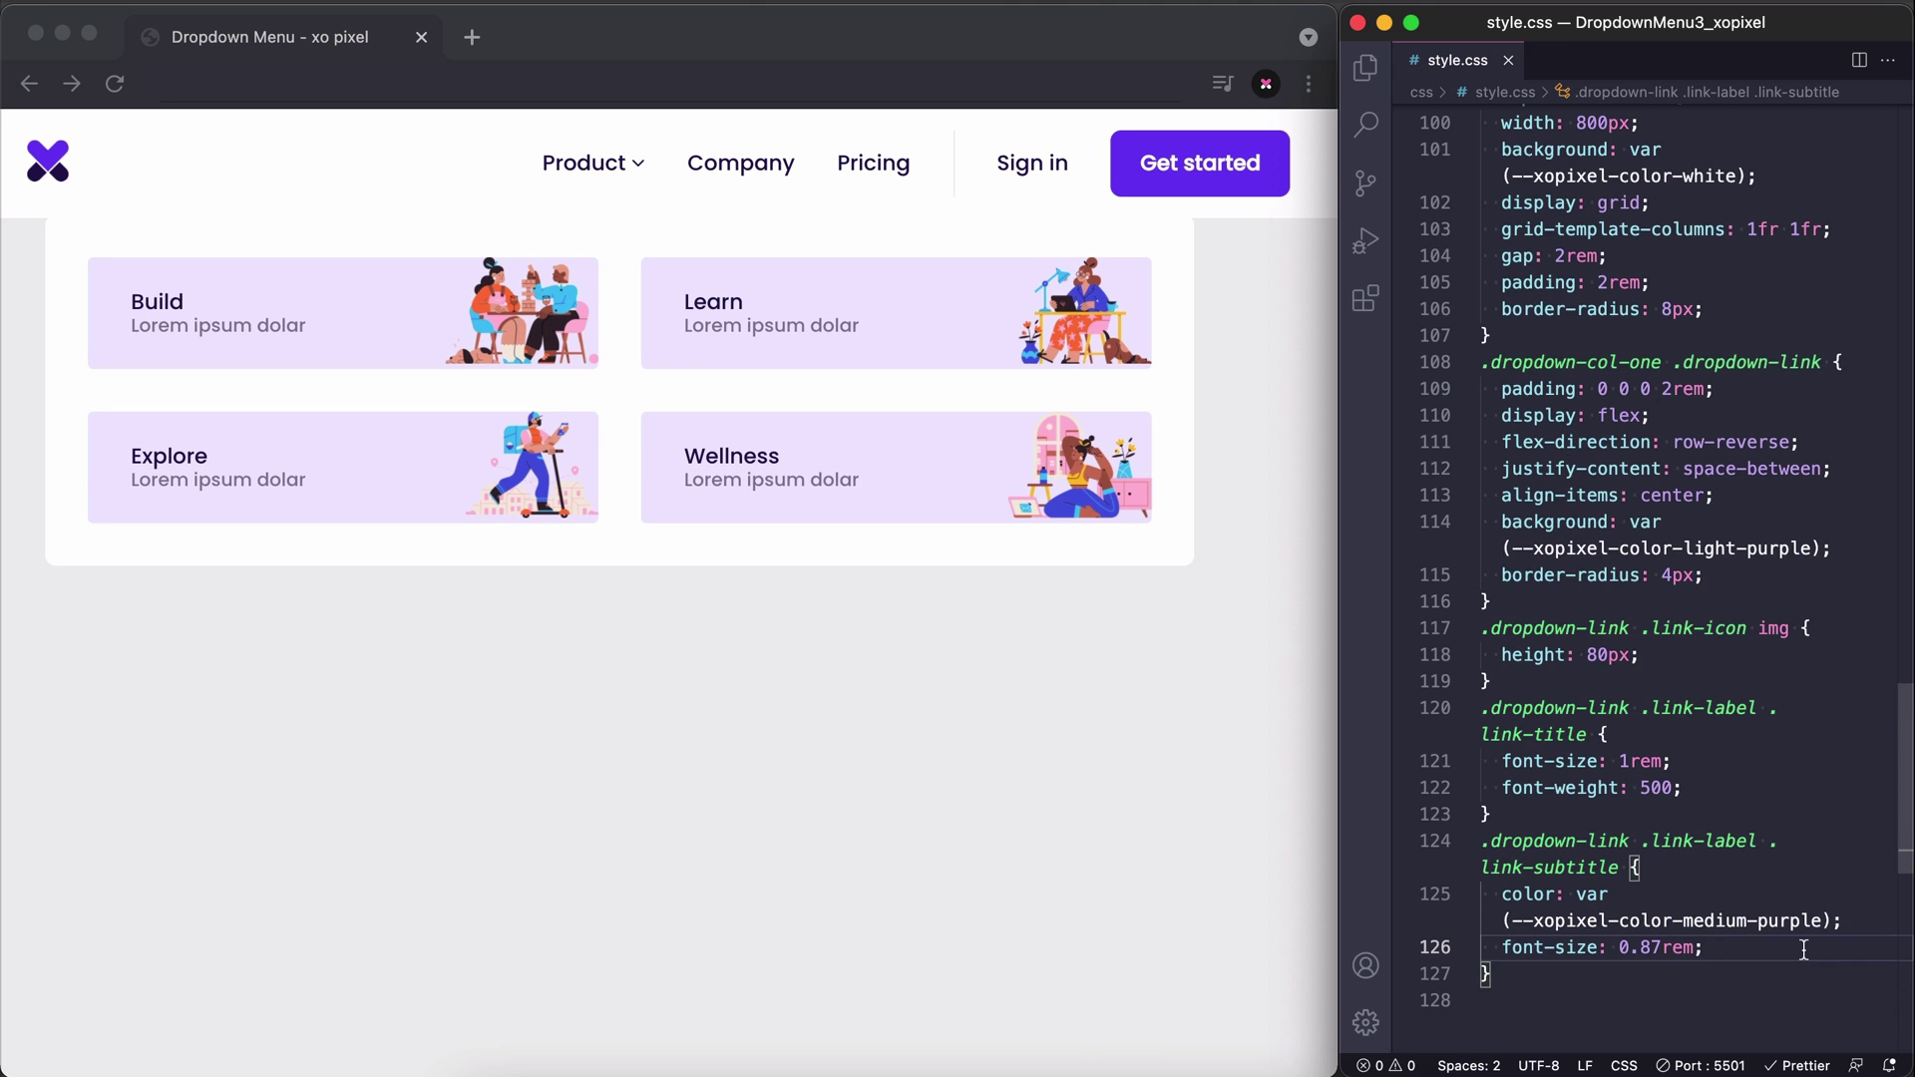
pyautogui.scroll(4, 1804, 950)
pyautogui.scroll(3, 1803, 949)
pyautogui.scroll(4, 1804, 949)
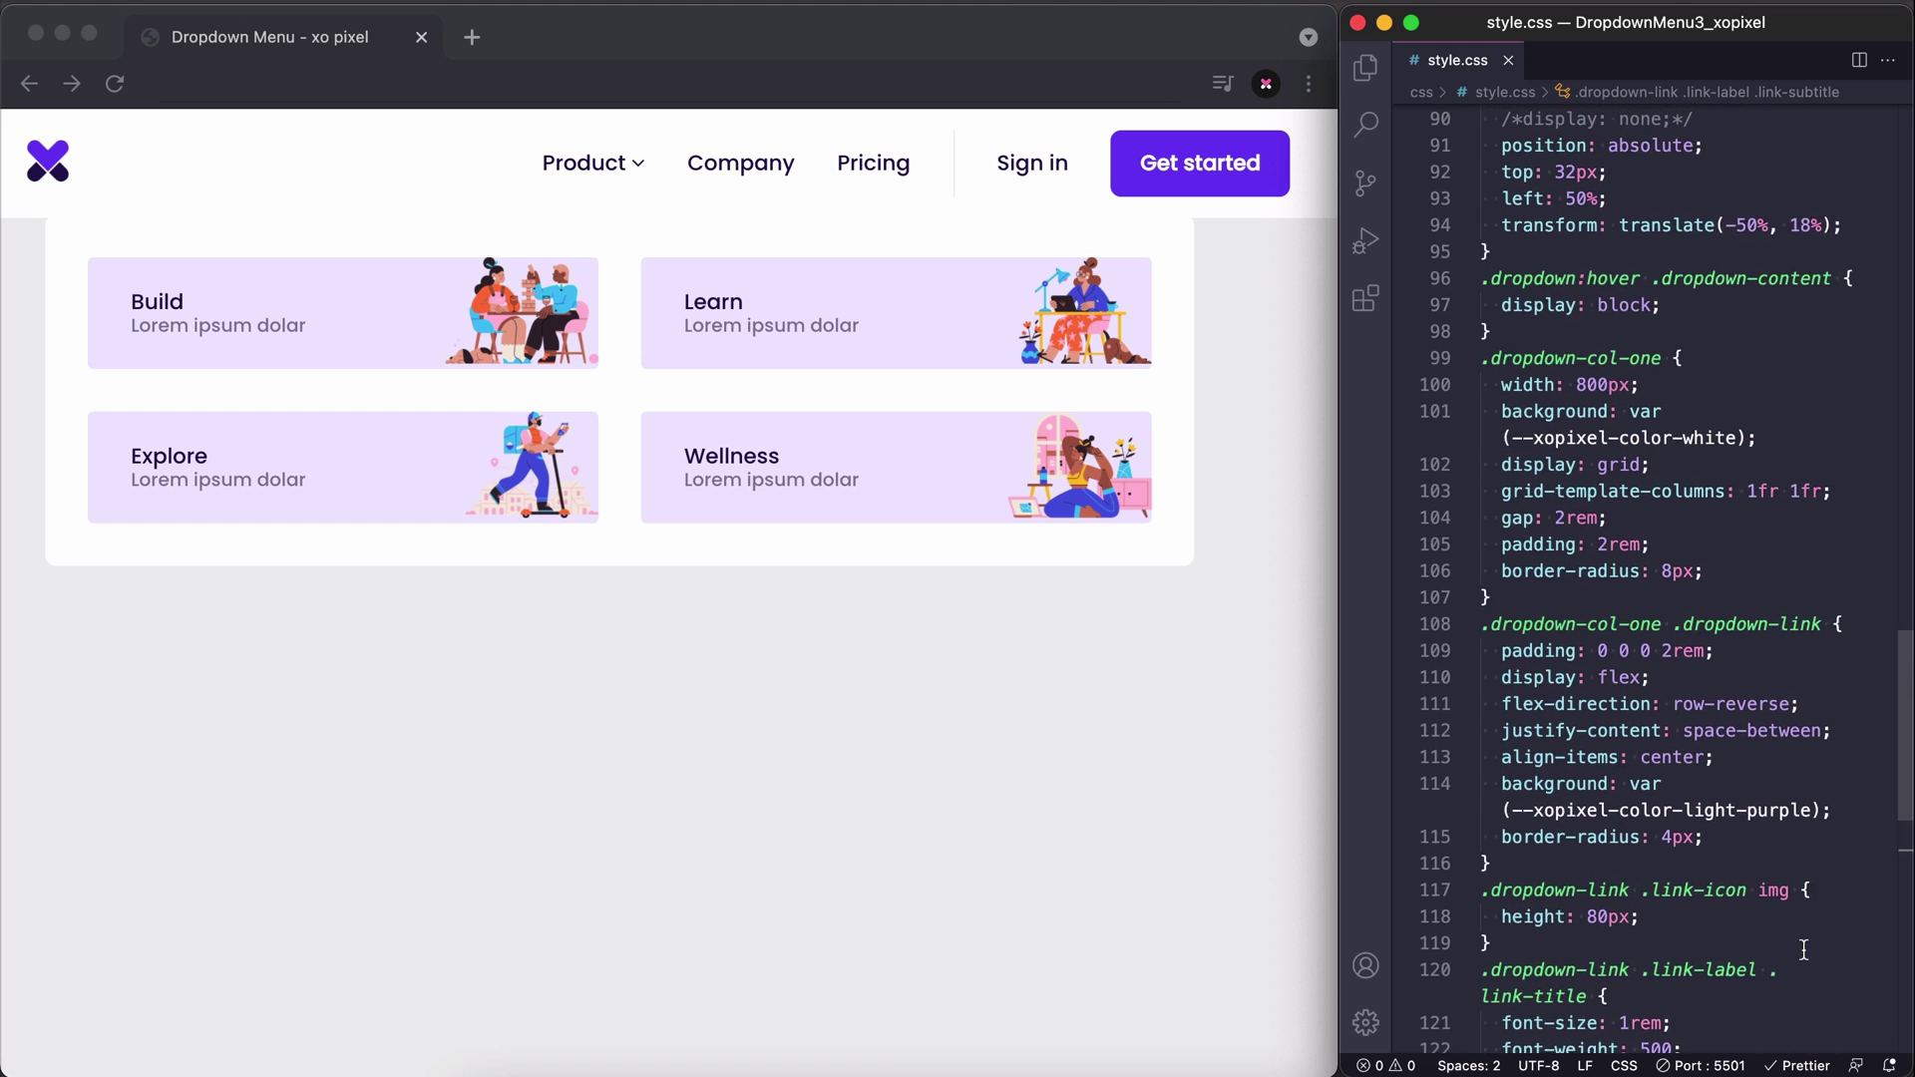
pyautogui.scroll(3, 1804, 949)
pyautogui.scroll(1, 1804, 949)
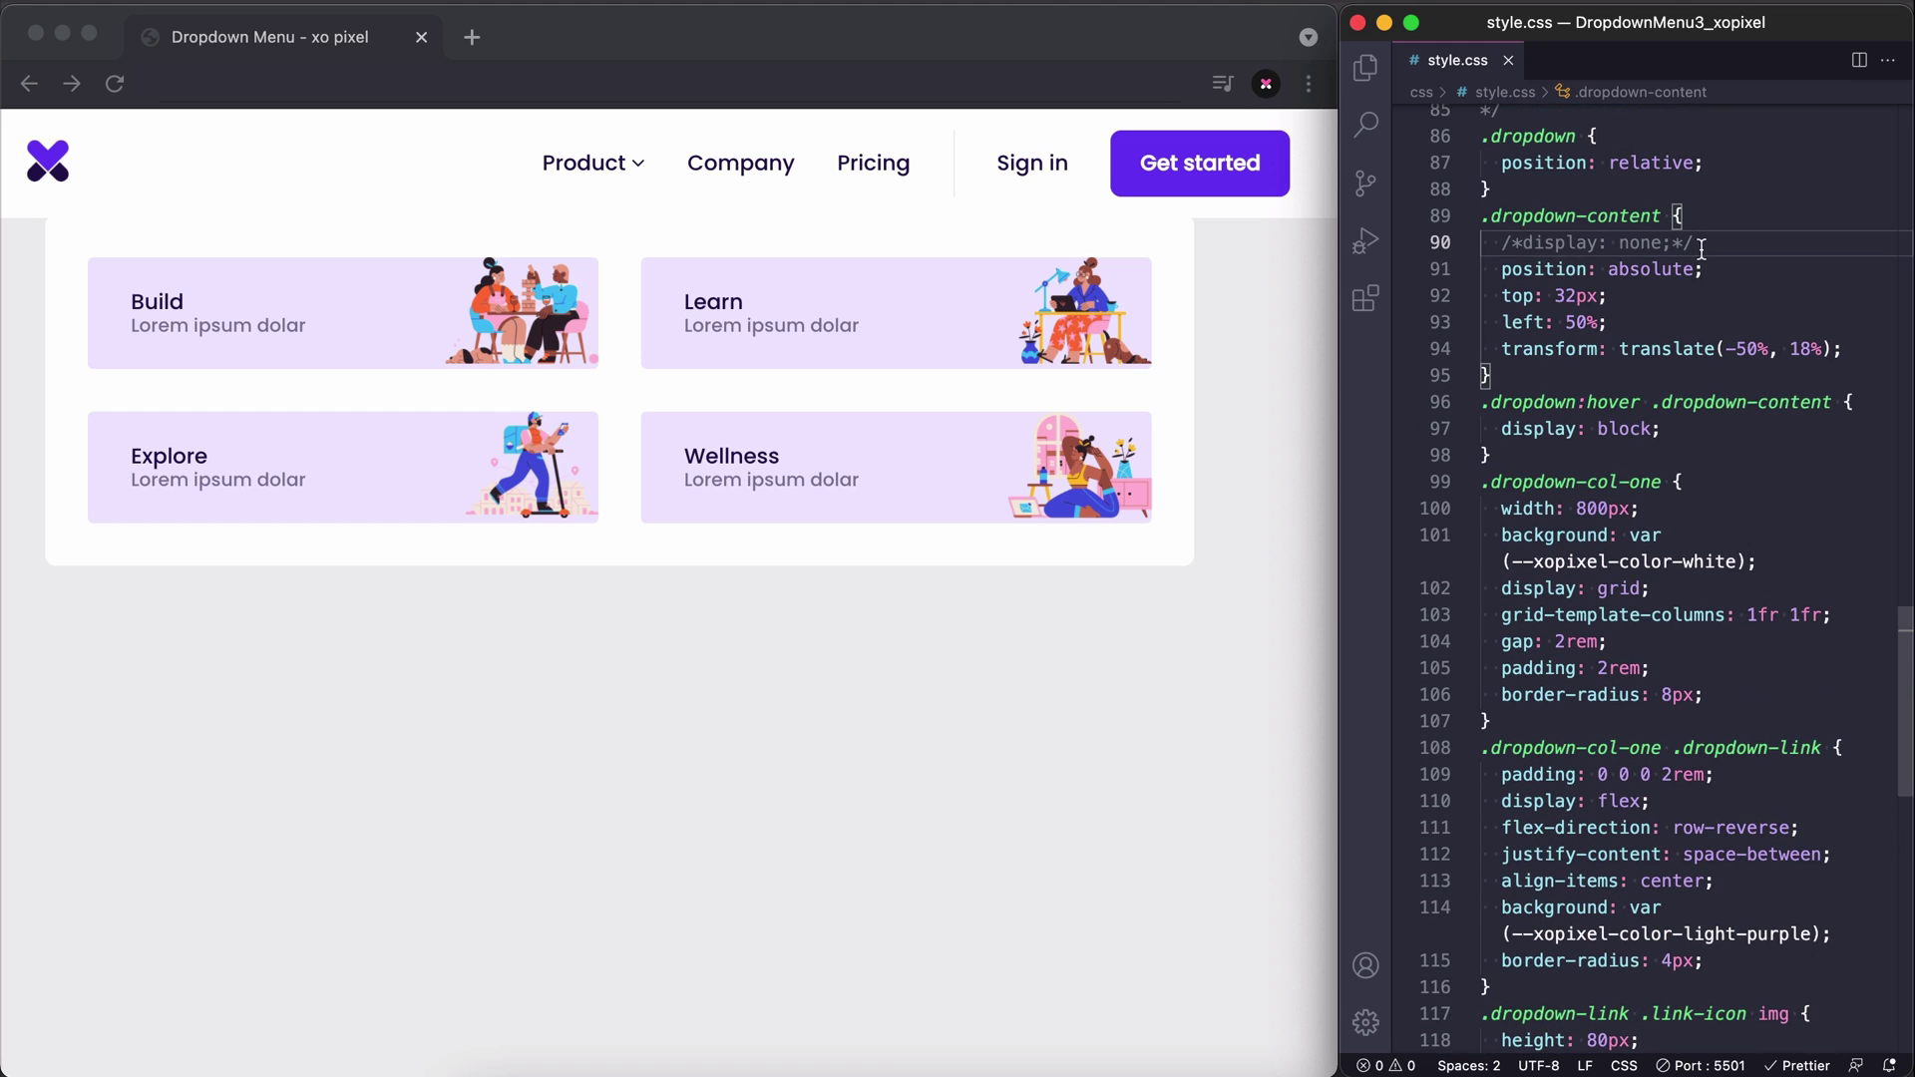
# Uncomment display: none in the .dropdown-content rule by removing the comment markers.
pyautogui.click(1702, 247)
pyautogui.press('BackSpace')
pyautogui.press('BackSpace')
pyautogui.click(1523, 243)
pyautogui.press('BackSpace')
pyautogui.press('BackSpace')
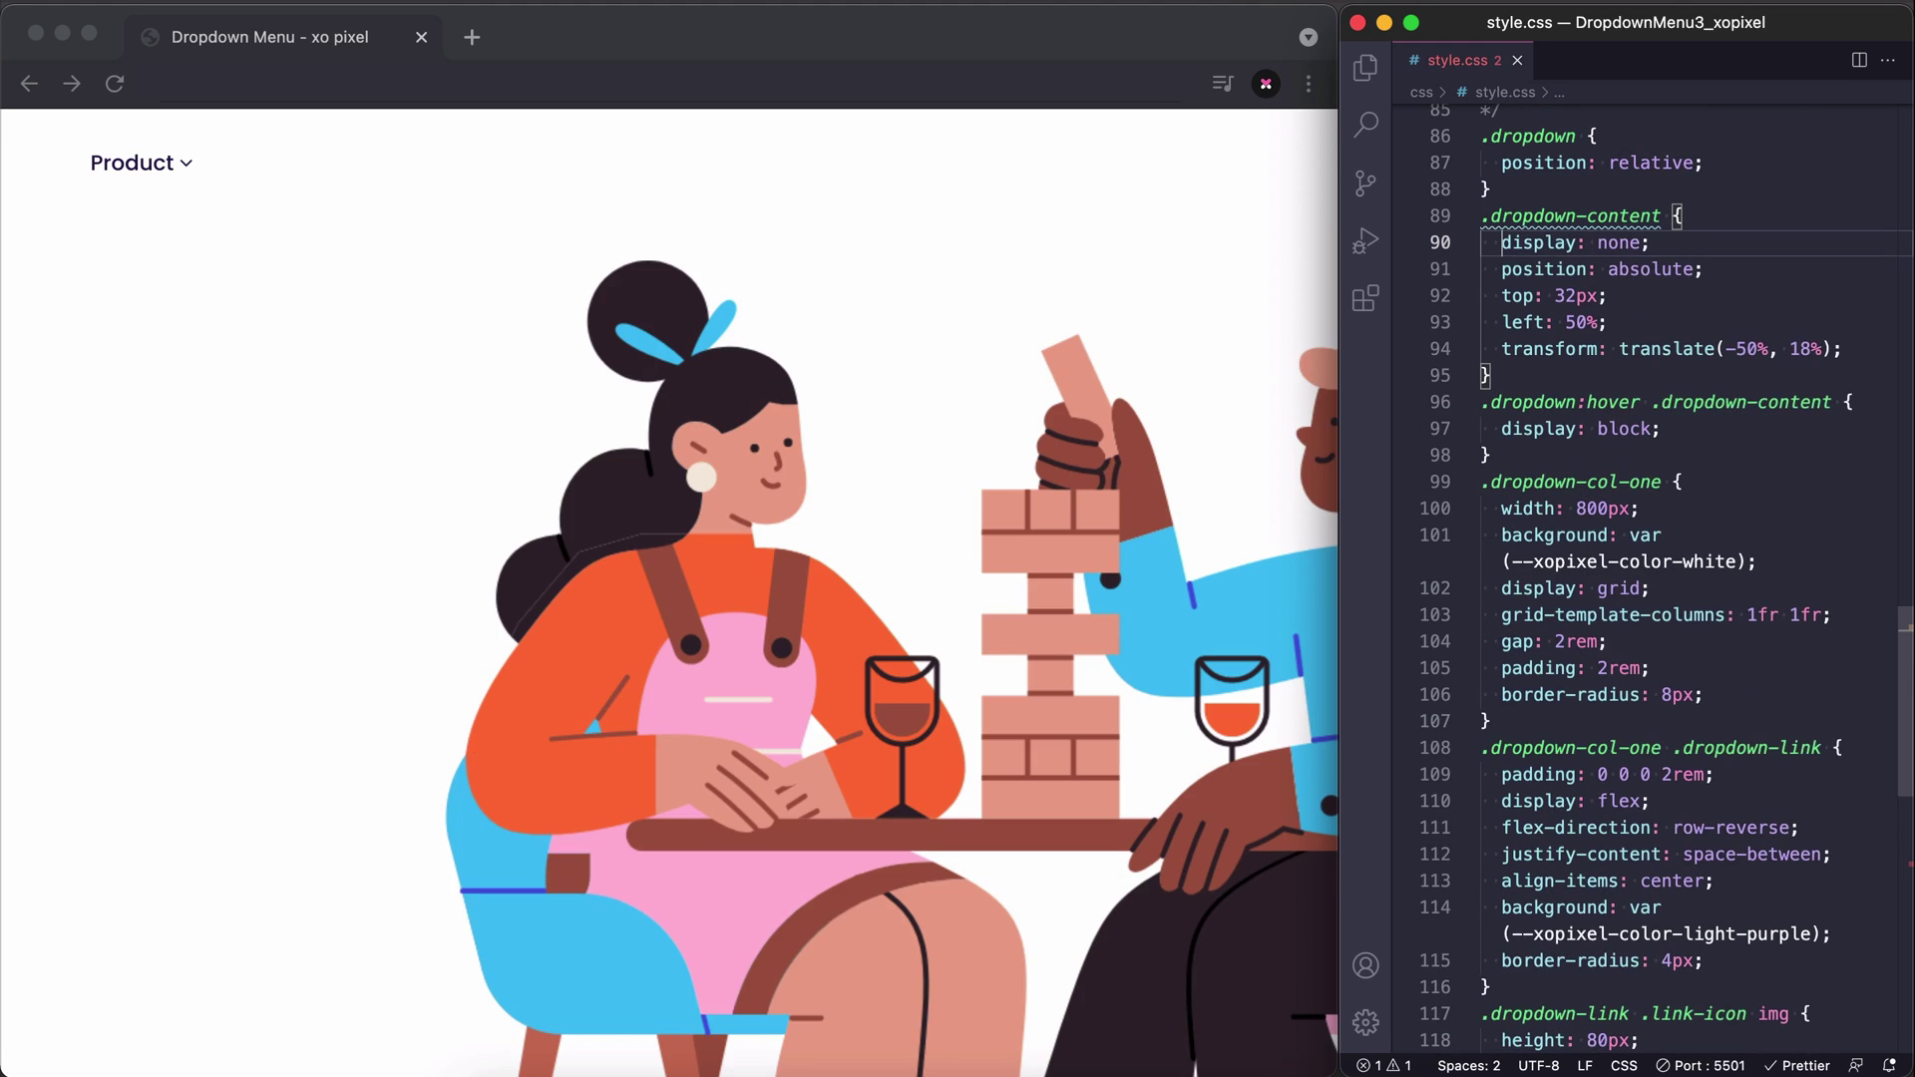